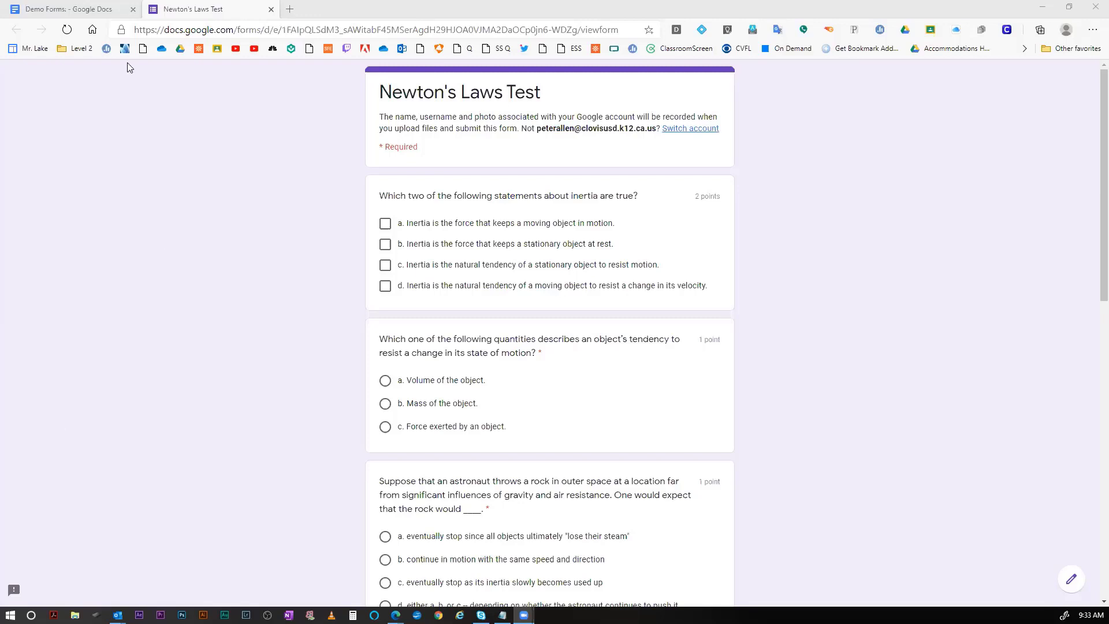
Open the Newton's Laws Test form for editing from its respondent view.
left_click(90, 9)
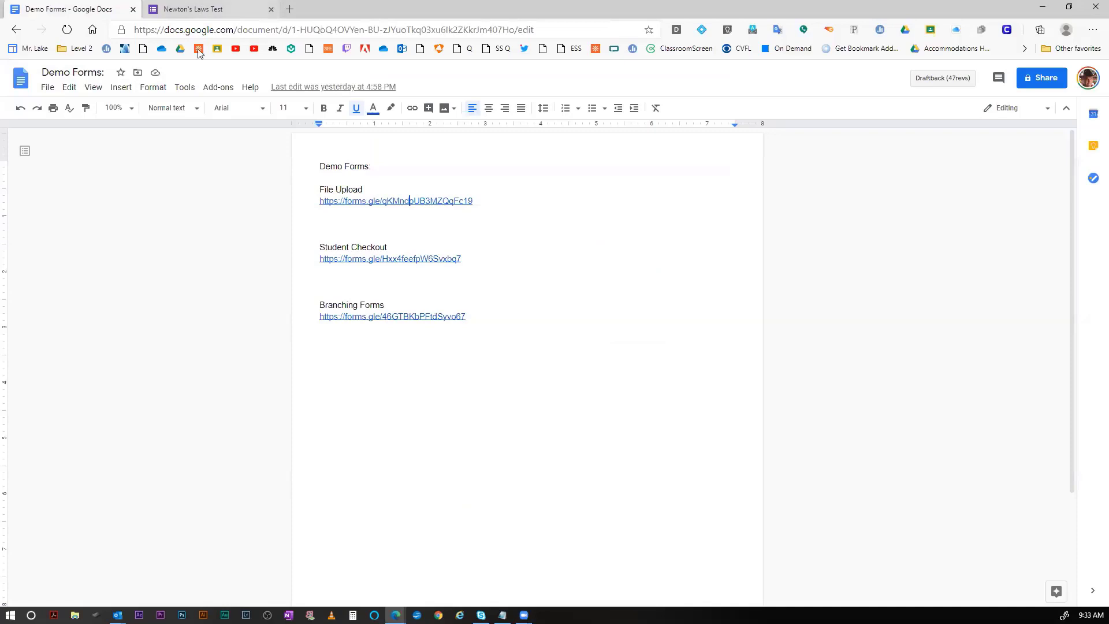
left_click(197, 9)
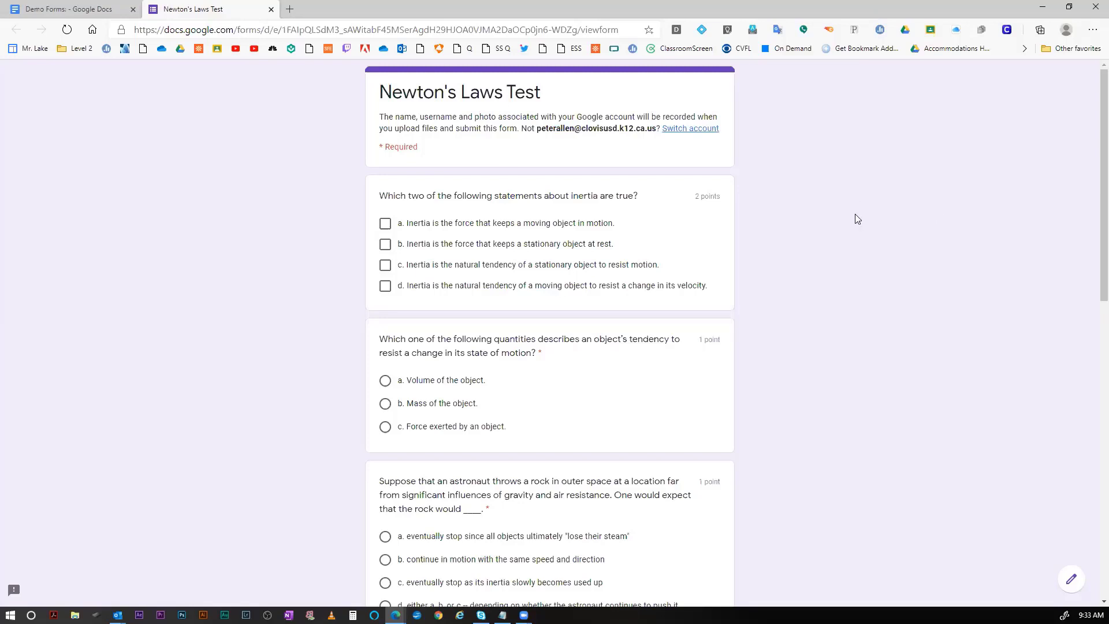
key("ctrl+plus")
key("ctrl+plus")
key("ctrl+plus")
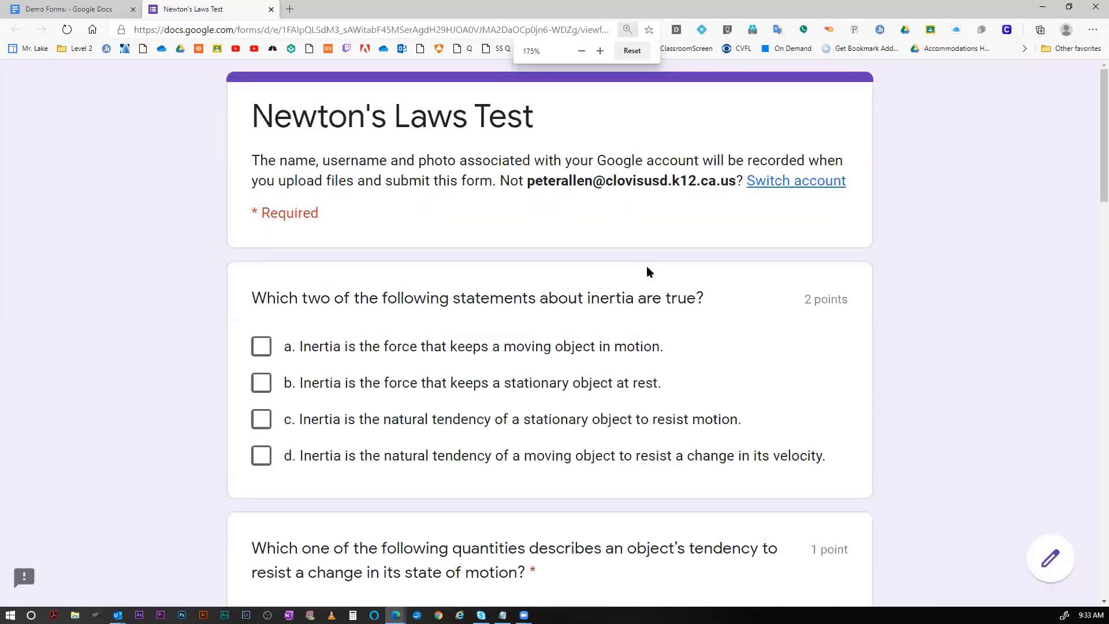
scroll(646, 271, "down", 15)
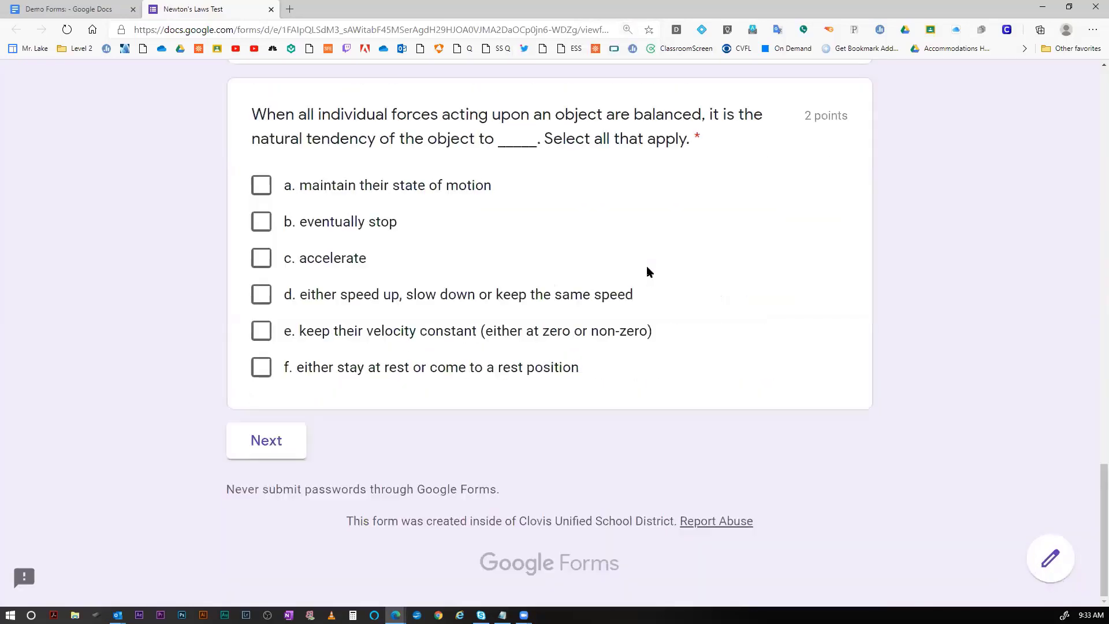
scroll(1042, 546, "up", 4)
left_click(1042, 546)
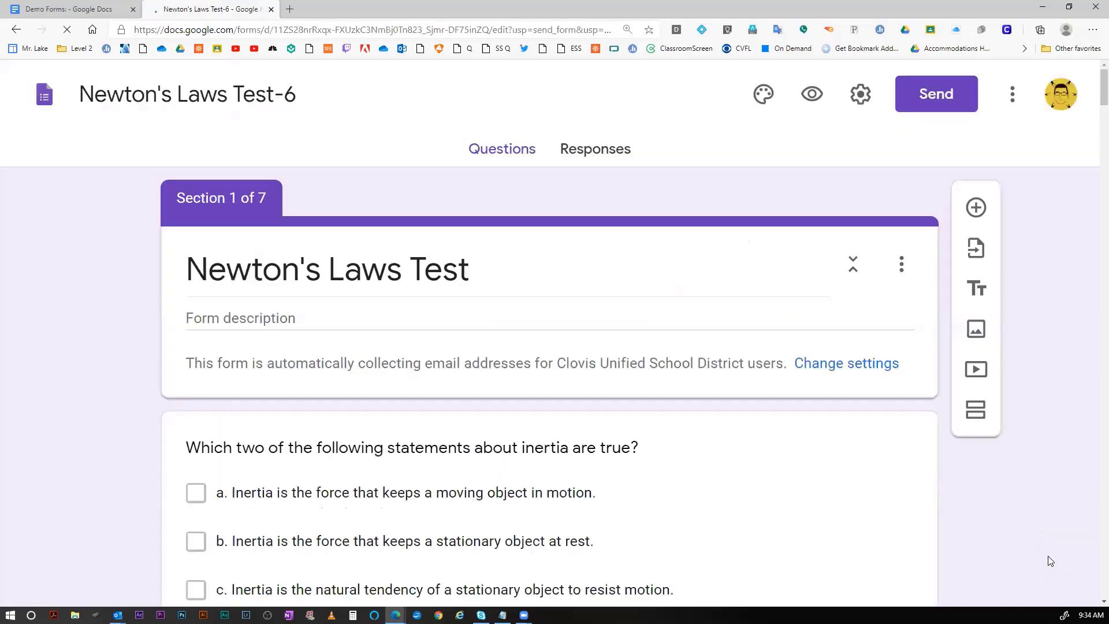
Look through the form's questions and sections down to the answer fields of the force problem in section 6.
scroll(440, 360, "down", 3)
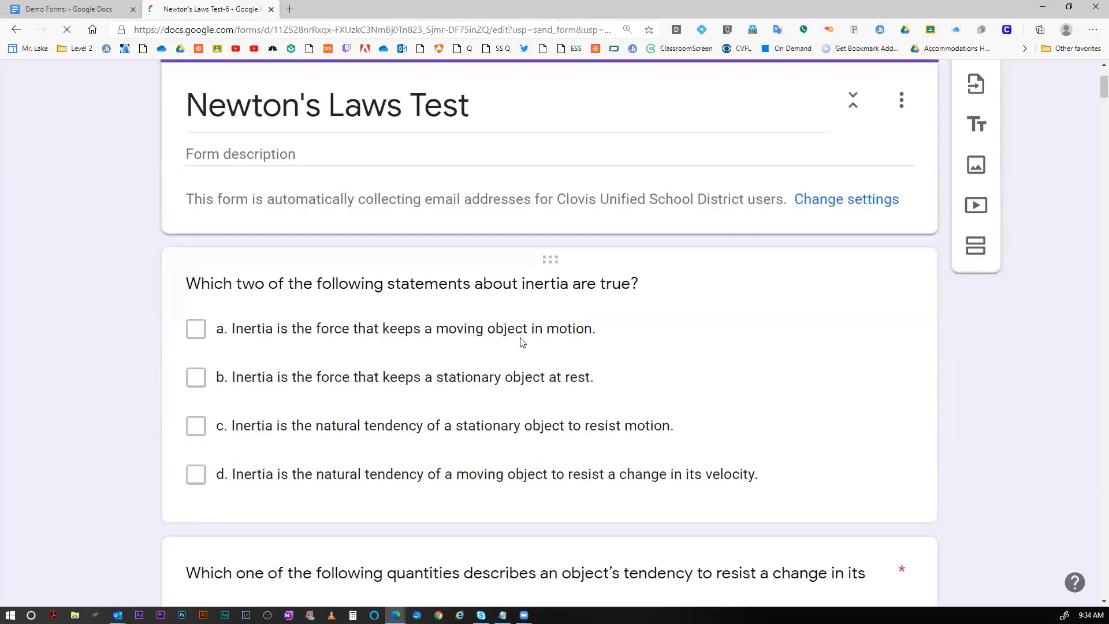
scroll(522, 342, "down", 15)
left_click_drag(1103, 116, 1091, 475)
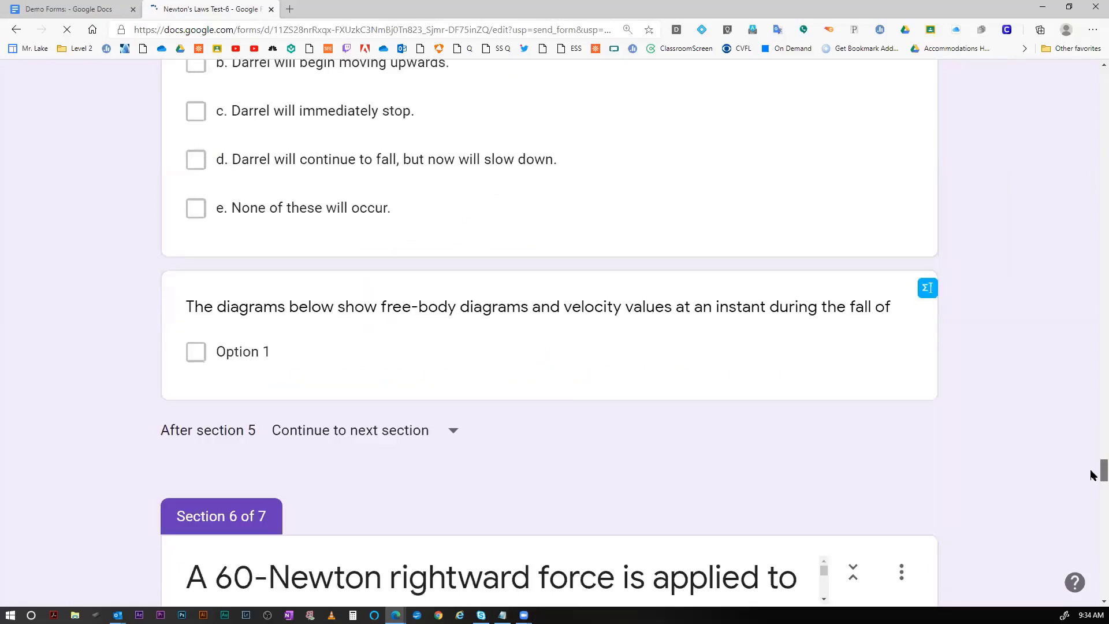
scroll(1070, 459, "down", 2)
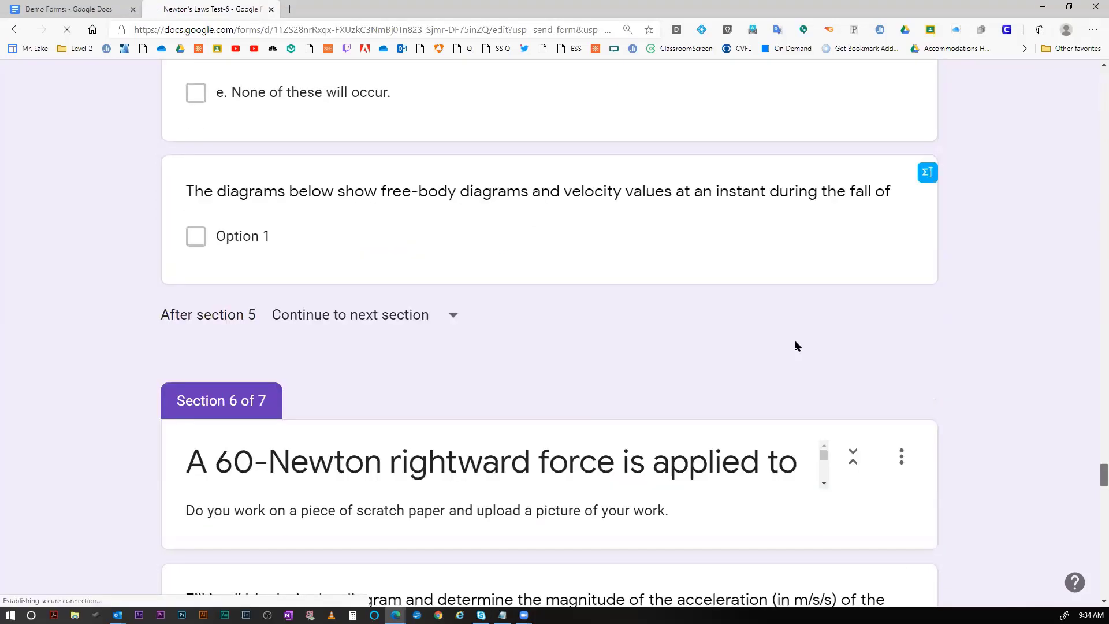
scroll(805, 346, "down", 8)
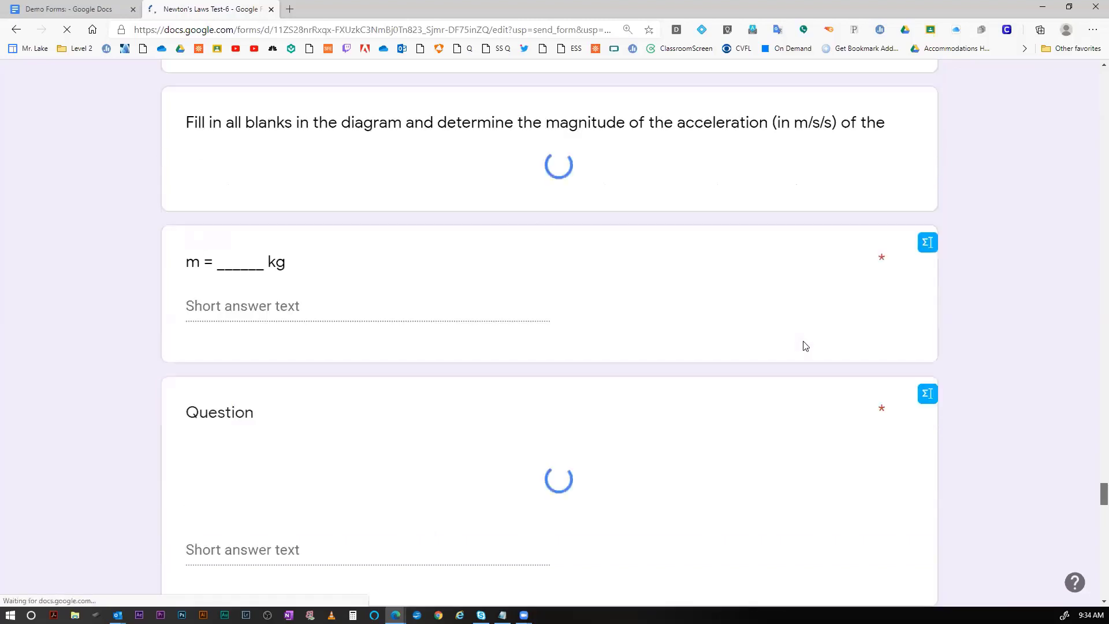
scroll(785, 358, "up", 2)
scroll(565, 346, "up", 3)
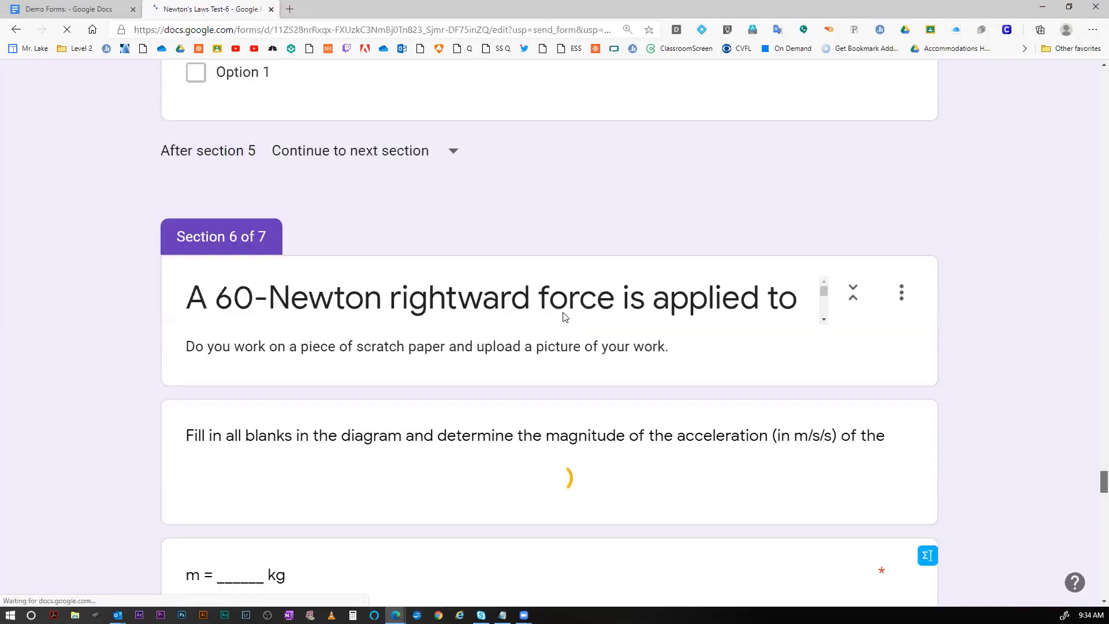
scroll(527, 253, "down", 2)
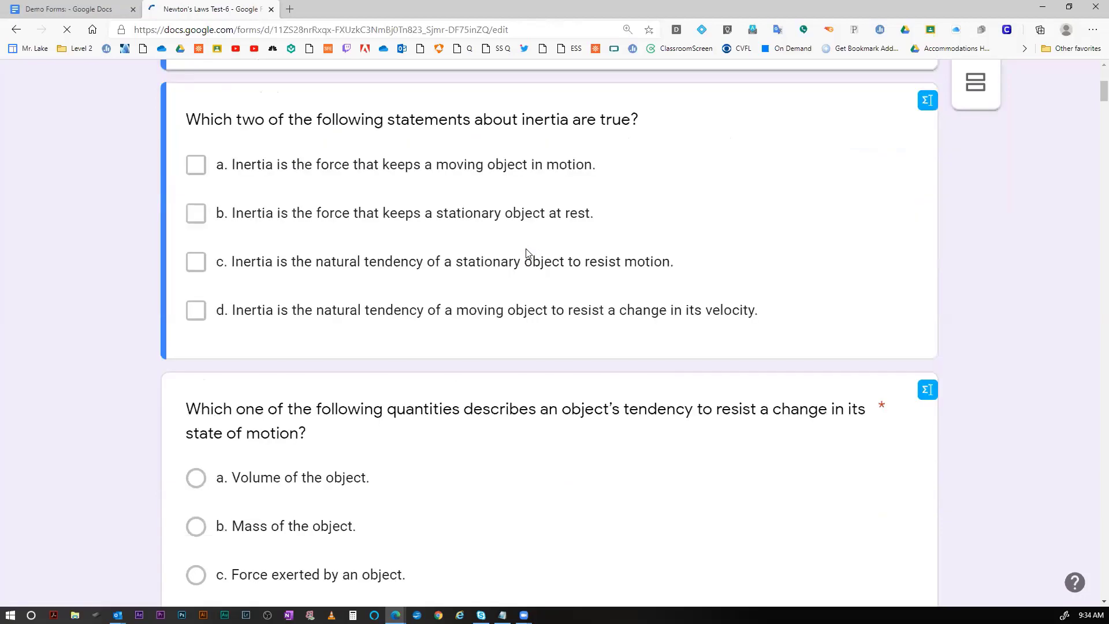
scroll(1089, 82, "down", 10)
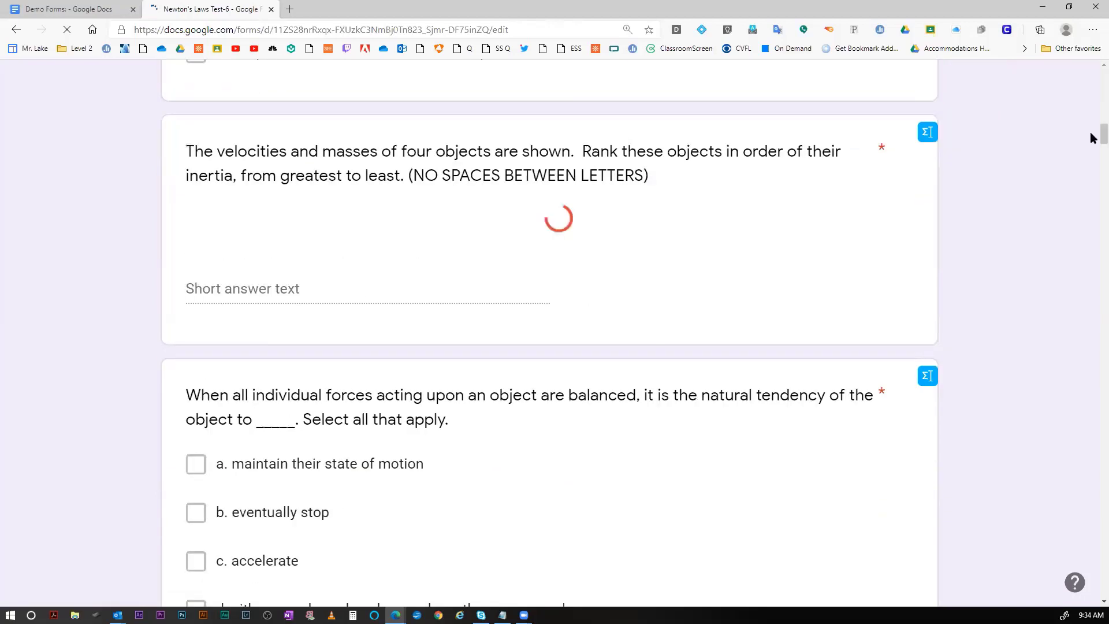
scroll(1093, 452, "up", 14)
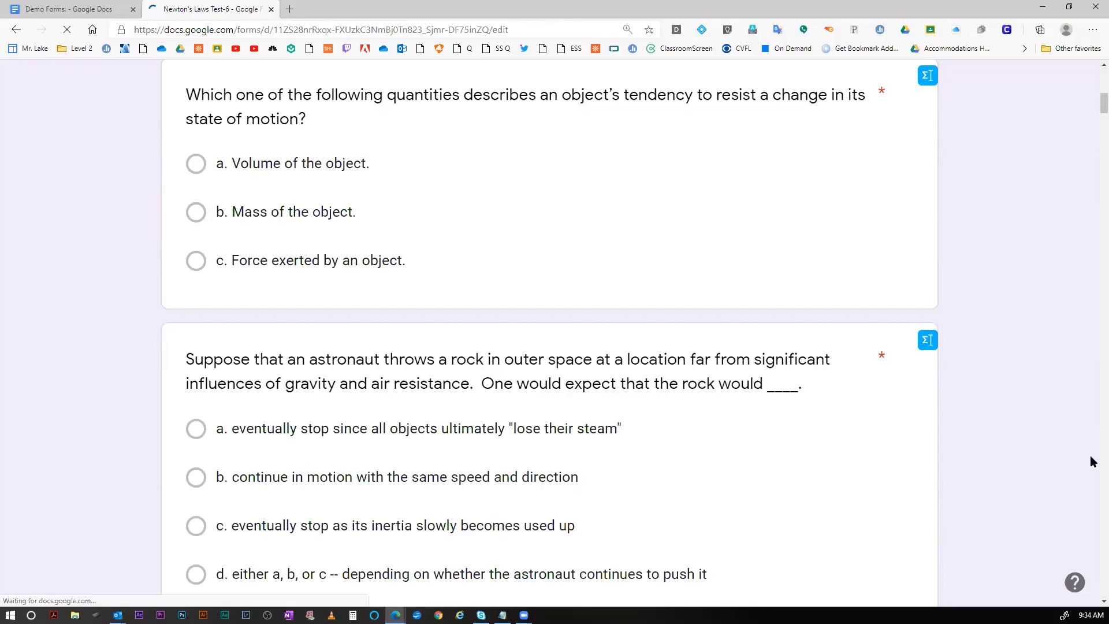
scroll(1090, 457, "down", 8)
scroll(1090, 455, "down", 8)
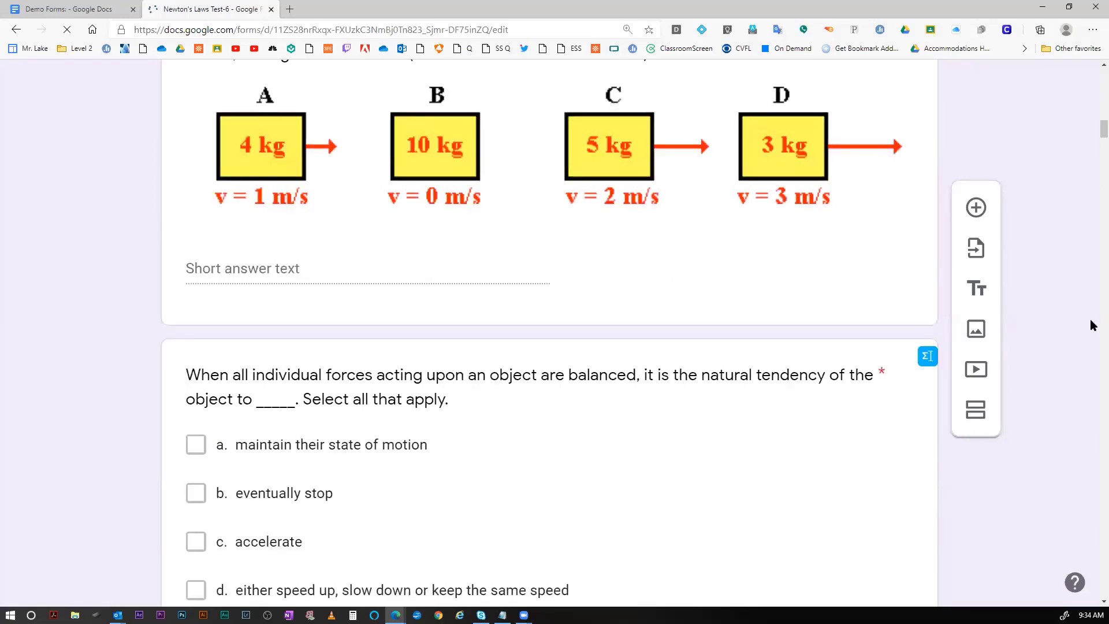
scroll(1091, 446, "down", 10)
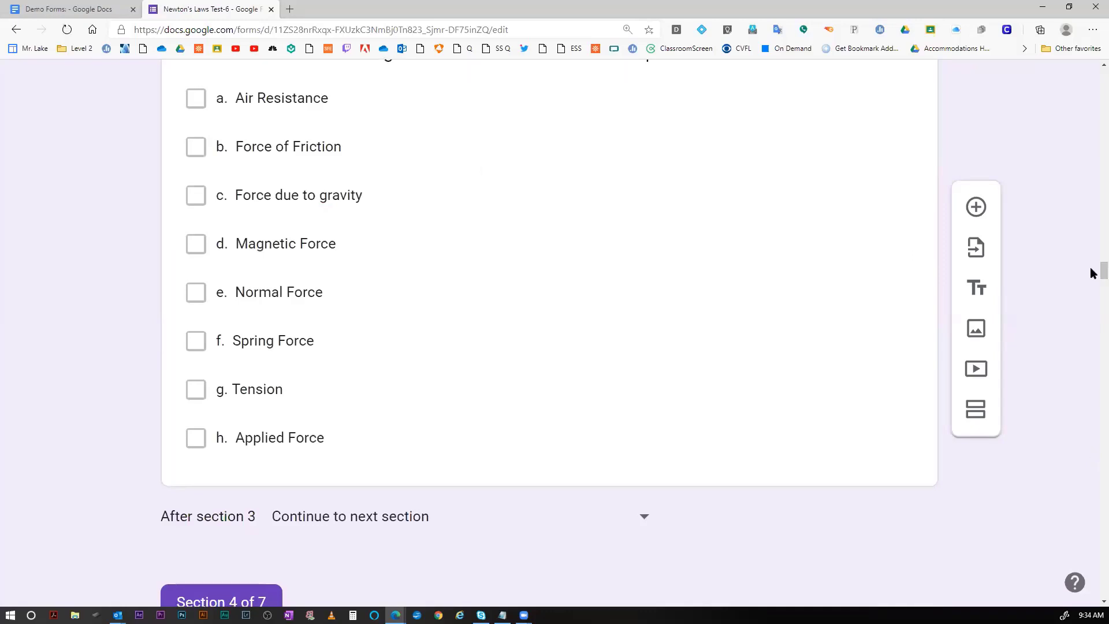
scroll(1091, 520, "down", 20)
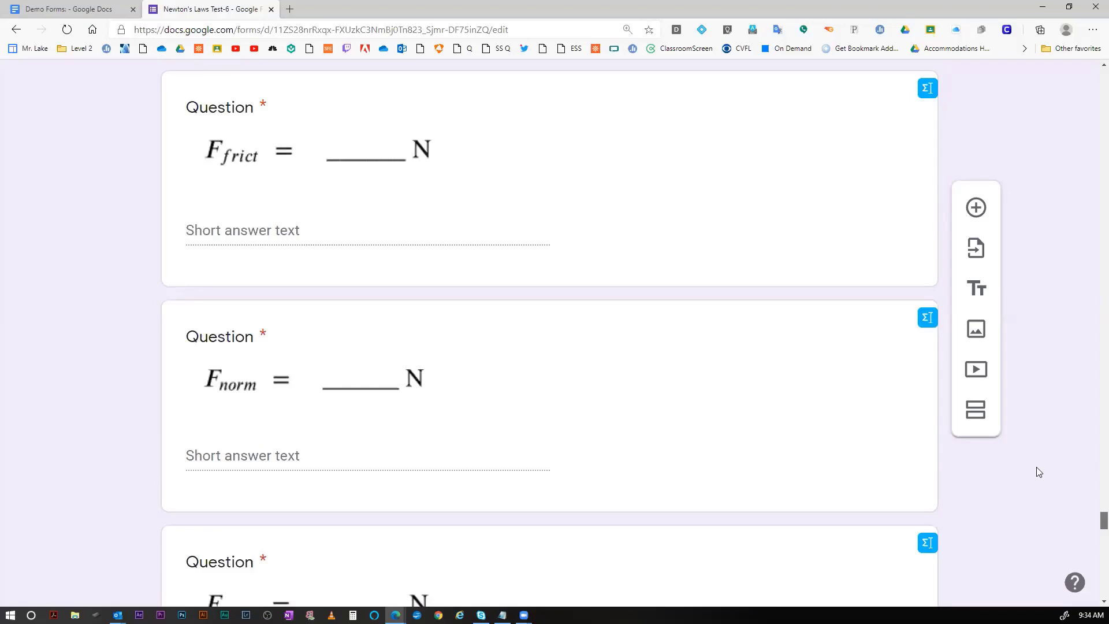
Review section 6's force problem, its free-body diagram and the instruction about uploading a picture of the work.
scroll(1038, 472, "up", 3)
scroll(1038, 472, "up", 8)
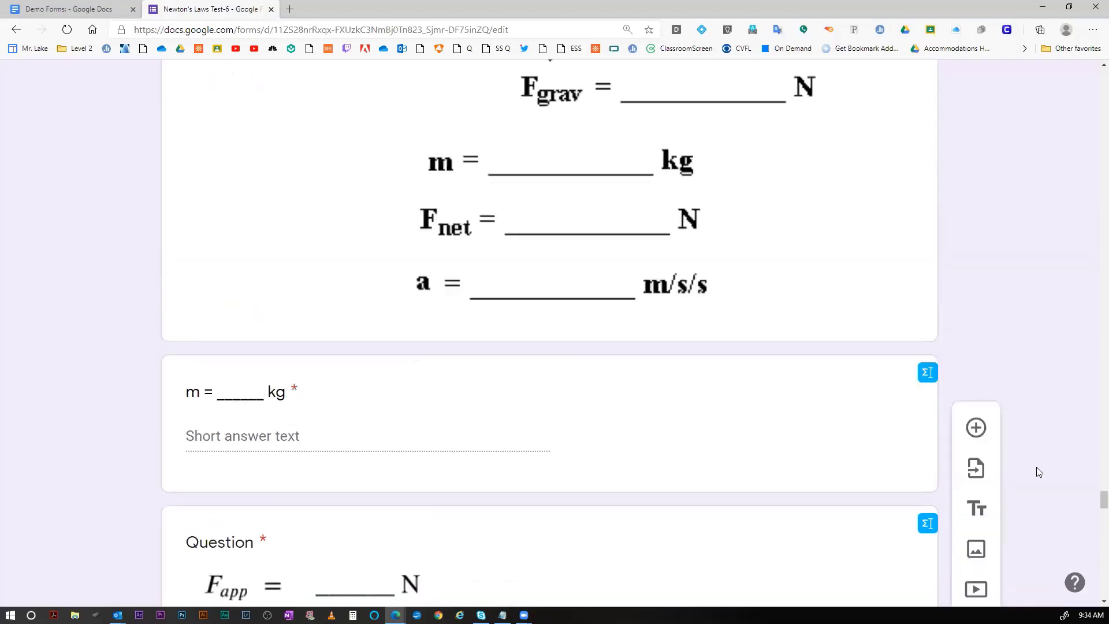
scroll(1042, 462, "up", 5)
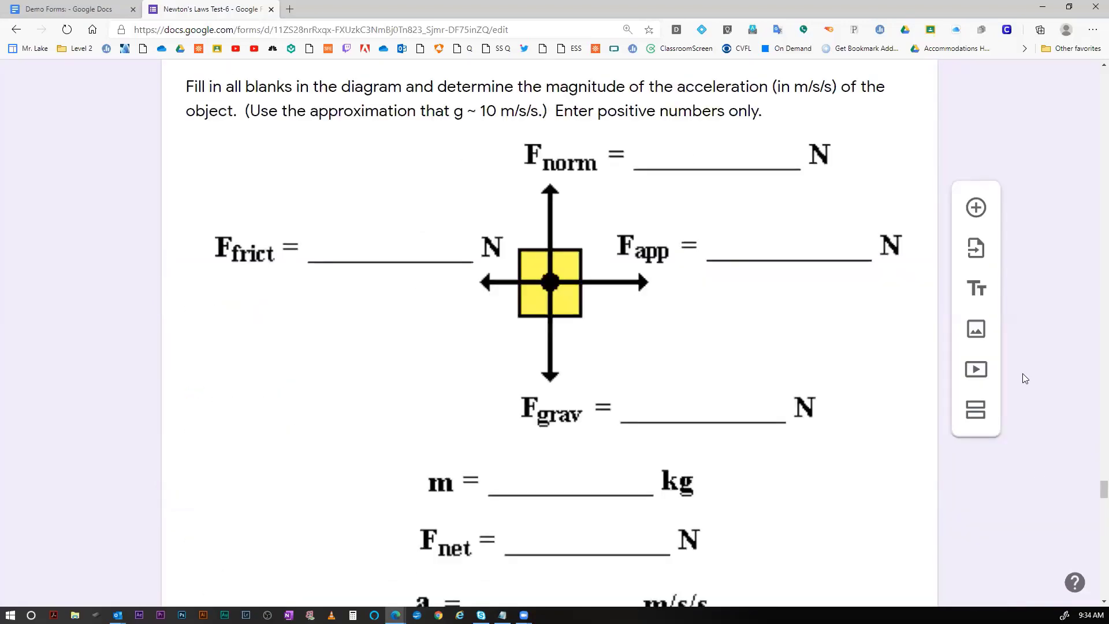
scroll(1024, 378, "up", 5)
scroll(1024, 379, "down", 3)
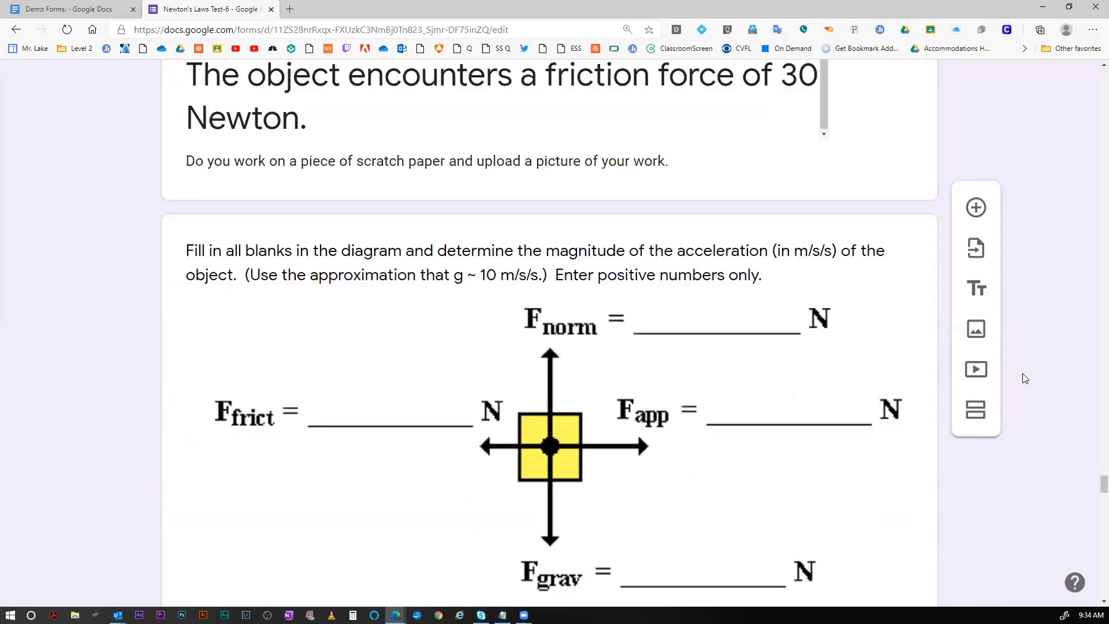
scroll(804, 303, "down", 1)
scroll(390, 206, "up", 1)
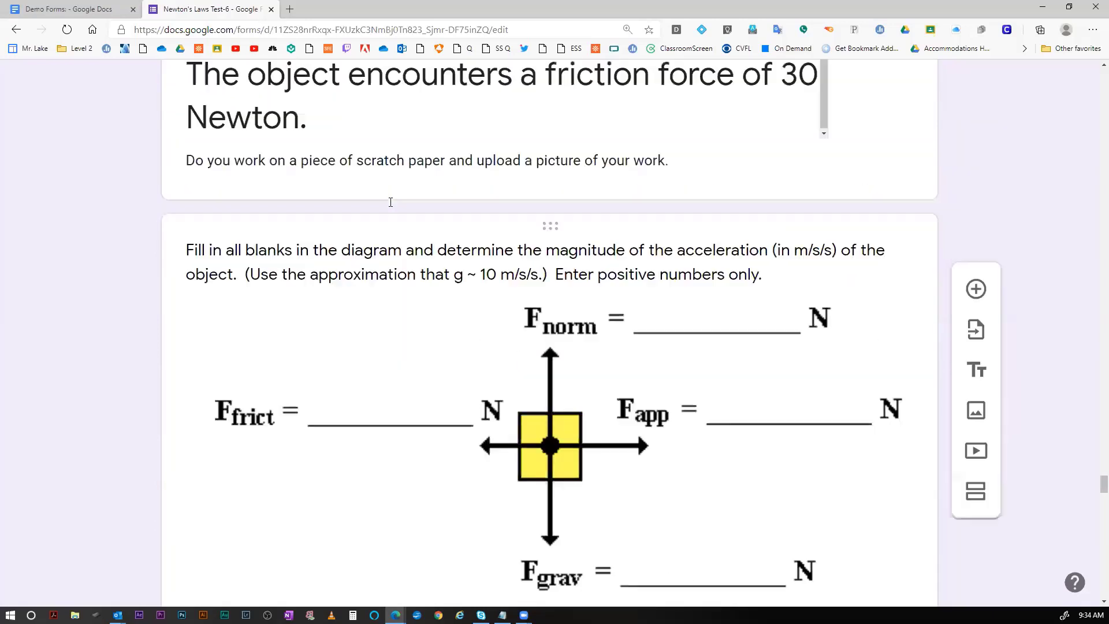
scroll(273, 157, "up", 3)
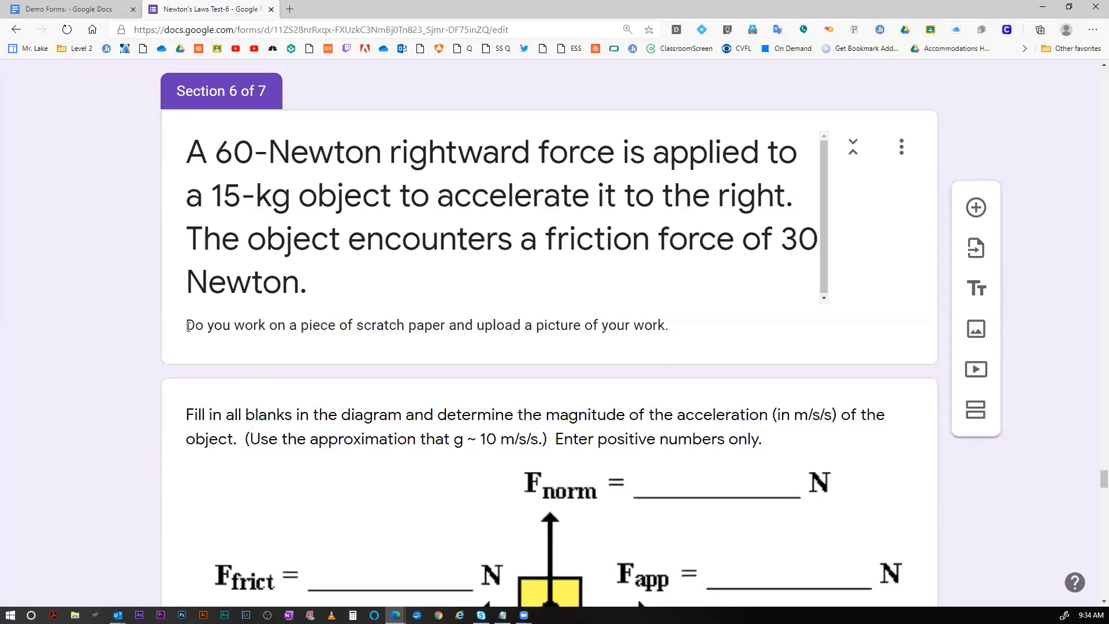
triple_click(420, 319)
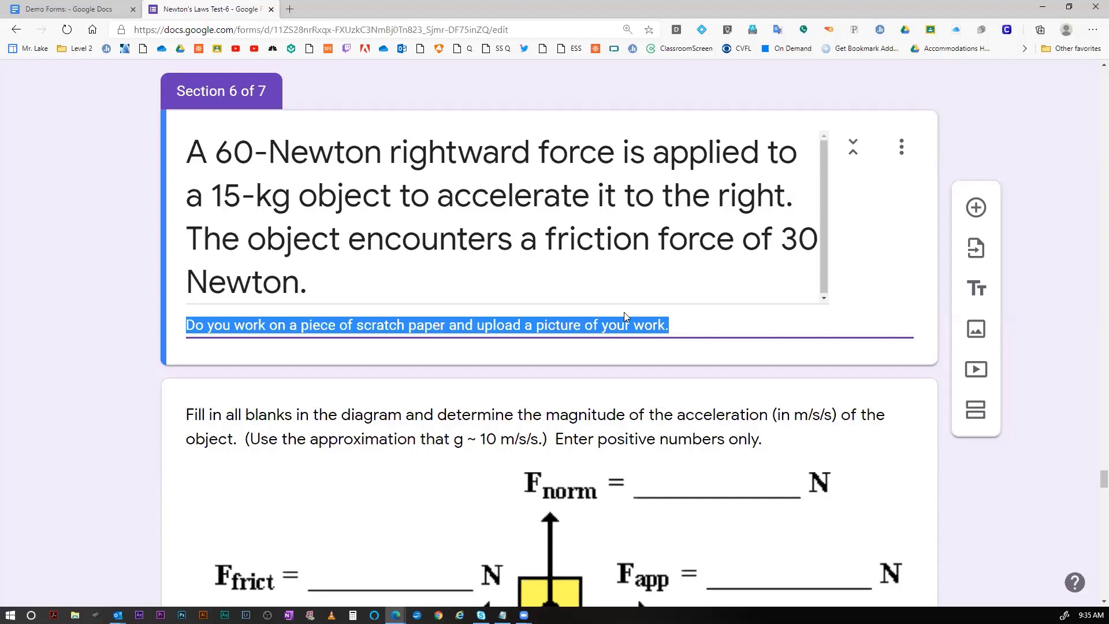
left_click(683, 318)
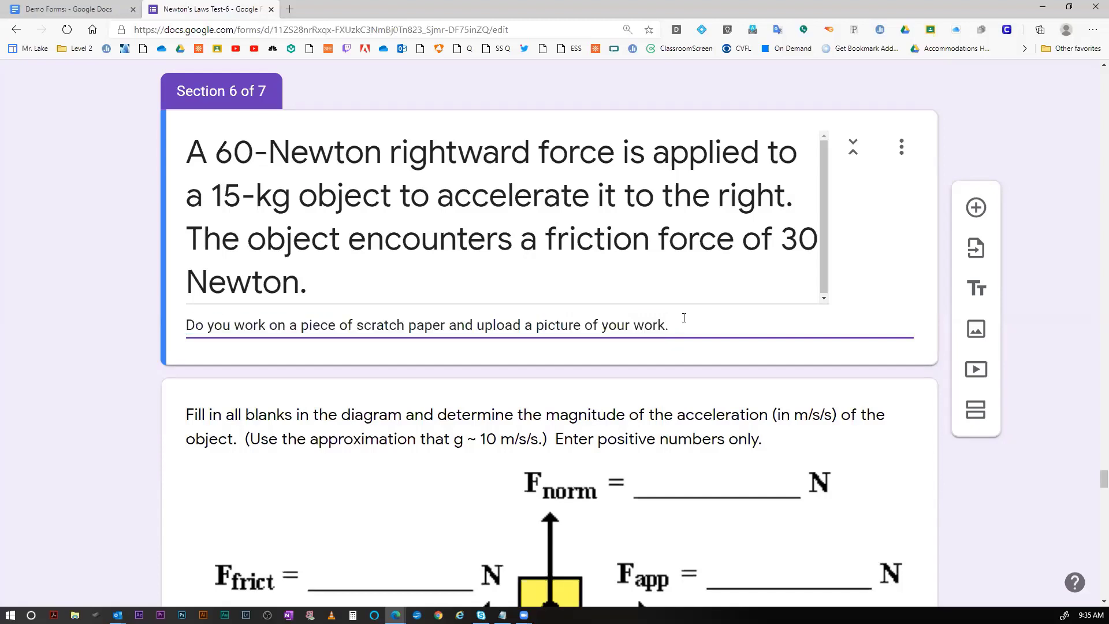
Open the question for uploading the work at the end of section 6 and examine its file upload settings.
scroll(684, 321, "down", 5)
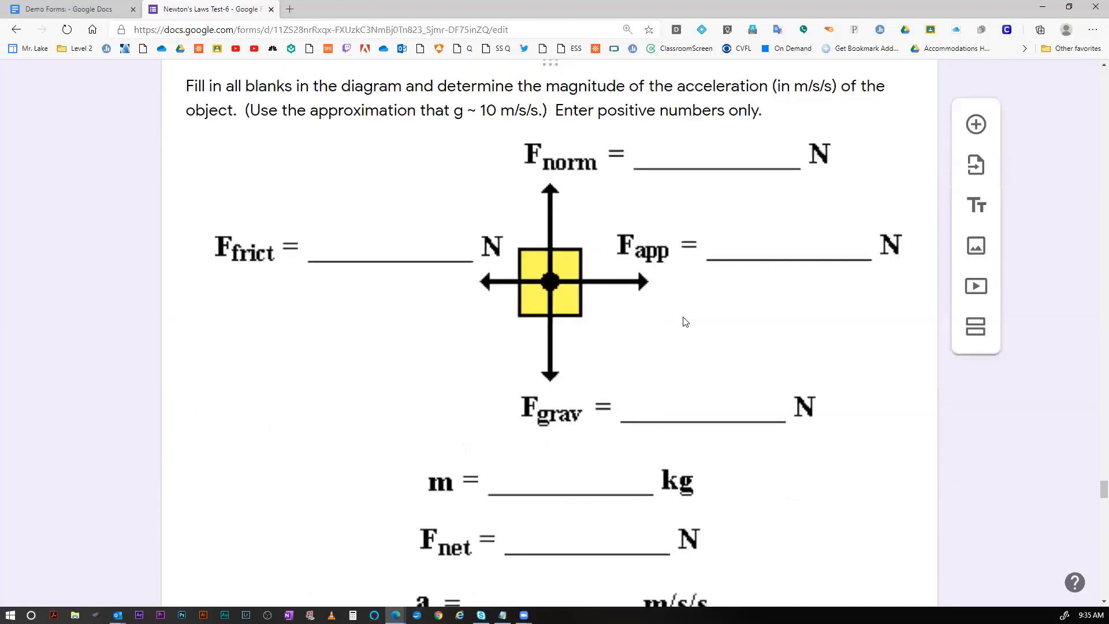
scroll(685, 322, "down", 1)
scroll(684, 322, "down", 7)
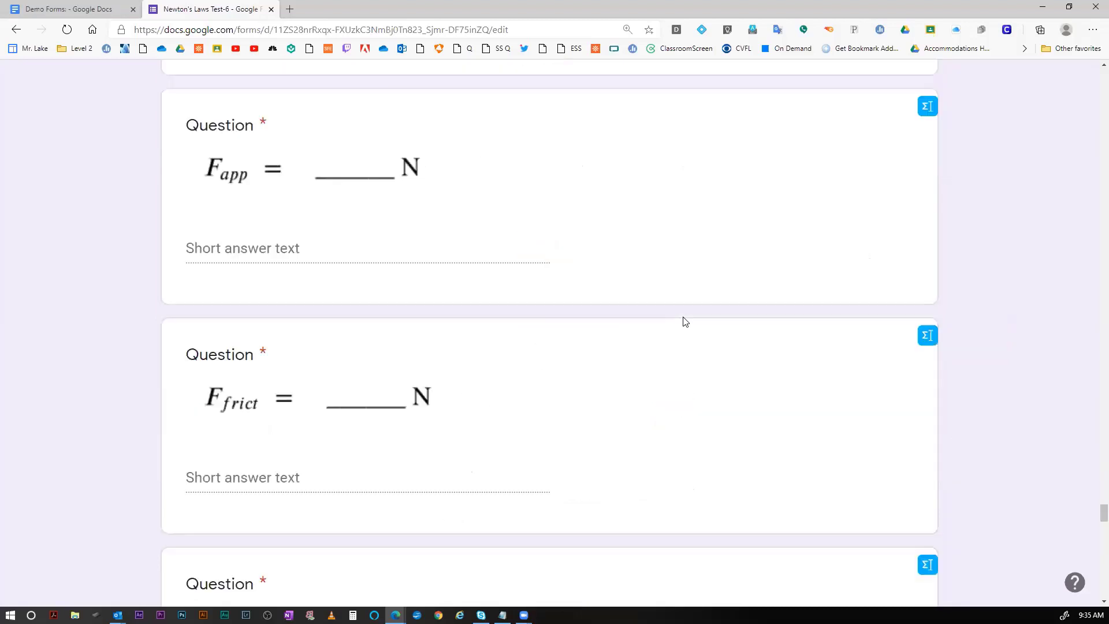
scroll(685, 321, "down", 5)
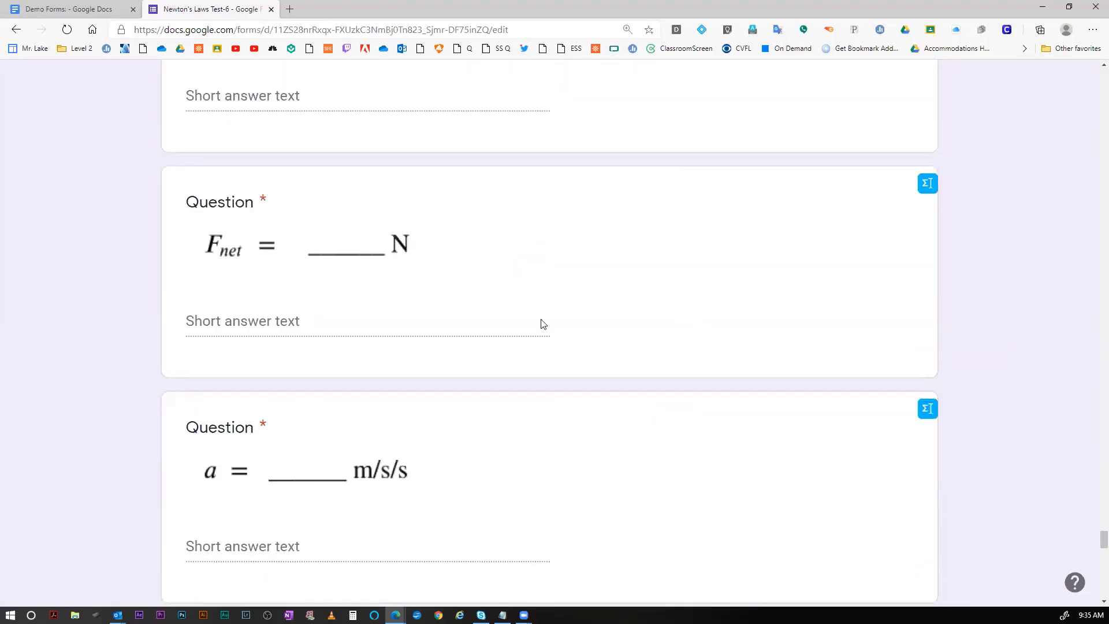
scroll(510, 158, "down", 6)
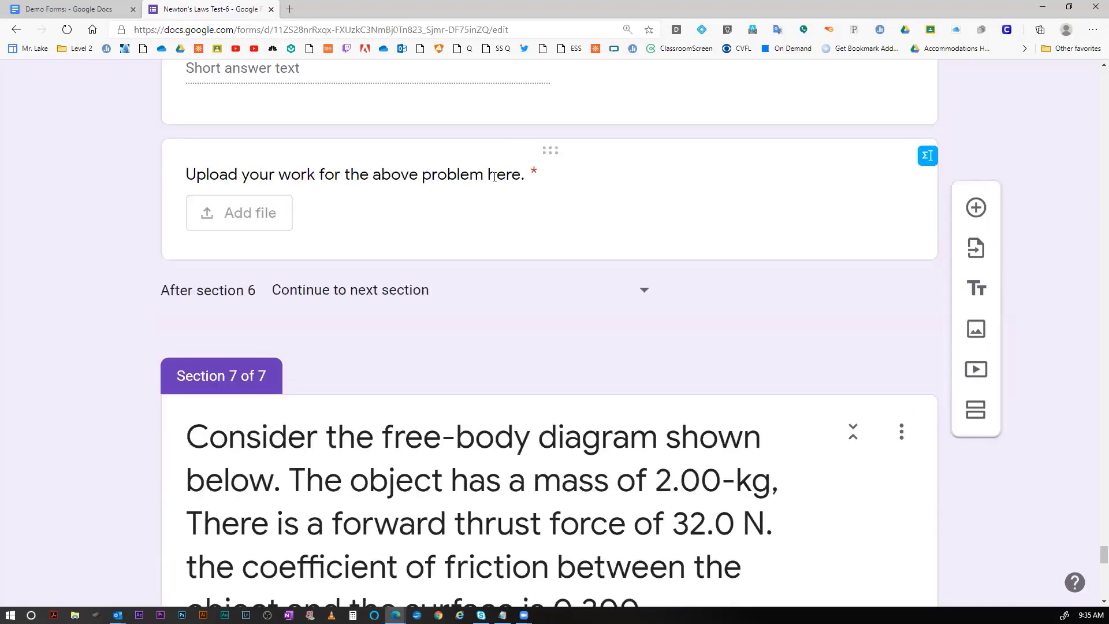
left_click(390, 231)
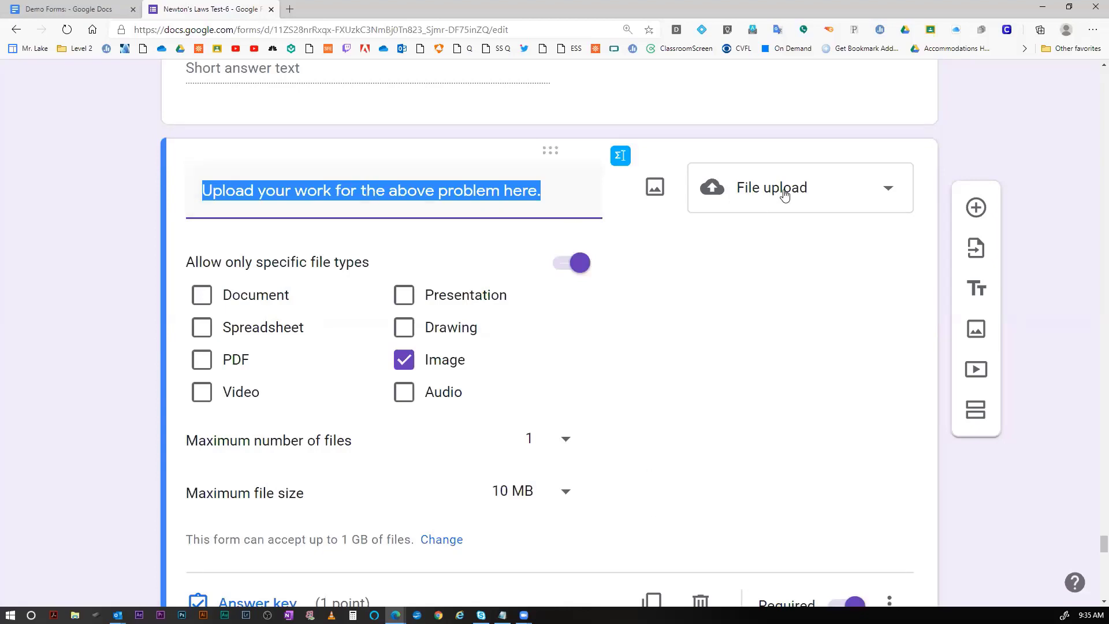
scroll(906, 228, "down", 2)
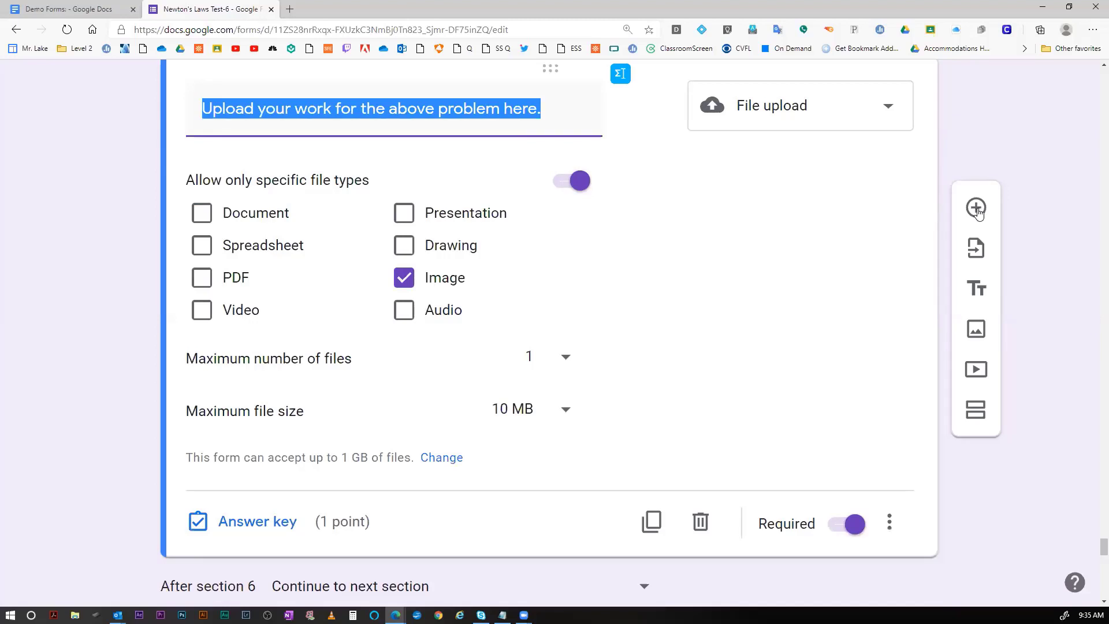
Add a question titled "Upload File" at the end of section 6, set its type to File upload, and allow respondents to upload files to Drive.
left_click(976, 209)
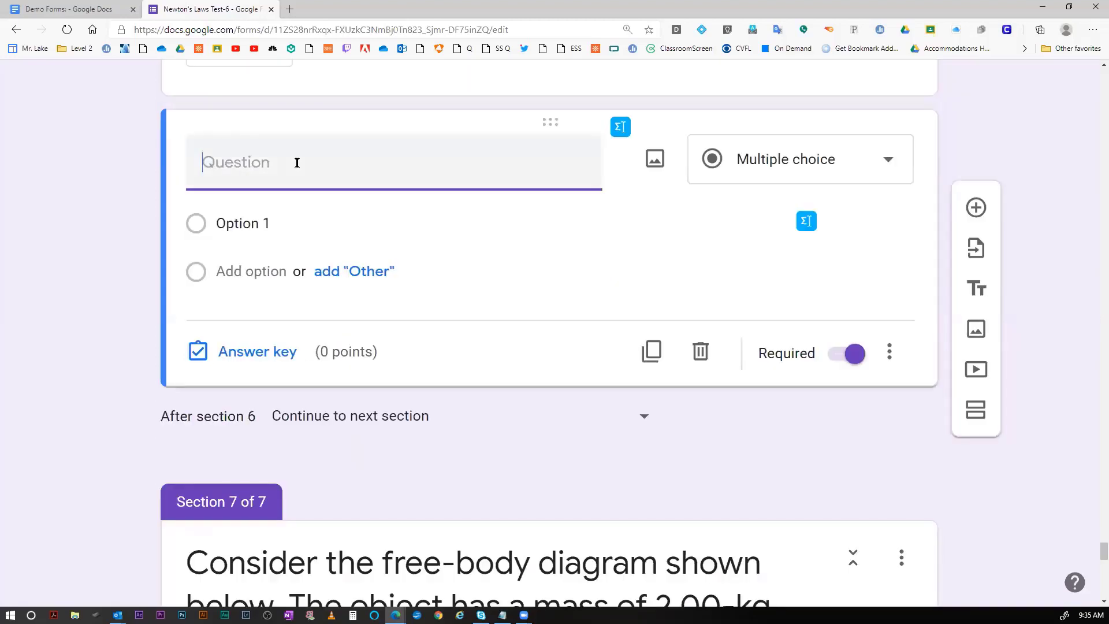
type("Upload File")
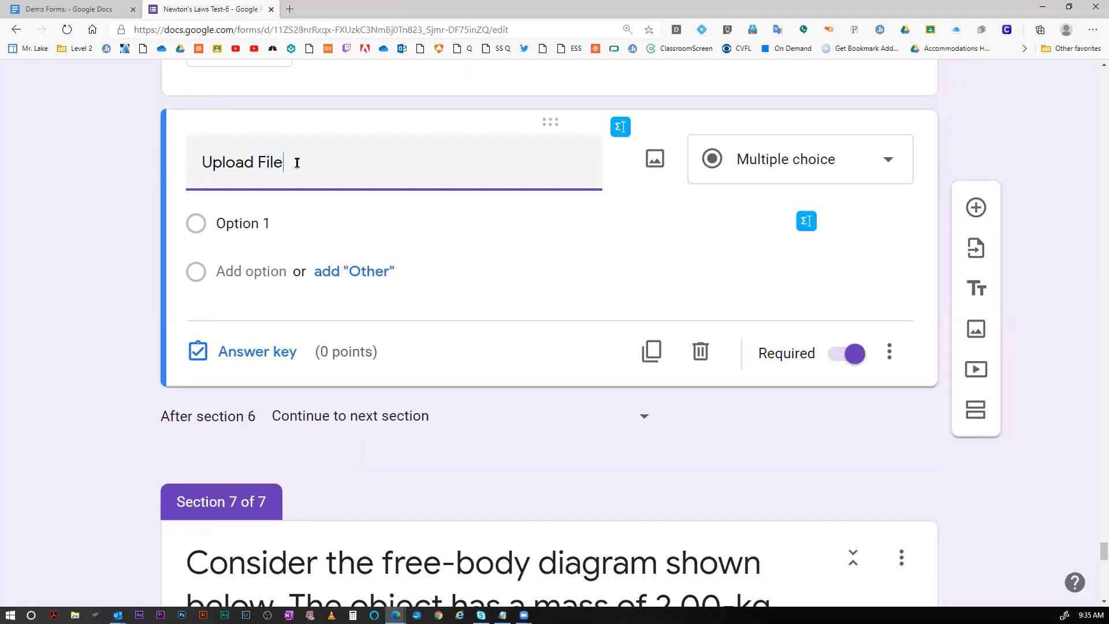
left_click(887, 166)
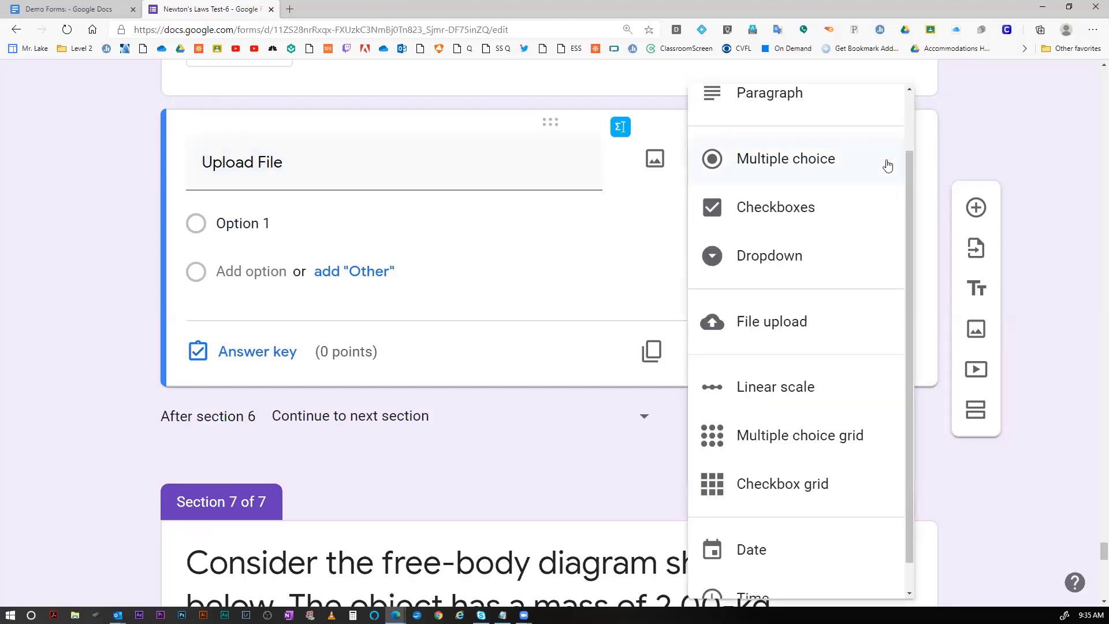
left_click(748, 325)
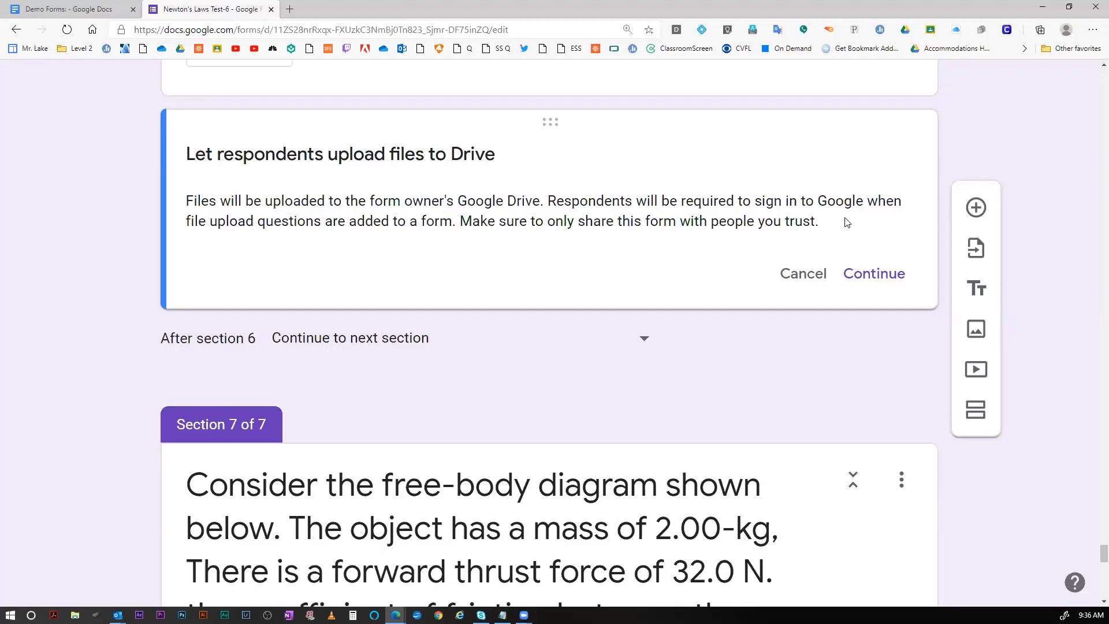
left_click(872, 272)
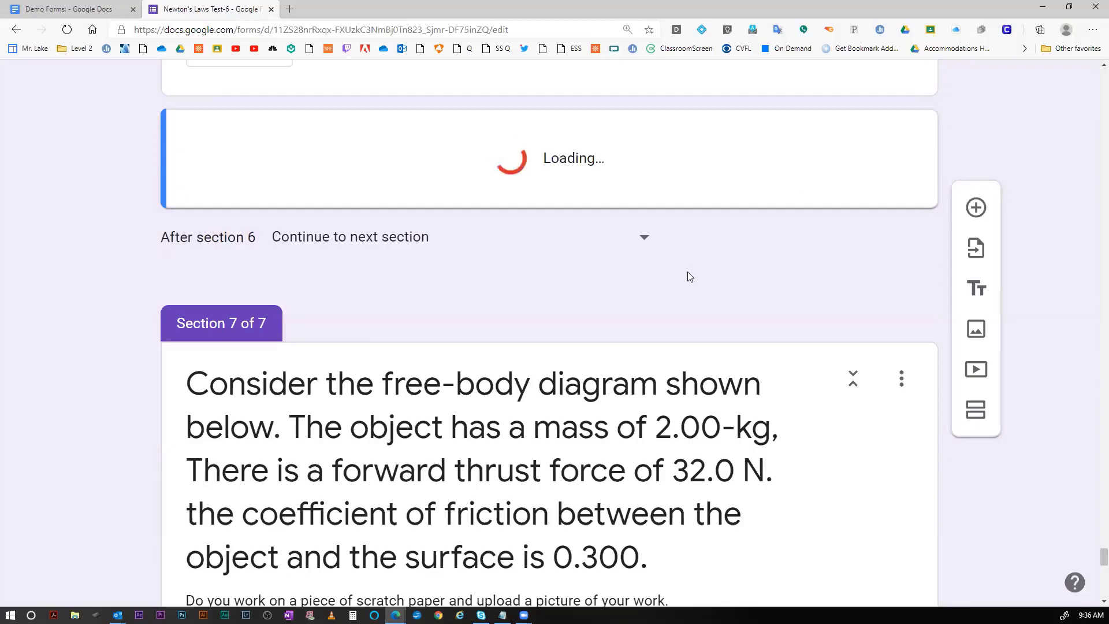
scroll(687, 277, "up", 1)
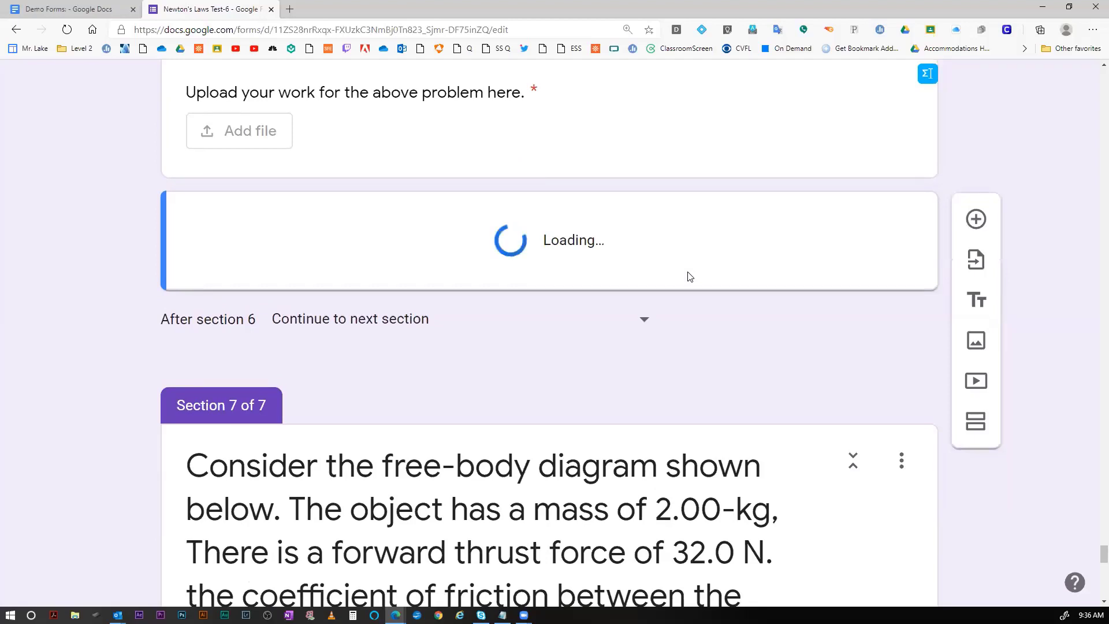
Restrict the new "Upload File" question at the end of section 6 to specific file types only.
scroll(690, 276, "up", 1)
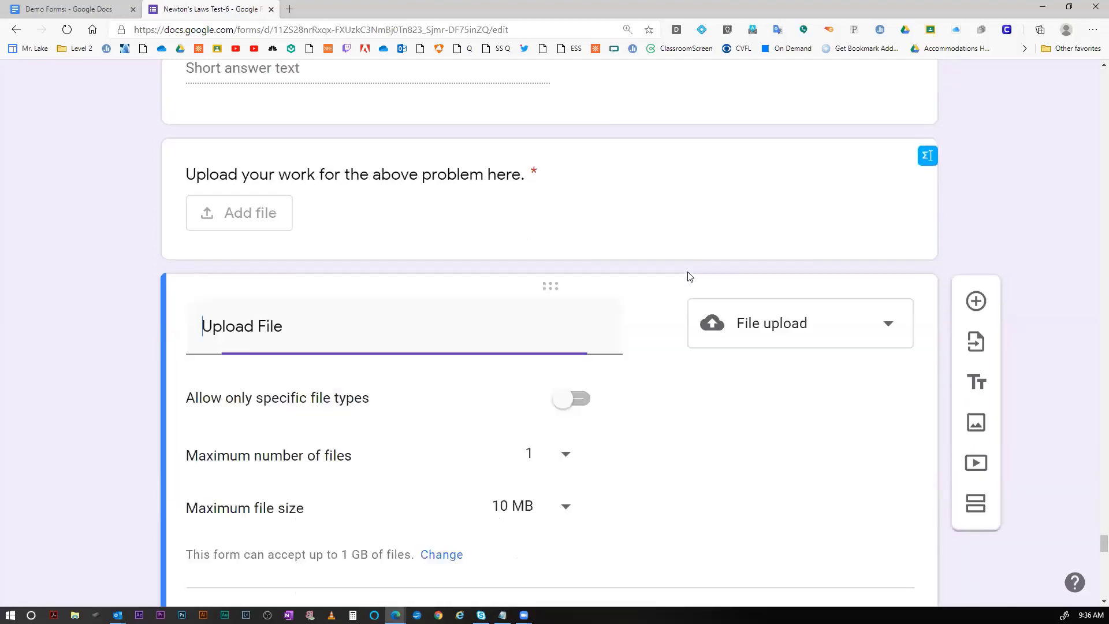
scroll(687, 276, "down", 1)
scroll(636, 283, "down", 1)
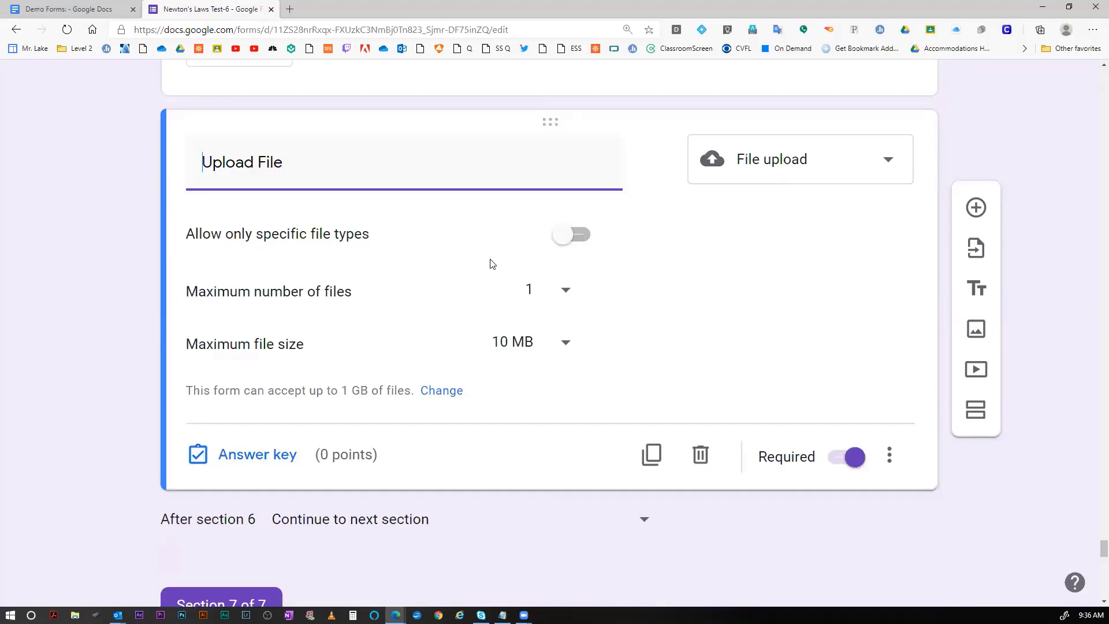
left_click(577, 242)
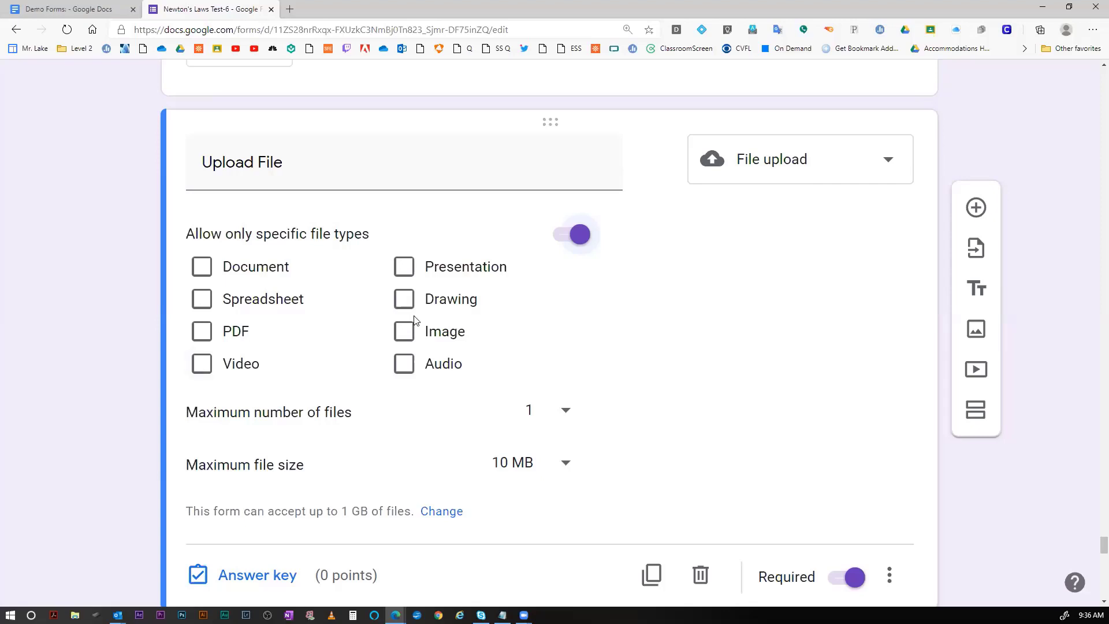
scroll(568, 413, "down", 1)
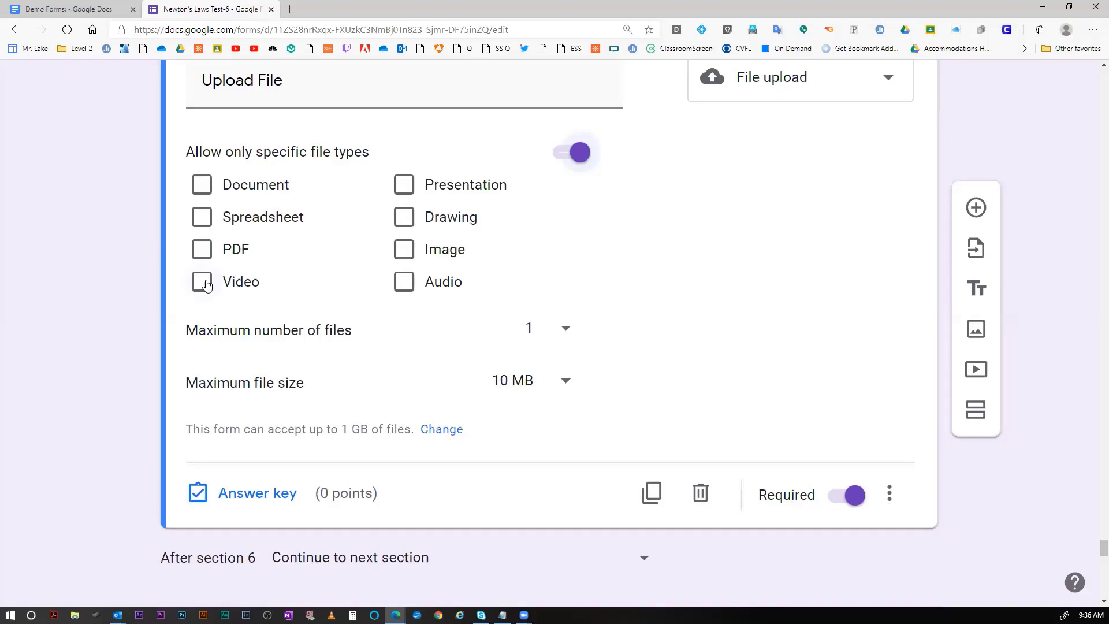
Review the choices offered for maximum file size and maximum number of files in the "Upload File" question.
left_click(565, 383)
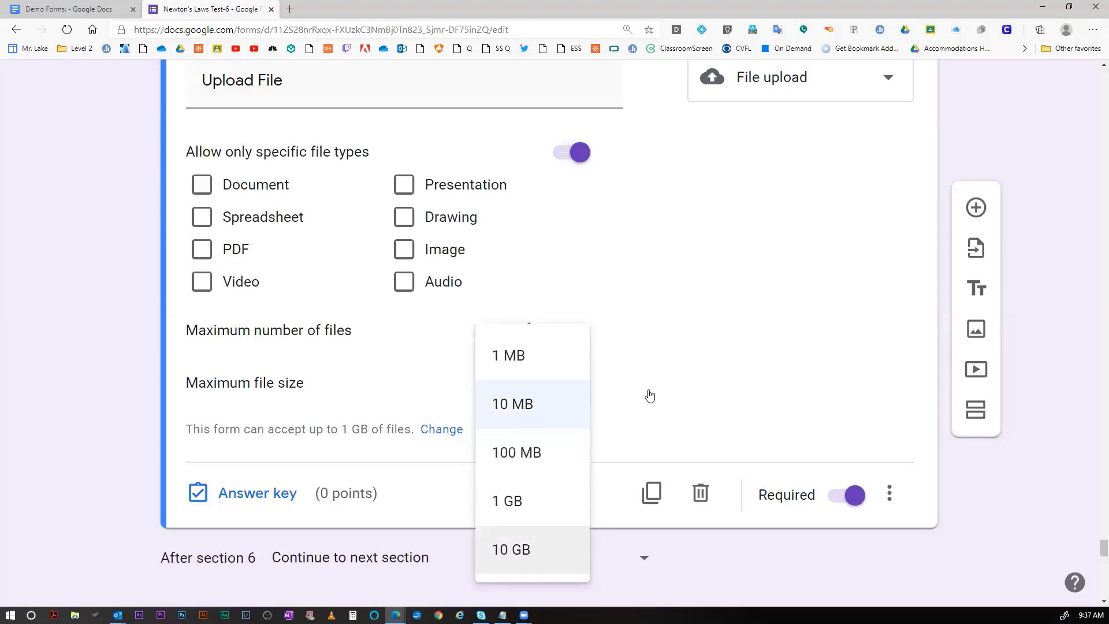
key("Up")
left_click(622, 350)
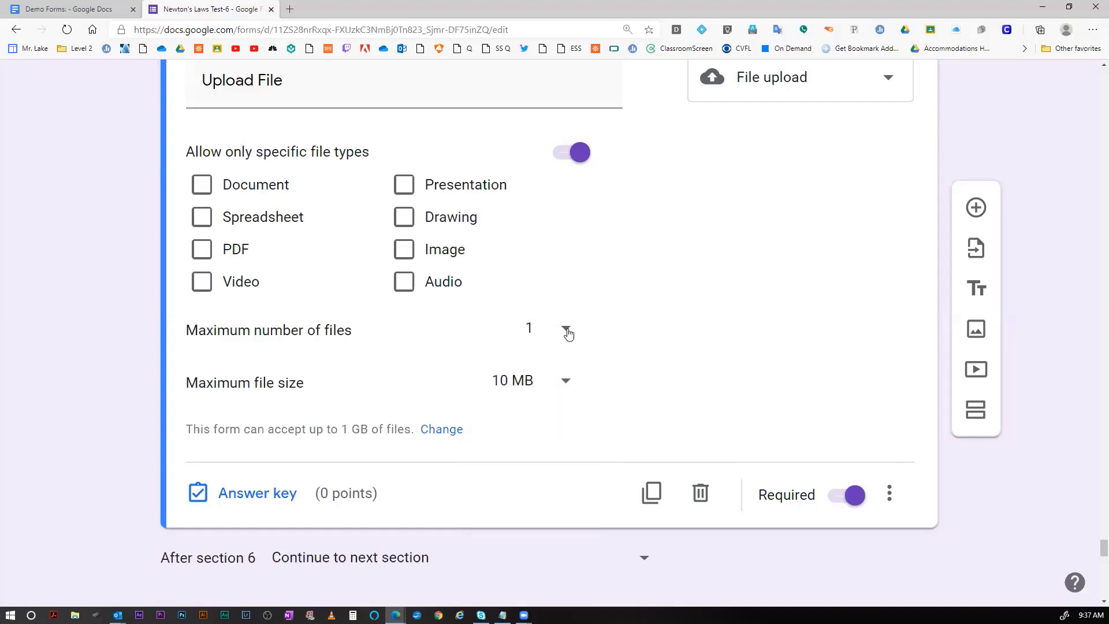
left_click(565, 333)
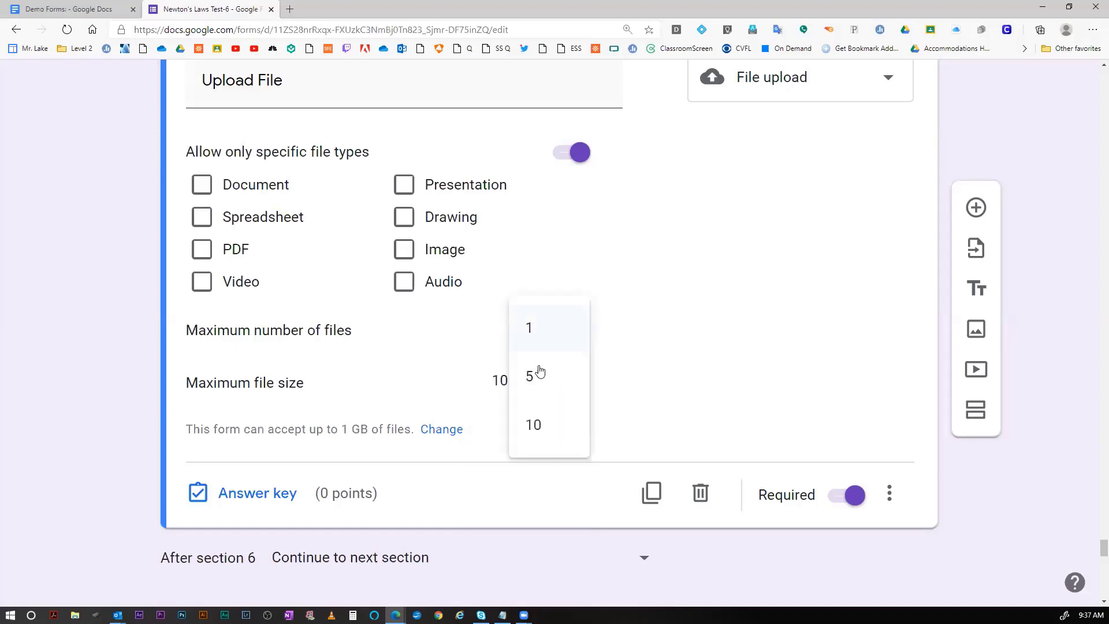
left_click(672, 382)
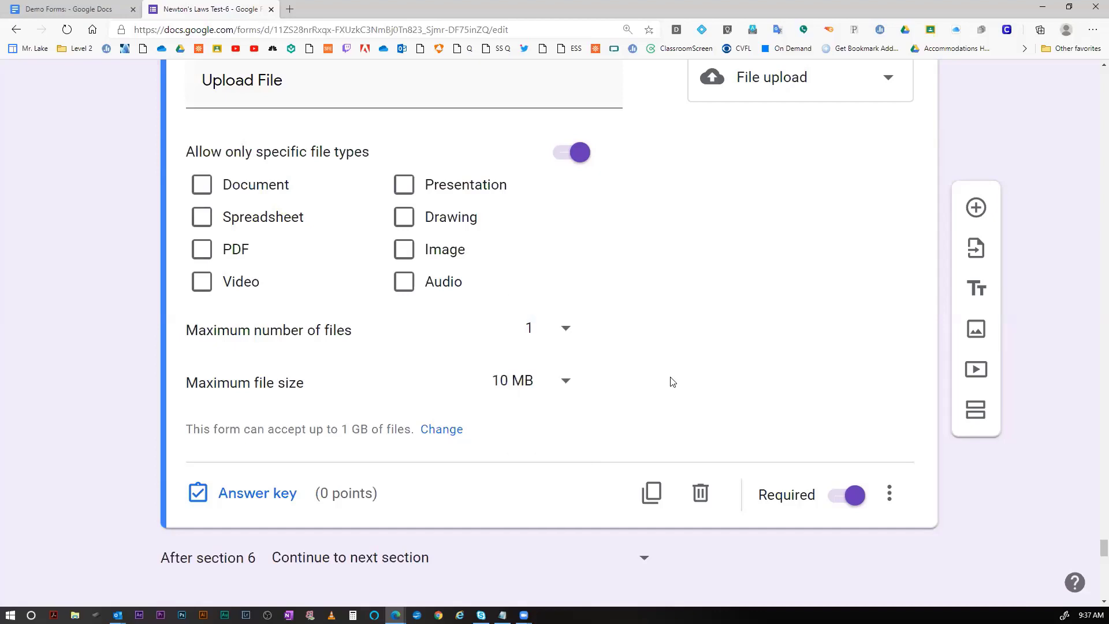
Open the existing question "Upload your work for the above problem here." and review its allowed file types, limits and points.
scroll(672, 382, "up", 3)
scroll(671, 382, "down", 1)
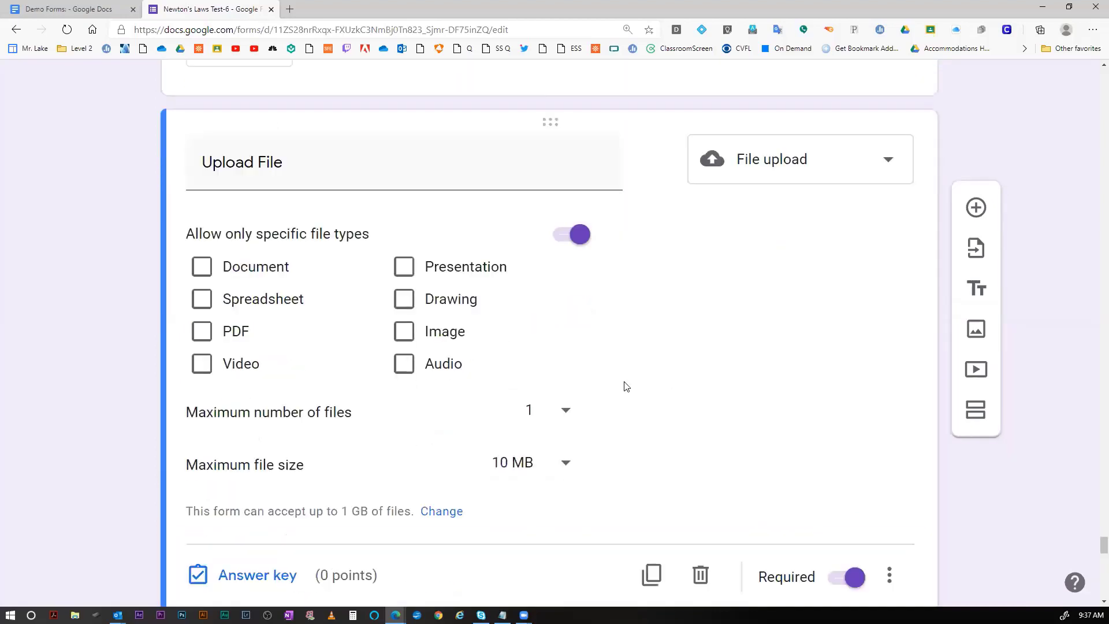
scroll(627, 386, "up", 7)
scroll(626, 386, "down", 4)
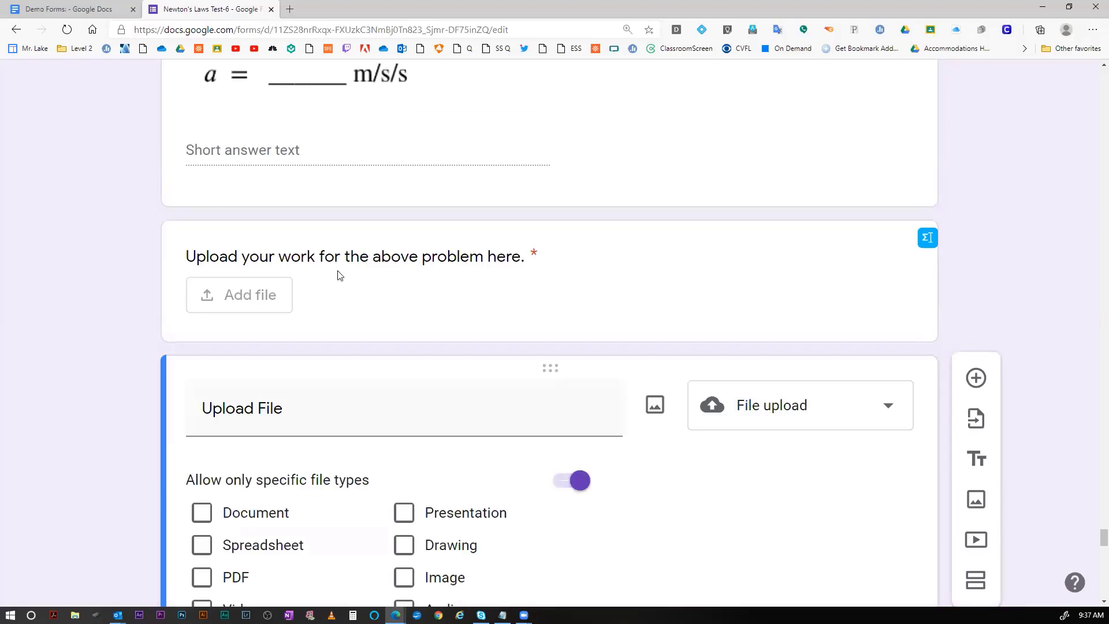
left_click(440, 263)
scroll(790, 368, "down", 4)
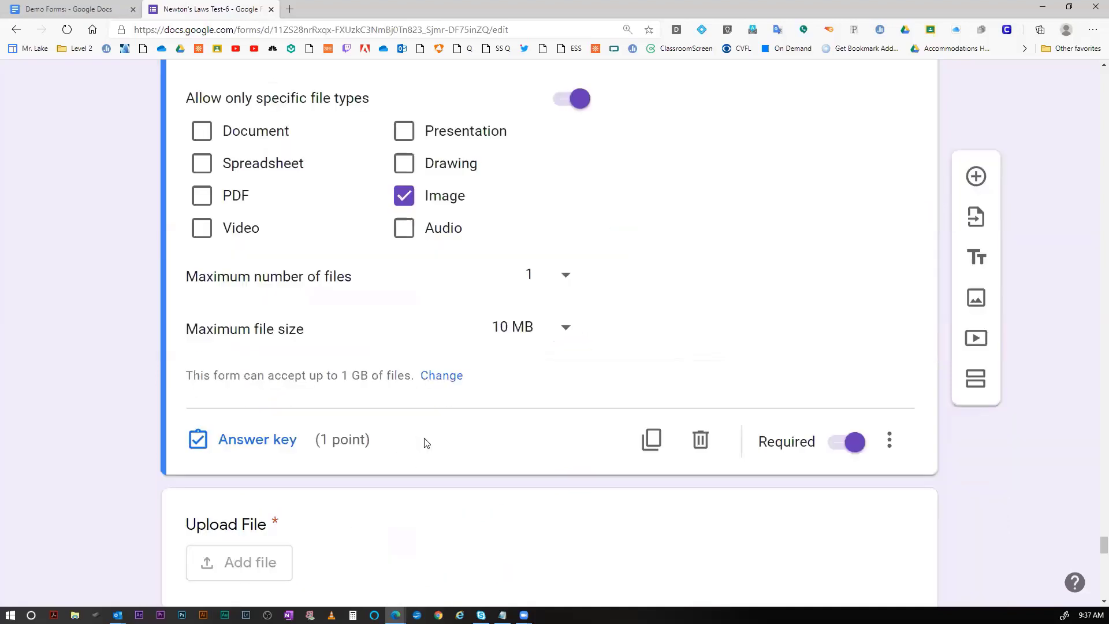
scroll(539, 425, "up", 1)
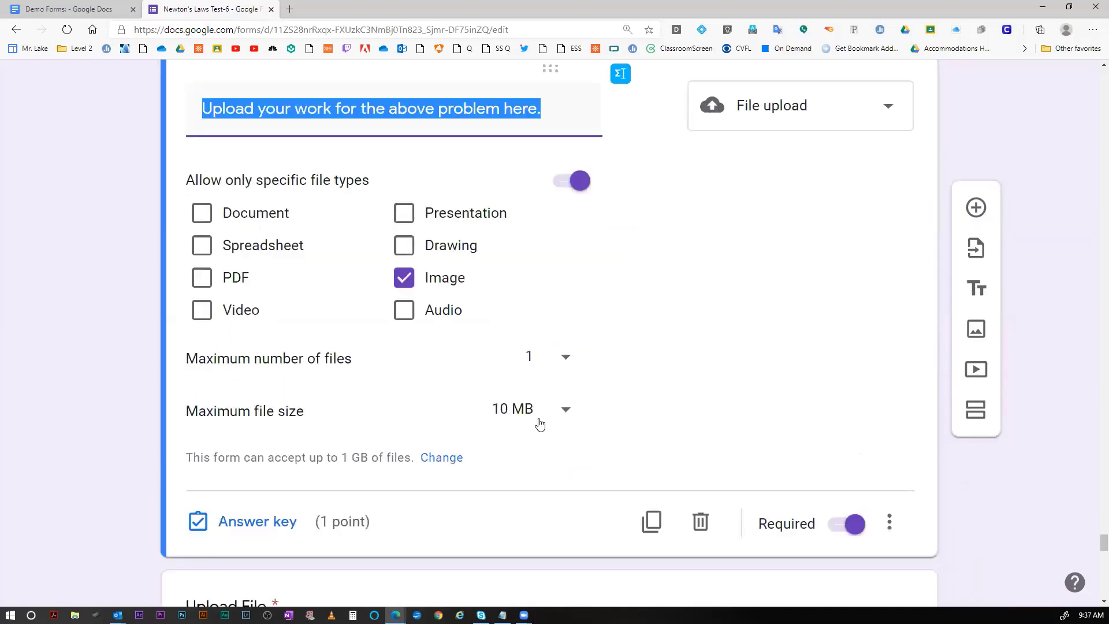
scroll(540, 425, "up", 2)
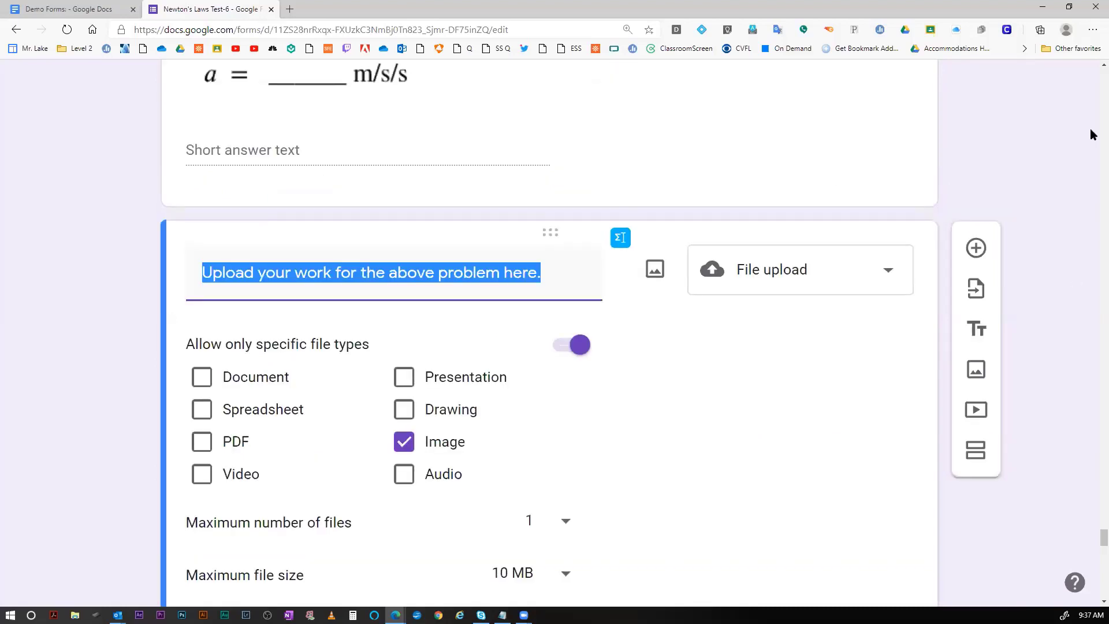
Open the form's responses and look through the summary's insights, including the total points distribution.
left_click(1093, 540)
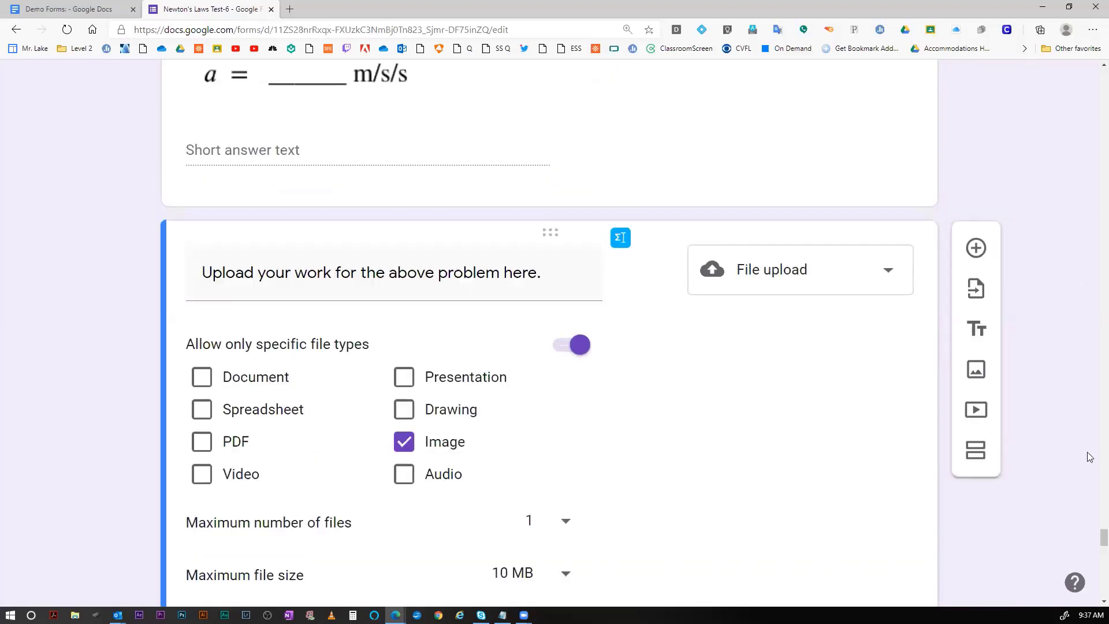
scroll(1094, 161, "up", 4)
left_click_drag(1090, 56, 1086, 61)
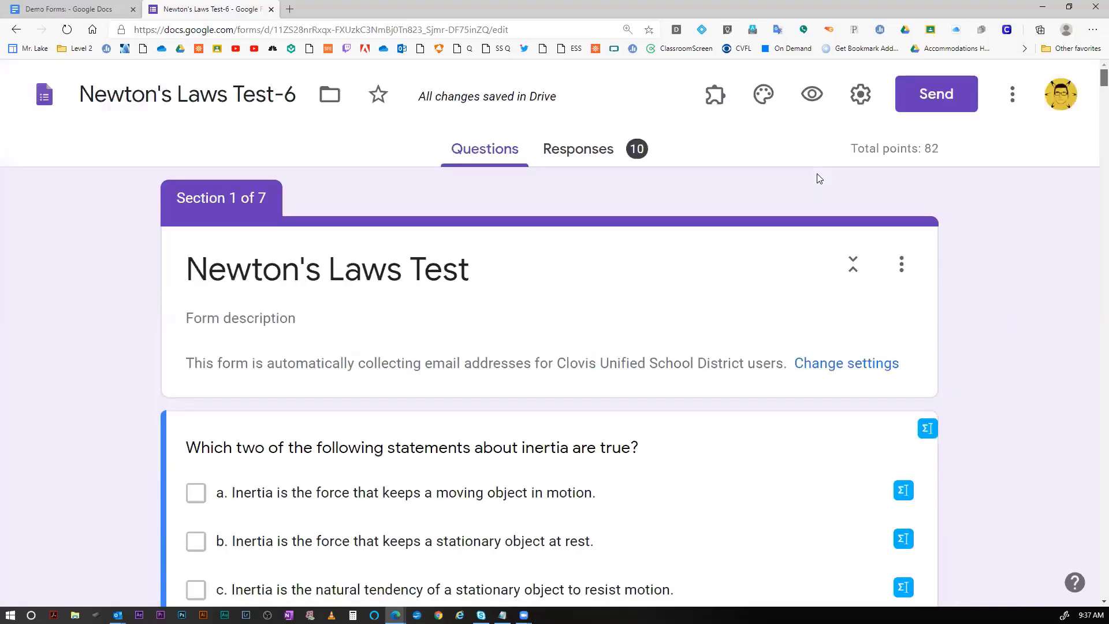
left_click(580, 155)
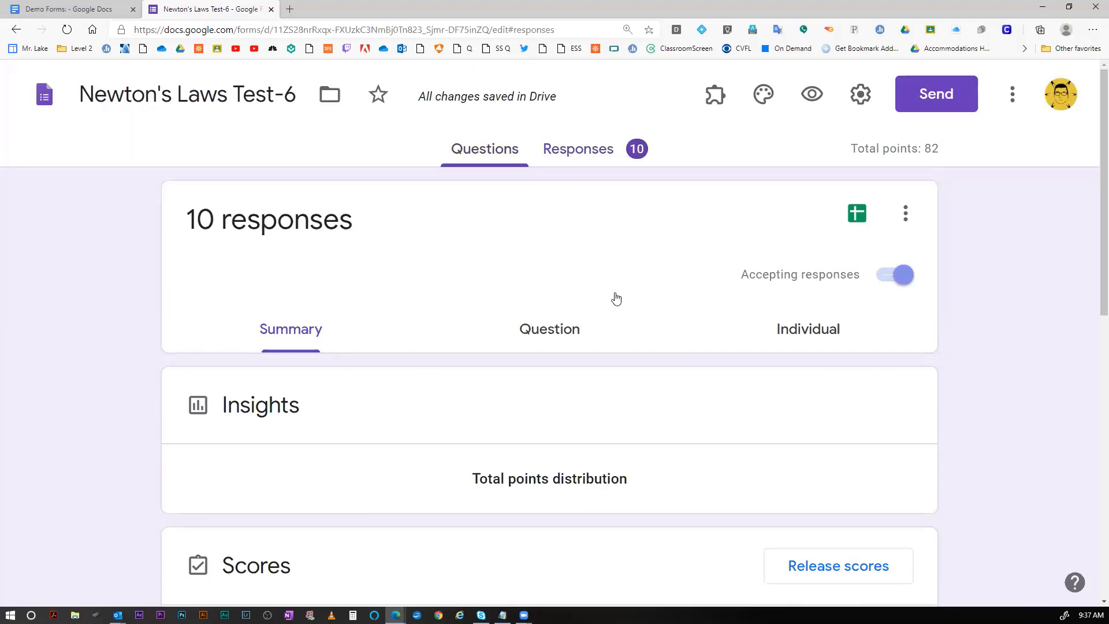
scroll(468, 329, "down", 2)
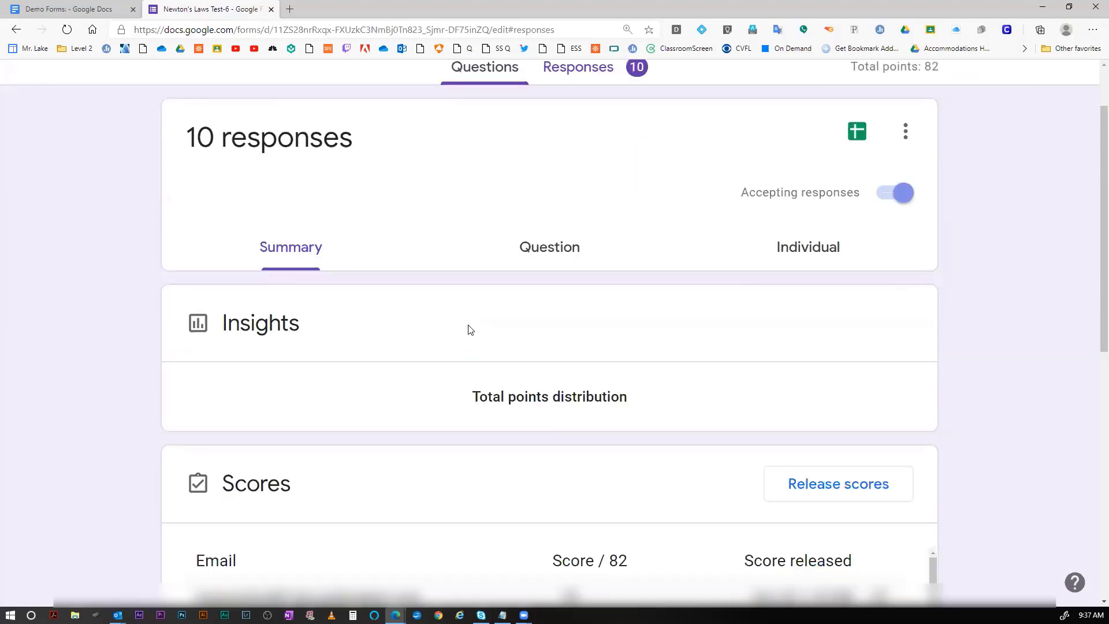
scroll(608, 322, "down", 4)
scroll(608, 322, "down", 3)
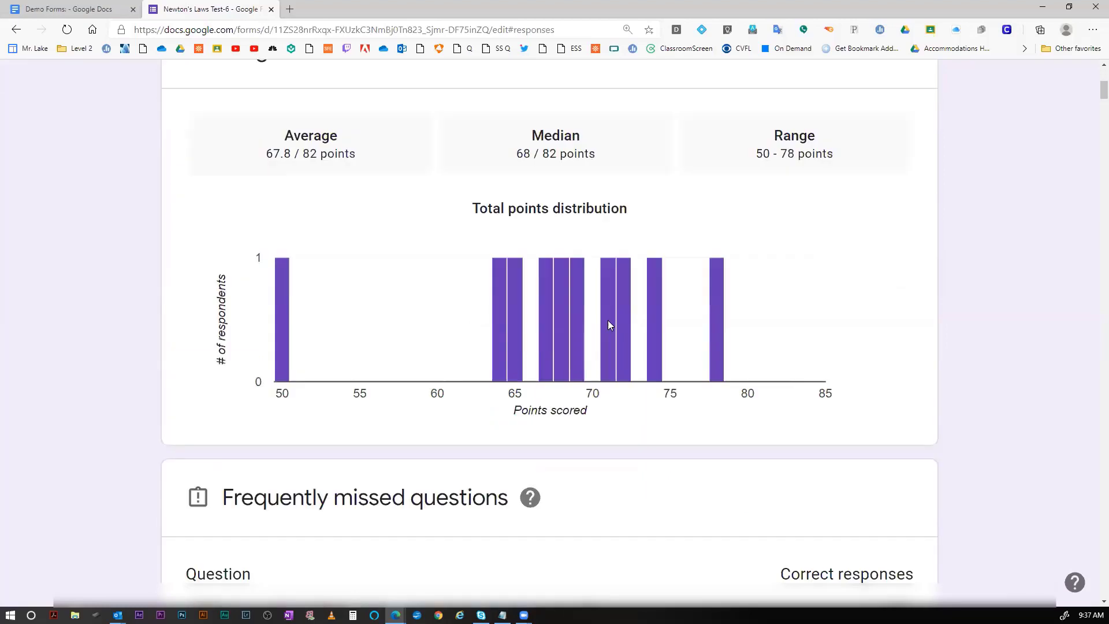
scroll(608, 322, "down", 4)
scroll(444, 239, "up", 4)
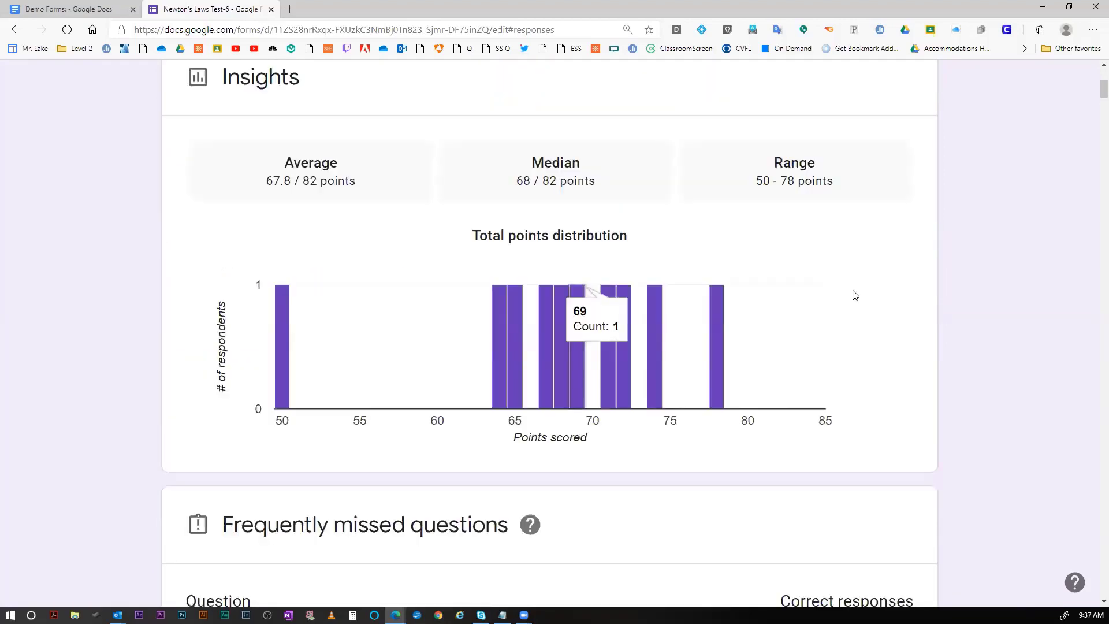
scroll(593, 253, "up", 3)
scroll(576, 254, "up", 1)
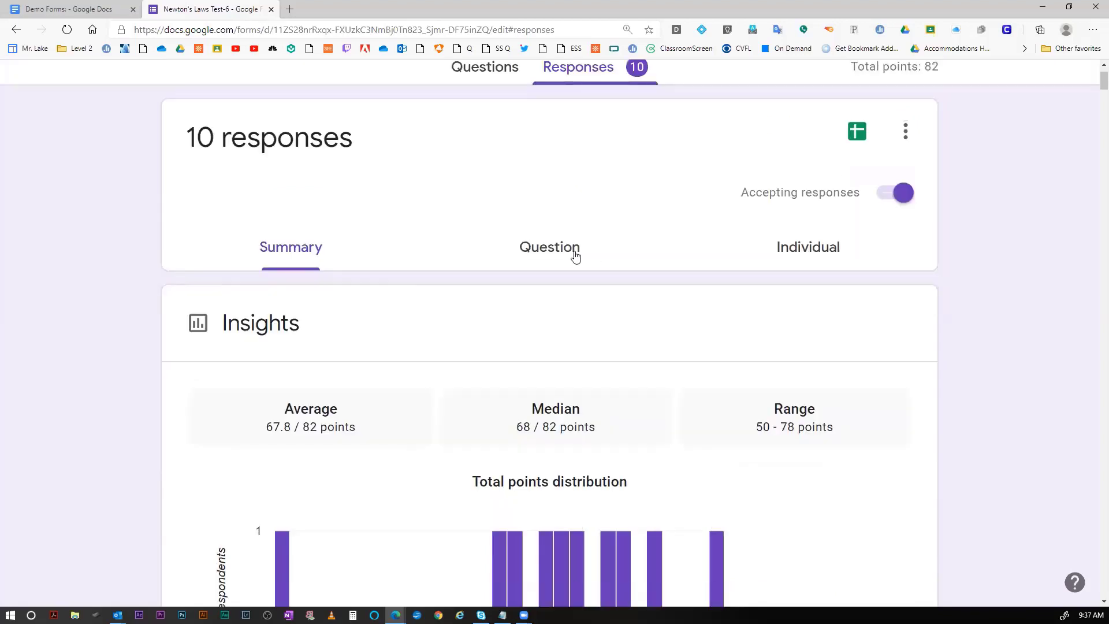
Show the responses by question for section 6's "Upload your work for the above problem here.".
left_click(575, 255)
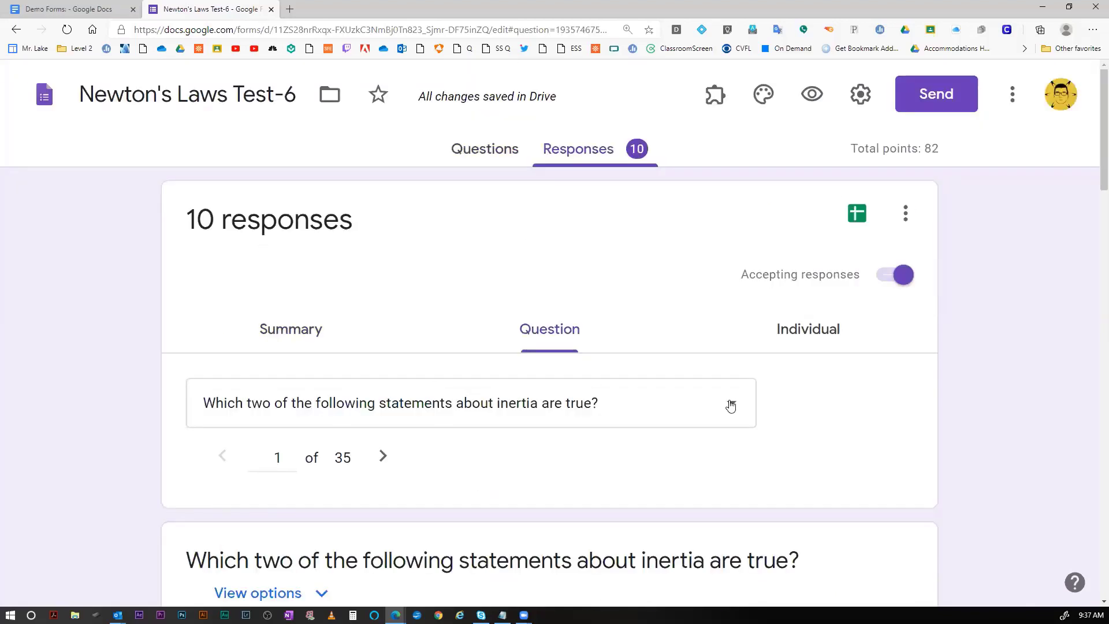
left_click(582, 403)
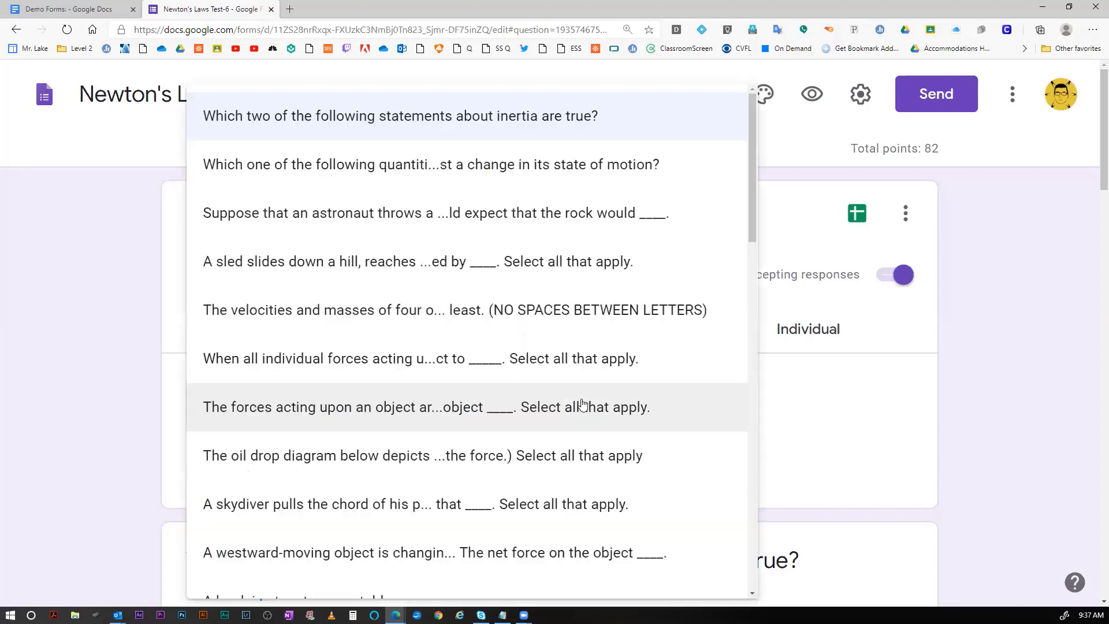
scroll(582, 403, "down", 7)
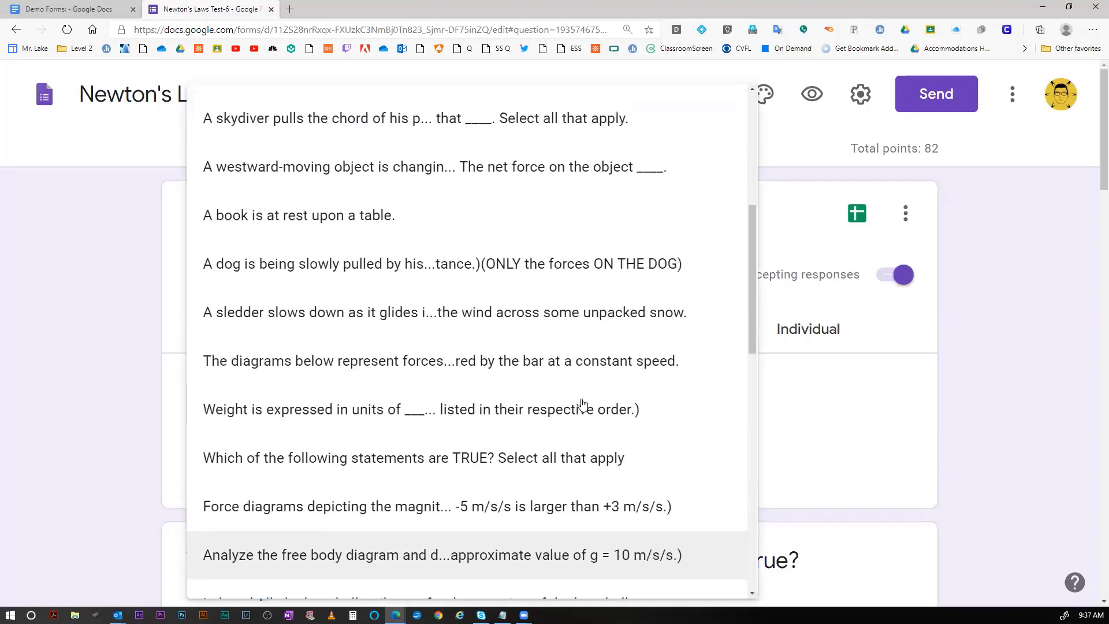
scroll(482, 392, "down", 6)
scroll(485, 398, "down", 7)
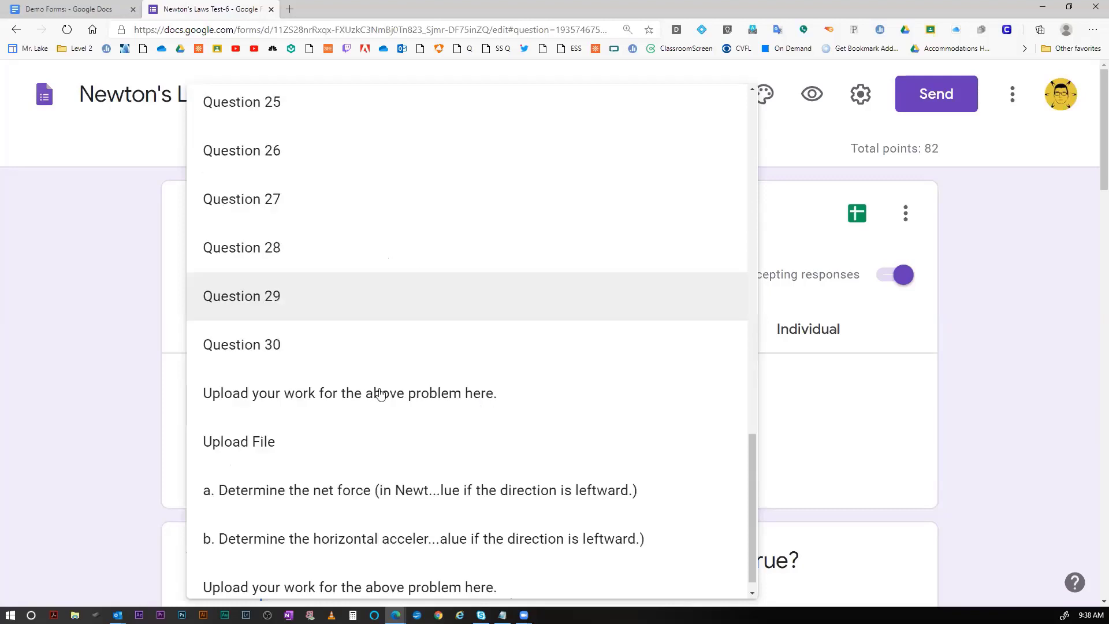
scroll(362, 377, "down", 1)
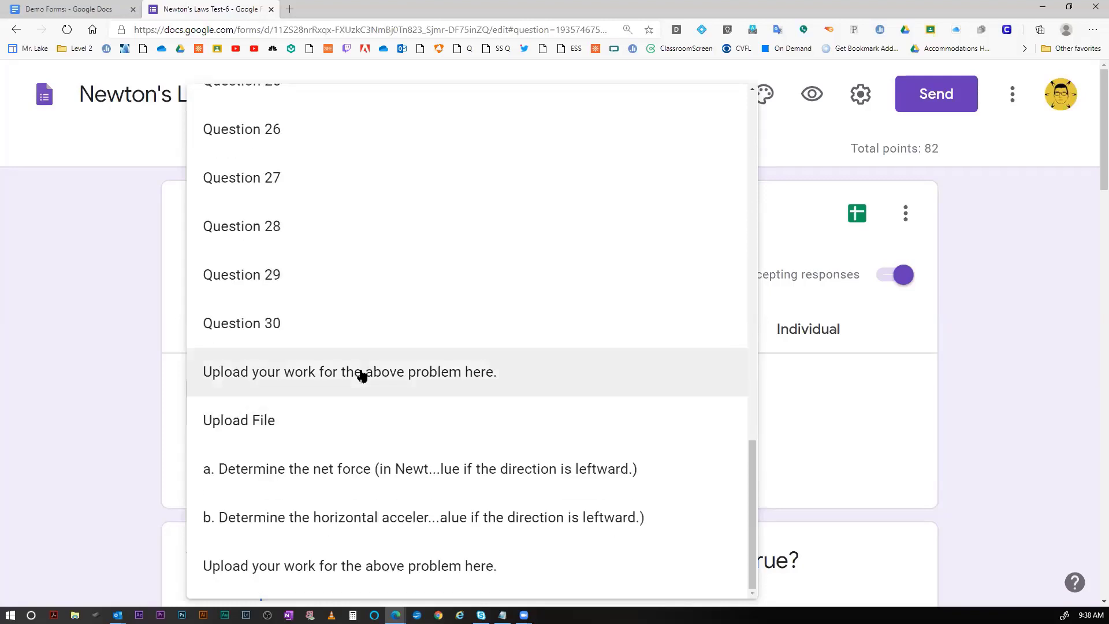
left_click(362, 374)
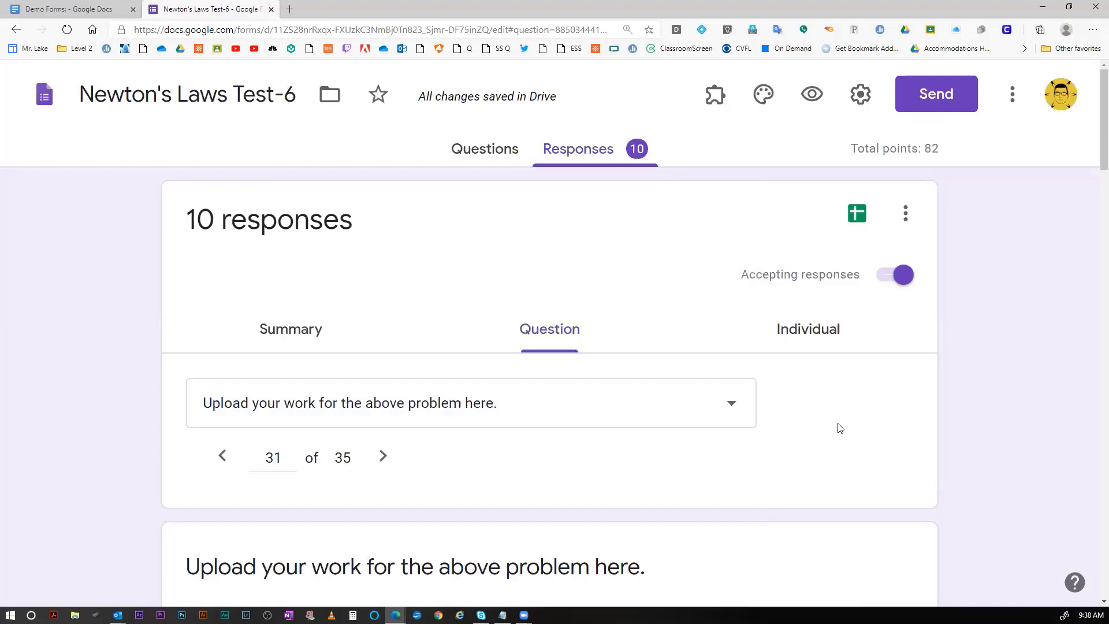
View the first student's uploaded image in Drive, return to the form and look over the other uploads and their scores.
scroll(379, 297, "down", 7)
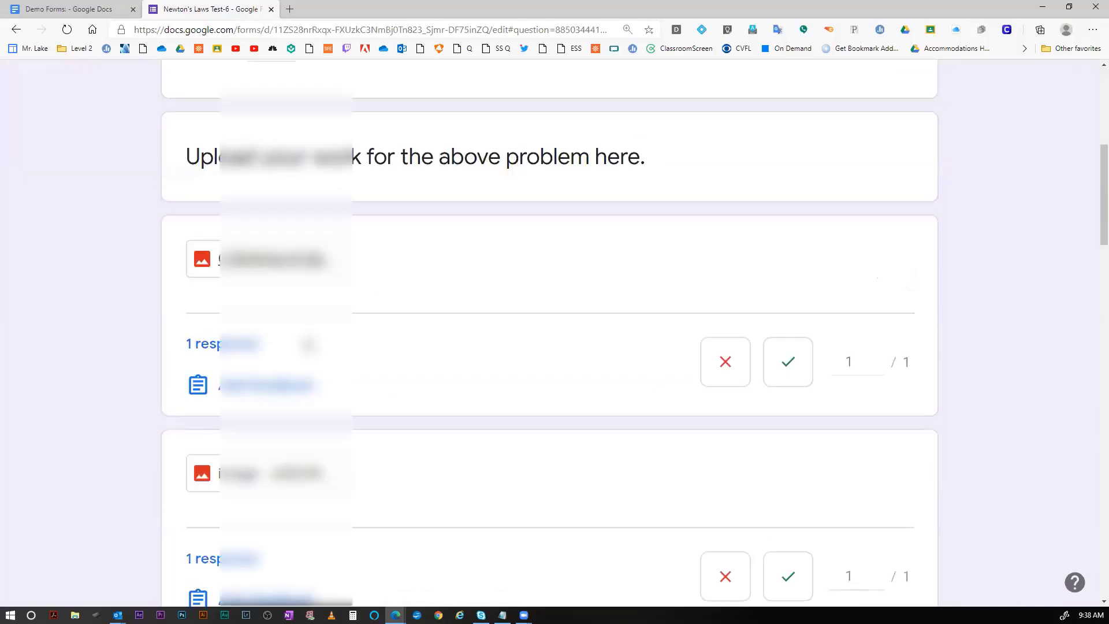
scroll(313, 343, "down", 1)
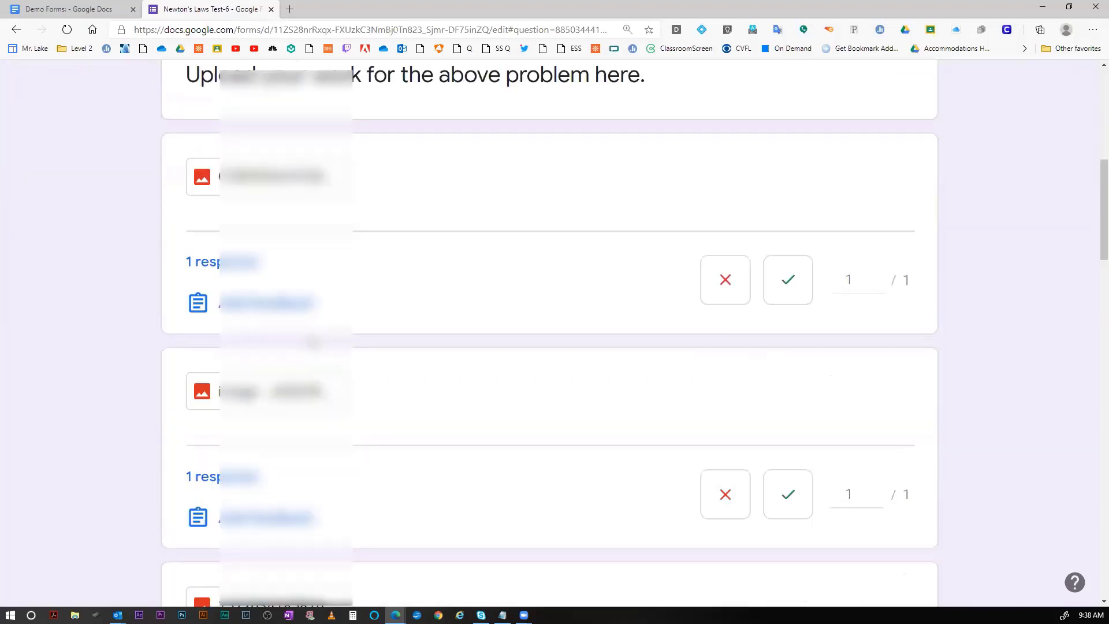
left_click(273, 177)
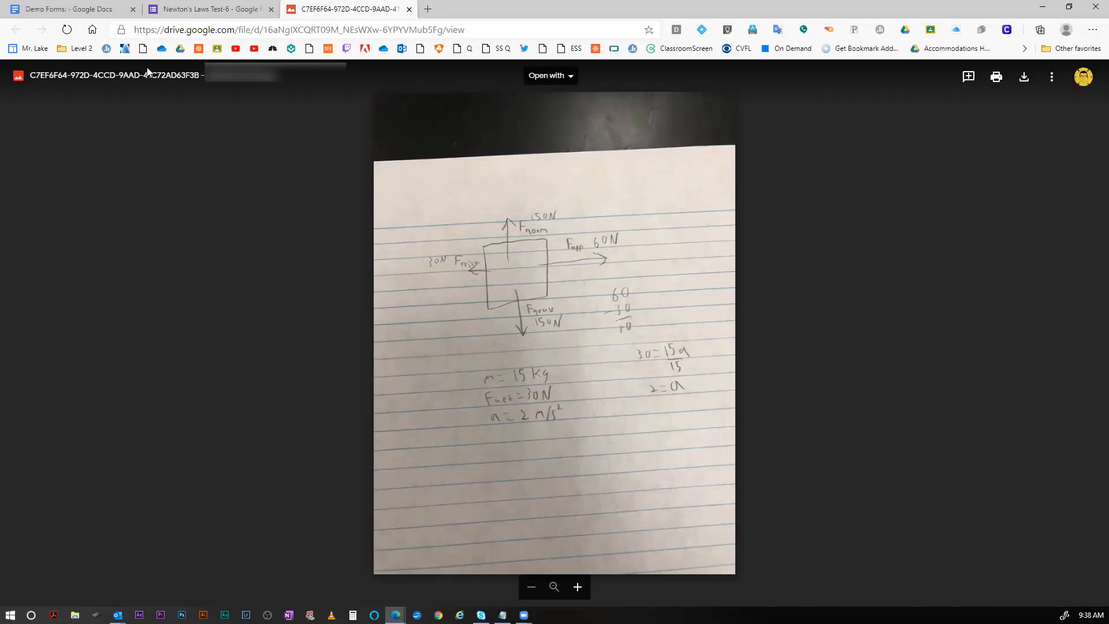
left_click(223, 8)
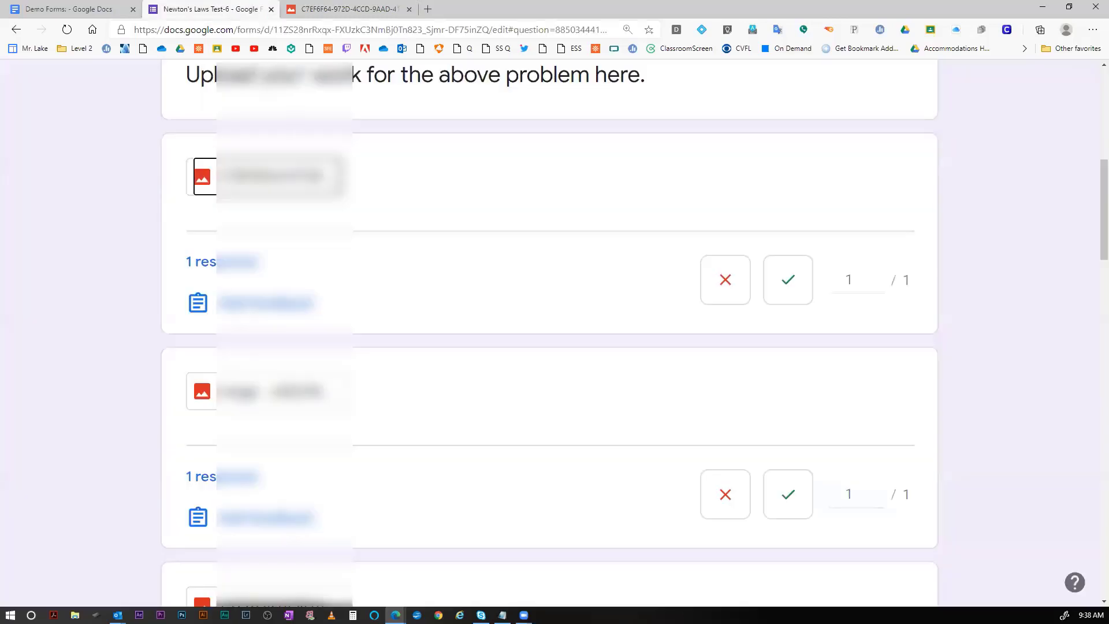
scroll(271, 179, "down", 3)
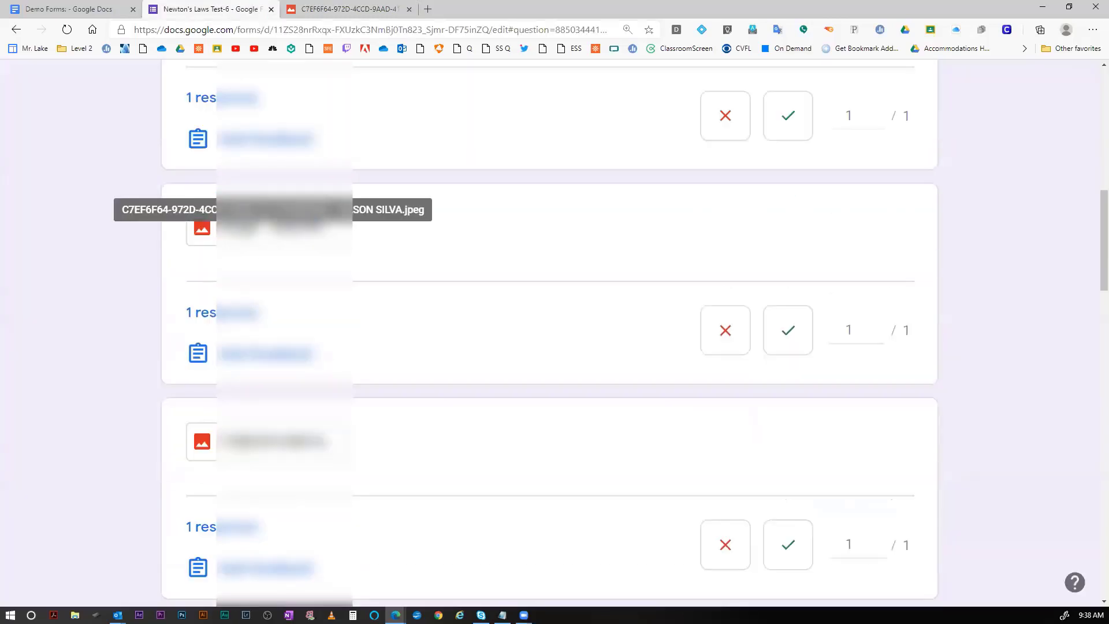
scroll(272, 231, "down", 10)
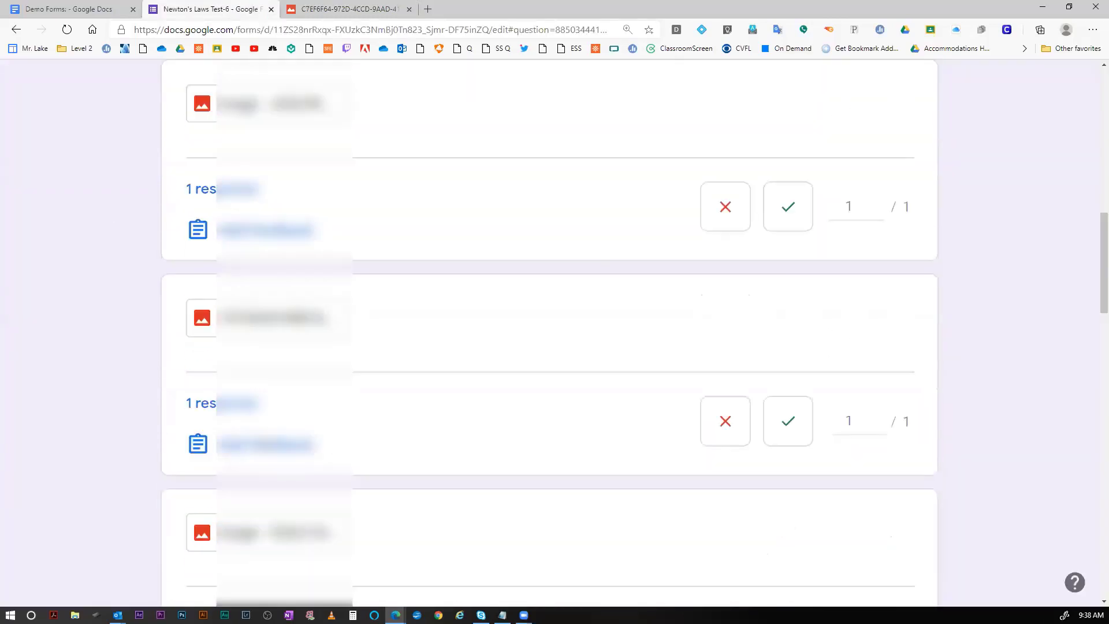
Create a new spreadsheet as the destination for the Newton's Laws Test-6 responses.
scroll(548, 334, "up", 15)
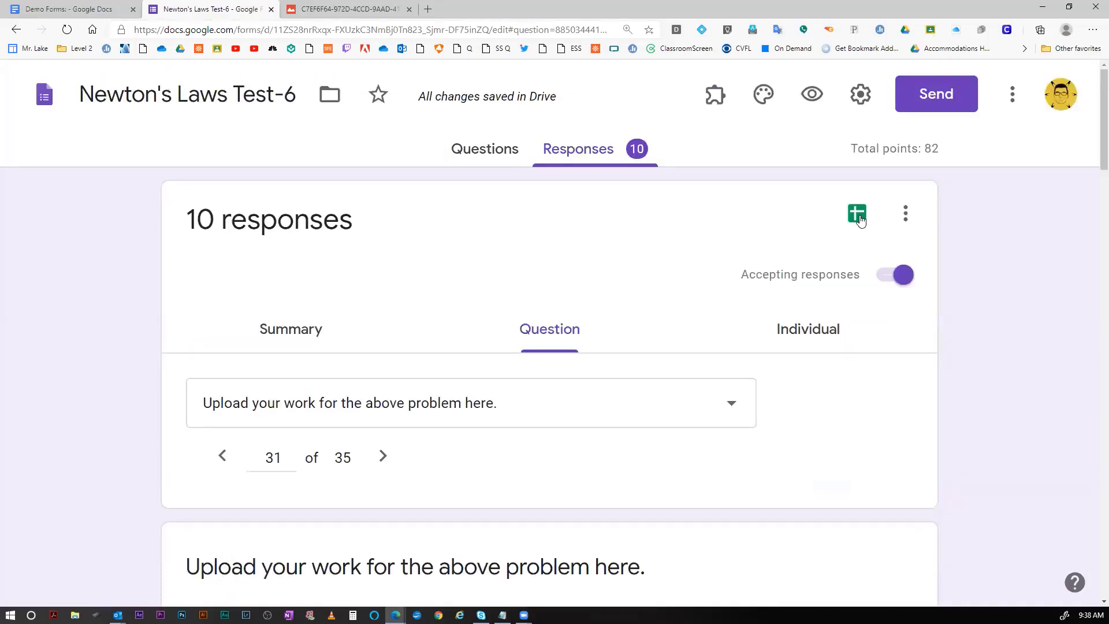
left_click(858, 214)
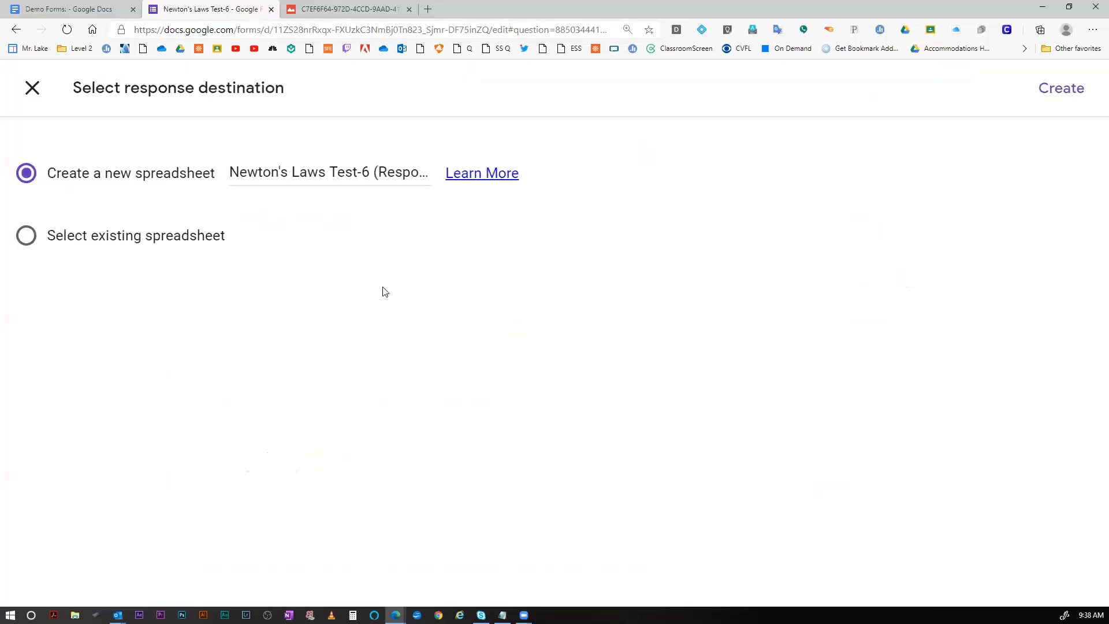
left_click(1062, 89)
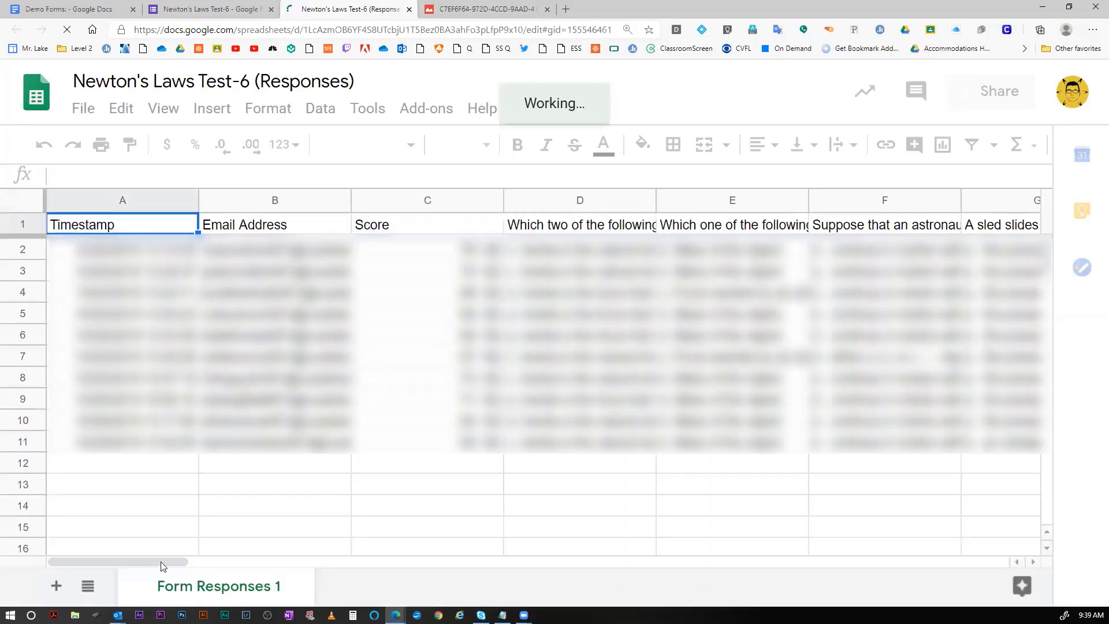
Widen column AH of the responses spreadsheet to fit its full header "Upload your work for the above problem here.".
left_click(762, 562)
left_click(856, 564)
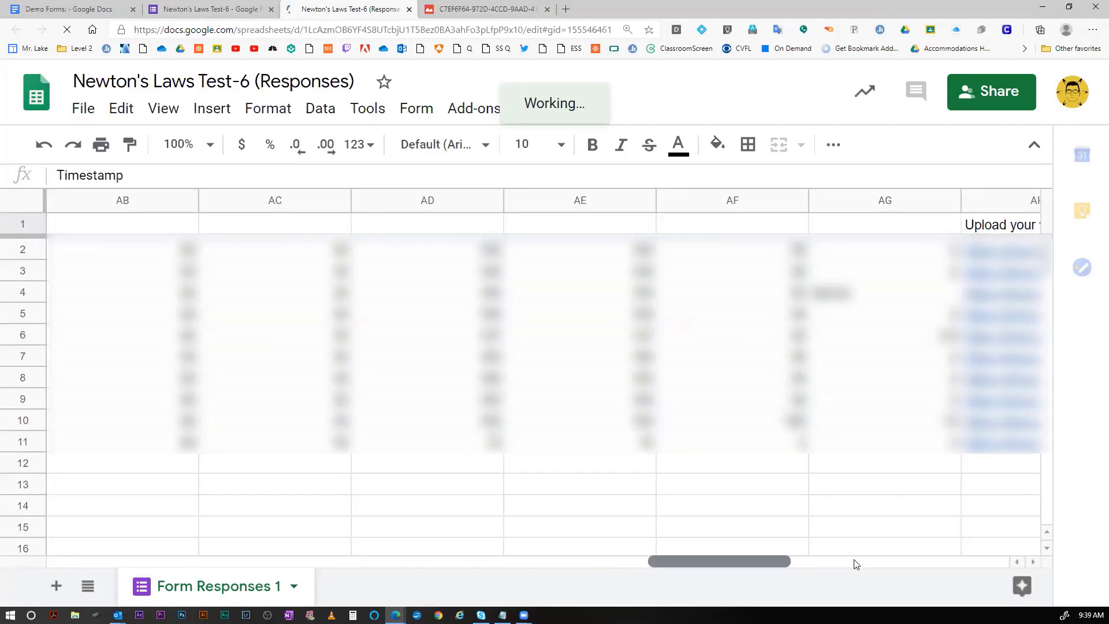
left_click(854, 561)
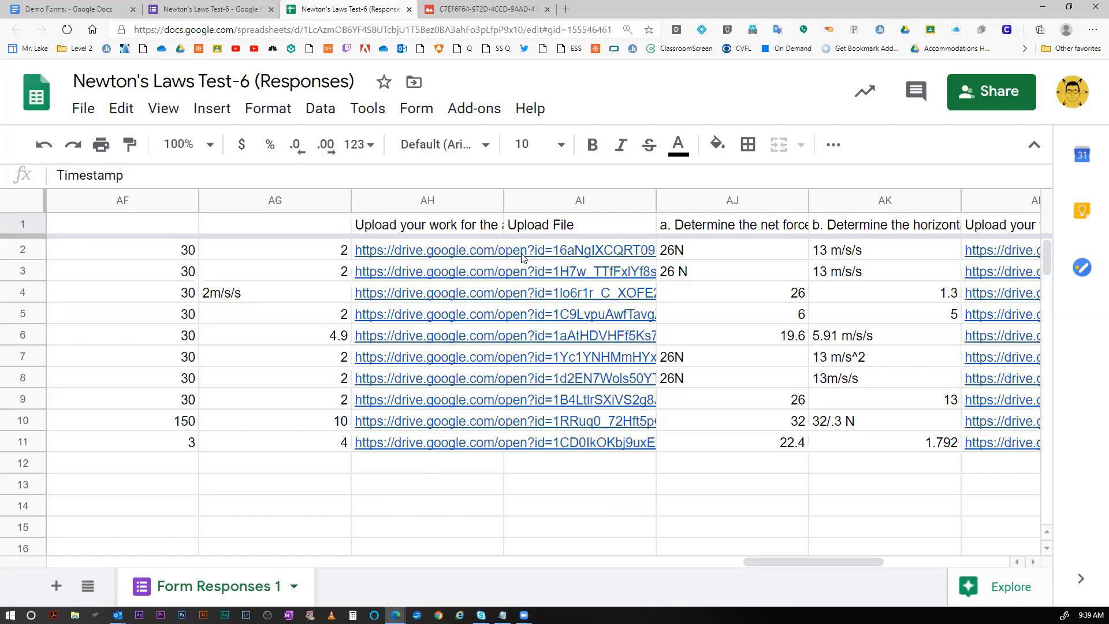
mouse_move(476, 254)
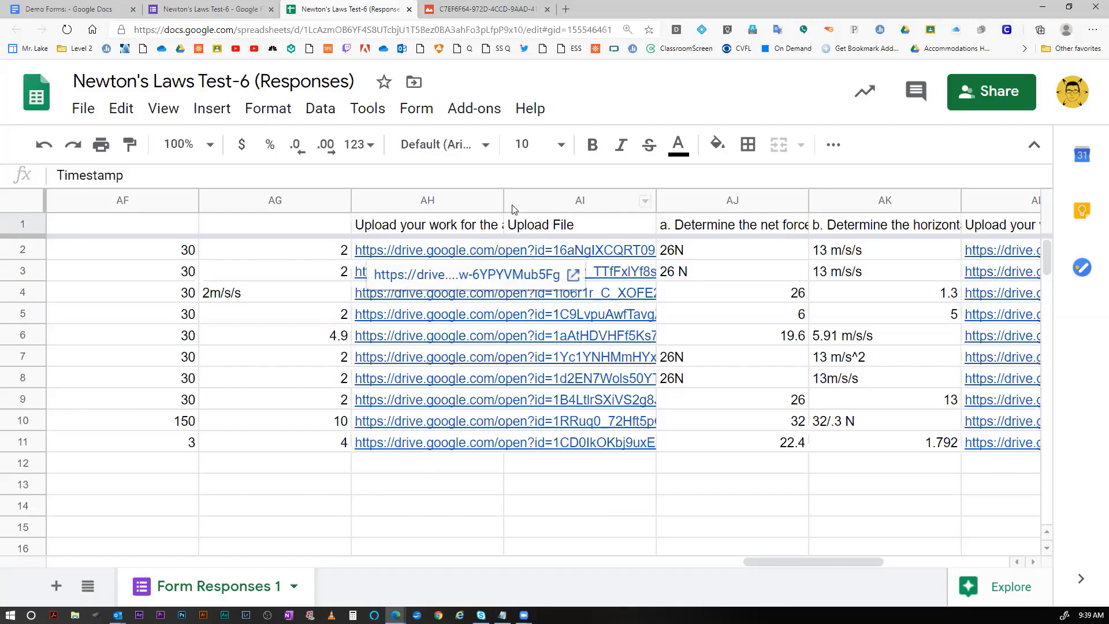
left_click_drag(505, 202, 632, 209)
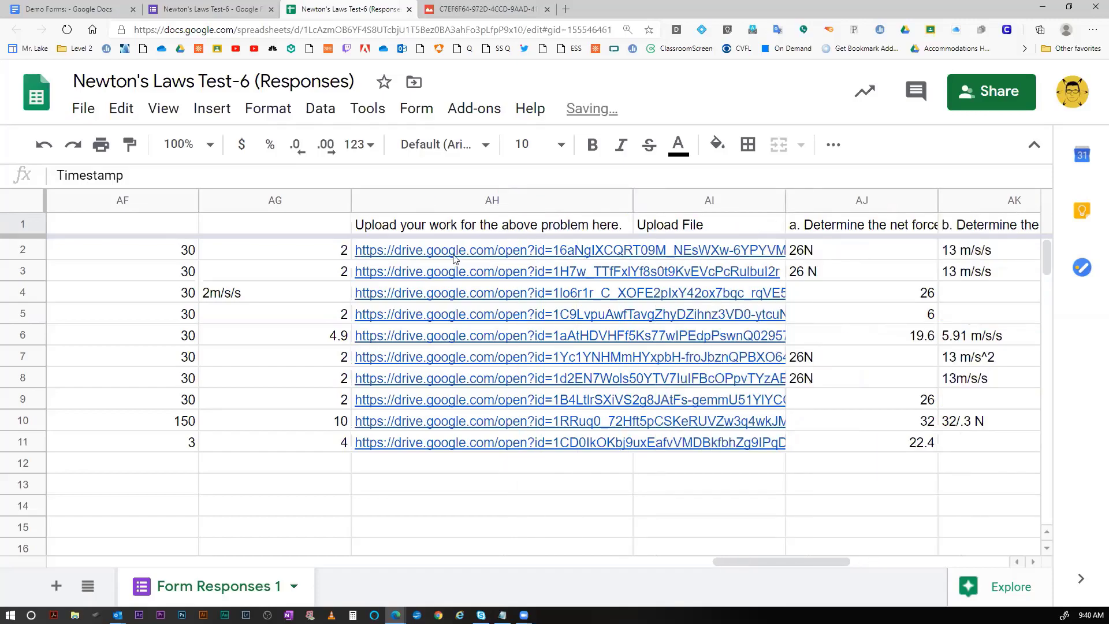
mouse_move(446, 379)
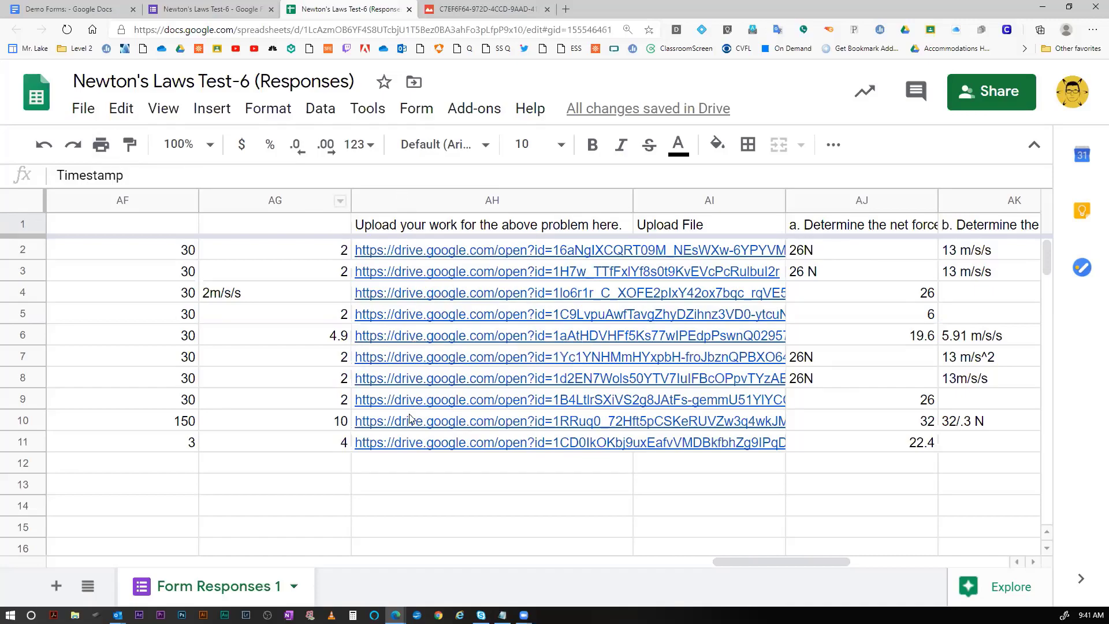
mouse_move(422, 449)
Return to the Newton's Laws Test-6 form and look over the students' uploaded images and their scores.
left_click(232, 7)
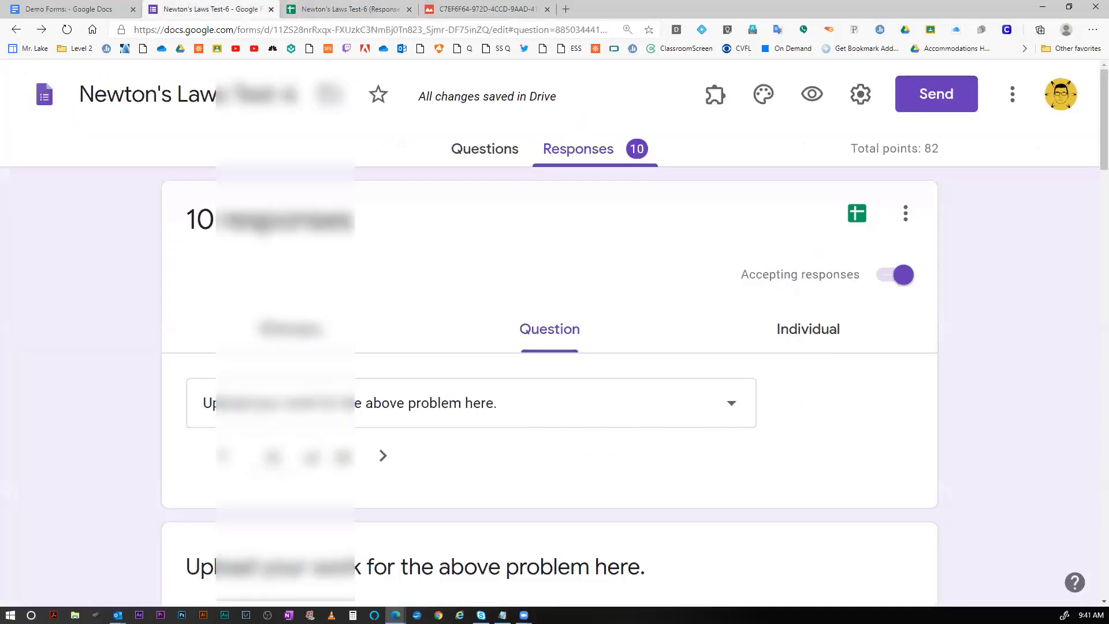
scroll(554, 332, "down", 4)
scroll(135, 257, "down", 10)
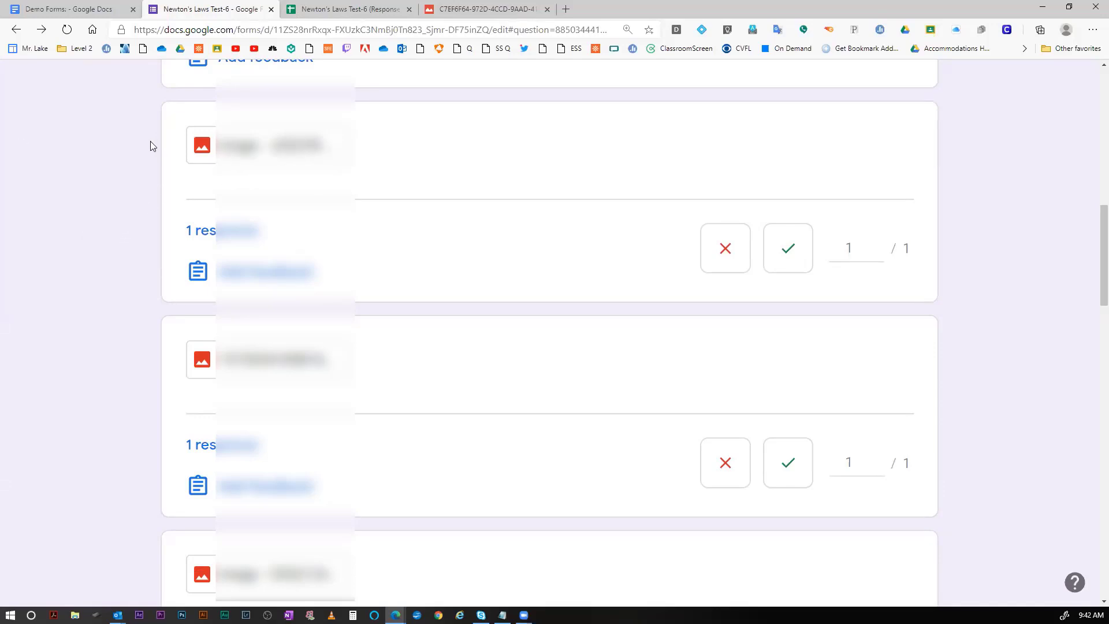
scroll(126, 180, "up", 15)
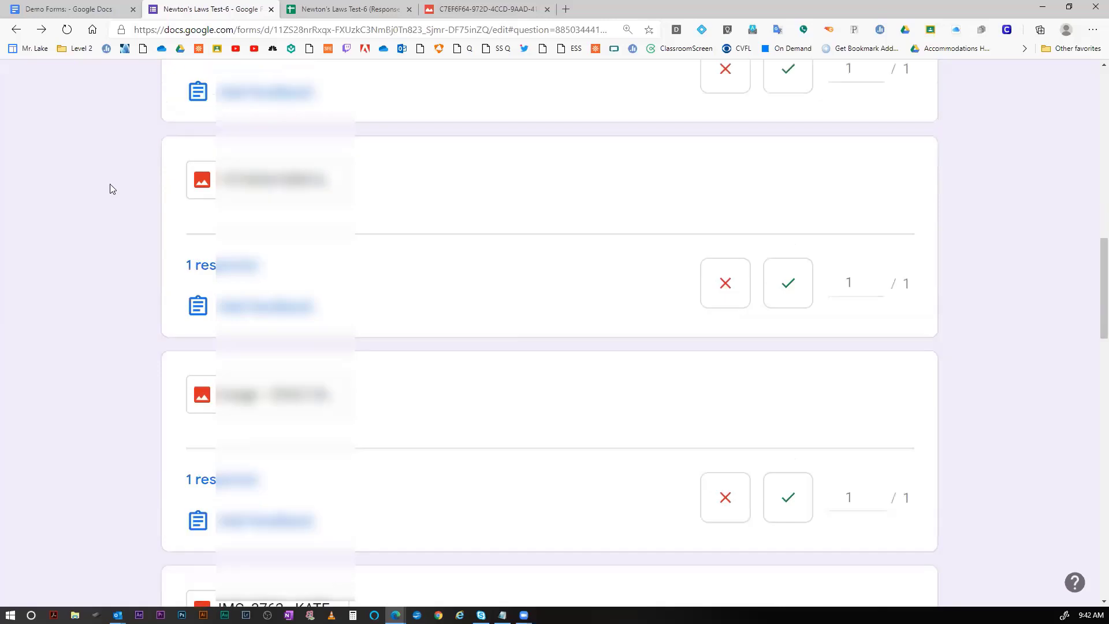
scroll(102, 172, "up", 2)
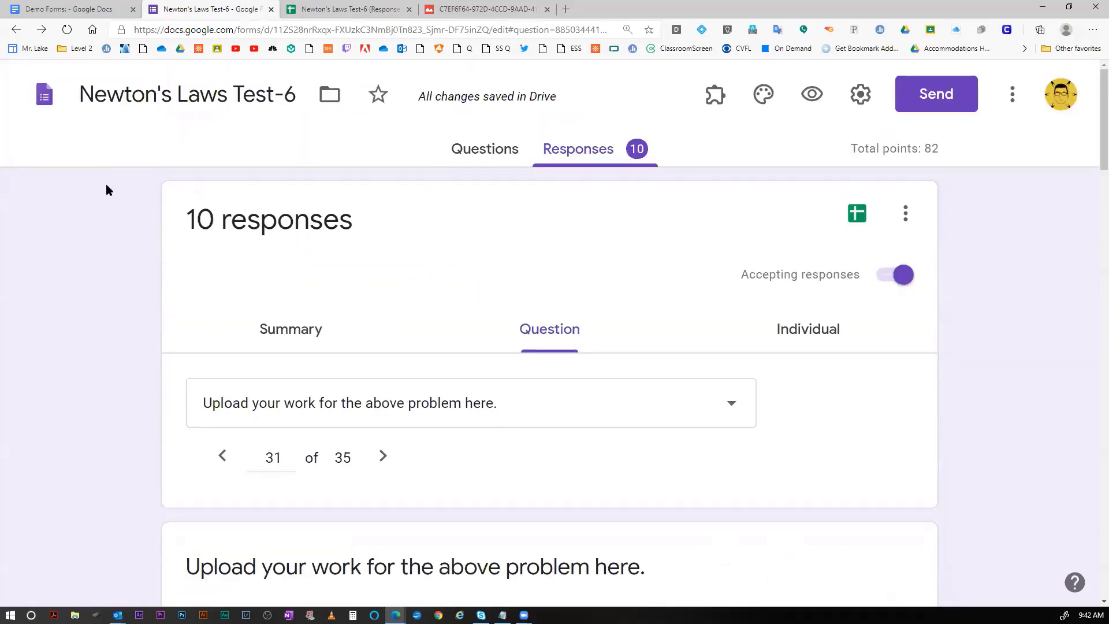
Switch to the Demo Forms document and look over its list of demo form links.
left_click(75, 13)
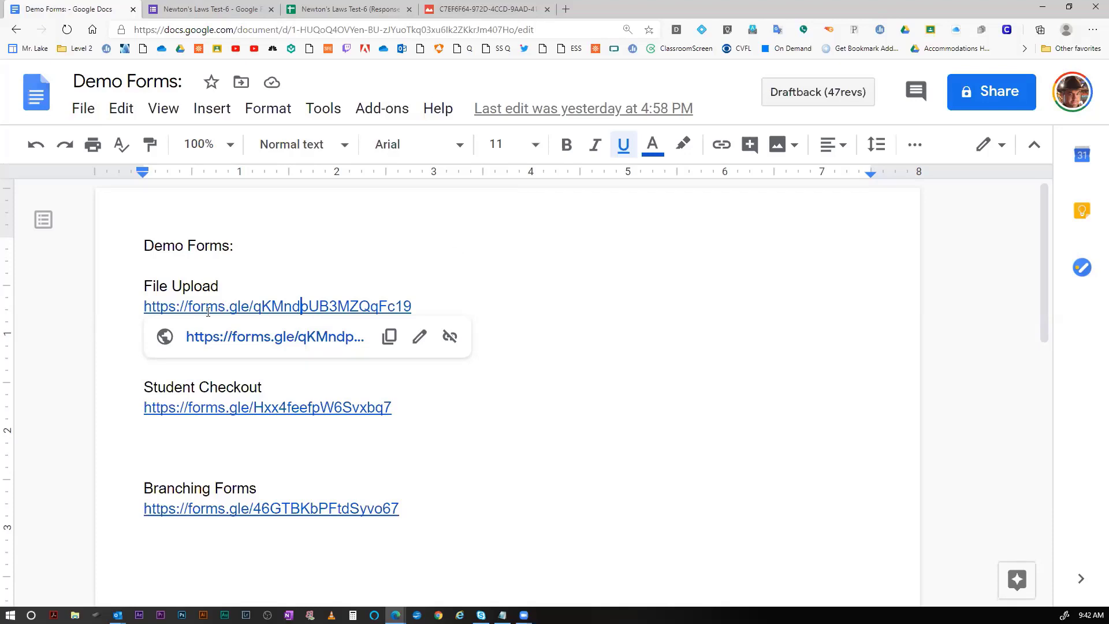
scroll(251, 320, "down", 1)
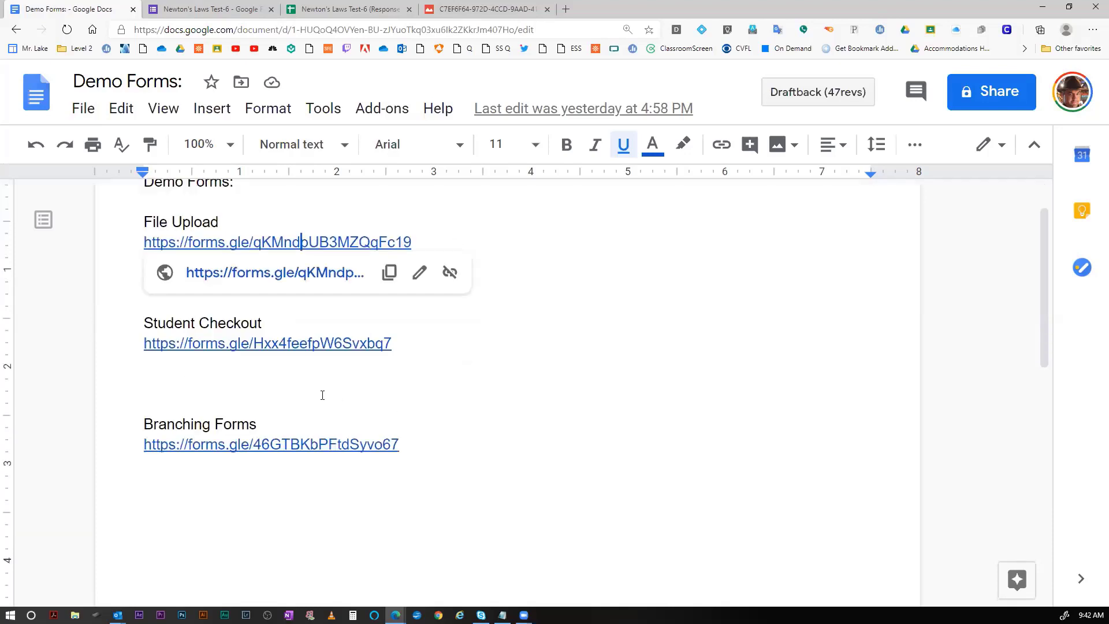
left_click(231, 401)
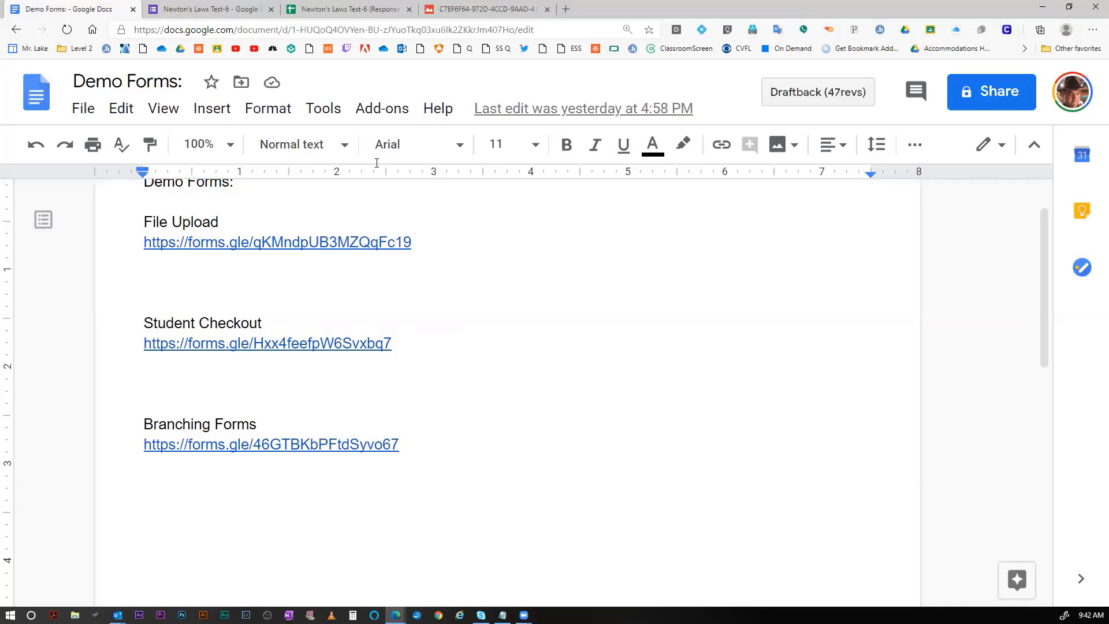
Return to the Newton's Laws Test-6 form, look at its first questions and go back to the responses.
left_click(222, 9)
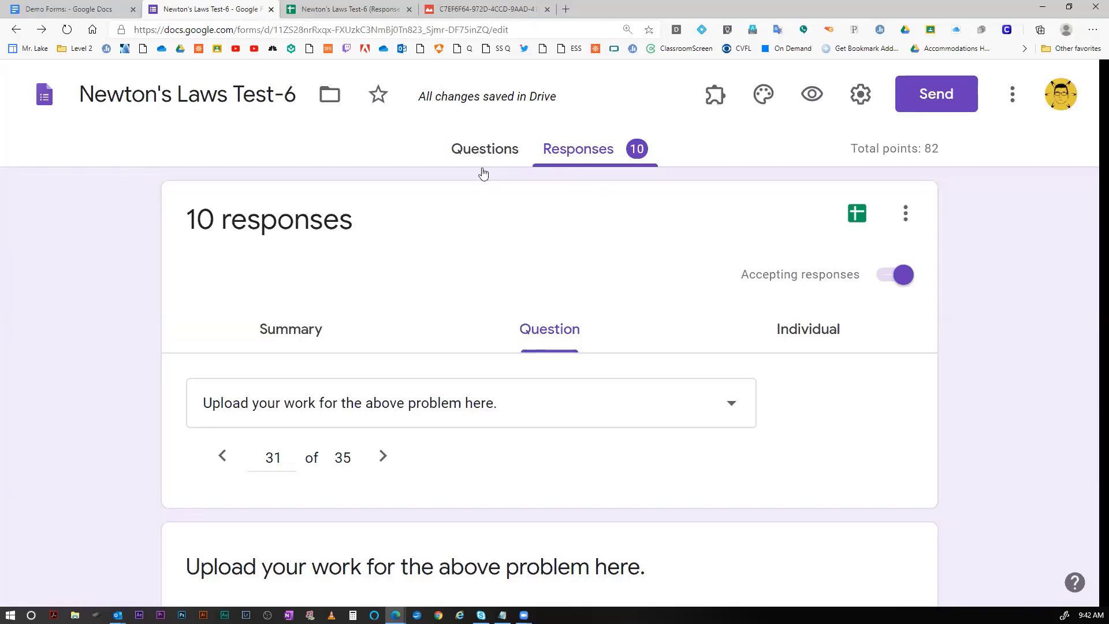
left_click(493, 167)
scroll(462, 326, "down", 3)
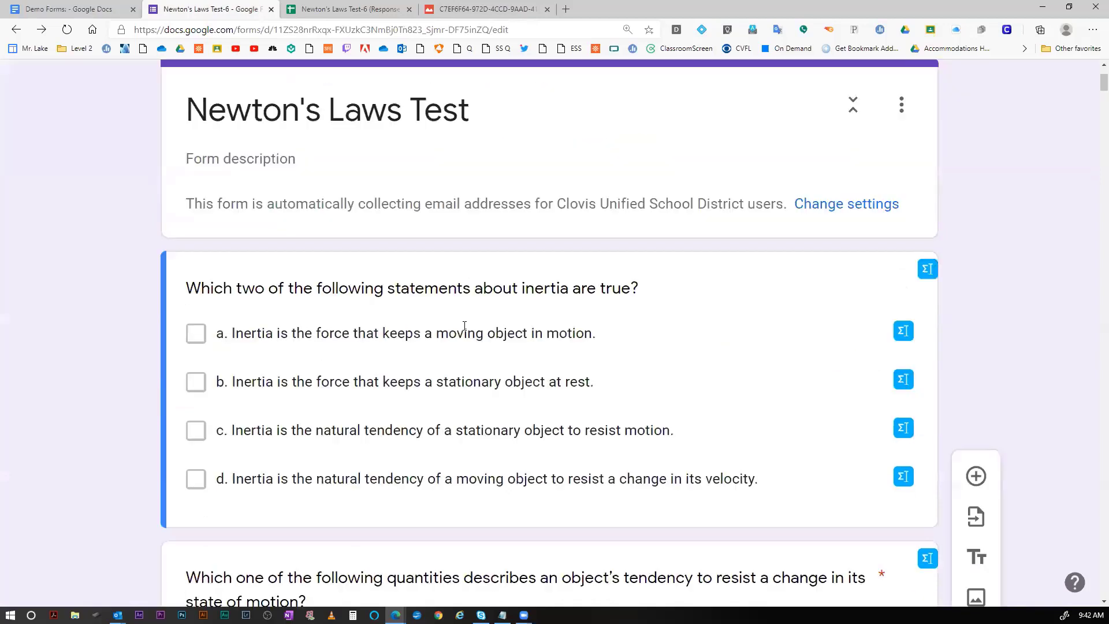
scroll(465, 326, "up", 3)
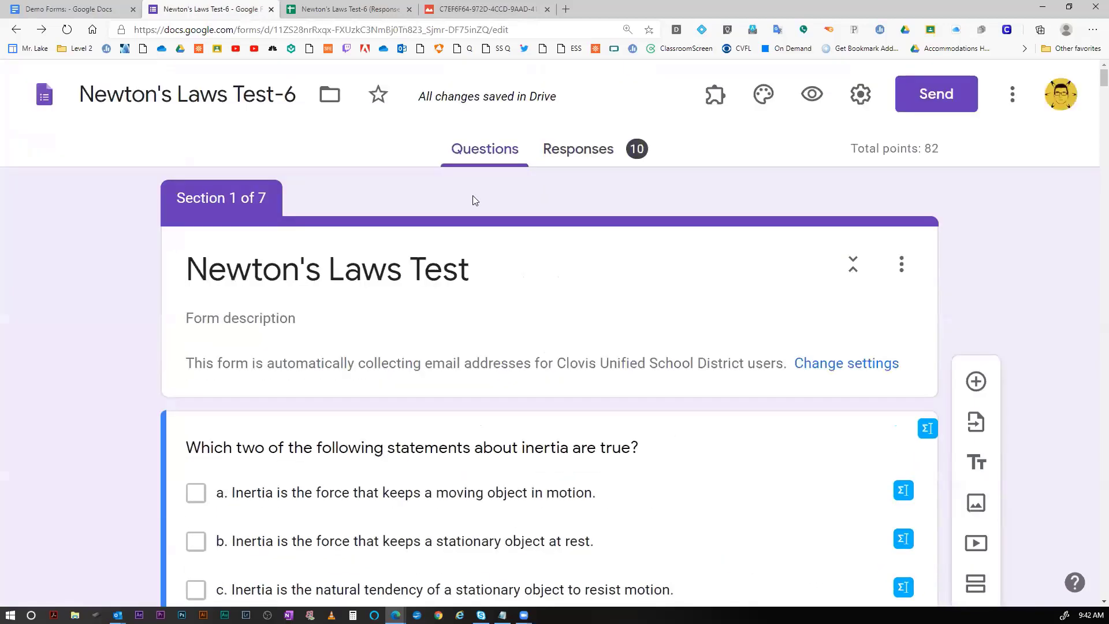
left_click(590, 152)
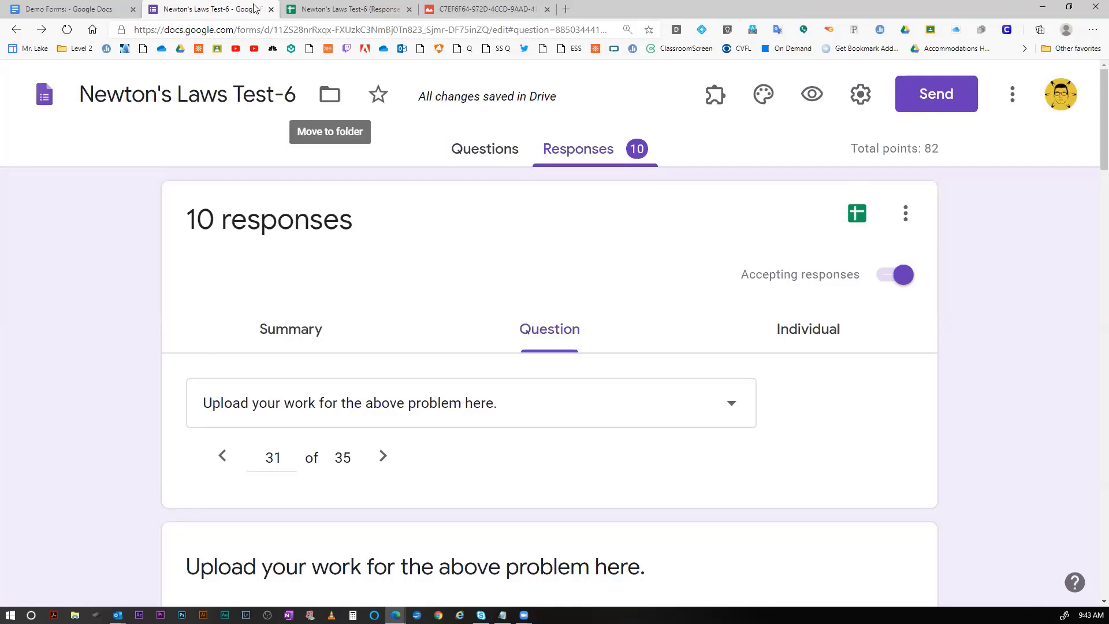
Look at the upload links in the responses spreadsheet and compare them with the per-question view in the form's responses.
left_click(308, 13)
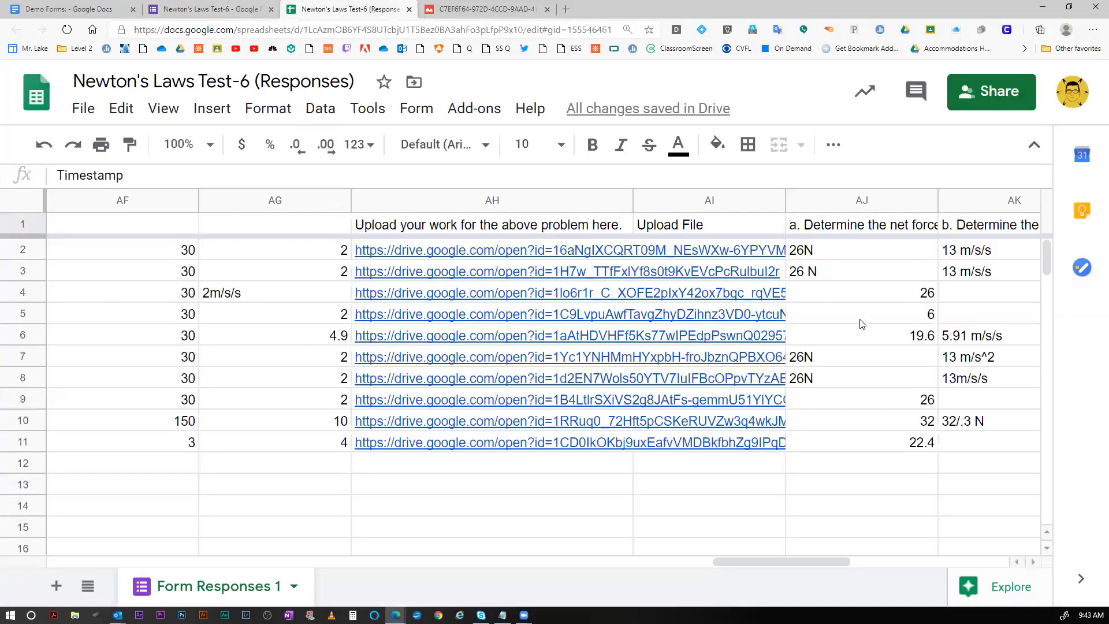
mouse_move(472, 411)
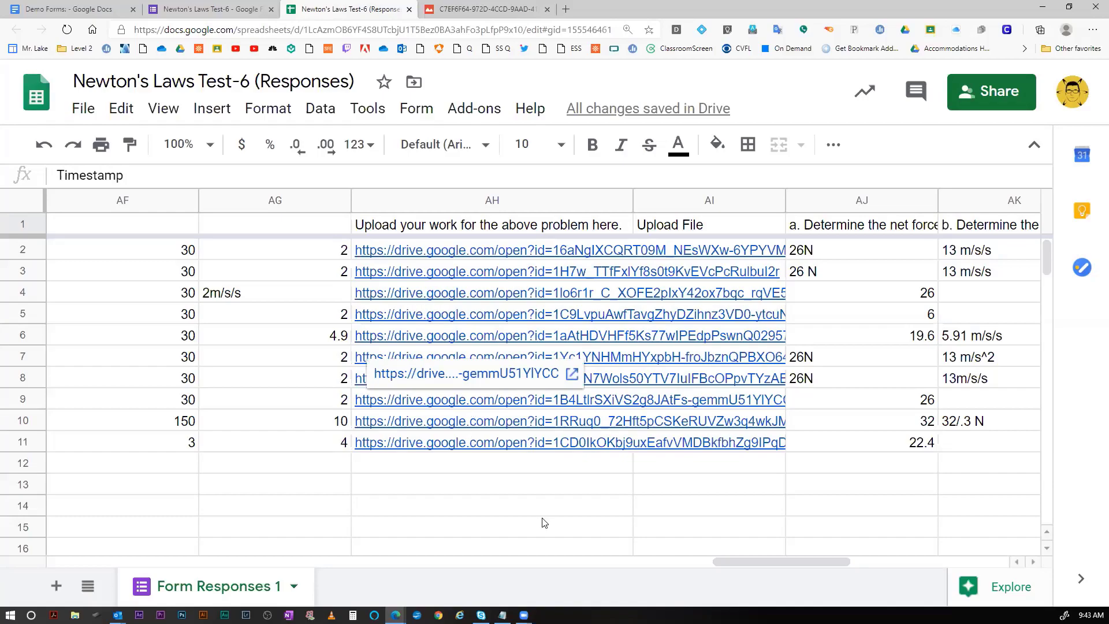
left_click(198, 17)
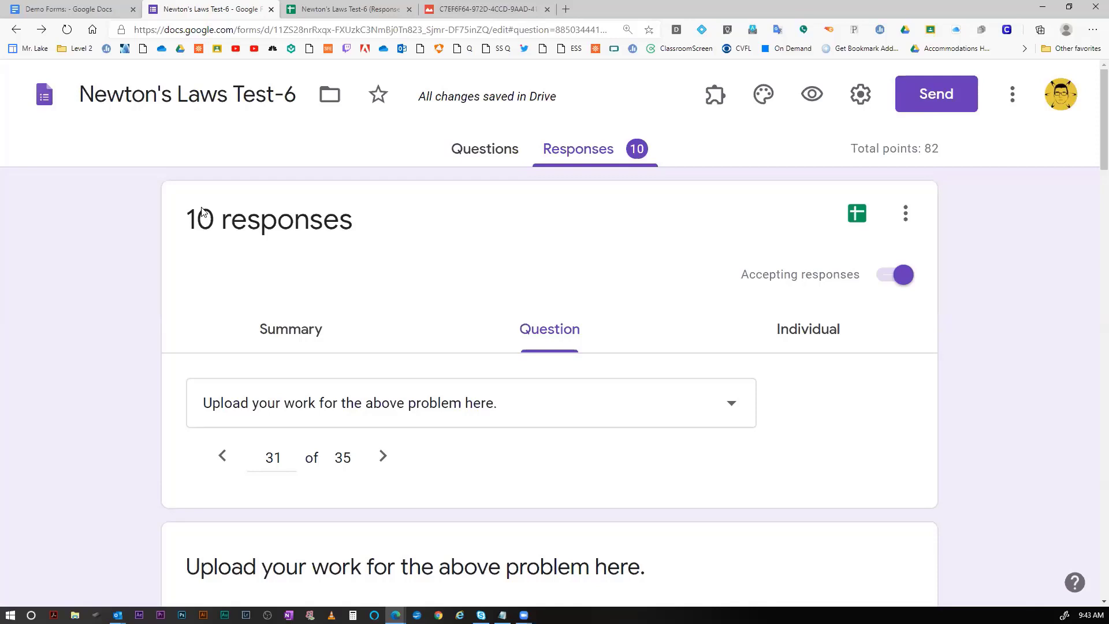
scroll(468, 286, "down", 3)
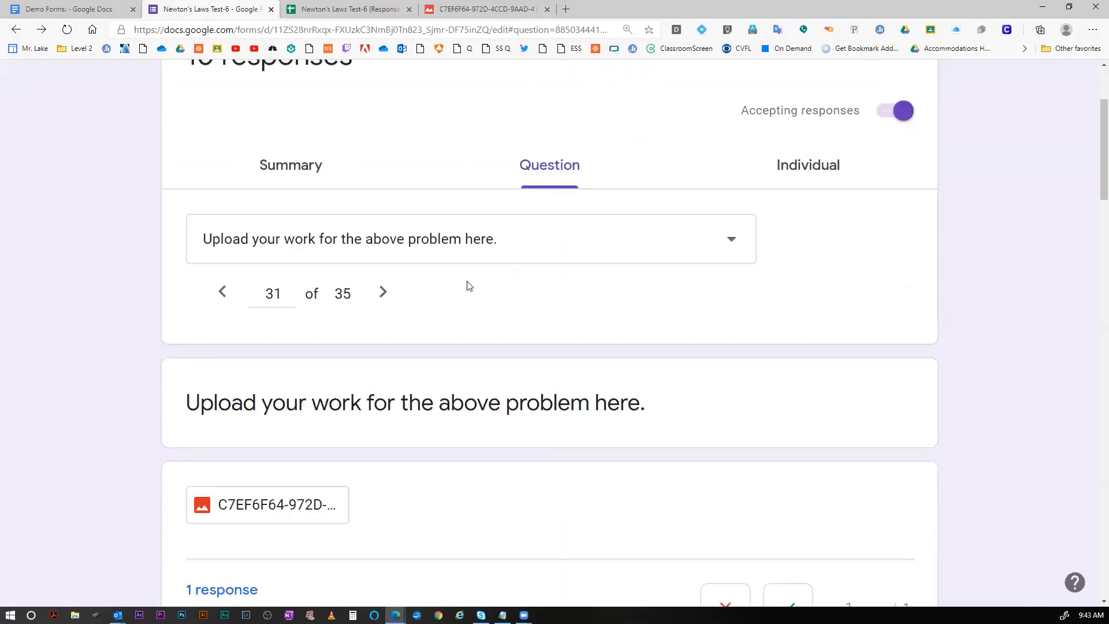
scroll(468, 285, "up", 2)
scroll(468, 286, "up", 2)
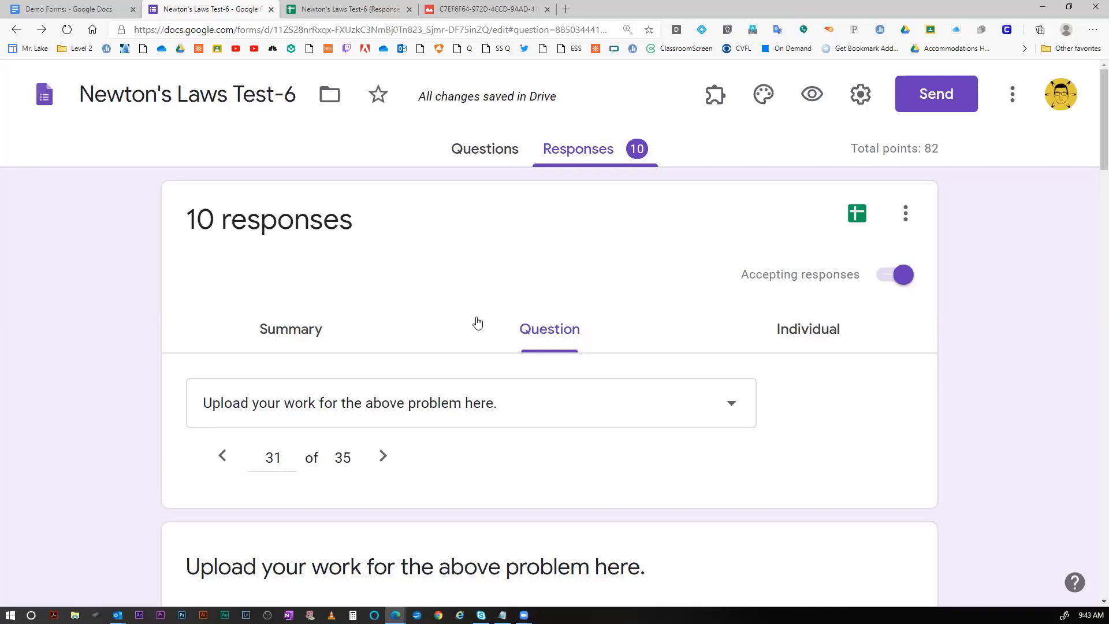
scroll(499, 352, "down", 3)
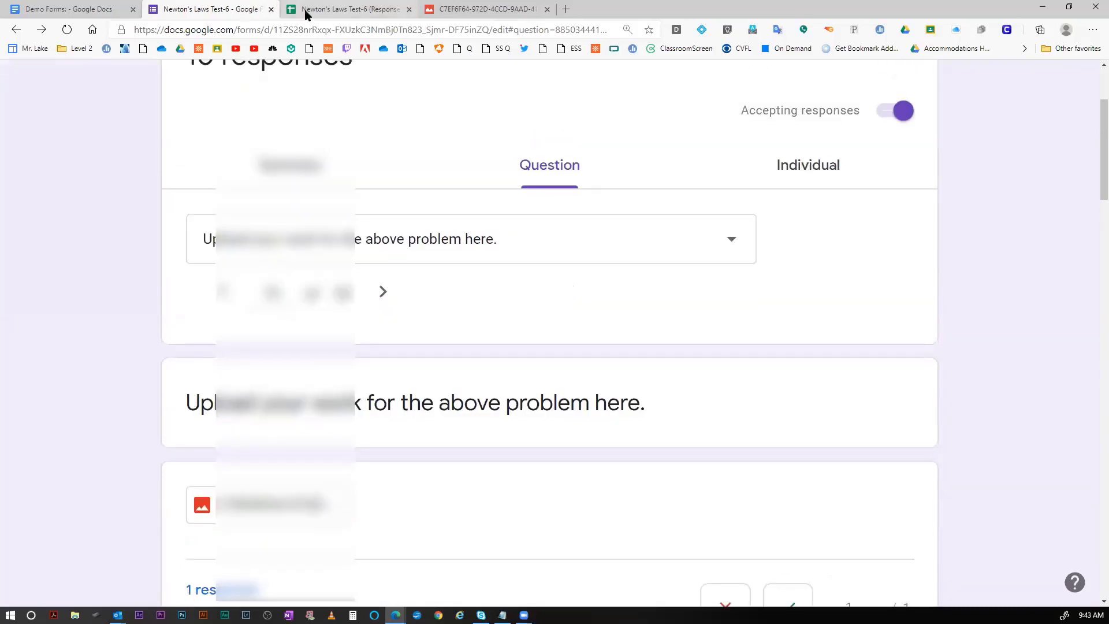
Select column AJ with the net force answers in the responses spreadsheet, and return to the form's responses.
key("ctrl+Tab")
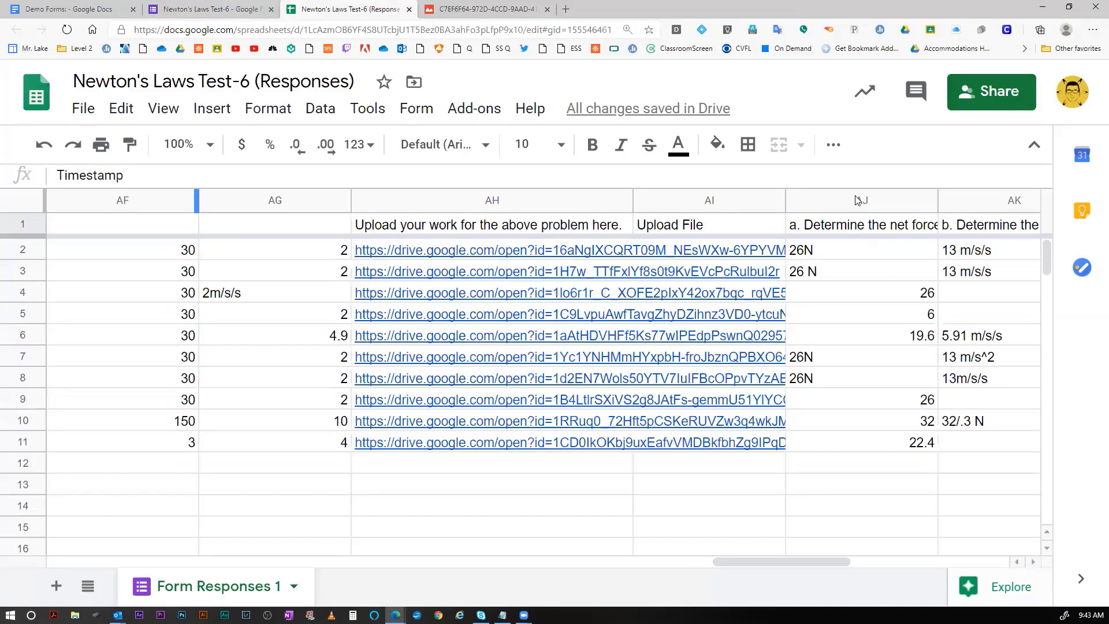
left_click(859, 209)
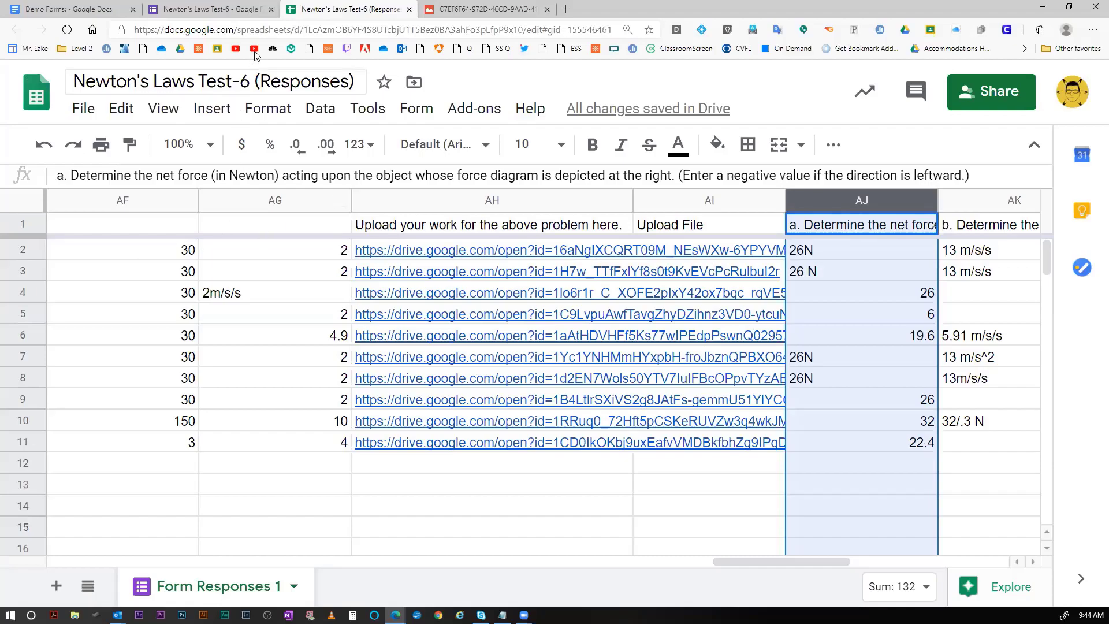
left_click(209, 9)
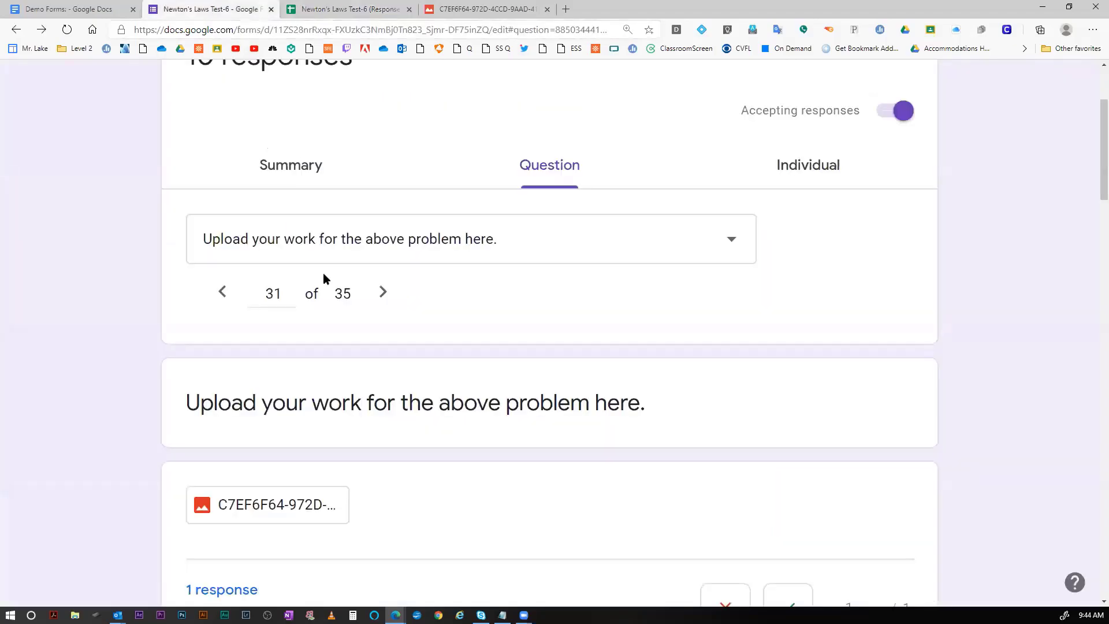
scroll(216, 189, "up", 3)
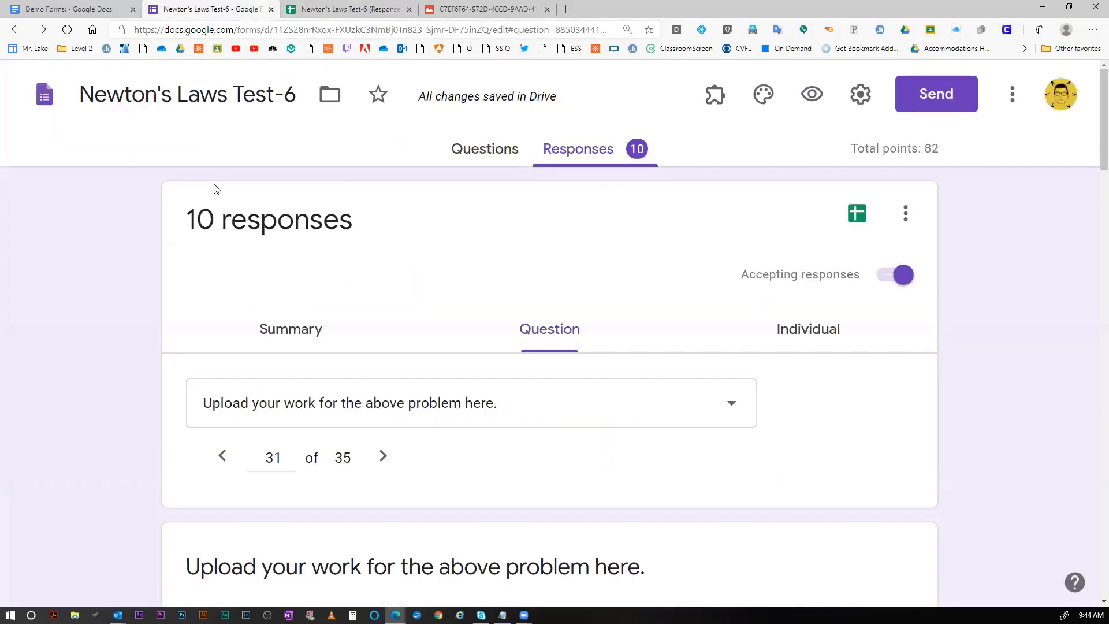
Open the Student Checkout form from its link in the Demo Forms document.
left_click(69, 9)
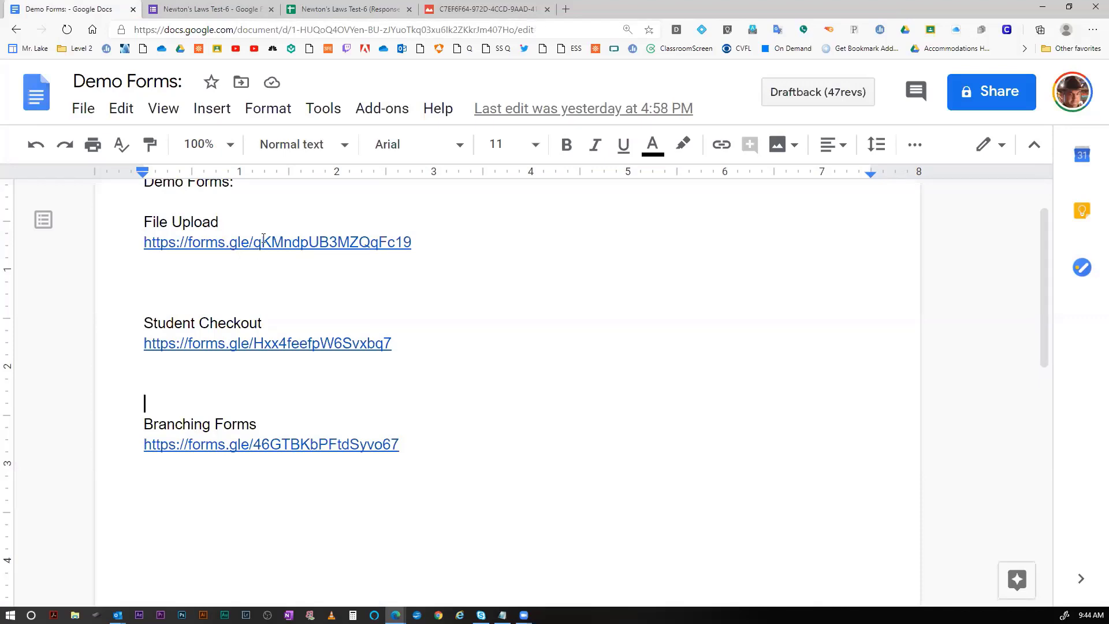
left_click(312, 345)
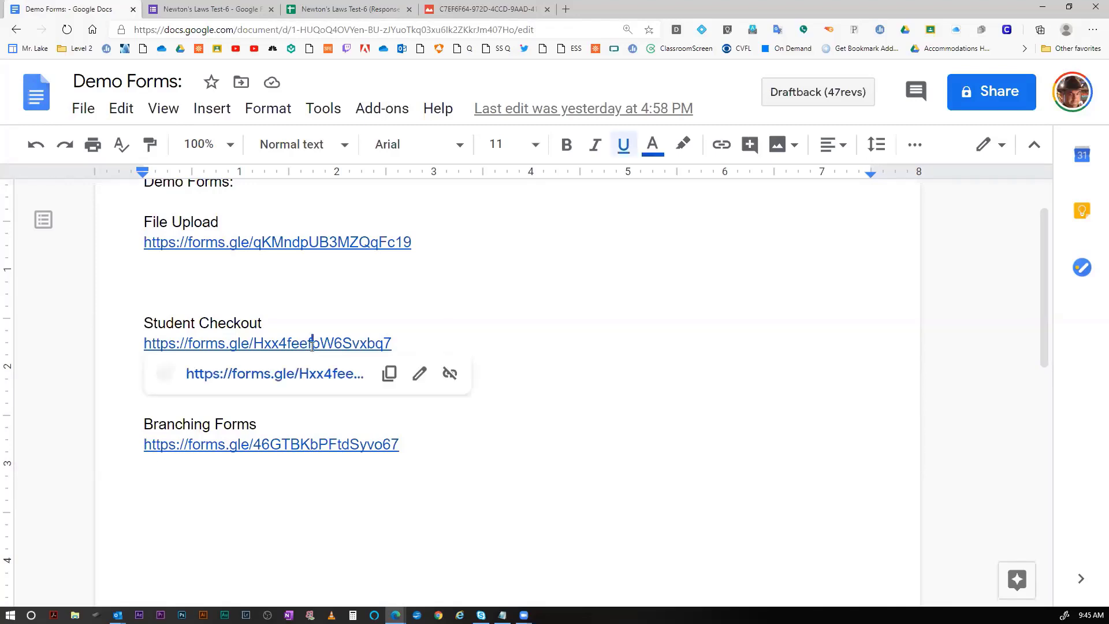
left_click(276, 374)
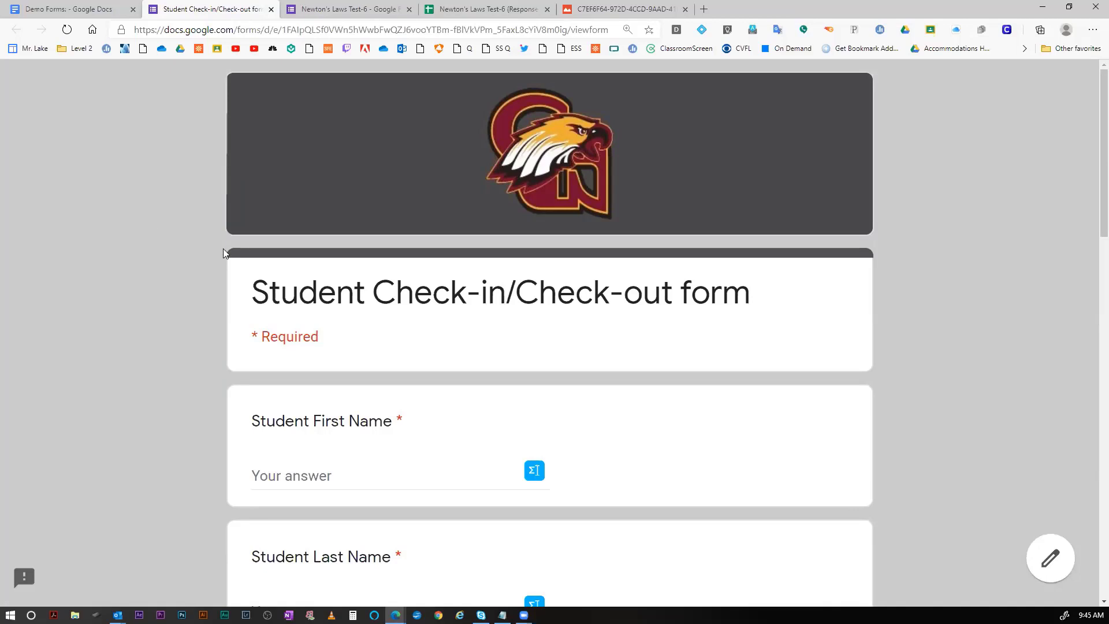
Look through the Student Check-in/Check-out form's questions, including the student and parent details, call-in, check-in/check-out and release time.
scroll(223, 248, "down", 4)
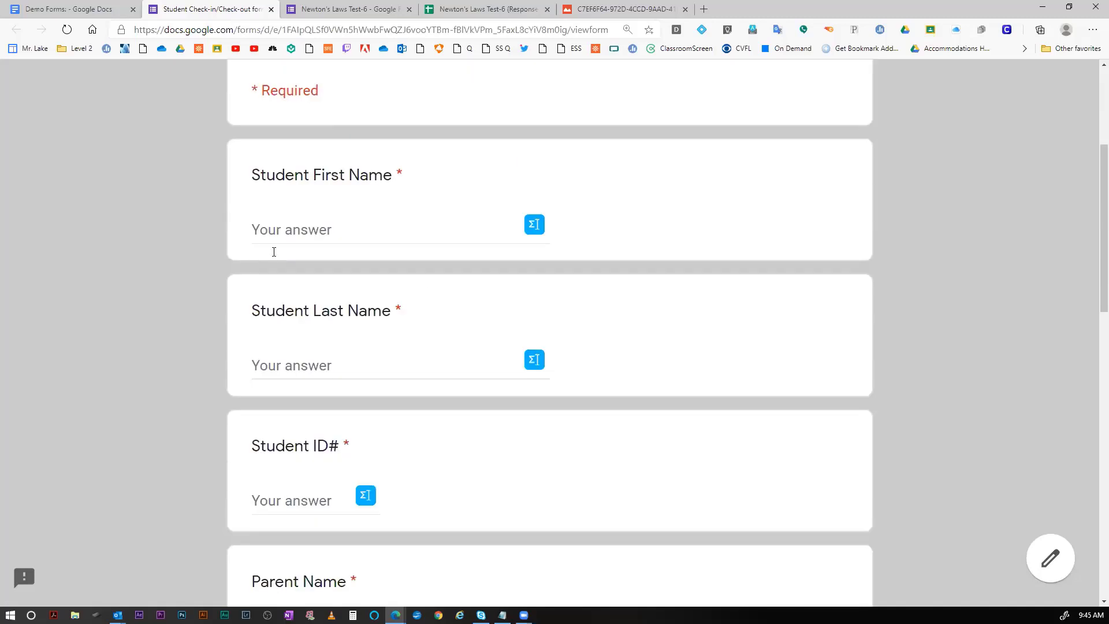
scroll(275, 253, "down", 1)
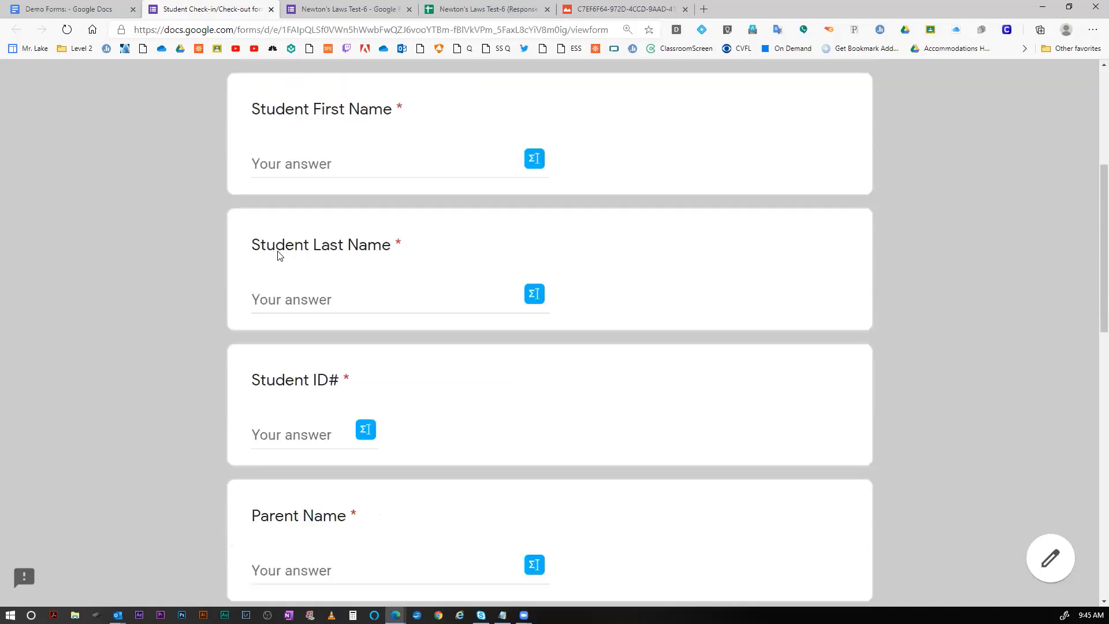
scroll(277, 255, "up", 5)
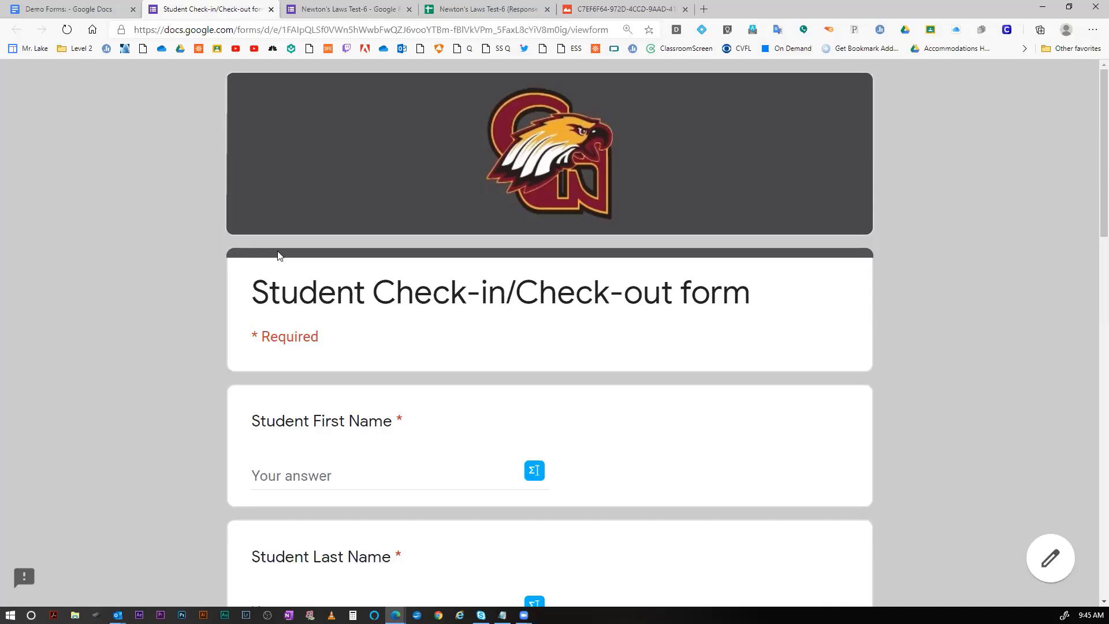
scroll(345, 286, "down", 10)
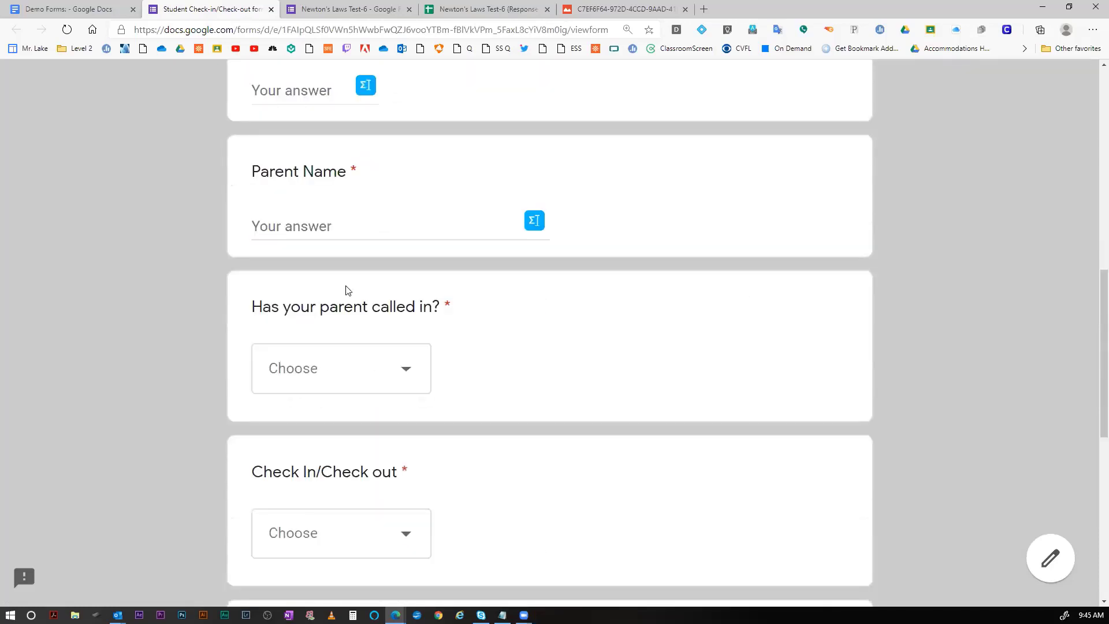
scroll(347, 289, "down", 1)
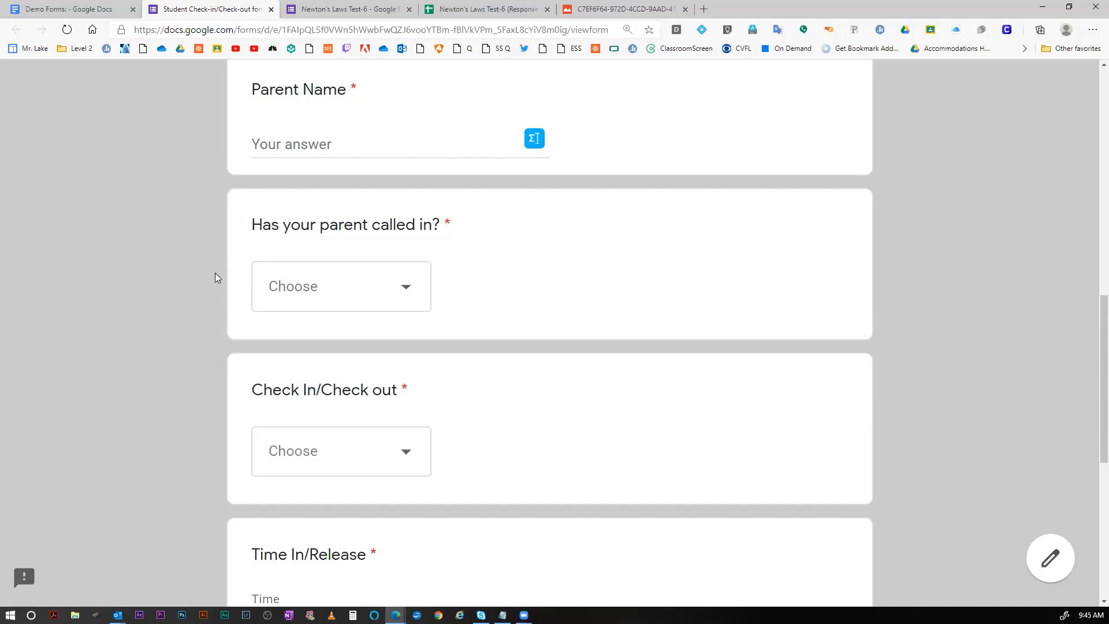
scroll(214, 277, "down", 7)
scroll(215, 277, "up", 8)
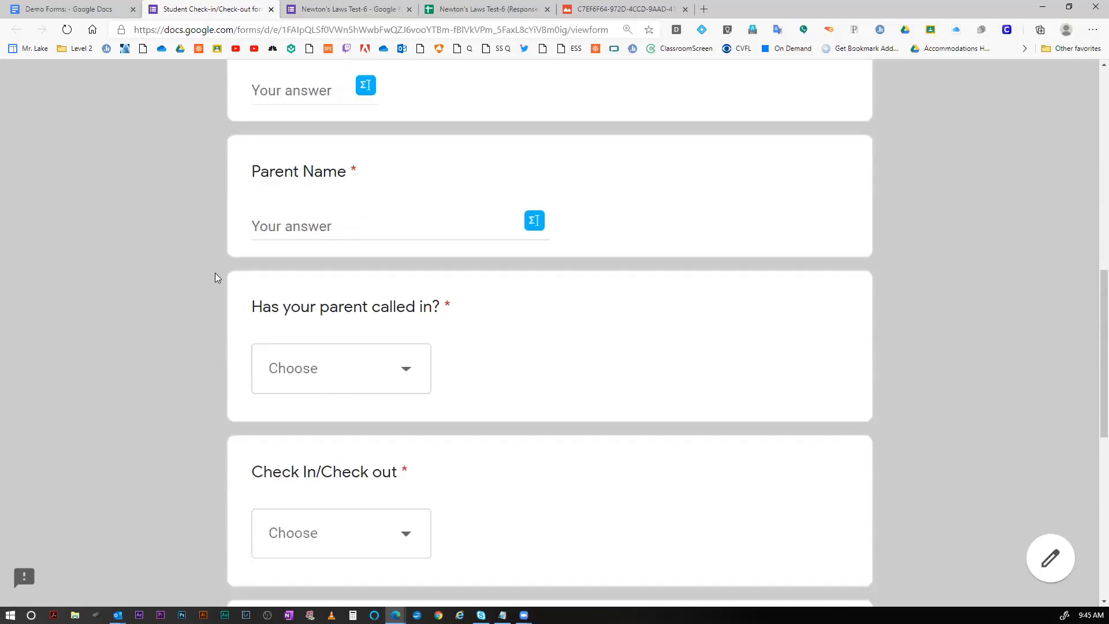
Review the remaining Student Check-in/Check-out questions, open the form for editing and show its responses.
scroll(215, 277, "up", 1)
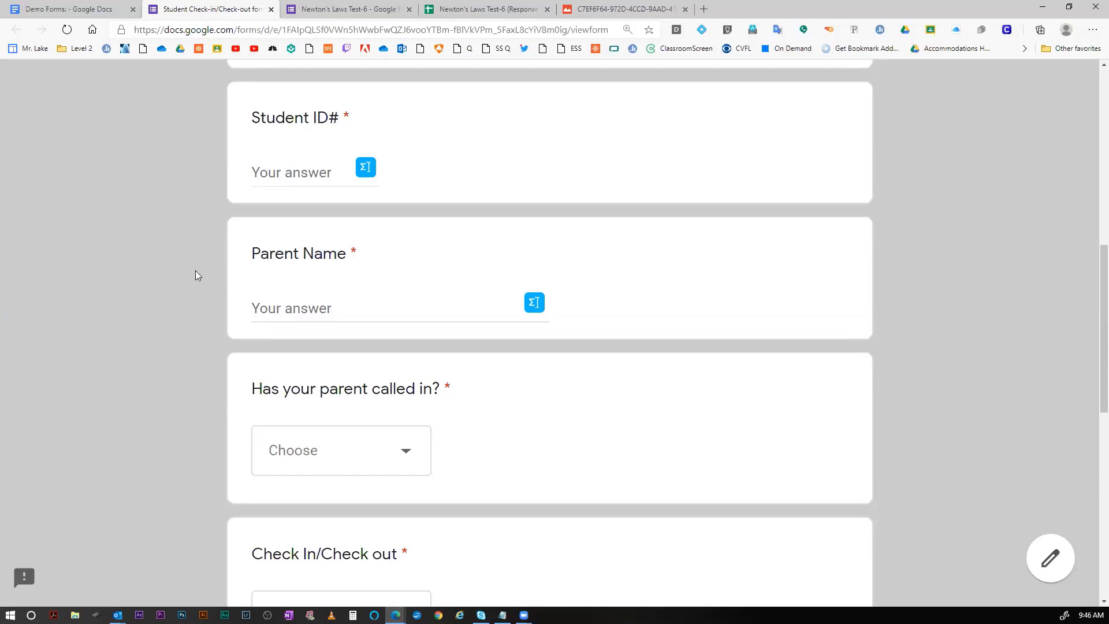
scroll(210, 297, "down", 10)
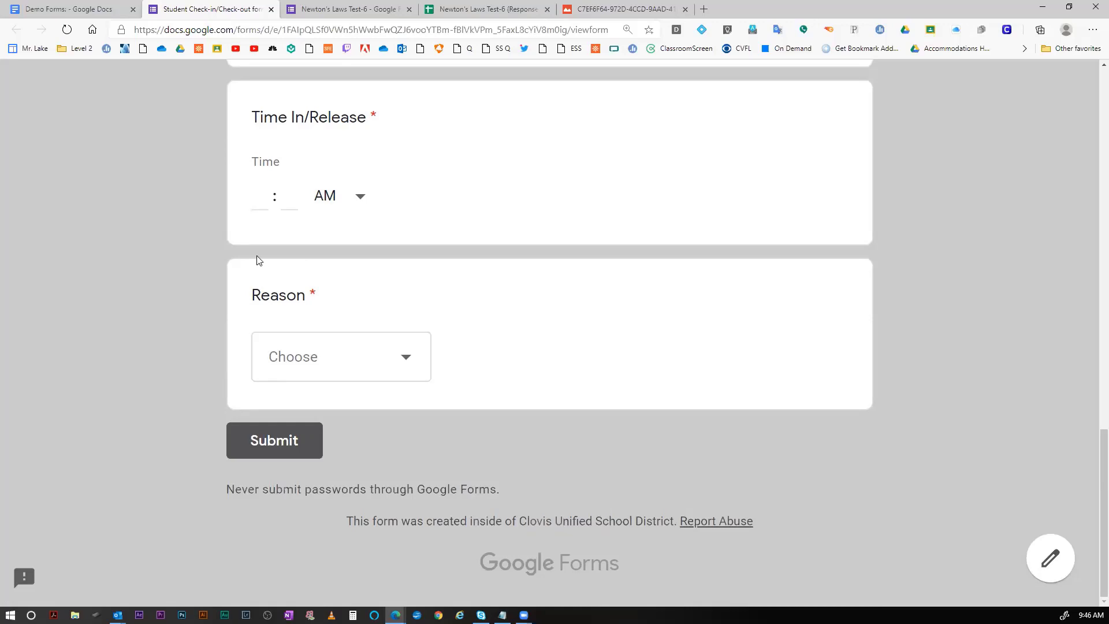
scroll(258, 260, "up", 15)
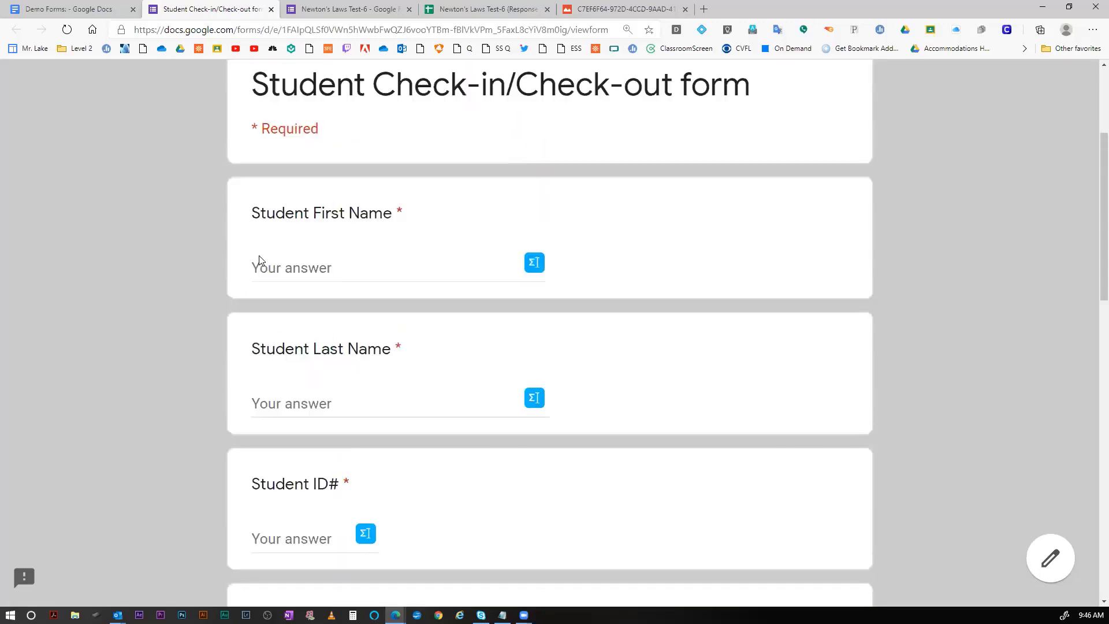
scroll(260, 255, "up", 2)
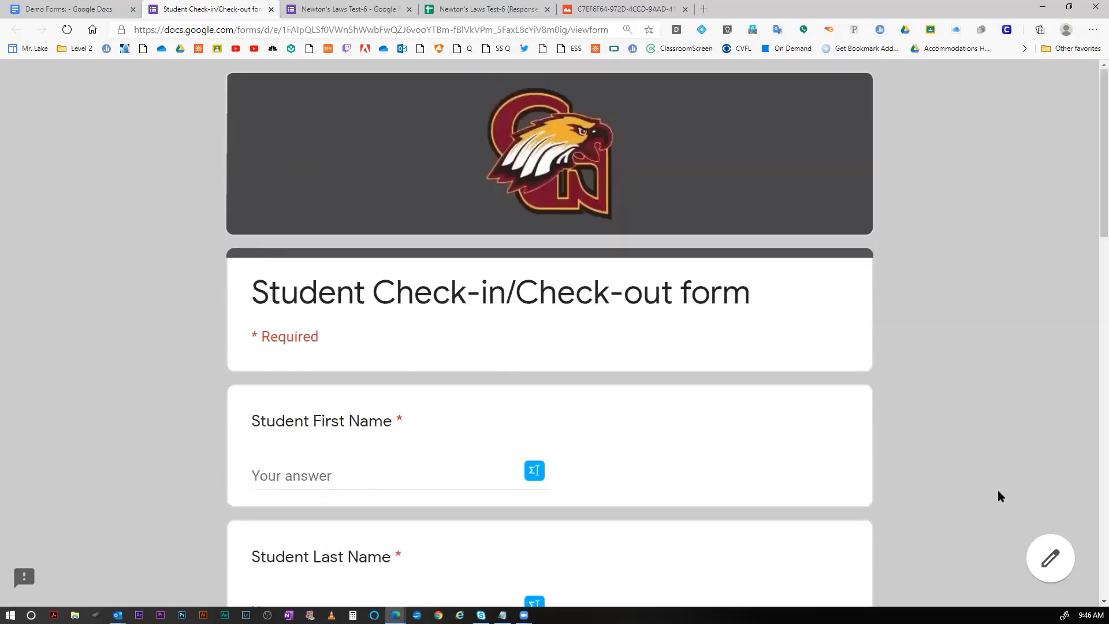
left_click(1055, 575)
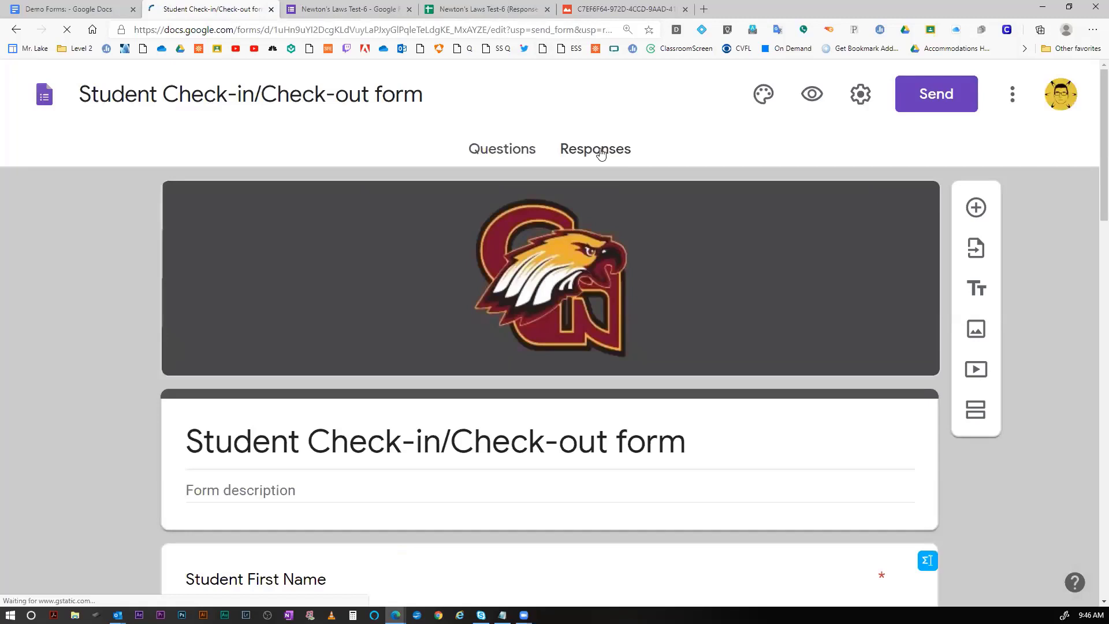
left_click(599, 151)
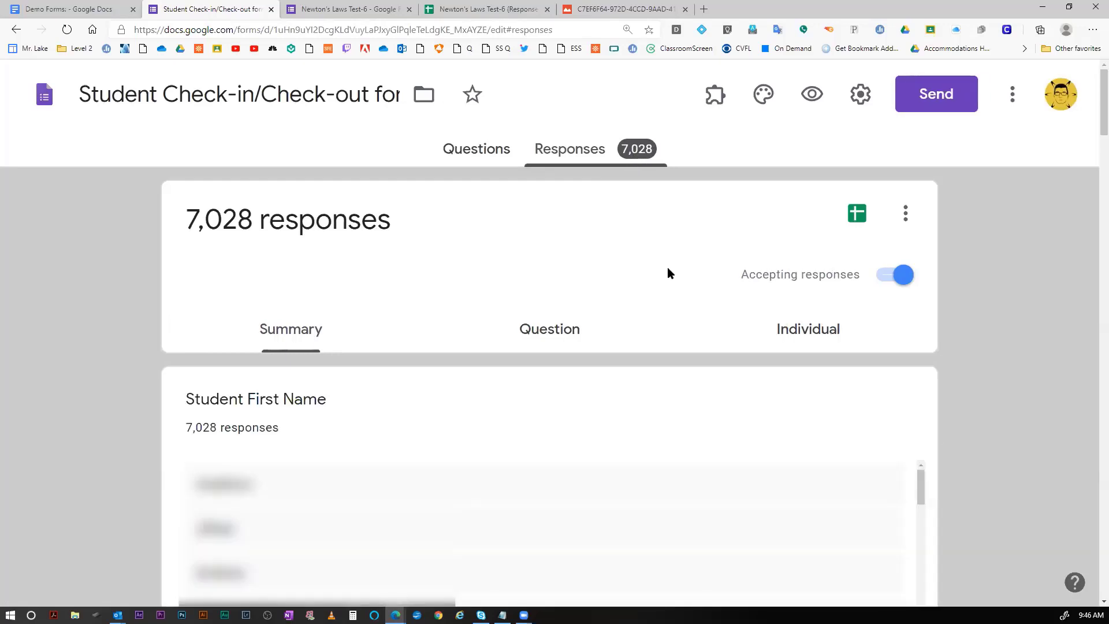
Look through the response summary and open the linked responses spreadsheet to view the check-in and check-out entries.
scroll(667, 268, "down", 6)
scroll(799, 232, "up", 1)
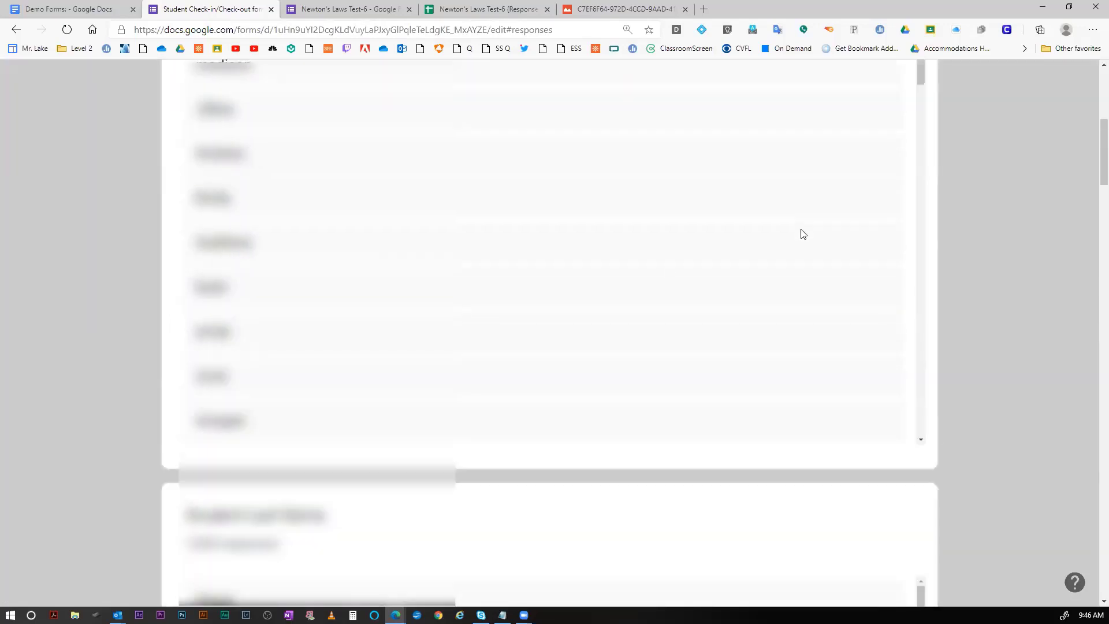
scroll(854, 218, "up", 6)
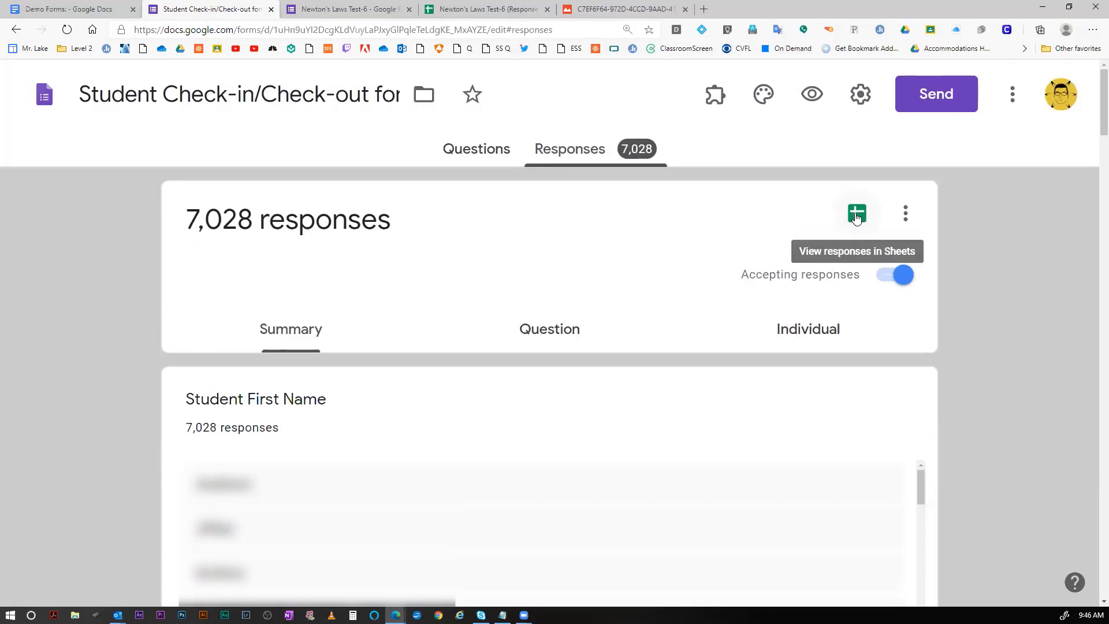
left_click(856, 216)
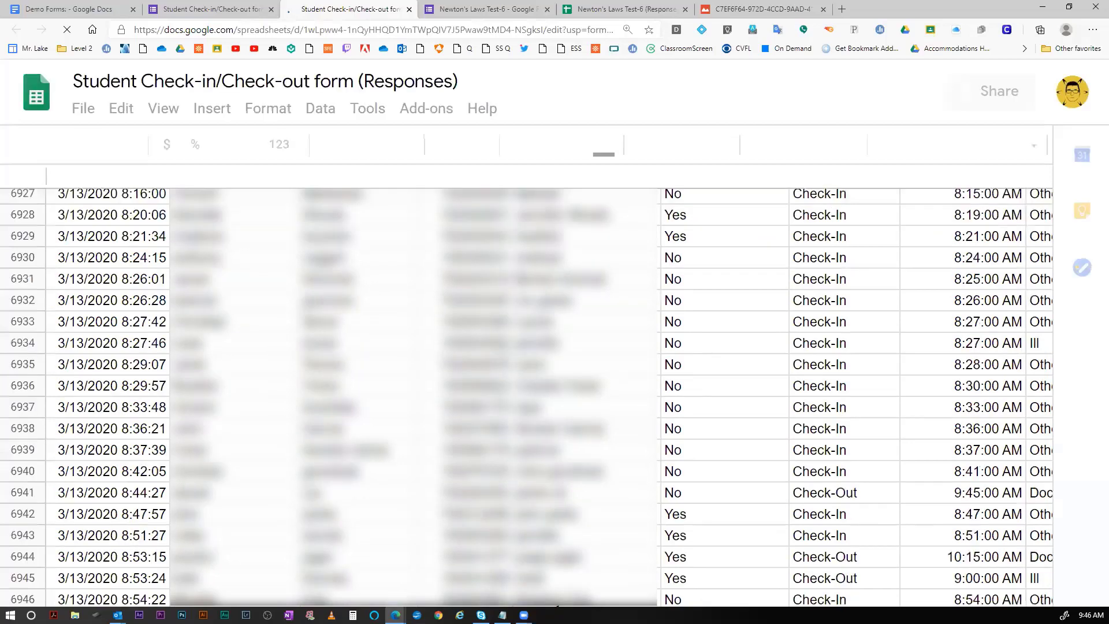
scroll(503, 347, "down", 1)
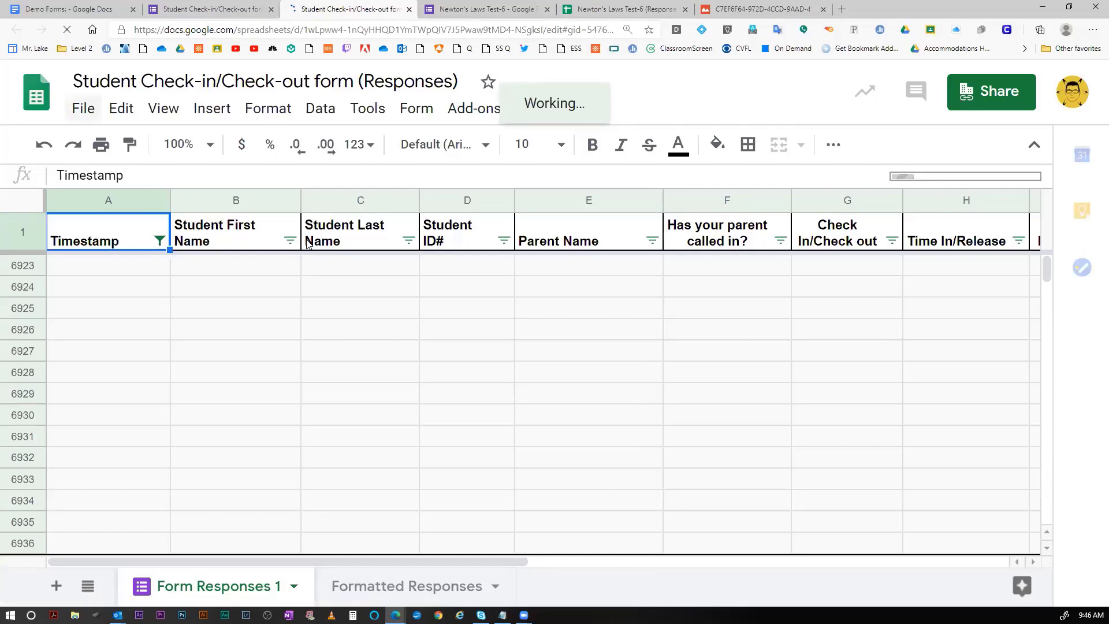
Return to the Student Check-in/Check-out form's editor and review its questions from the student details down to the reason options.
key("ctrl+shift+Tab")
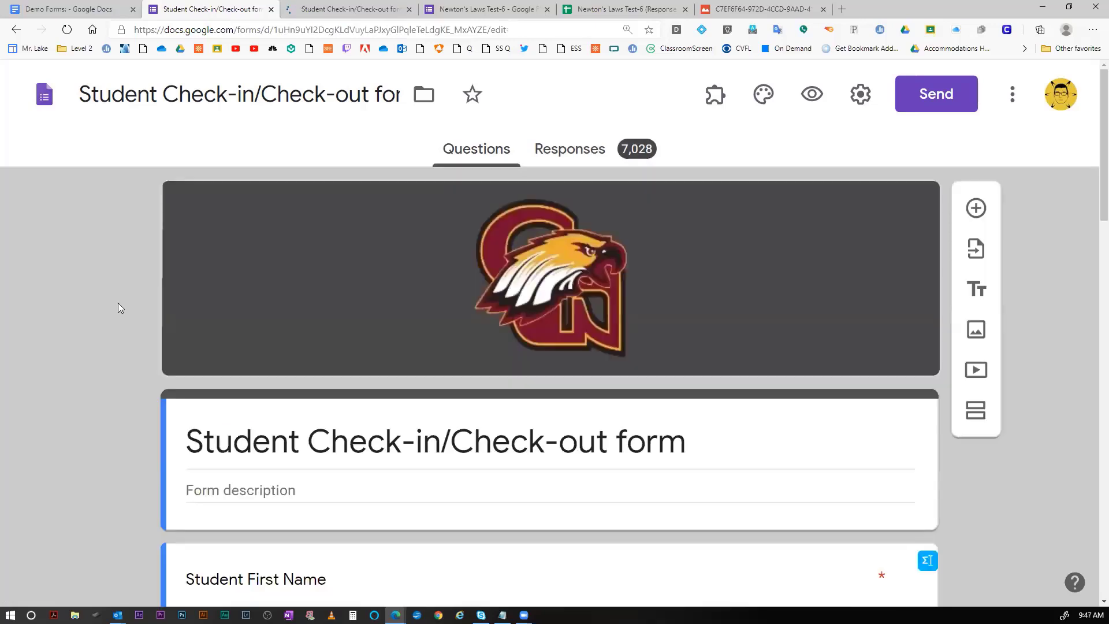
scroll(118, 303, "down", 7)
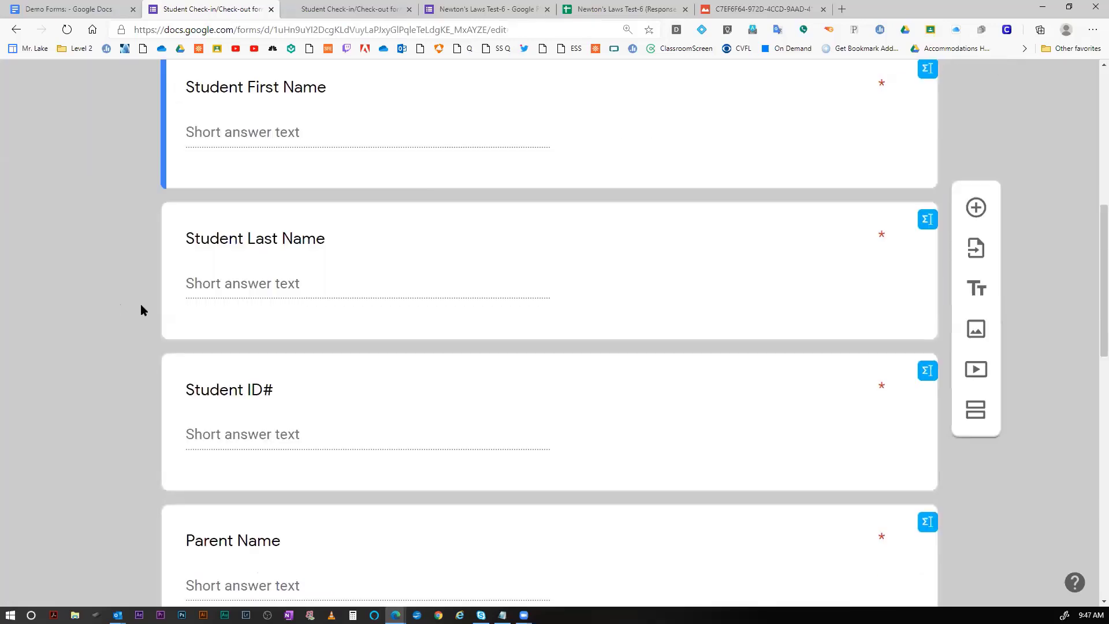
scroll(220, 317, "down", 1)
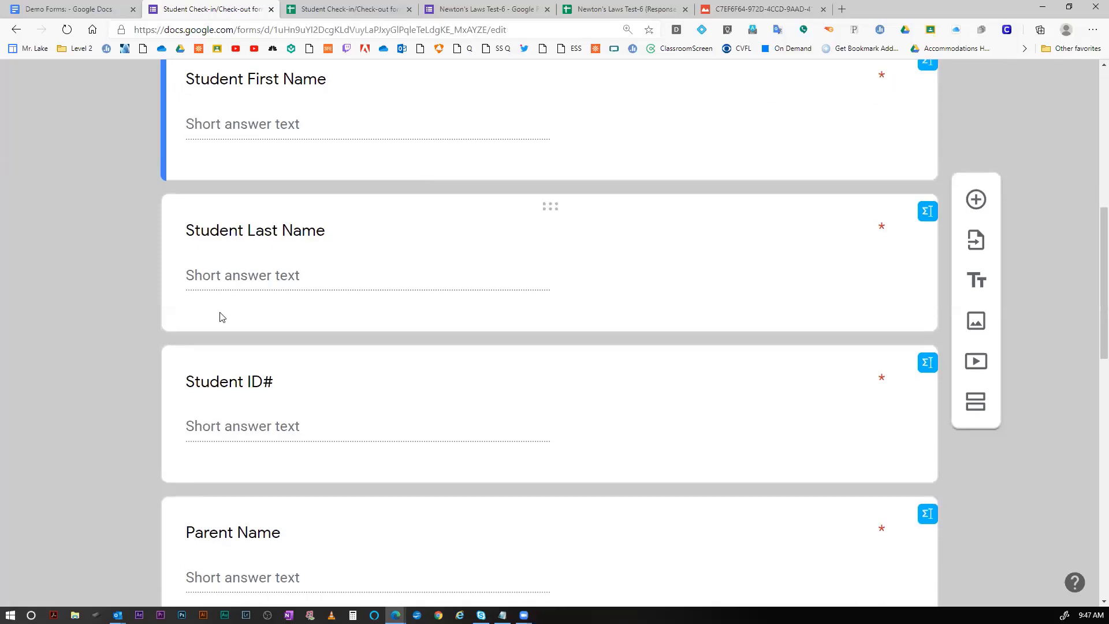
scroll(219, 313, "down", 14)
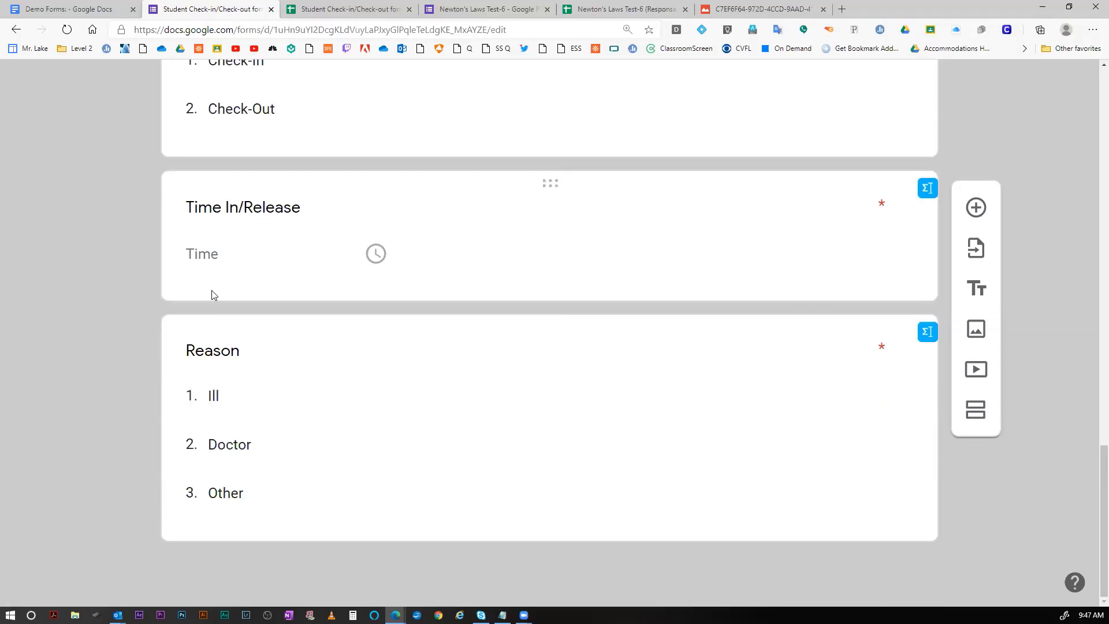
scroll(213, 290, "up", 10)
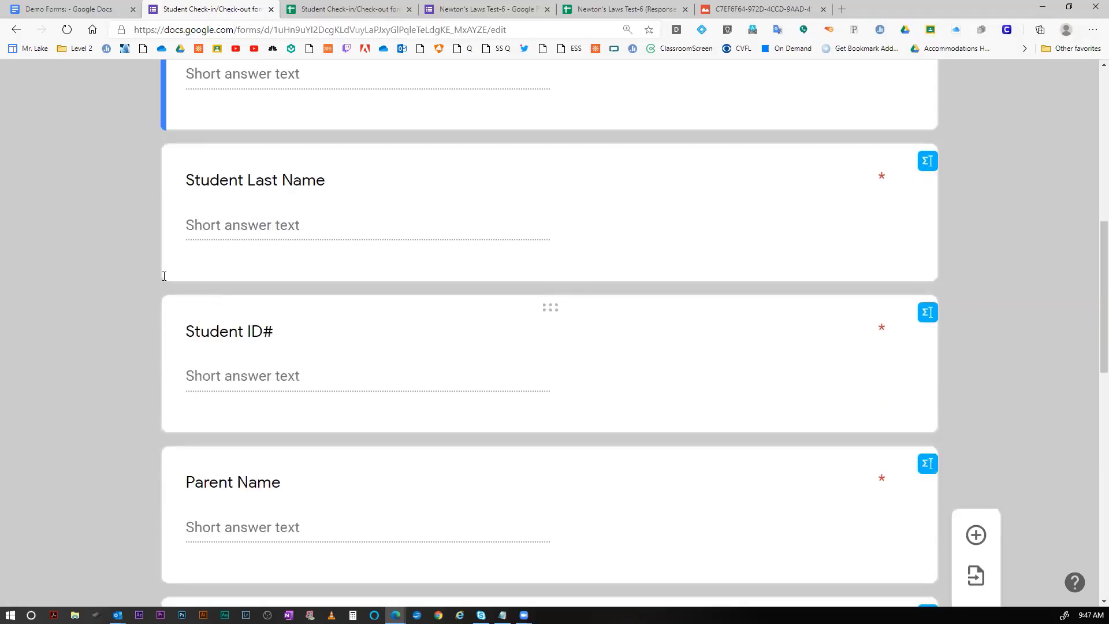
scroll(91, 247, "up", 8)
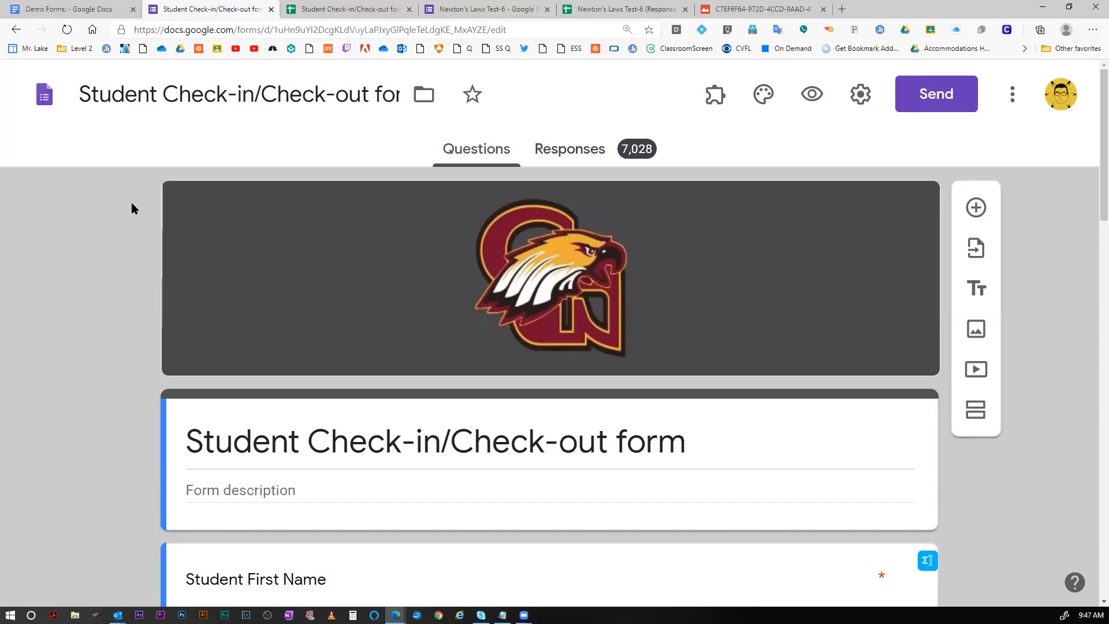
Open the Branching Forms link from the Demo Forms document.
left_click(87, 9)
scroll(482, 300, "down", 2)
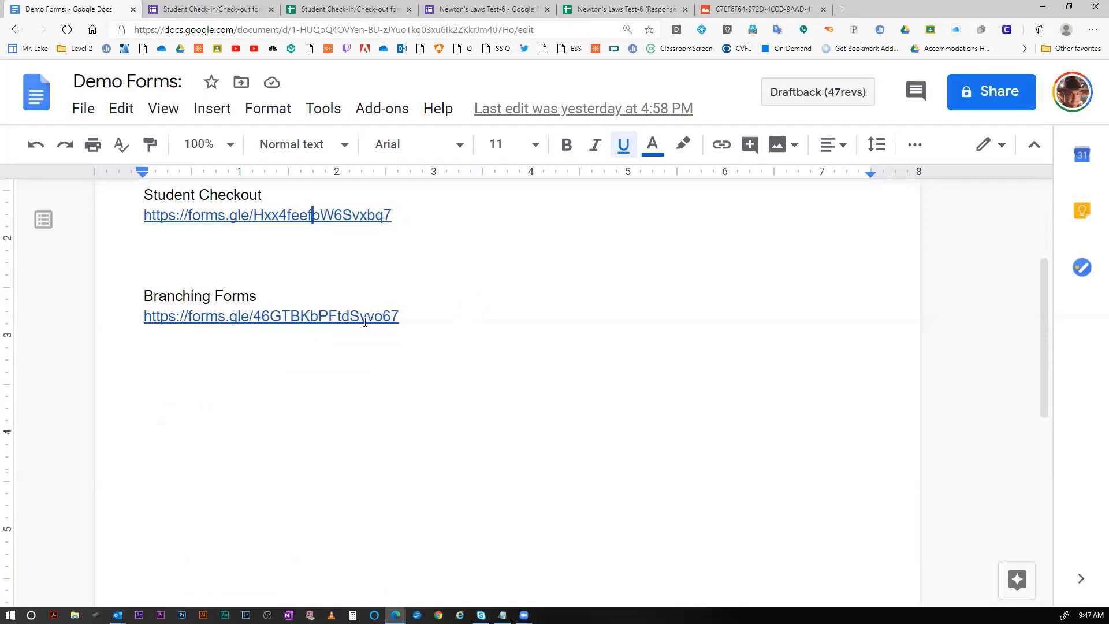
left_click(294, 318)
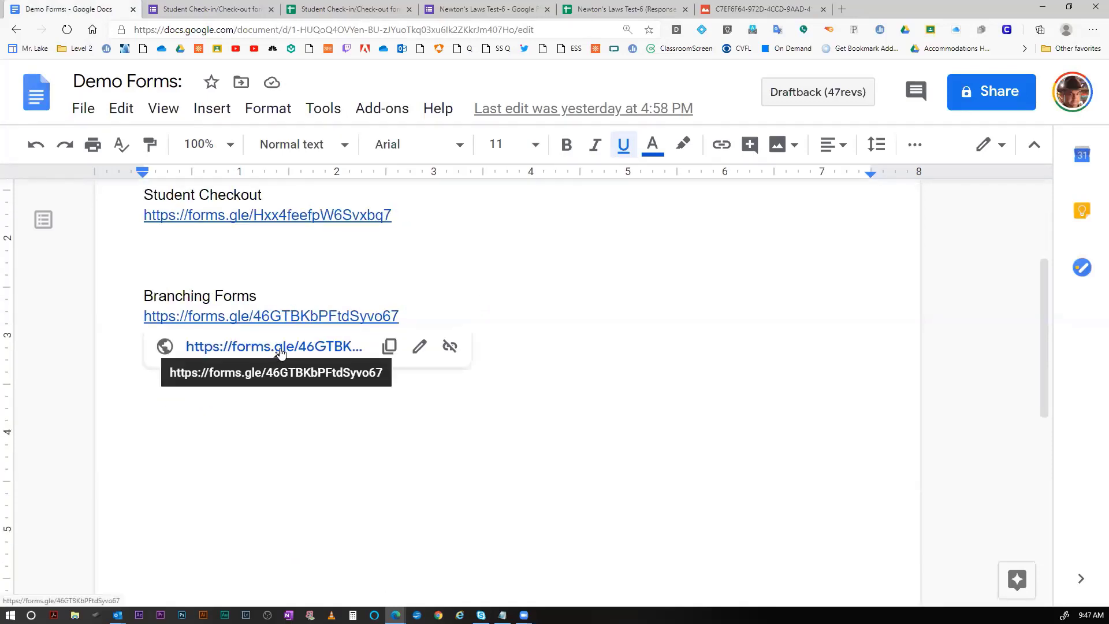
left_click(279, 348)
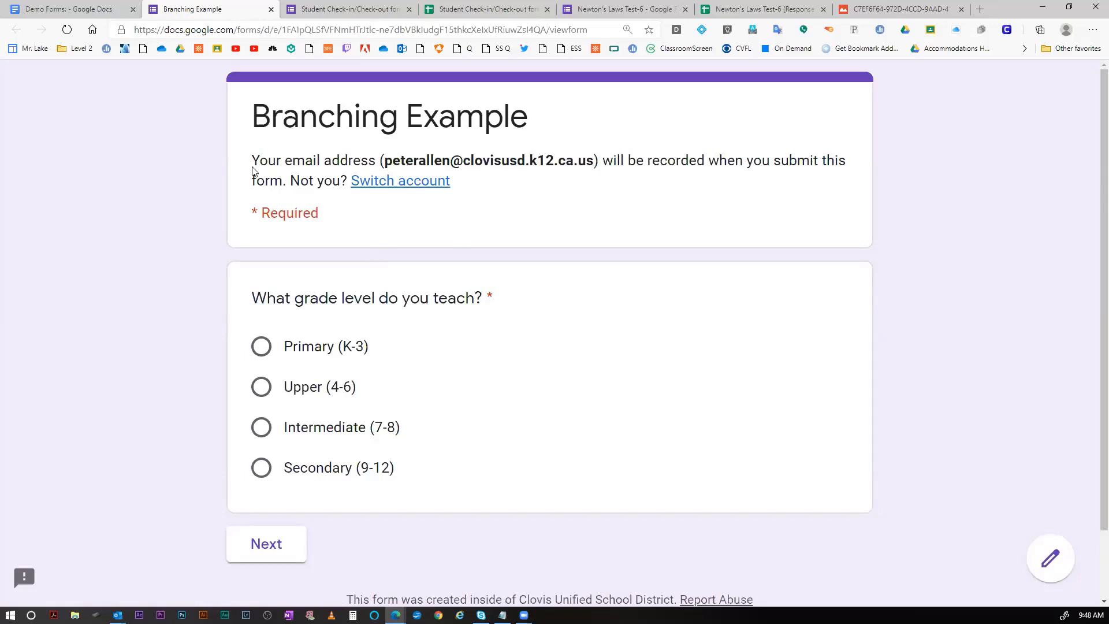
Copy the Branching Forms link from the Demo Forms document and return to the Branching Example form.
left_click(96, 8)
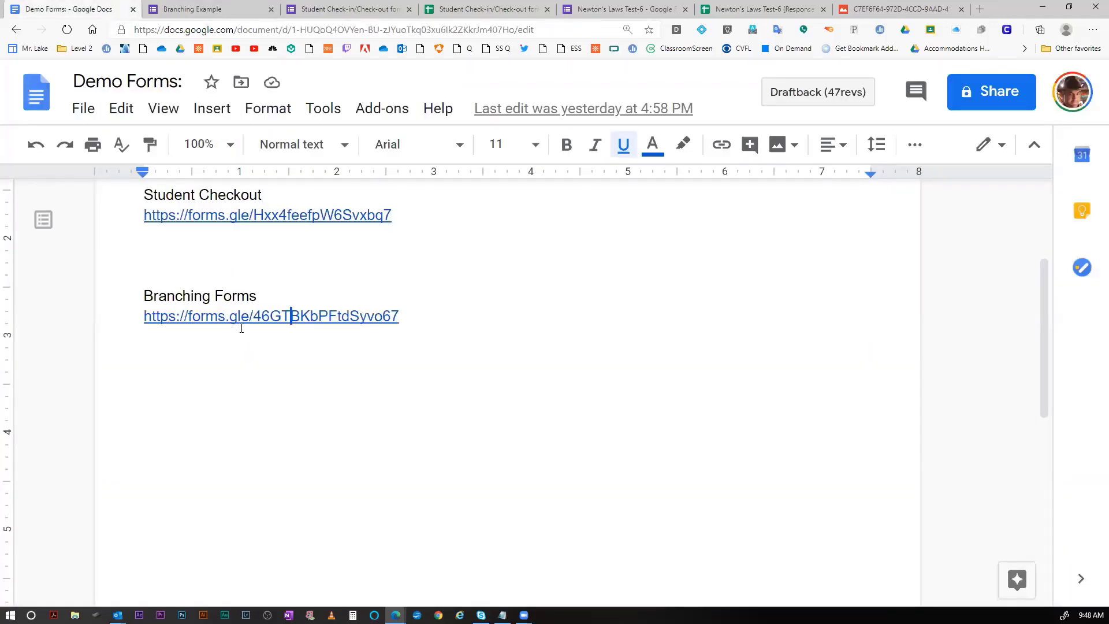
right_click(248, 317)
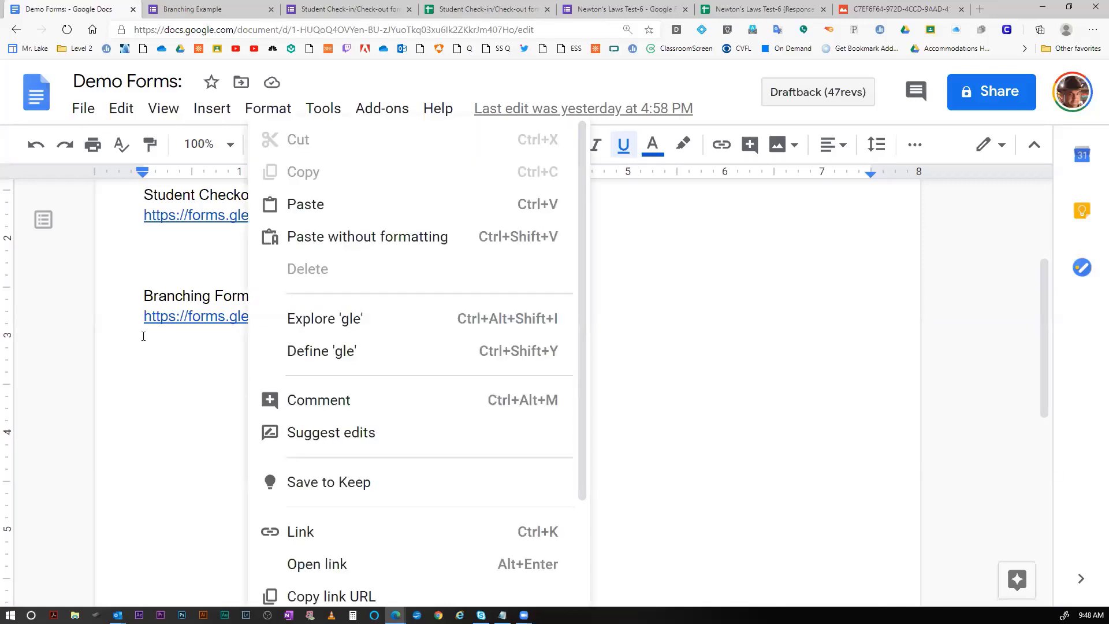
left_click(218, 318)
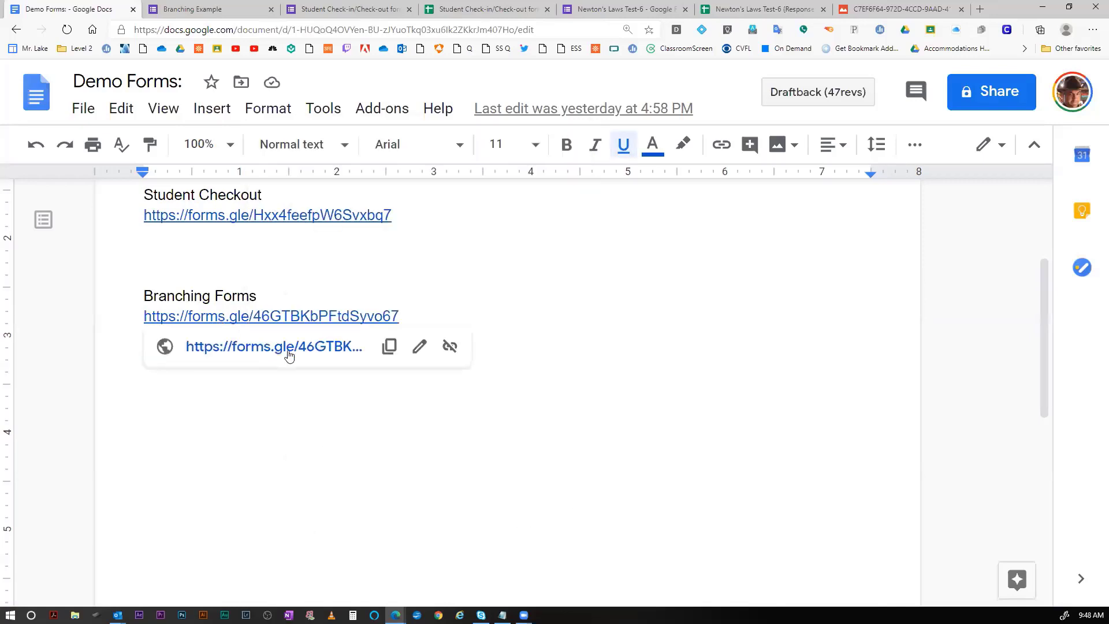
left_click(392, 347)
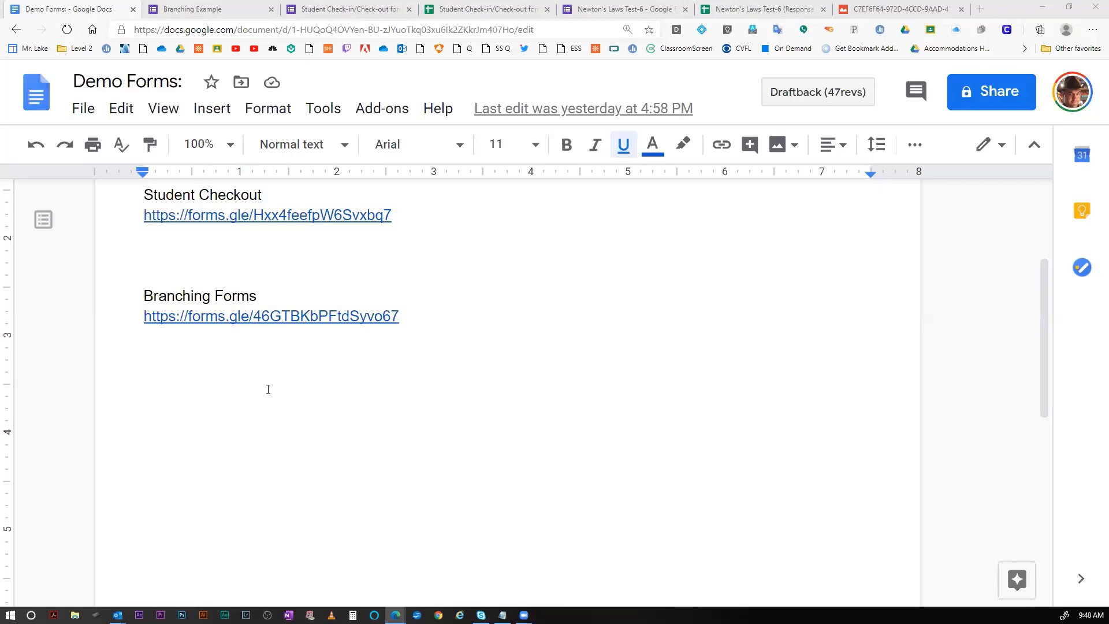
left_click(213, 10)
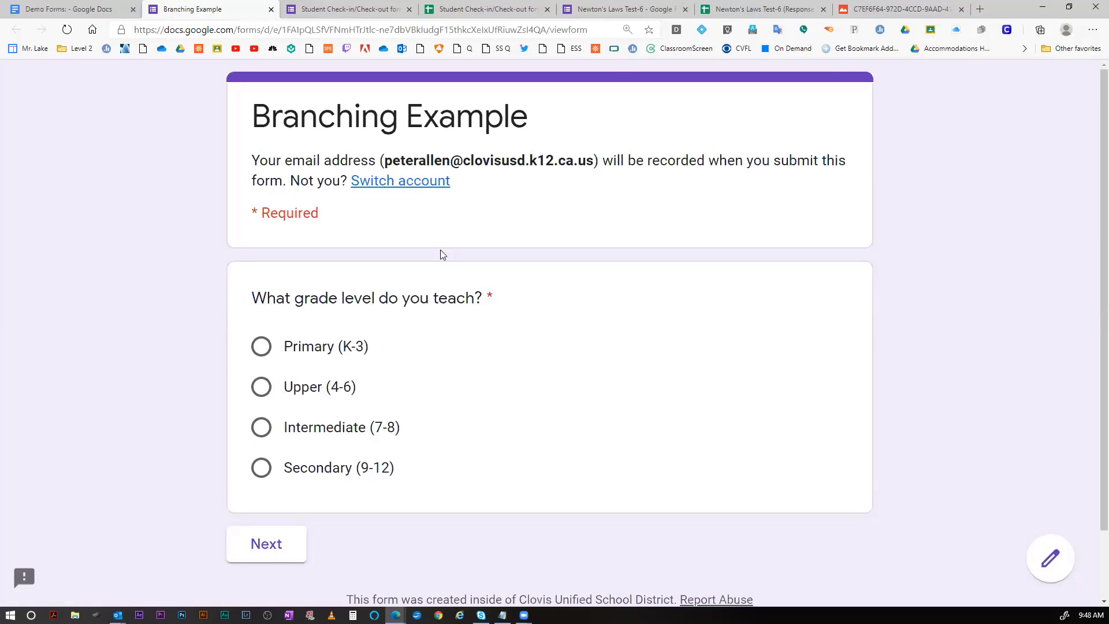
Answer the grade level question with Intermediate (7-8) and continue to the section it branches to.
left_click(643, 200)
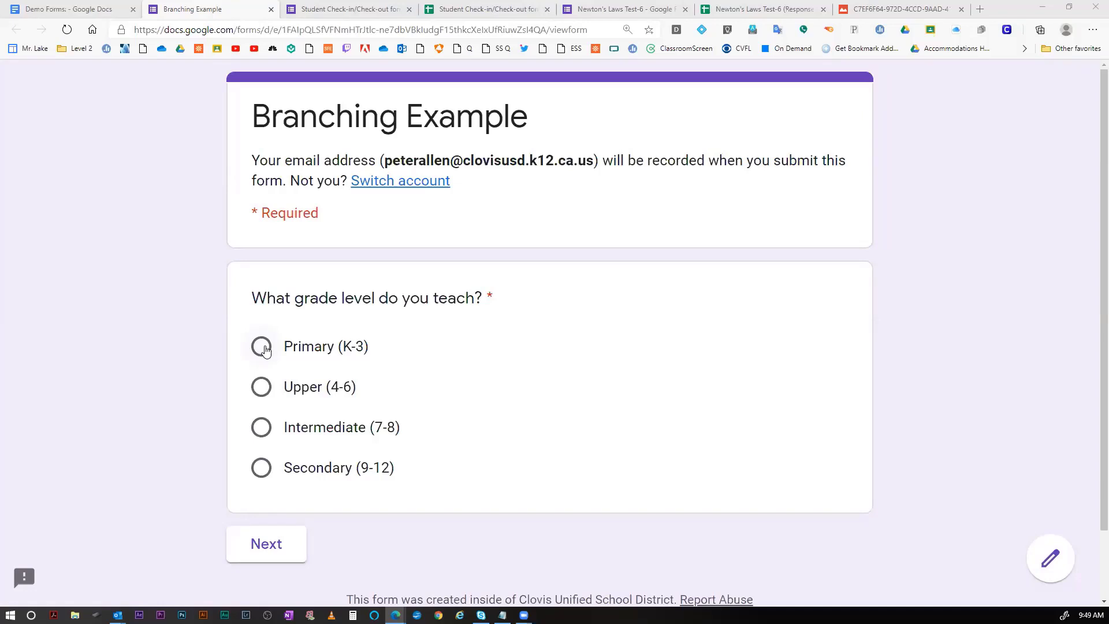
left_click(261, 429)
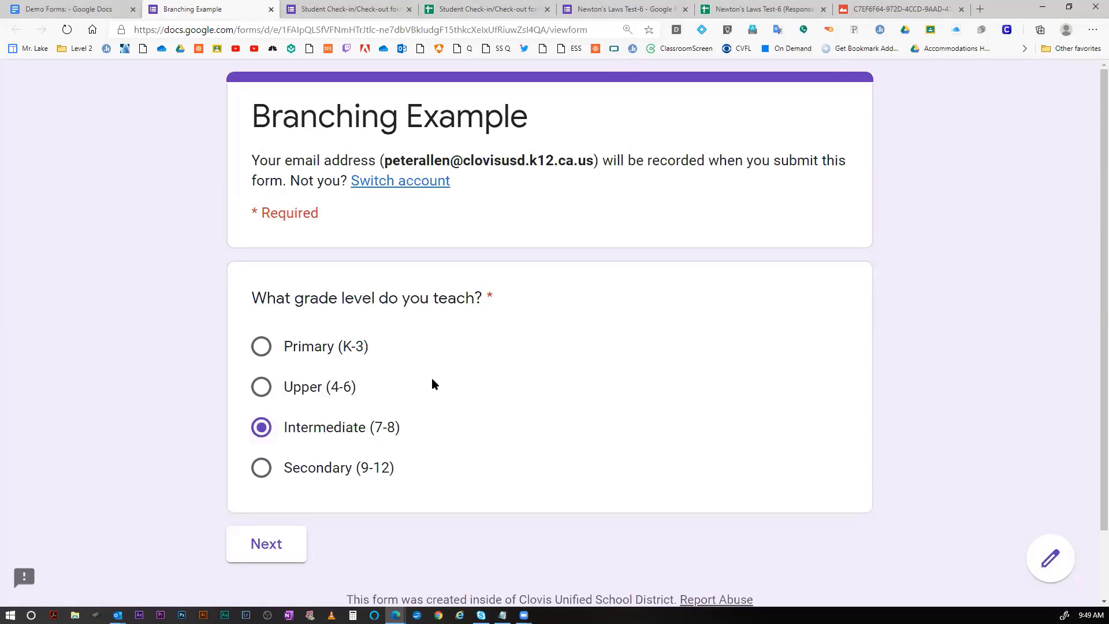
scroll(431, 379, "down", 2)
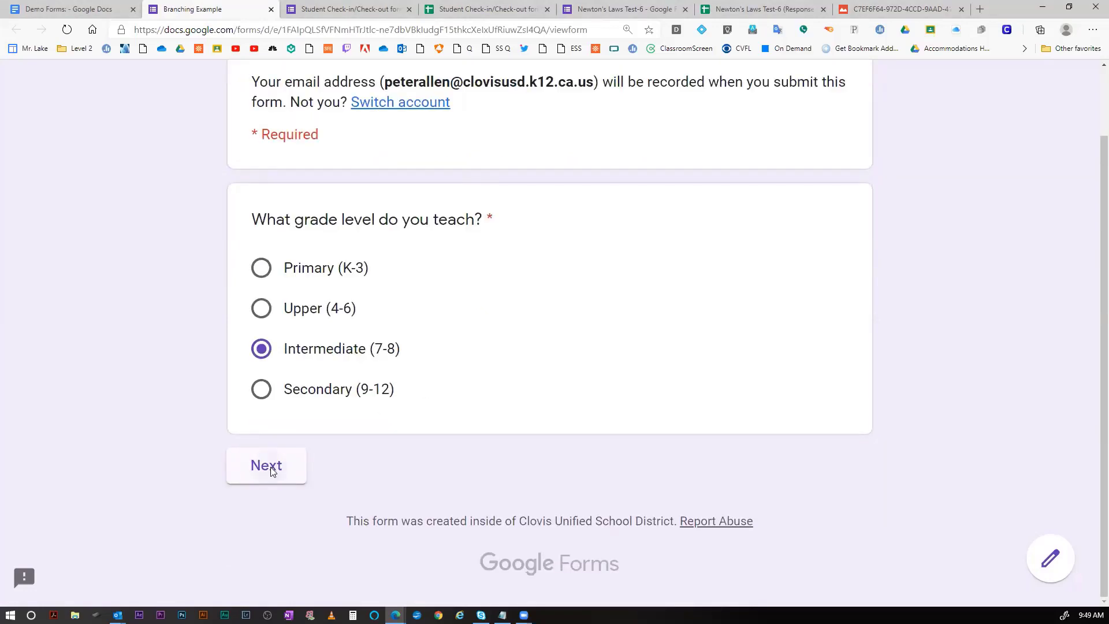
left_click(270, 469)
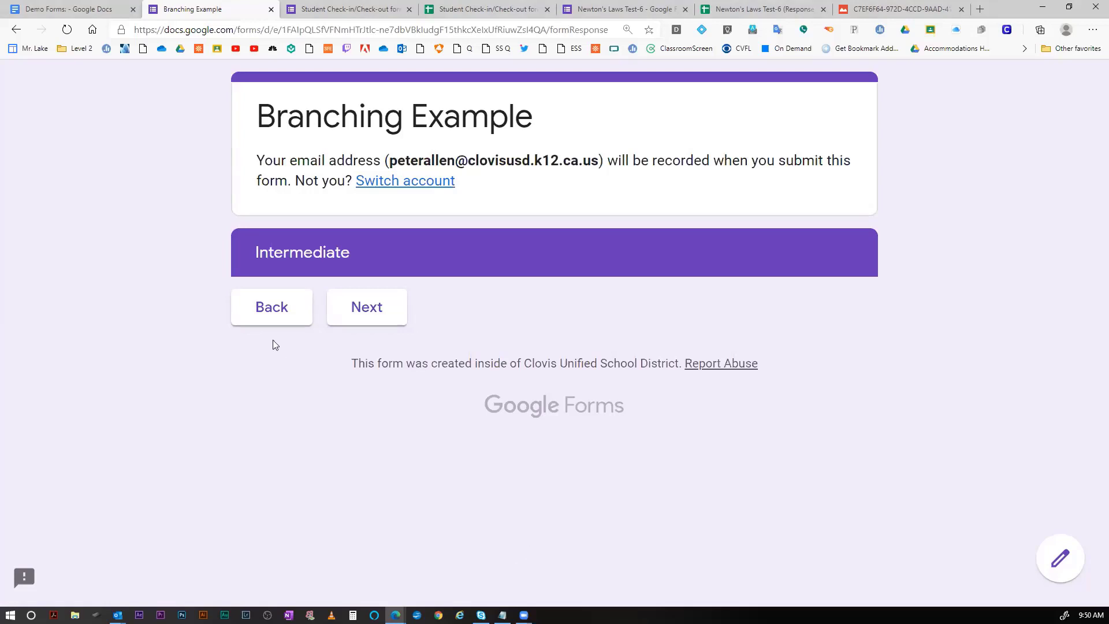
Go back, change the grade level answer to Primary (K-3) and continue to its section.
left_click(272, 307)
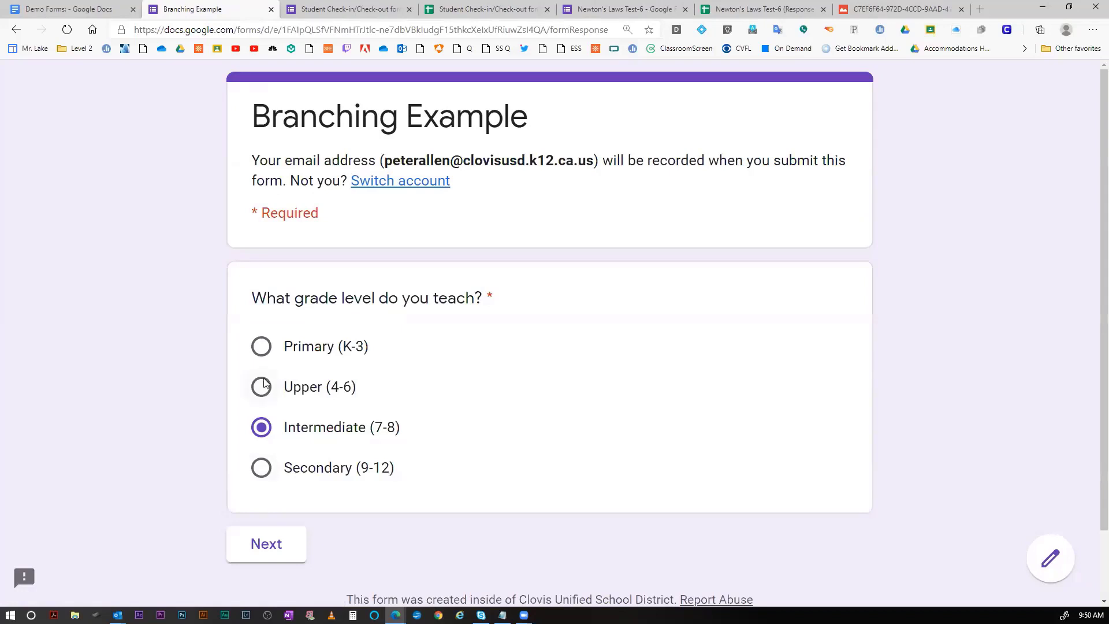
left_click(266, 353)
left_click(264, 556)
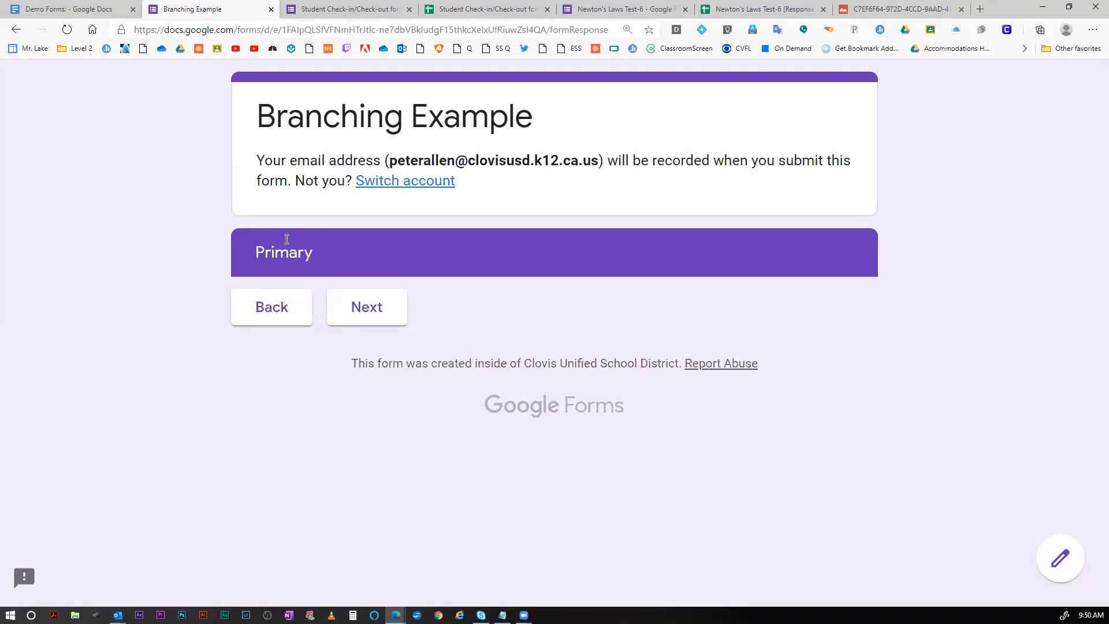
Leave the unsubmitted response, open the Branching Example form for editing and view the grade level question in section 1.
left_click(1062, 563)
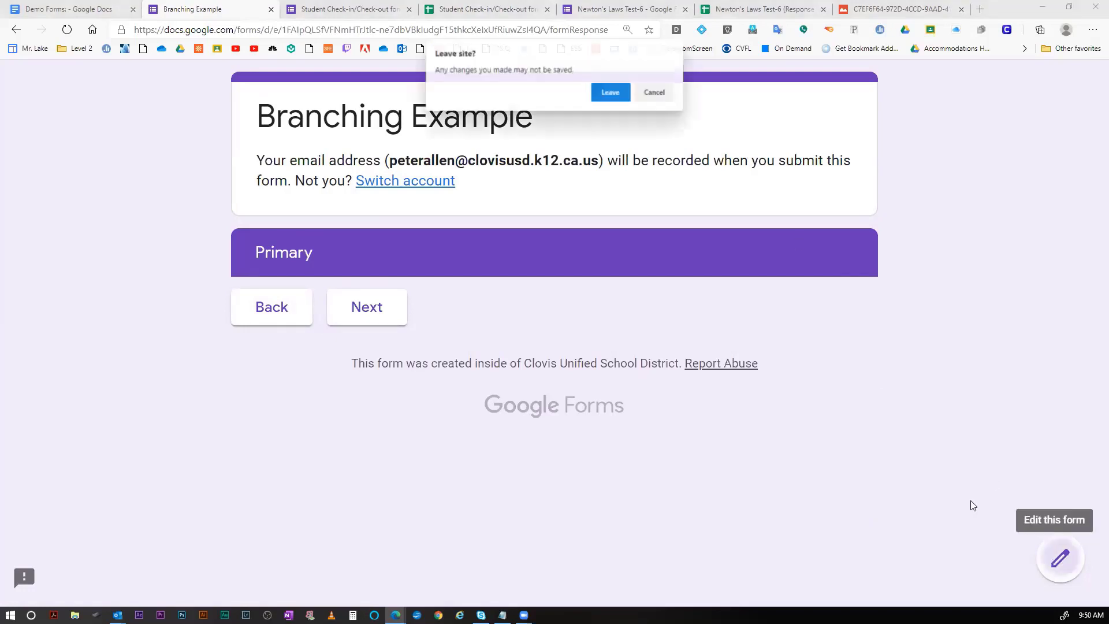
left_click(607, 95)
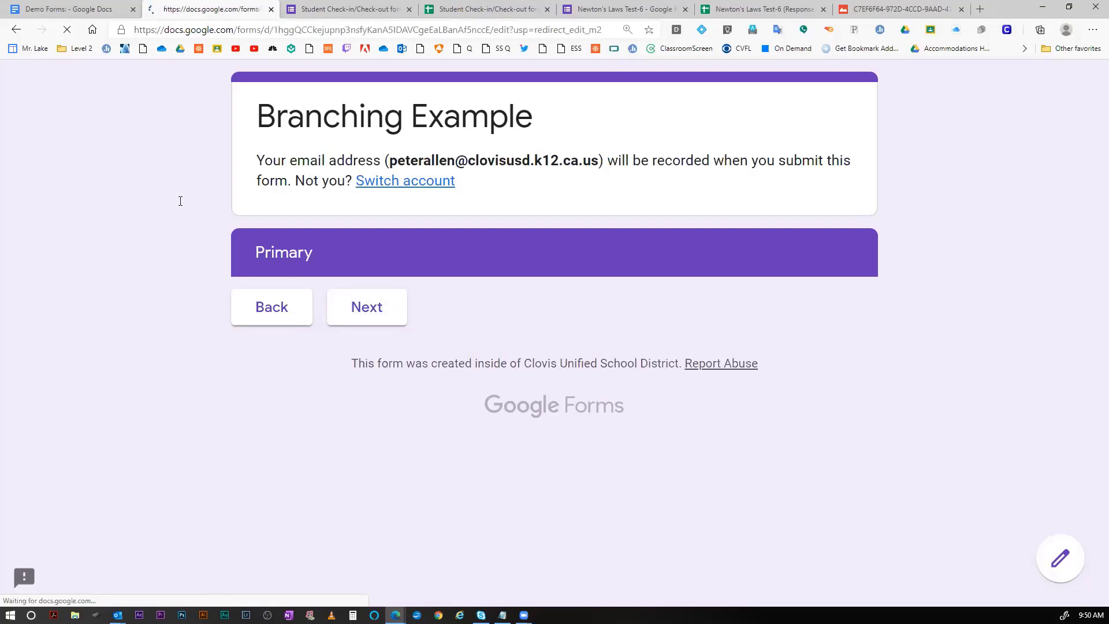
scroll(470, 341, "down", 3)
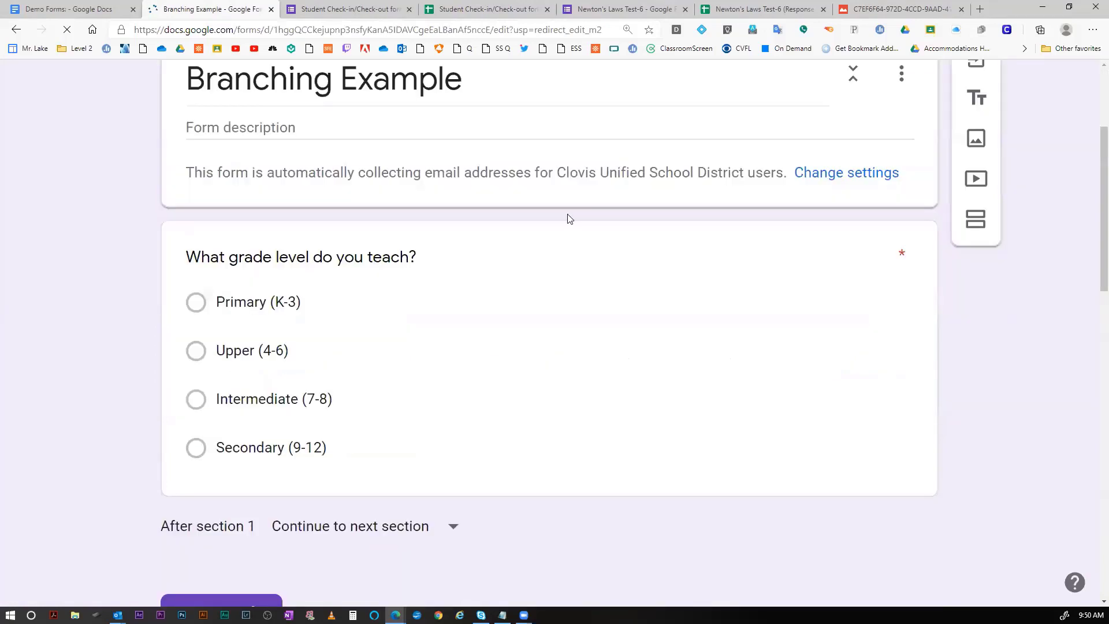
scroll(568, 216, "down", 1)
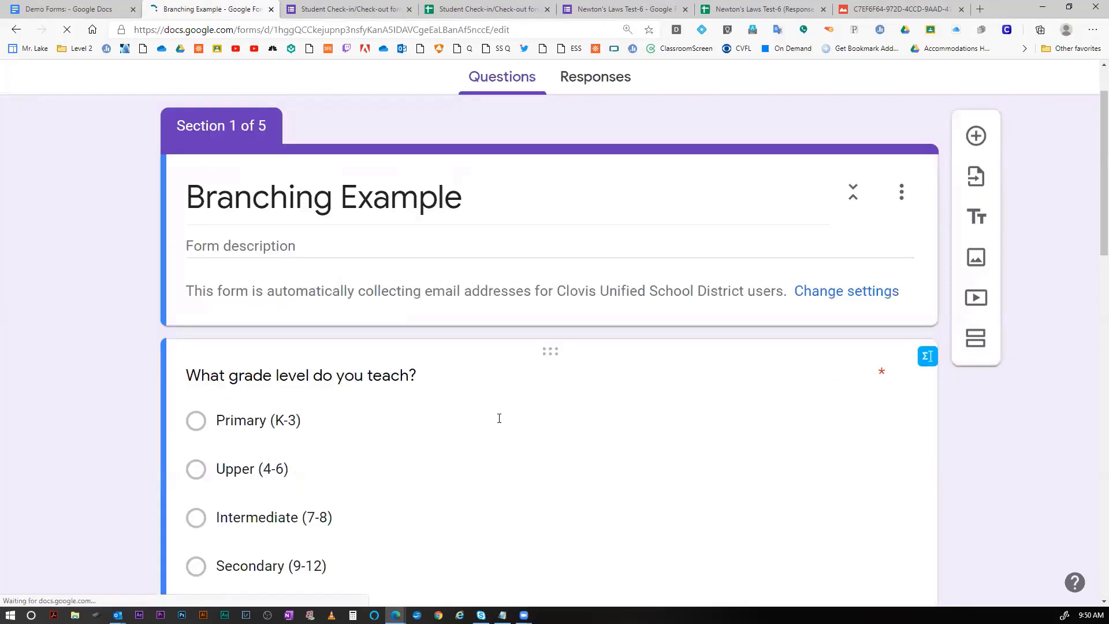
scroll(514, 326, "down", 3)
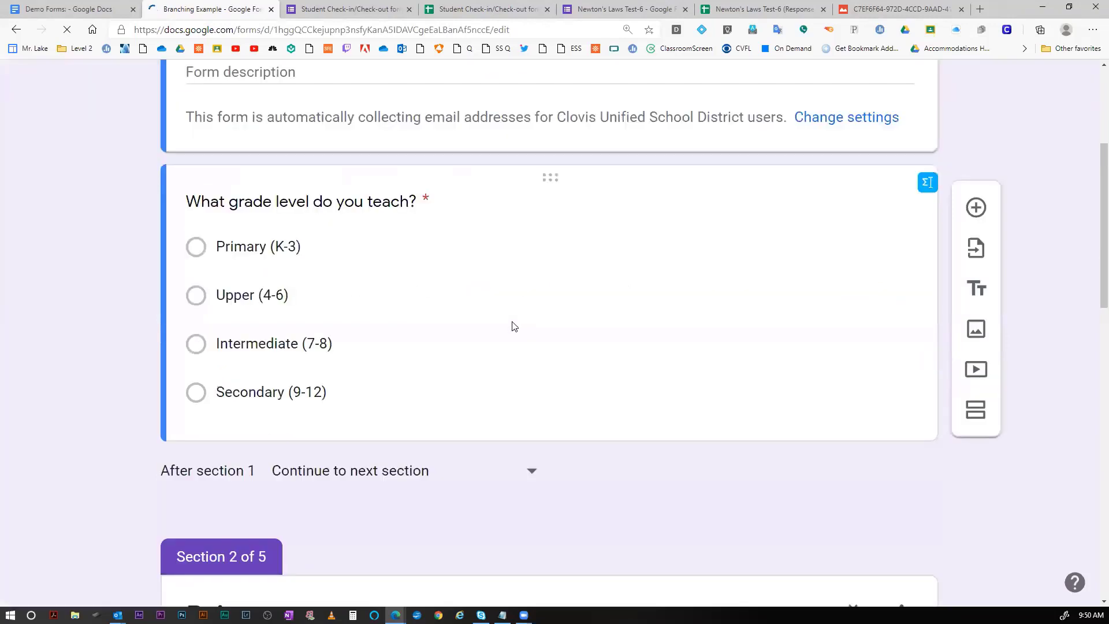
Open the grade level question for editing and view the section destinations available for the Primary (K-3) answer.
left_click(511, 325)
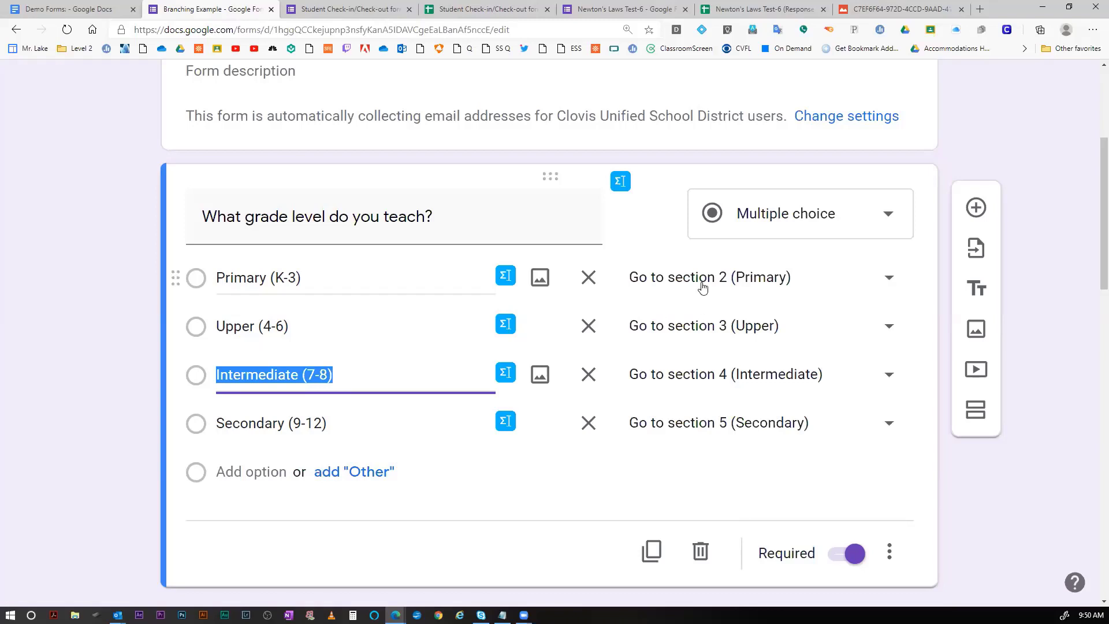
left_click(888, 277)
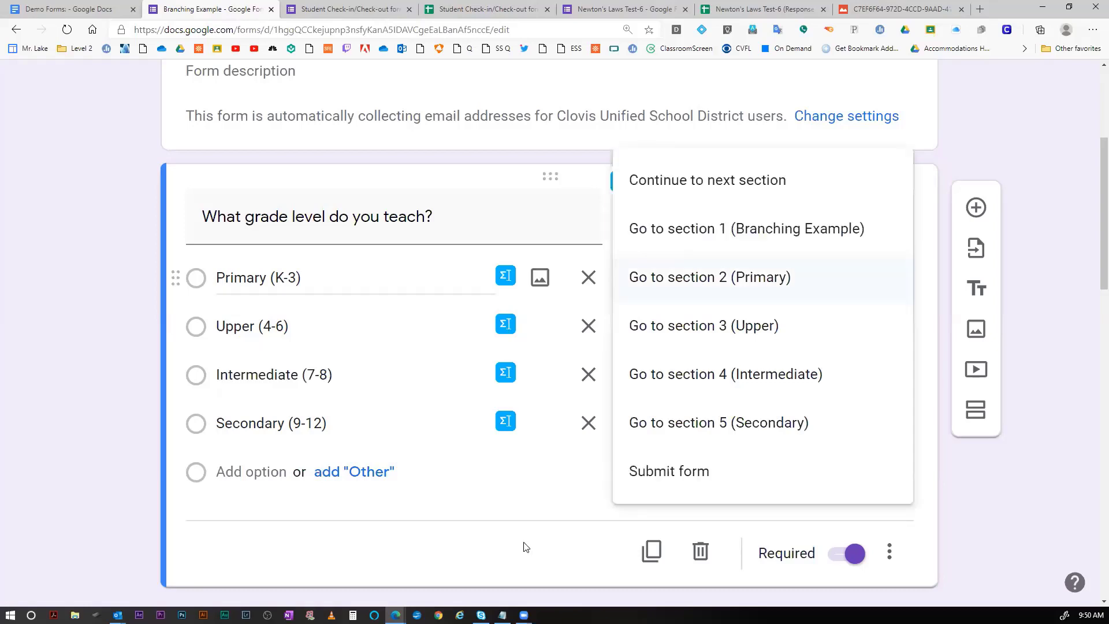
left_click(974, 319)
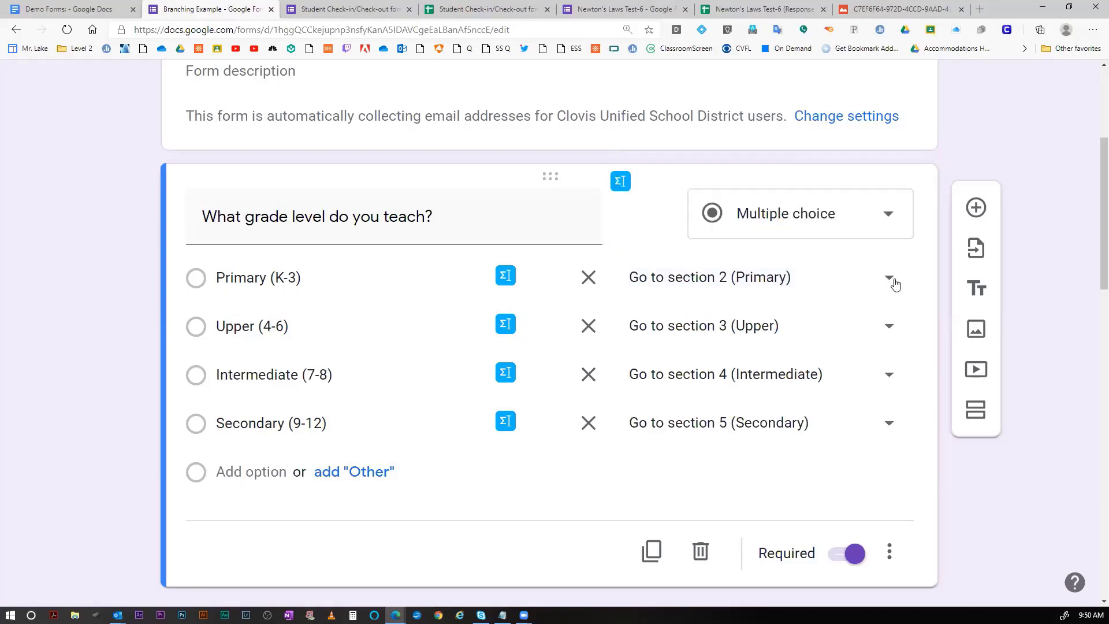
left_click(894, 333)
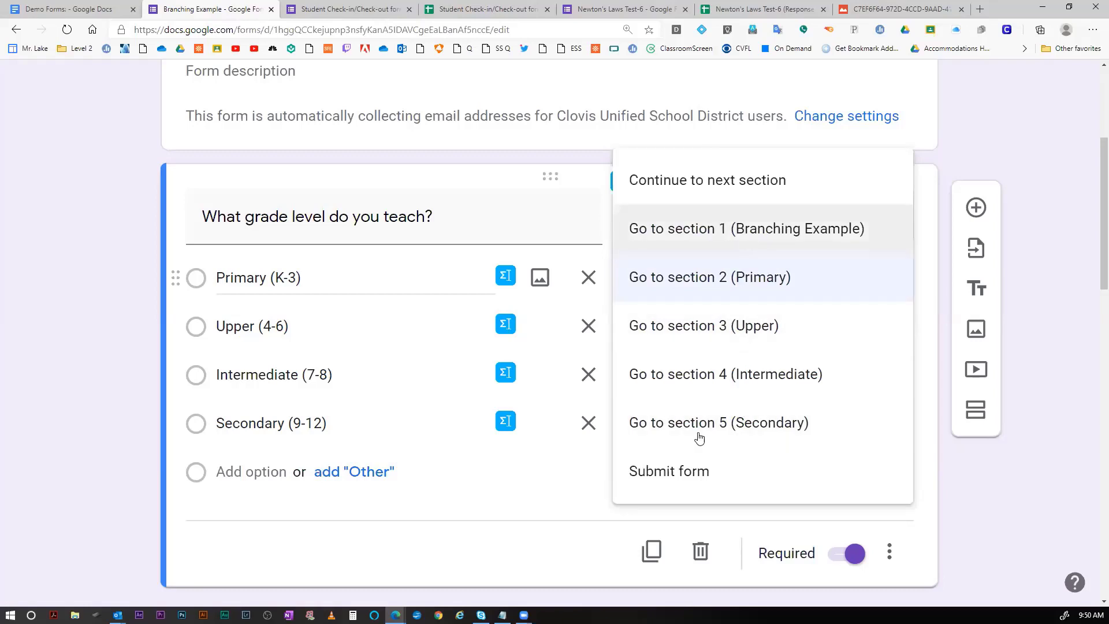
left_click(768, 309)
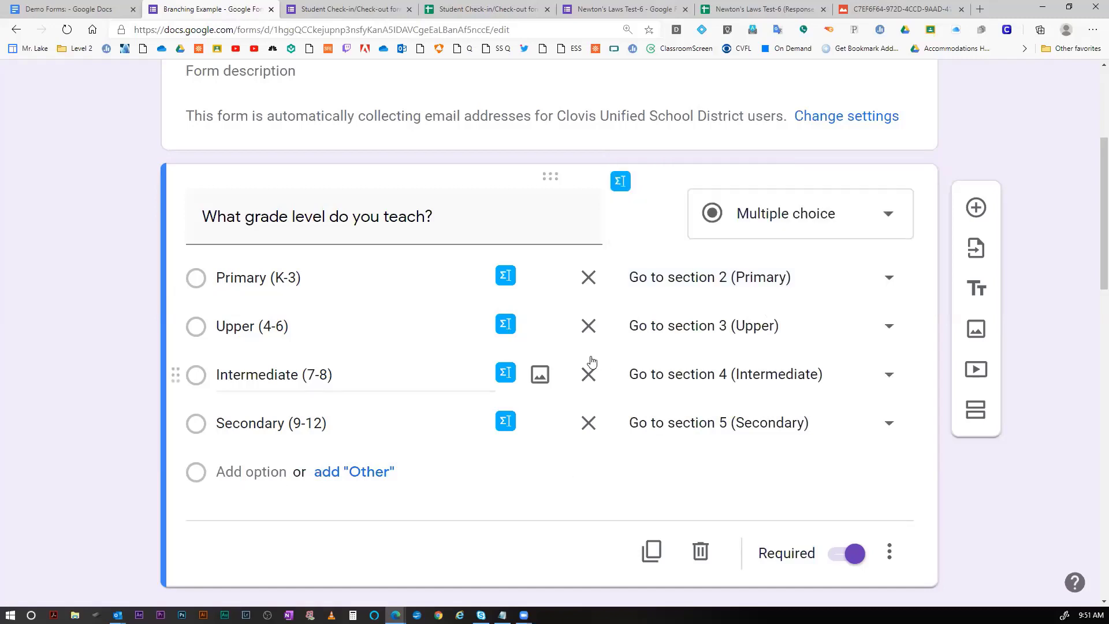
Examine the section assigned to each grade level answer and the Primary, Upper, Intermediate and Secondary sections that follow.
scroll(592, 361, "down", 1)
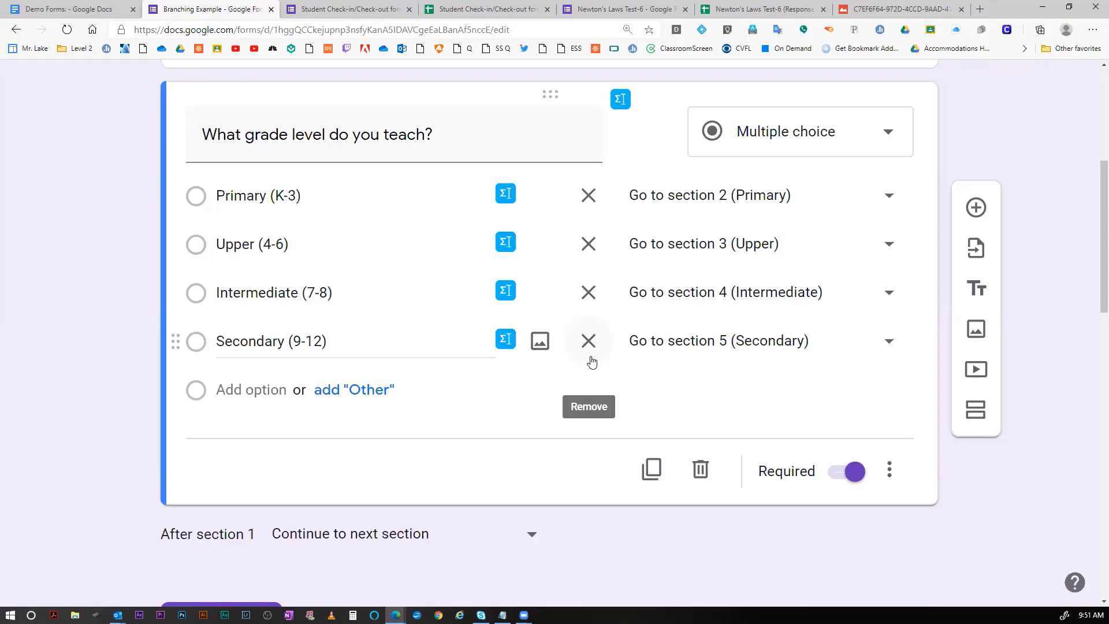
scroll(499, 271, "down", 1)
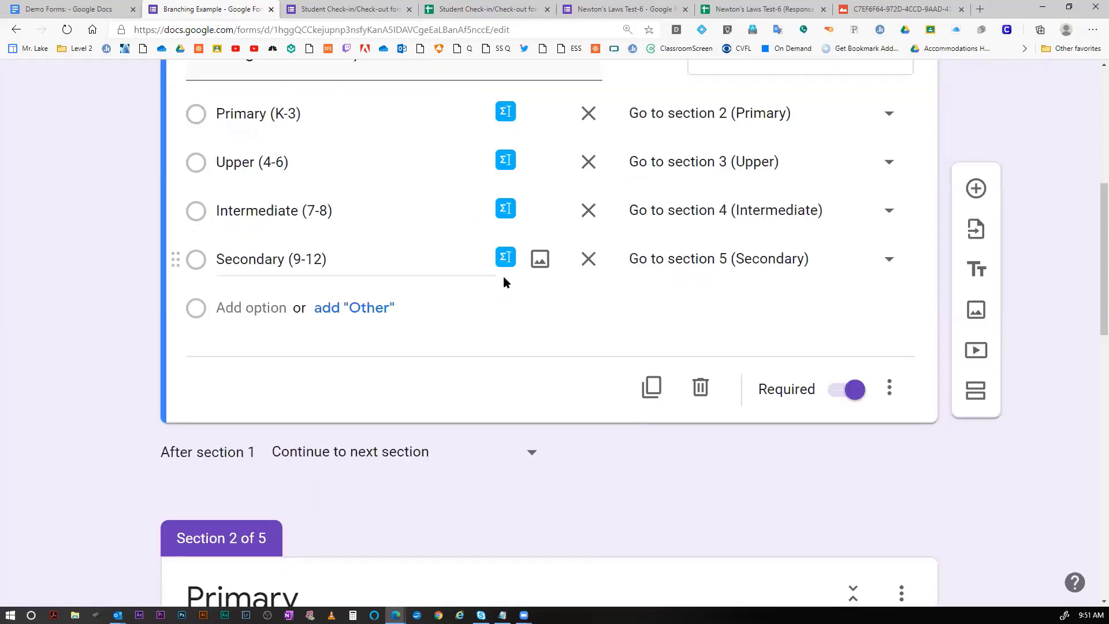
scroll(503, 283, "up", 2)
scroll(504, 289, "down", 1)
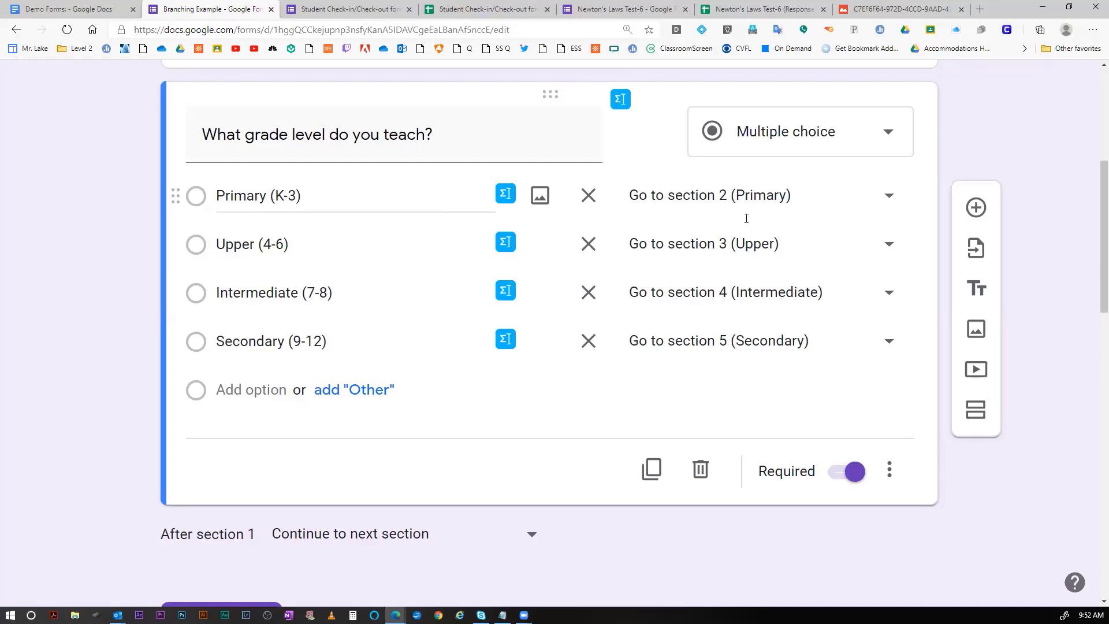
scroll(411, 248, "down", 1)
scroll(414, 253, "up", 1)
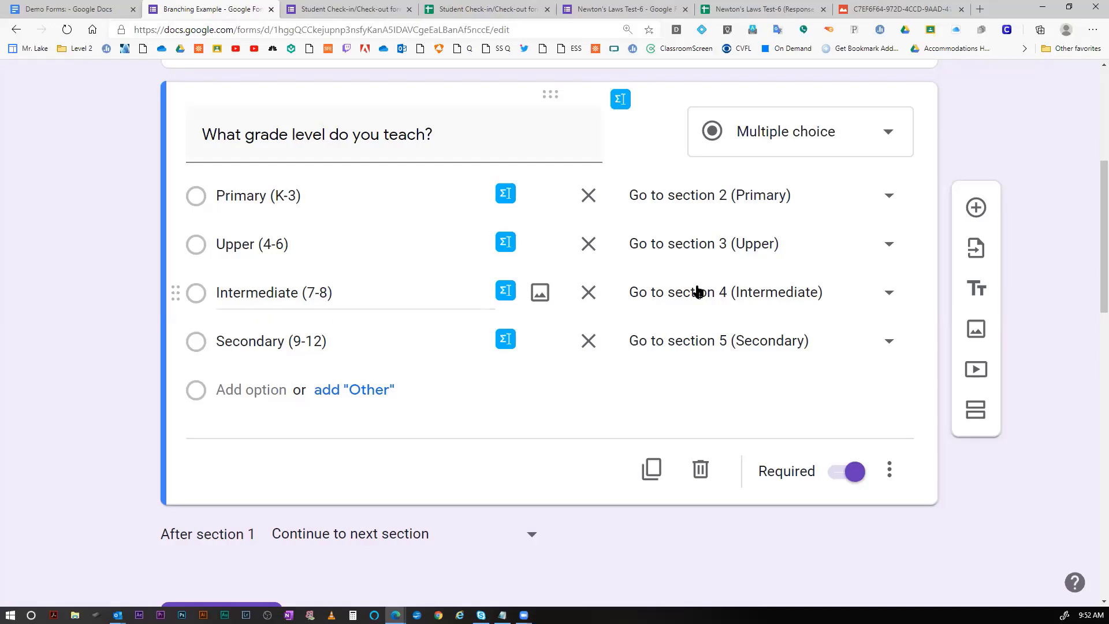
scroll(717, 302, "down", 1)
scroll(656, 317, "down", 1)
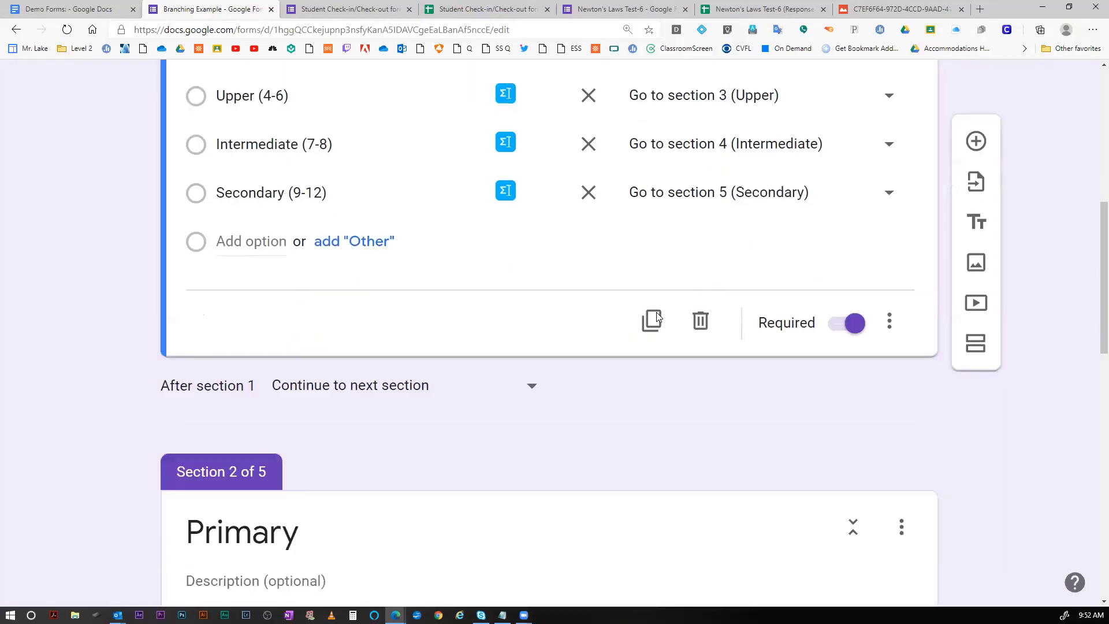
scroll(656, 316, "up", 2)
scroll(657, 313, "down", 8)
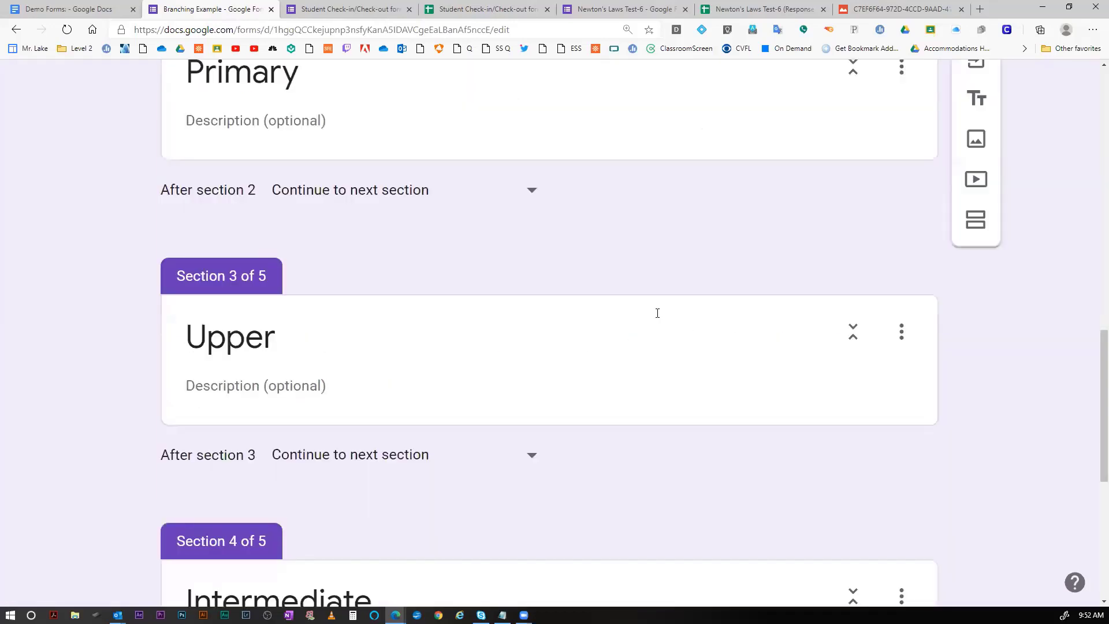
scroll(660, 337, "down", 1)
scroll(762, 272, "down", 5)
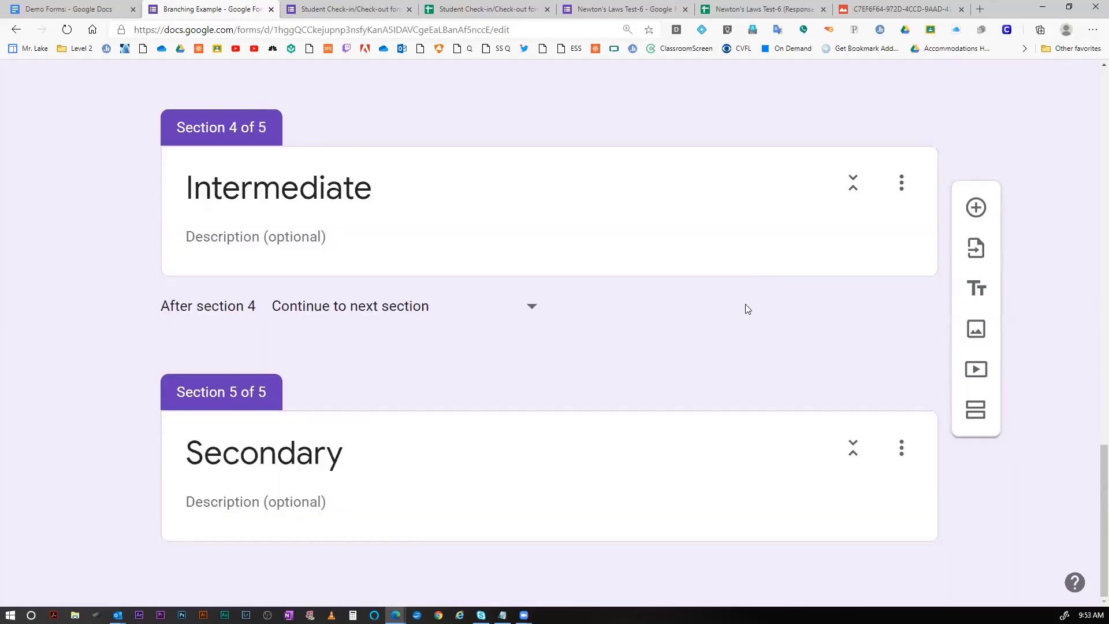
scroll(452, 266, "up", 14)
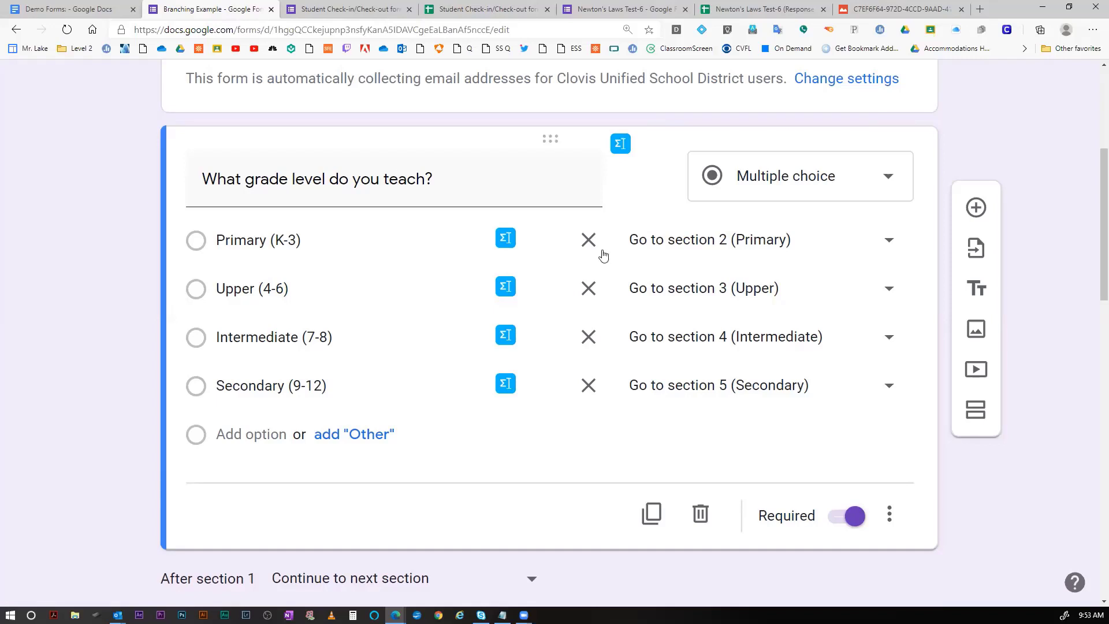
scroll(396, 306, "down", 3)
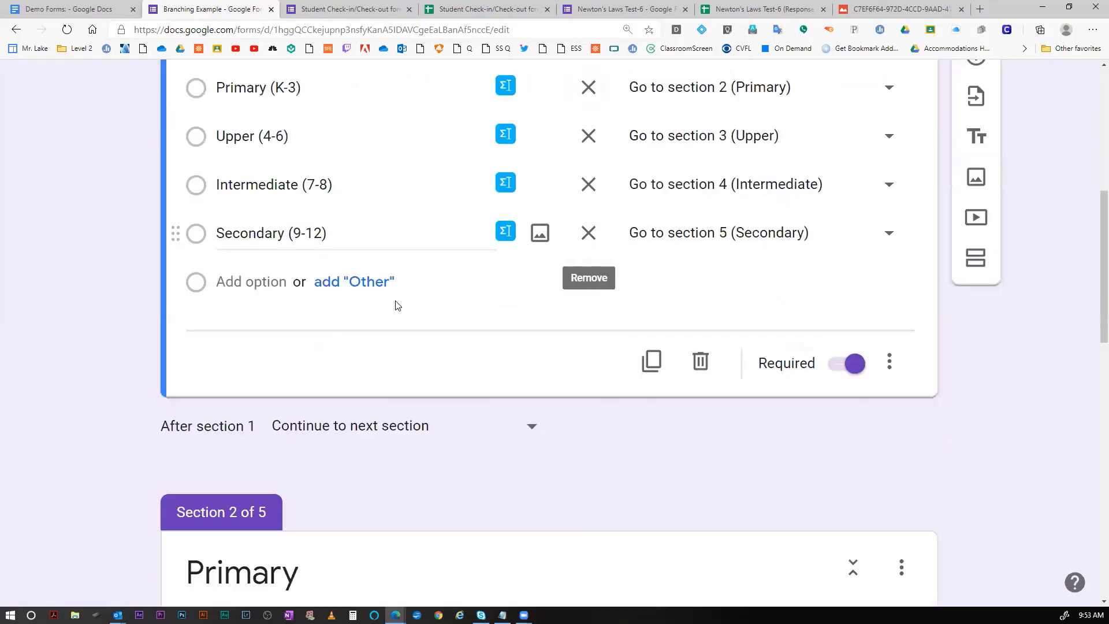
scroll(444, 313, "down", 3)
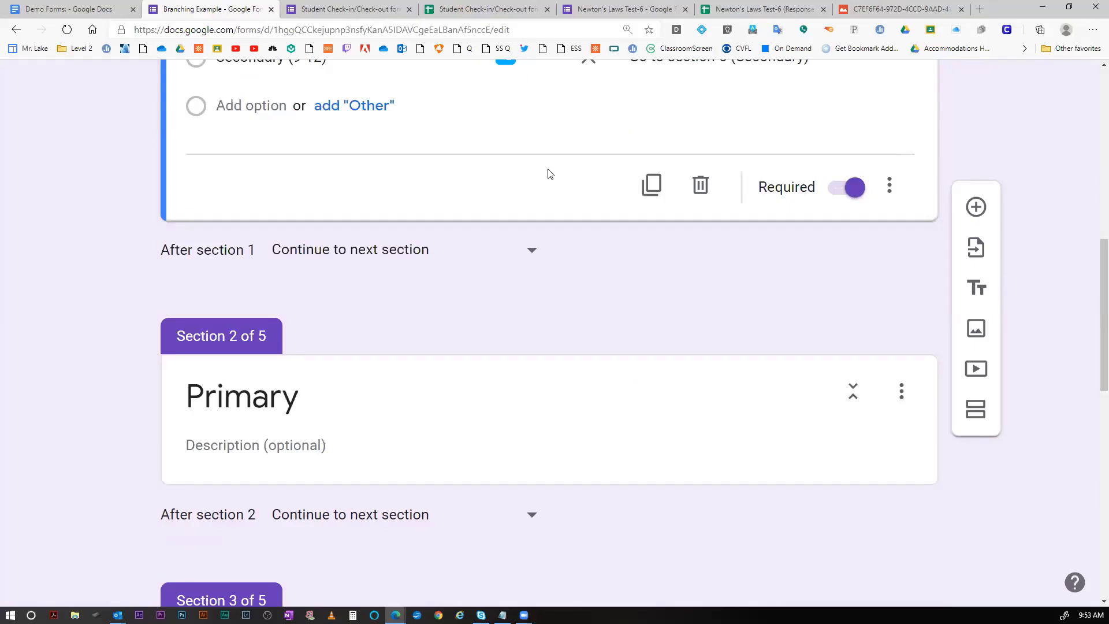
Preview the Branching Example form, answer the grade level question with Upper (4-6) and continue through the sections to submit the response.
scroll(548, 170, "up", 10)
scroll(651, 370, "up", 1)
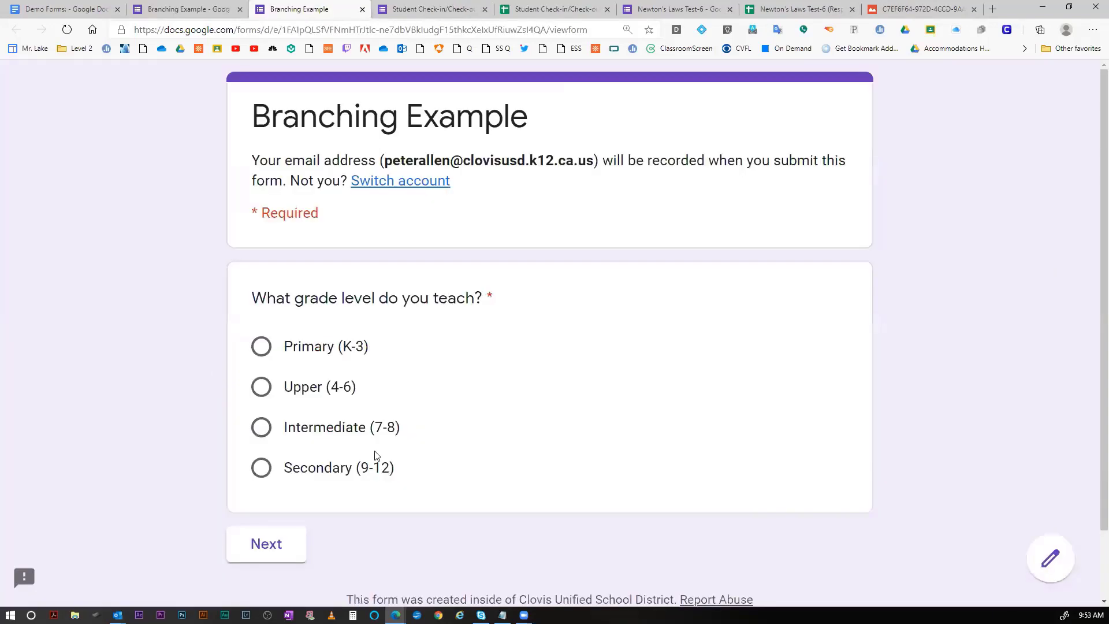
left_click(261, 386)
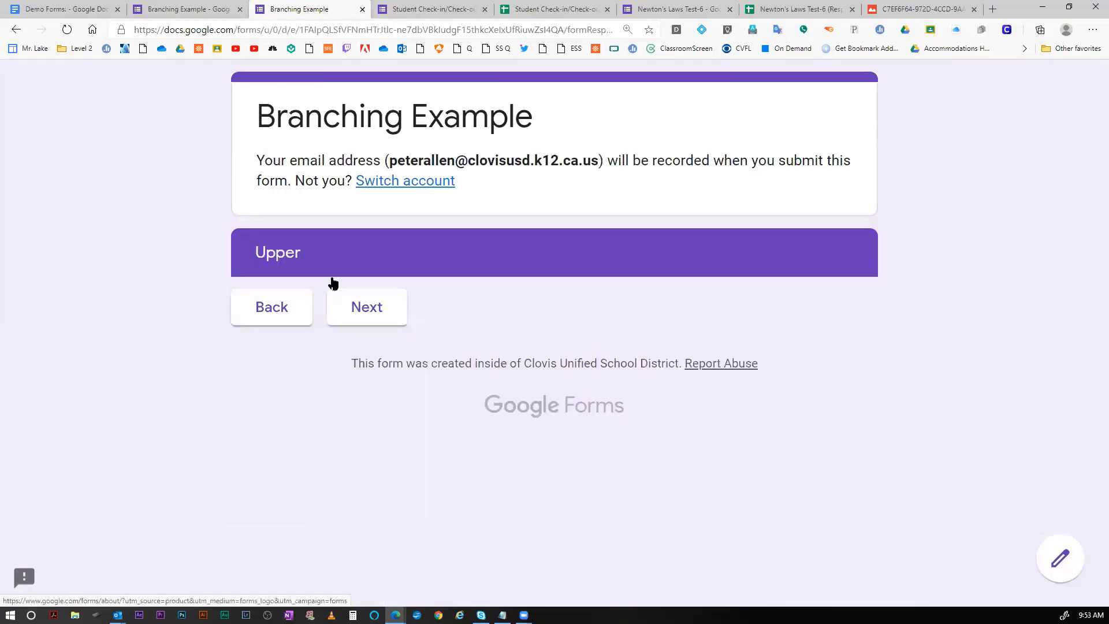
left_click(365, 310)
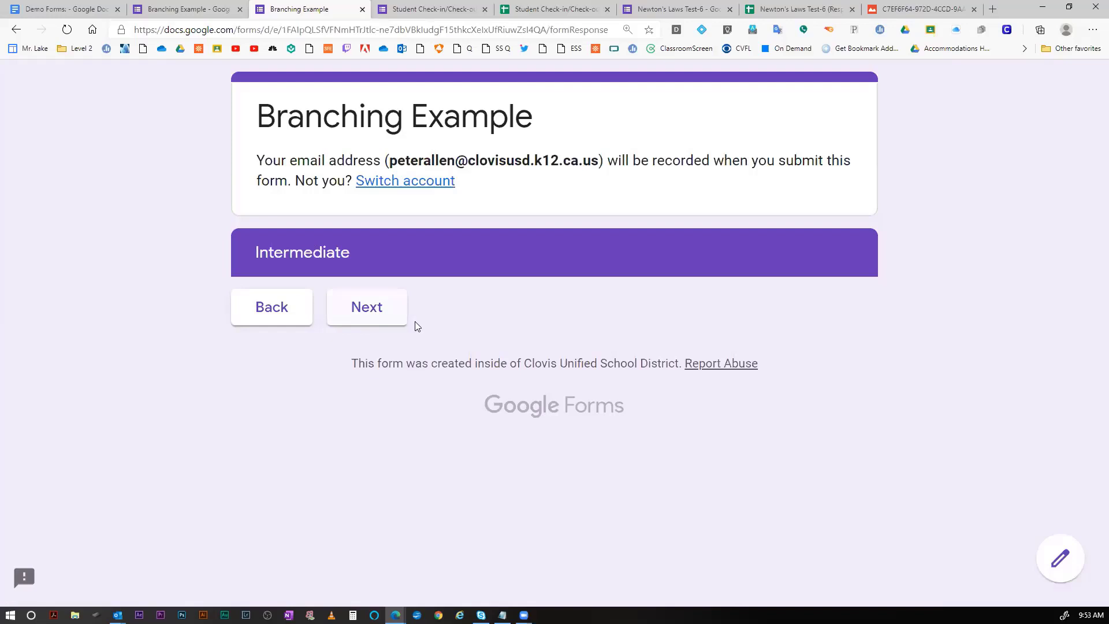
left_click(398, 315)
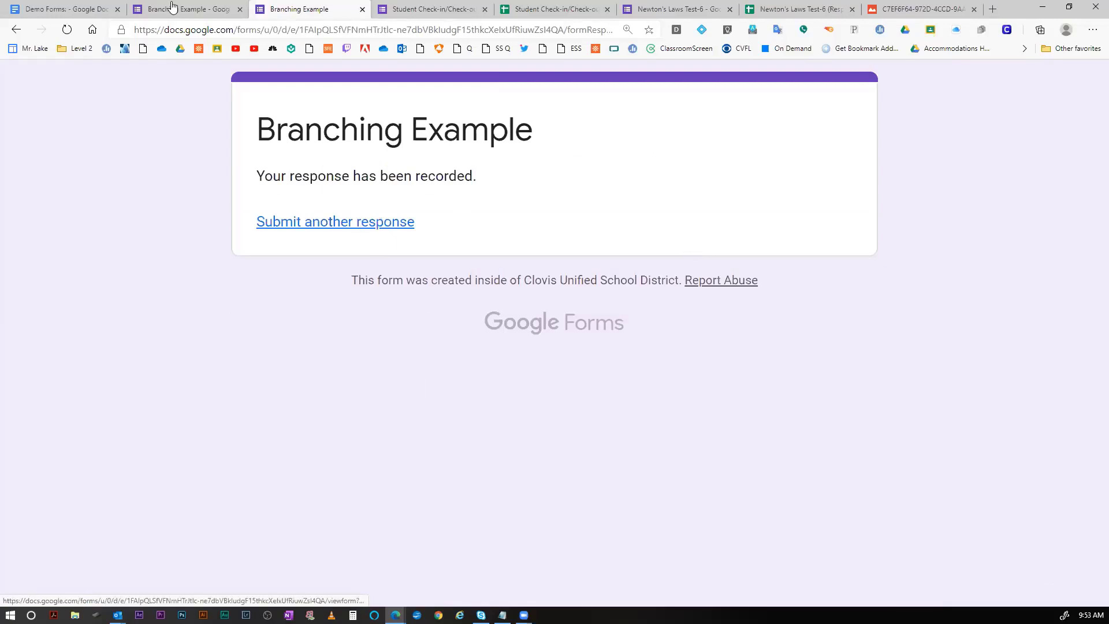
Return to the form editor and review the response summary, including the grade level chart.
key("ctrl+shift+Tab")
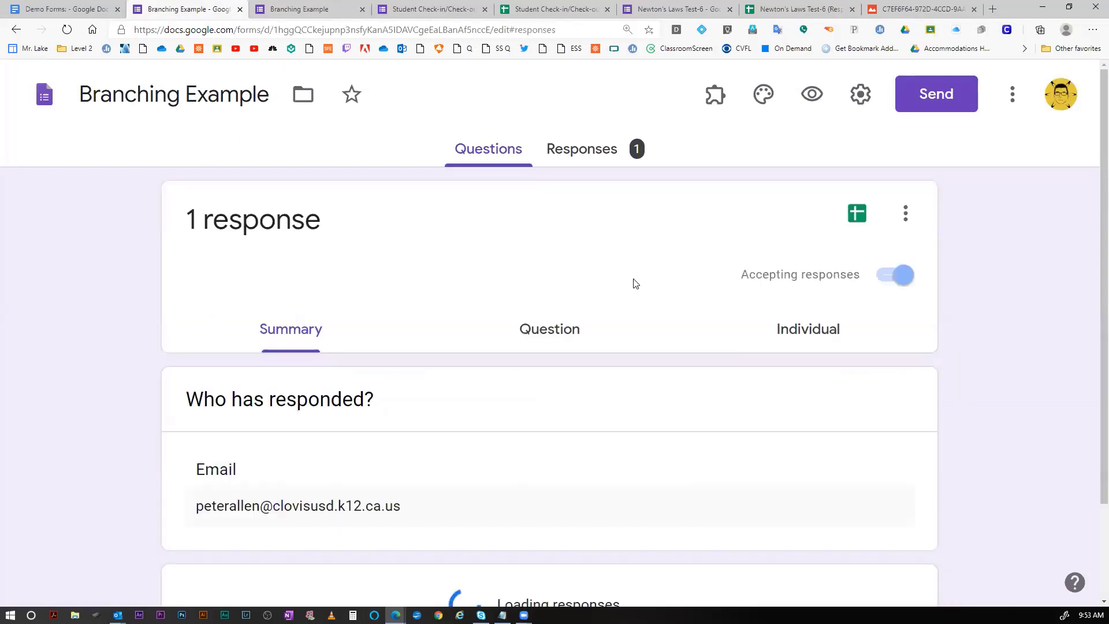
scroll(635, 283, "down", 3)
scroll(442, 317, "down", 3)
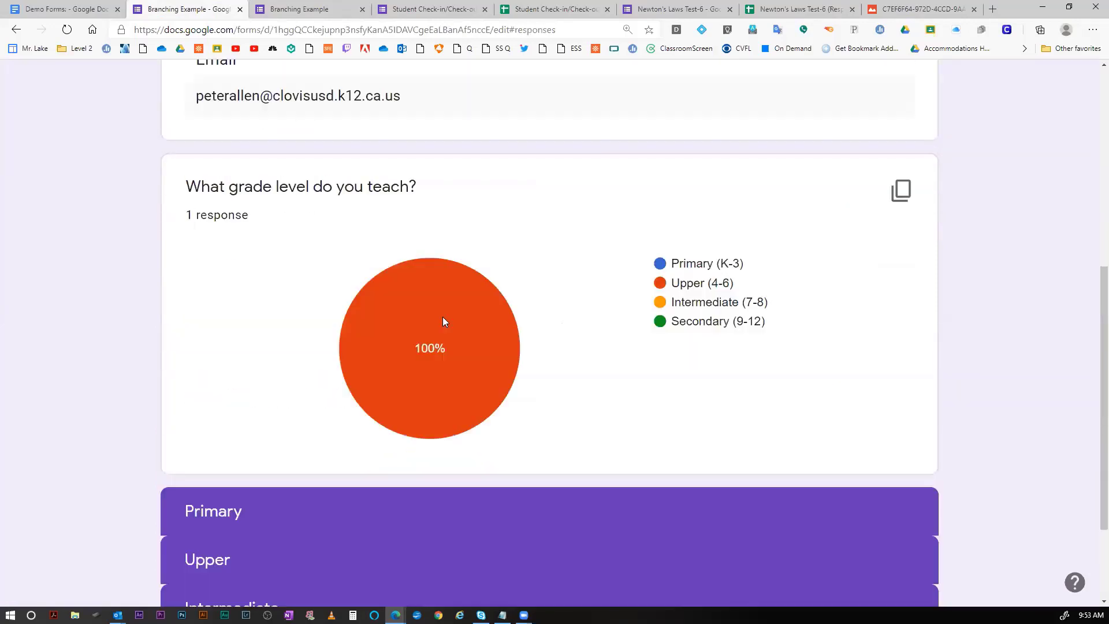
scroll(573, 344, "down", 2)
scroll(575, 344, "up", 5)
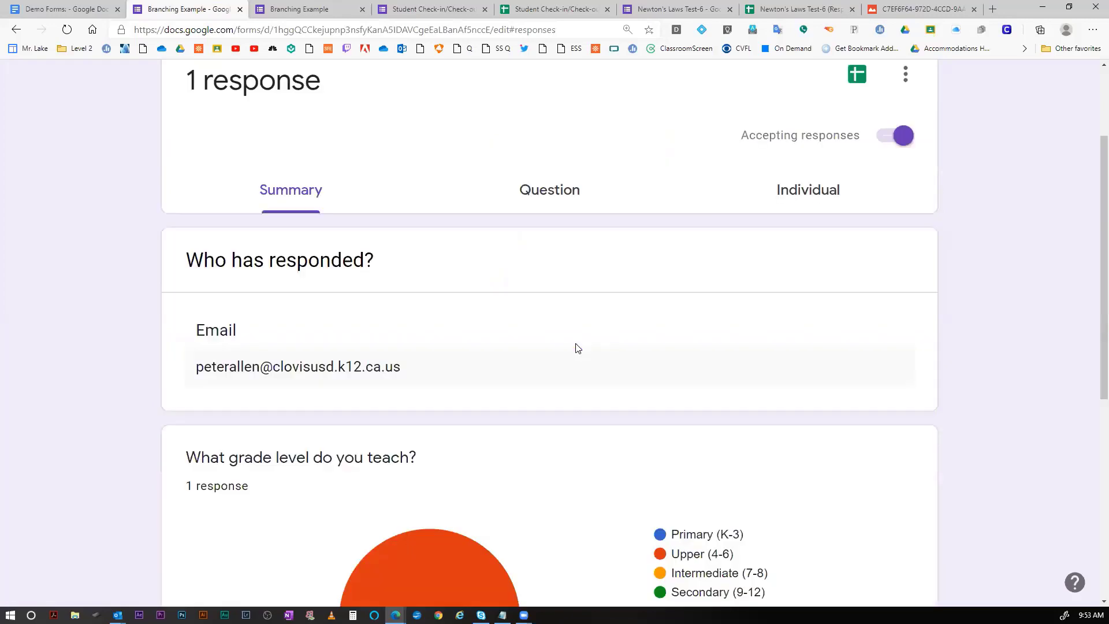
scroll(574, 346, "up", 2)
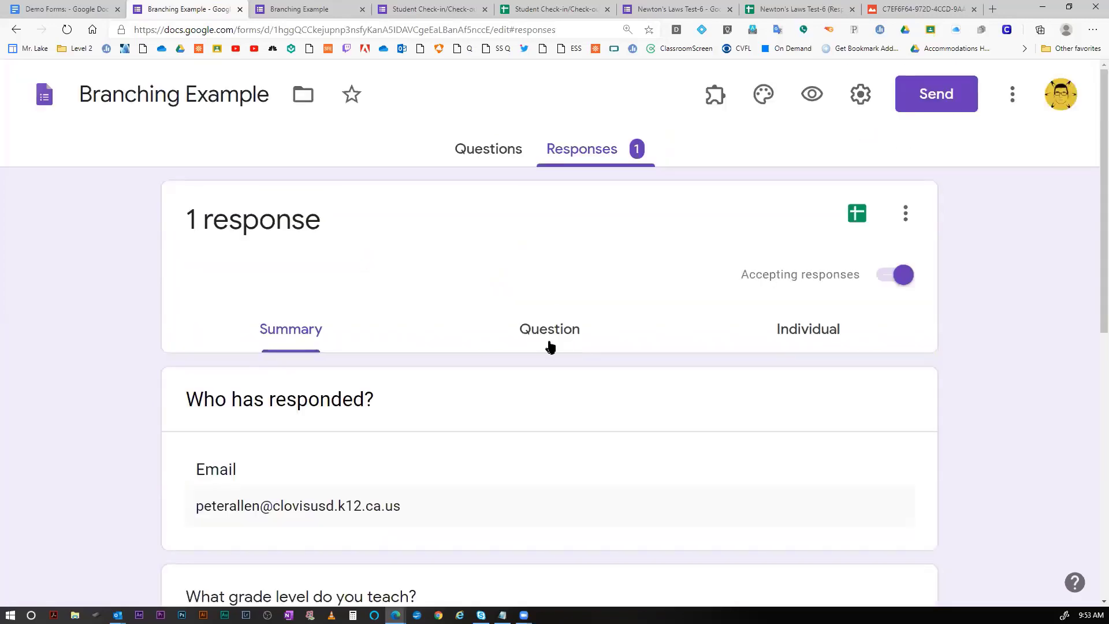
Go back to the form's questions and add a new question to the Primary section.
left_click(492, 150)
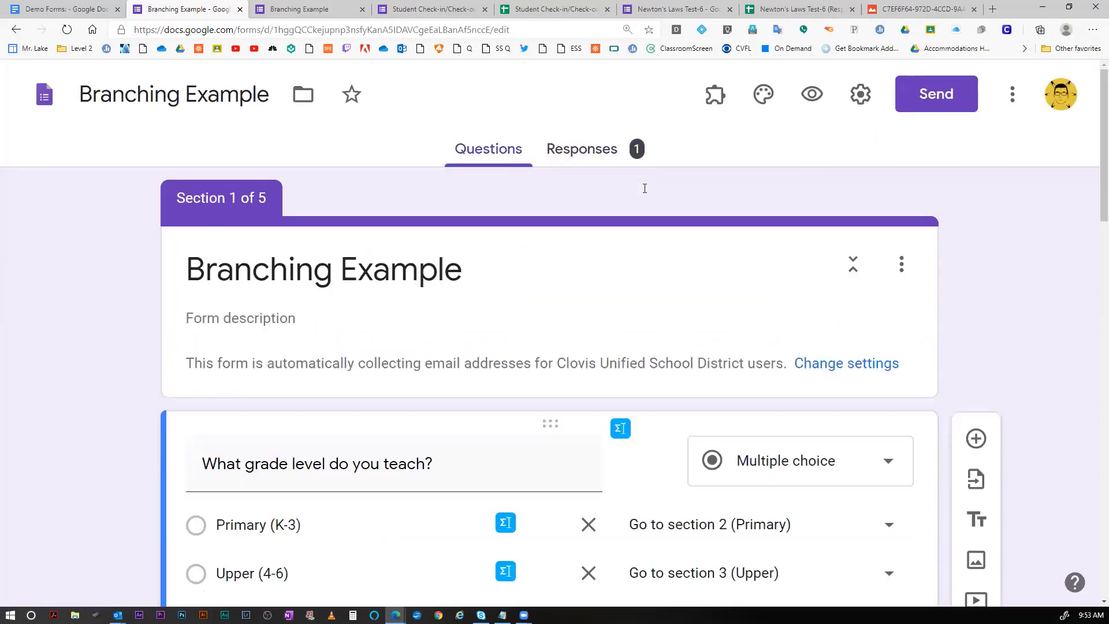
scroll(863, 342, "down", 8)
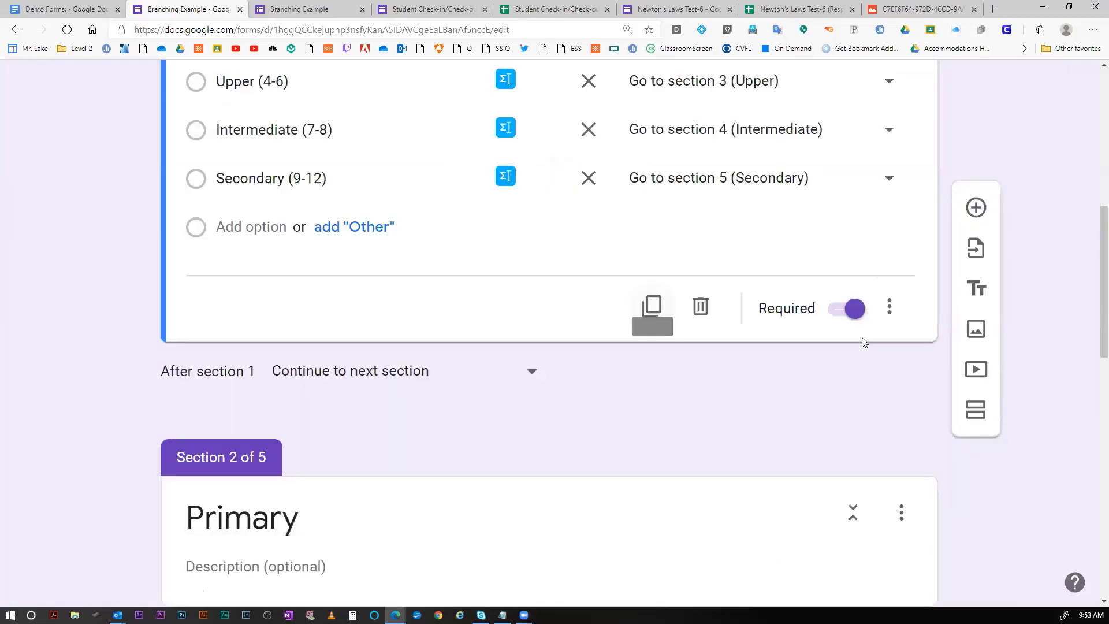
scroll(899, 187, "down", 6)
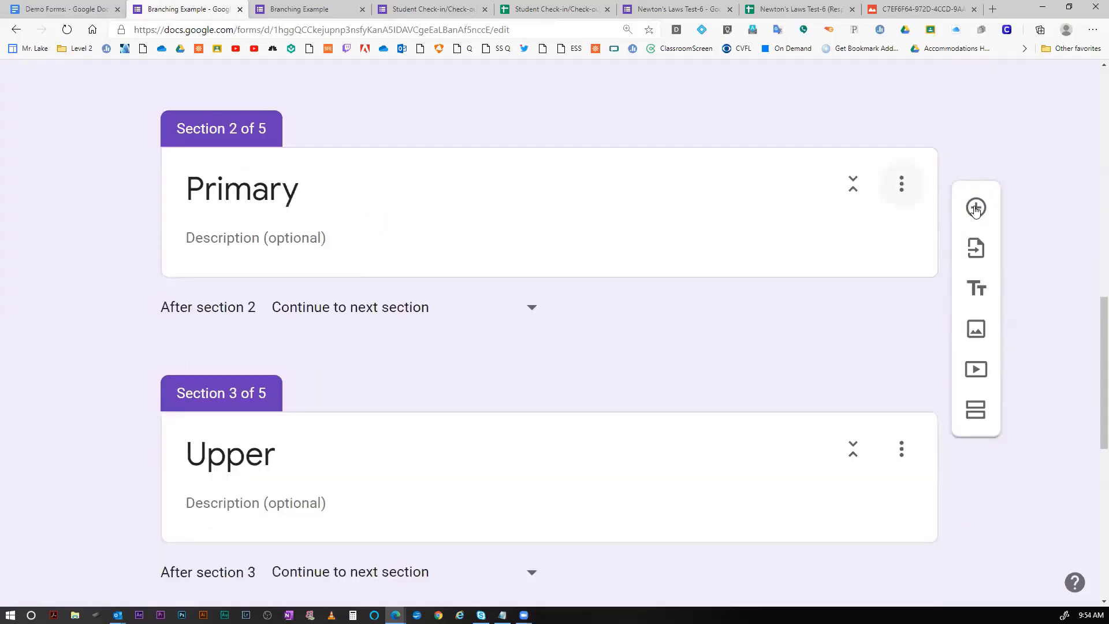
left_click(715, 218)
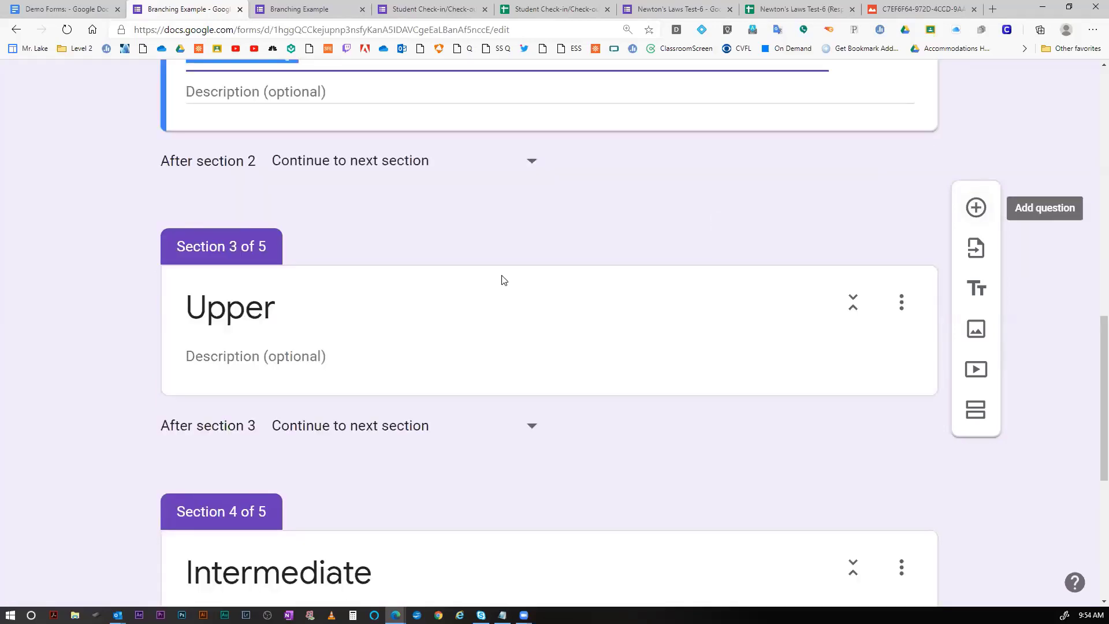
scroll(829, 354, "up", 7)
scroll(975, 326, "down", 2)
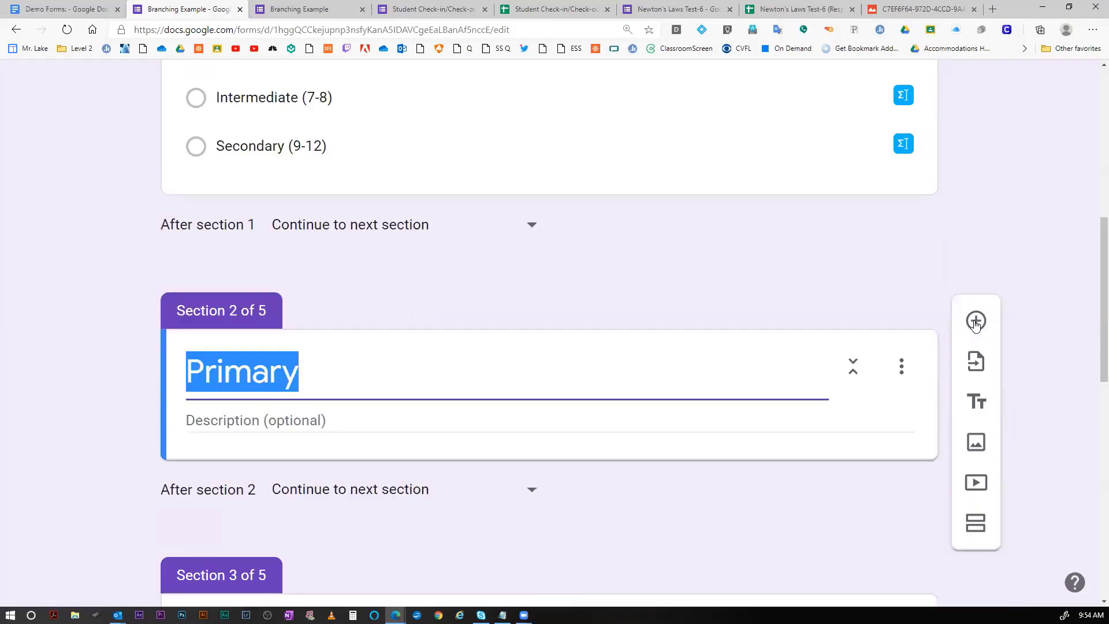
left_click(975, 326)
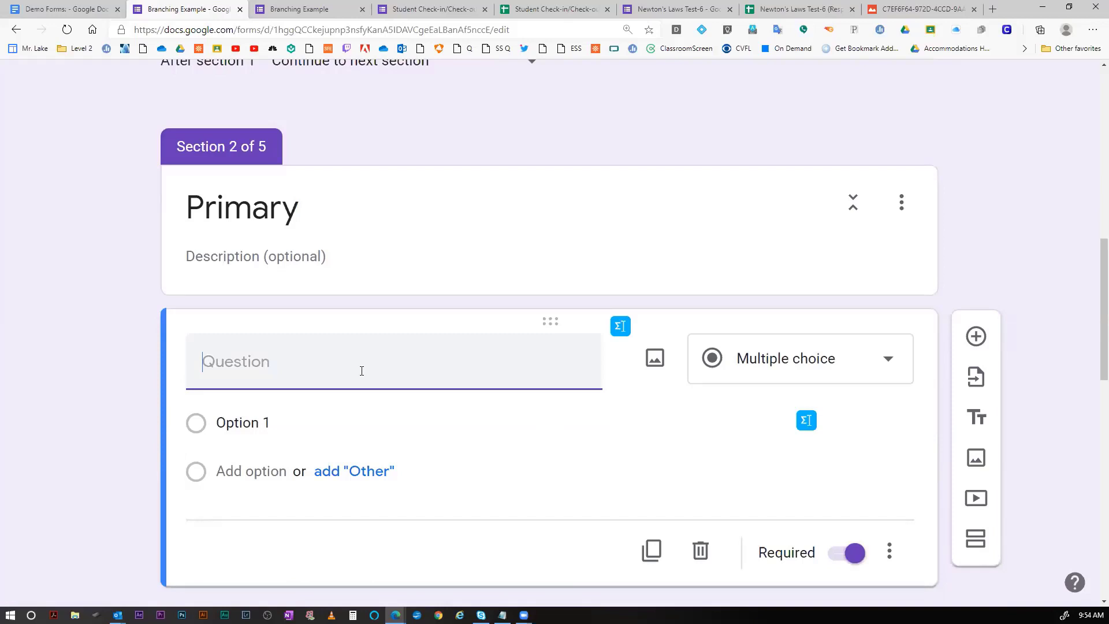
Enter "Do you enjoy it?" as the question and add all the suggested answers Yes, No and Maybe.
type("Do you enjoy ")
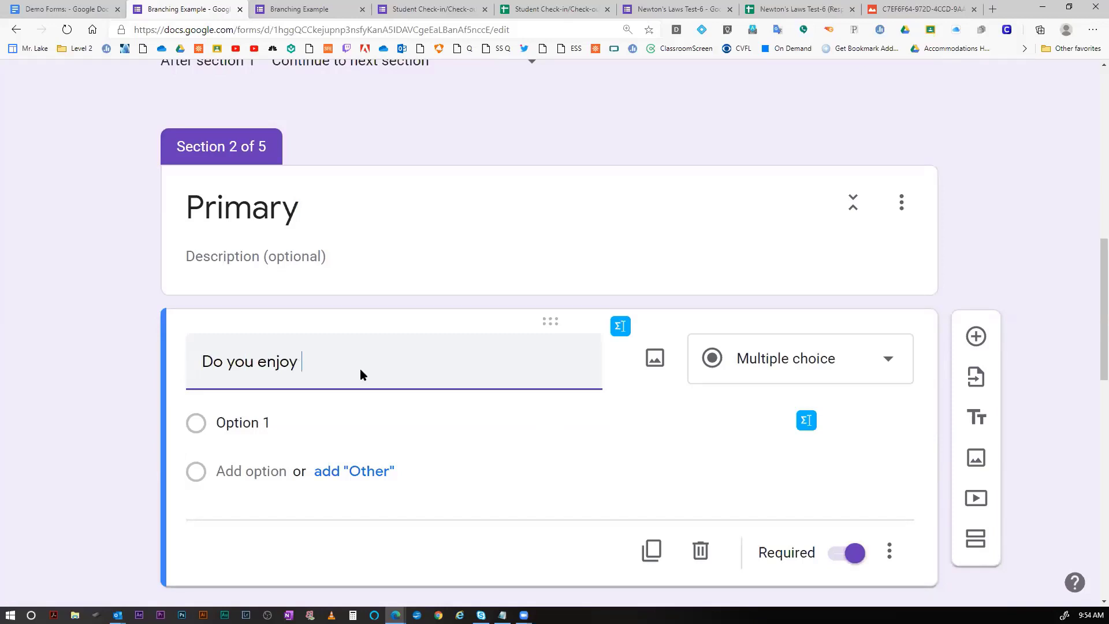
type("it?")
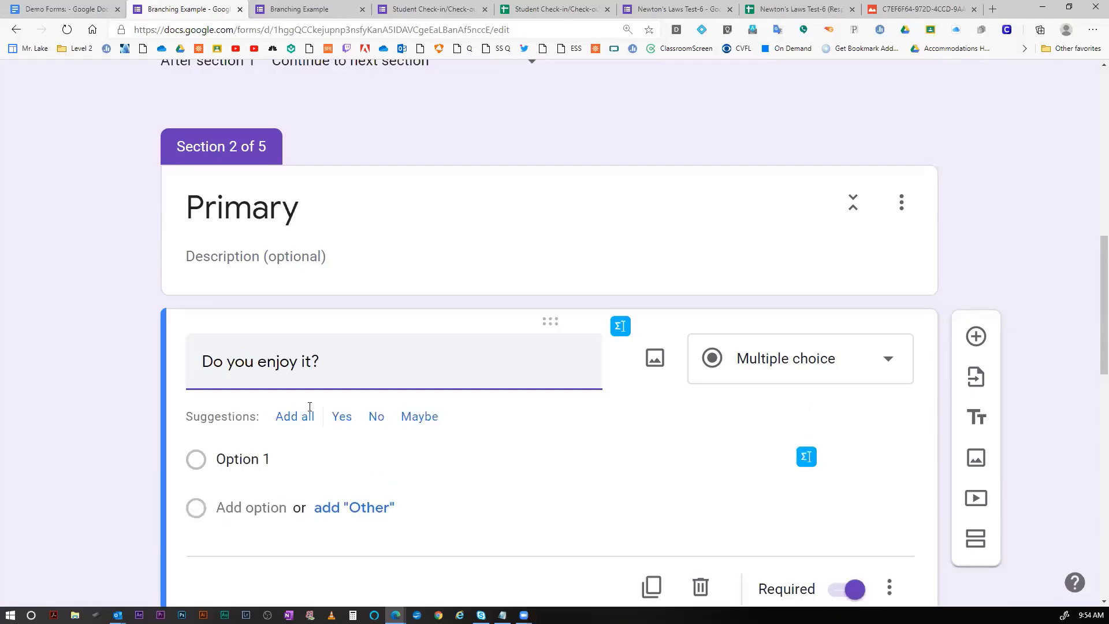
left_click(293, 417)
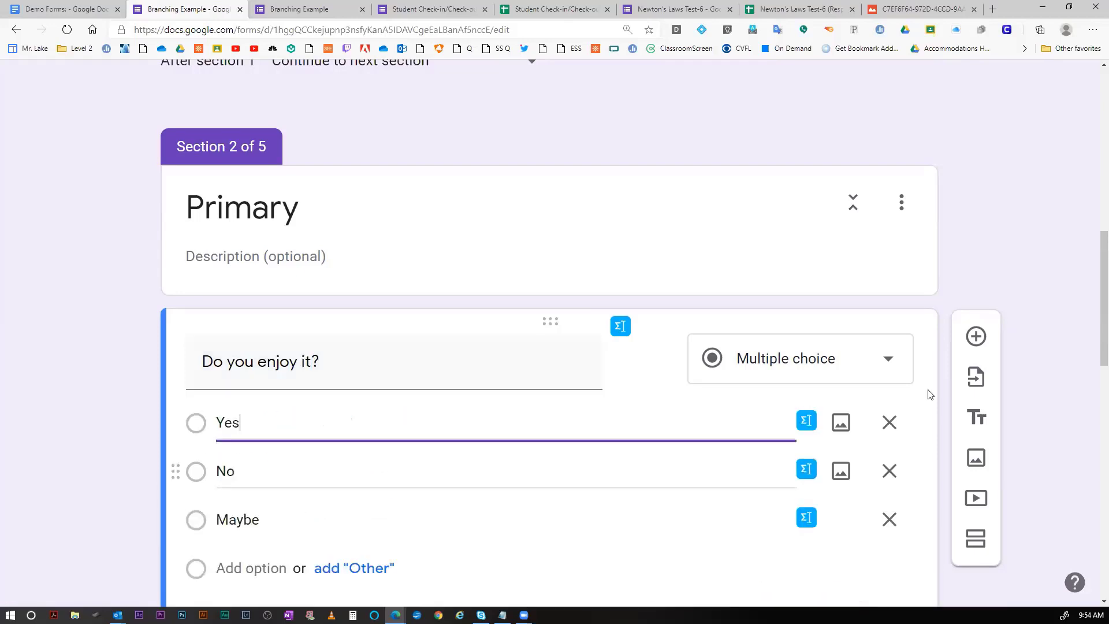
Select the Upper section and add a new question to it.
scroll(915, 386, "down", 4)
scroll(874, 310, "down", 1)
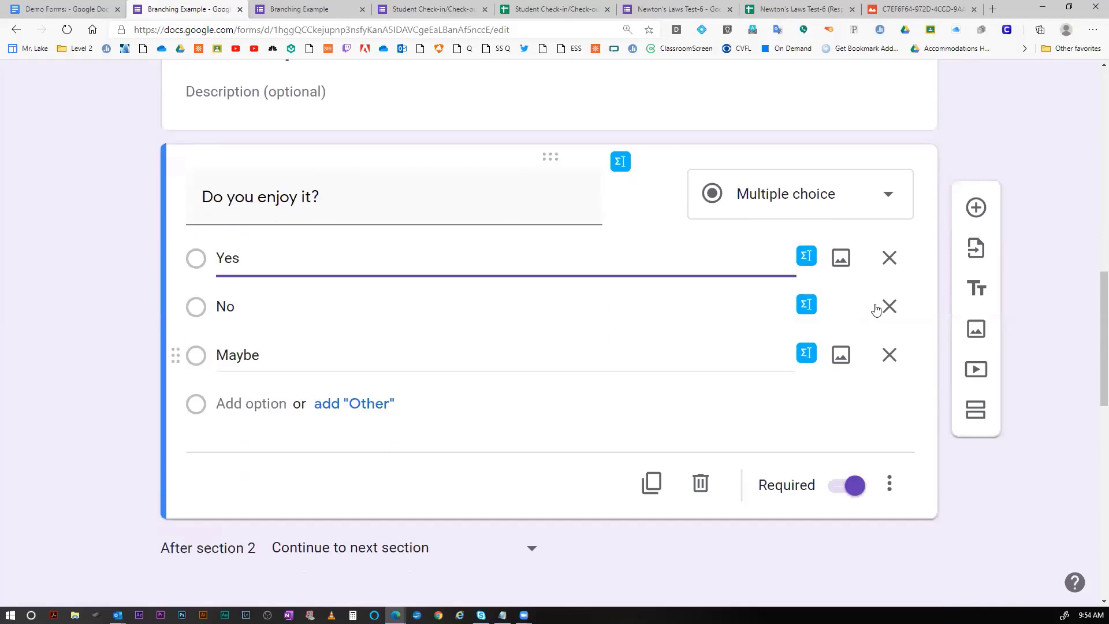
scroll(712, 418, "down", 3)
scroll(269, 367, "down", 3)
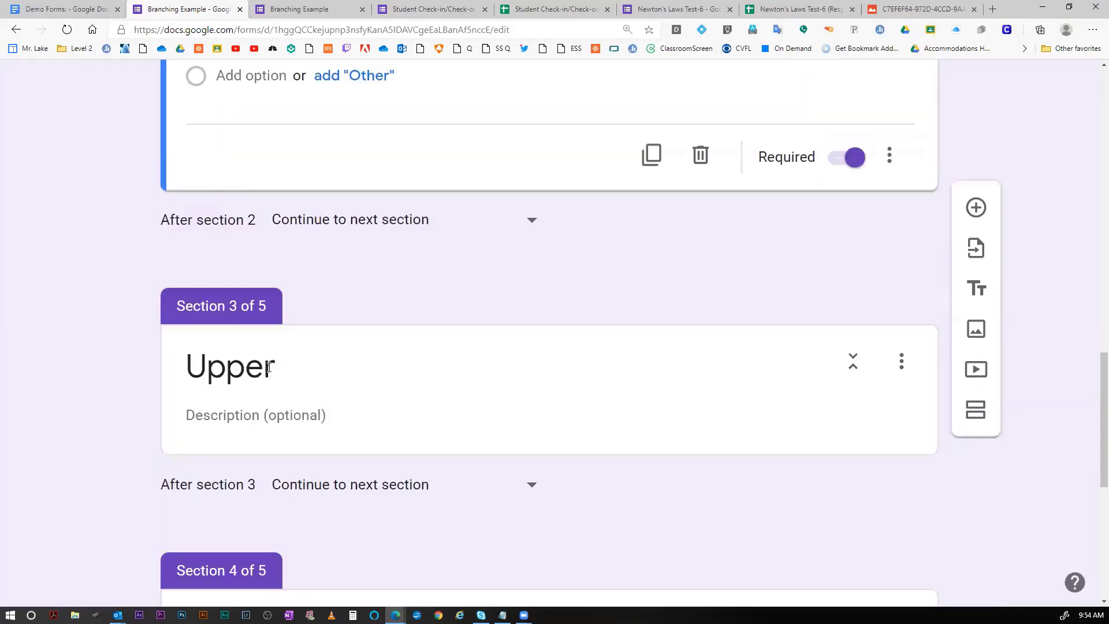
left_click(322, 356)
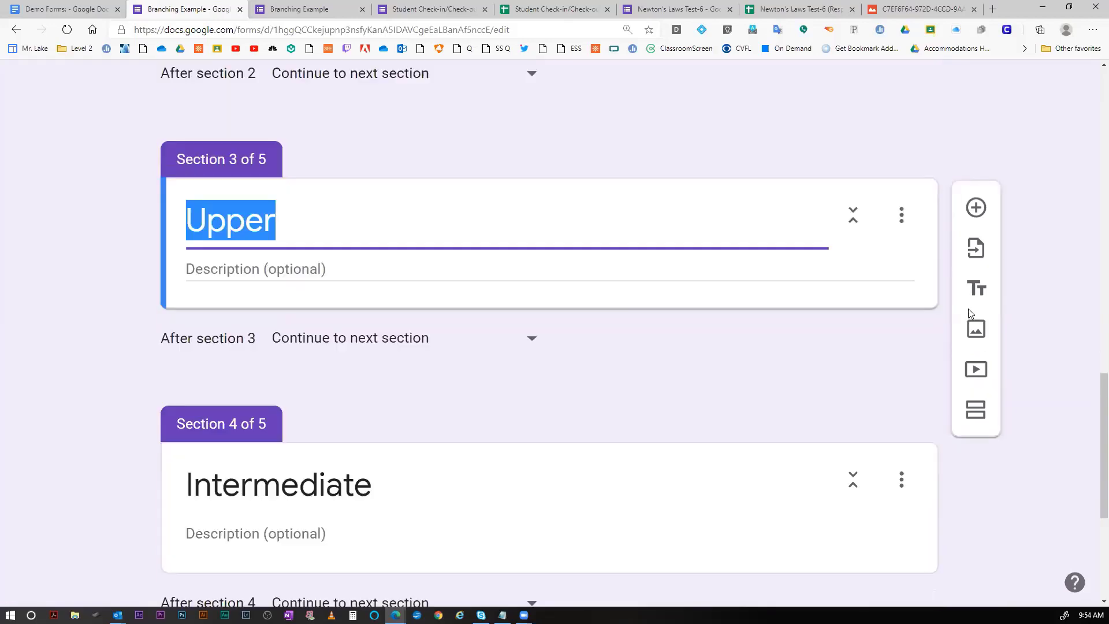
left_click(976, 250)
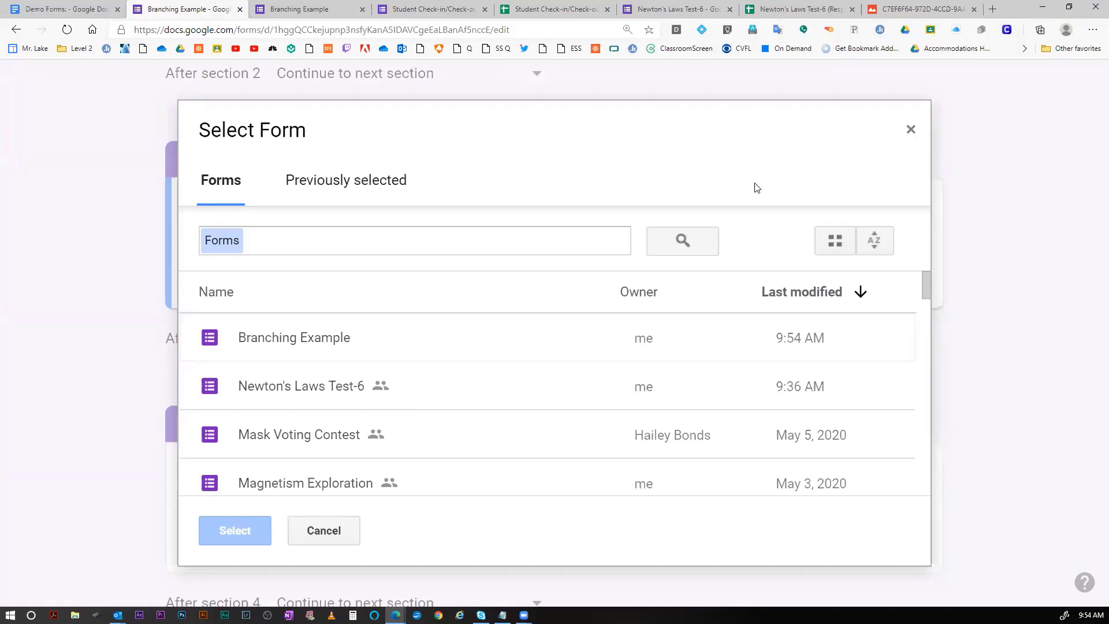
left_click(911, 131)
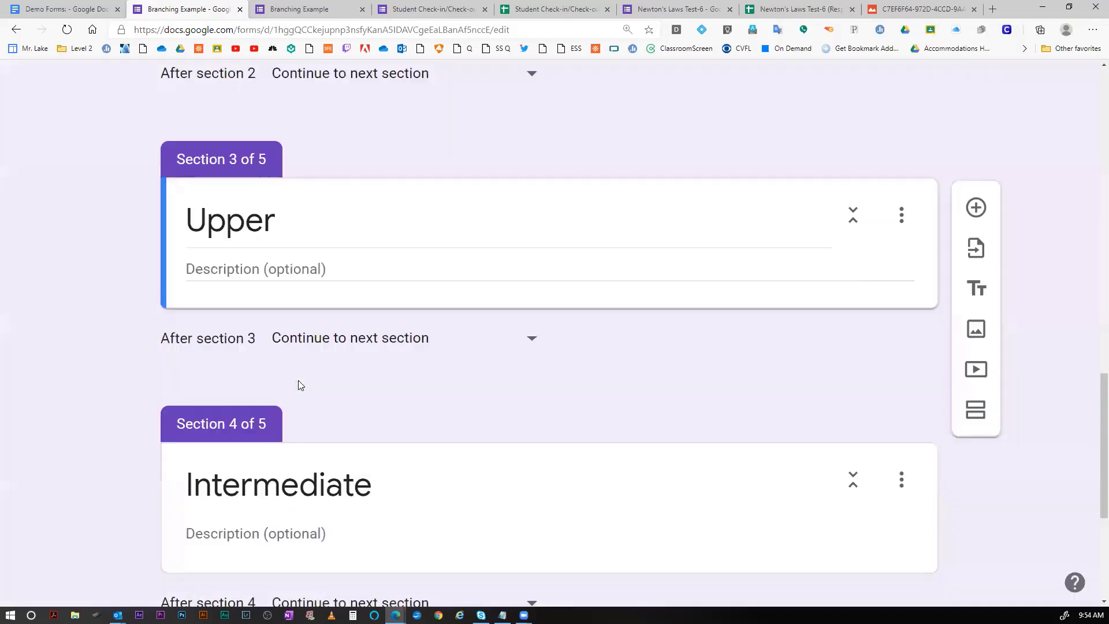
left_click(973, 210)
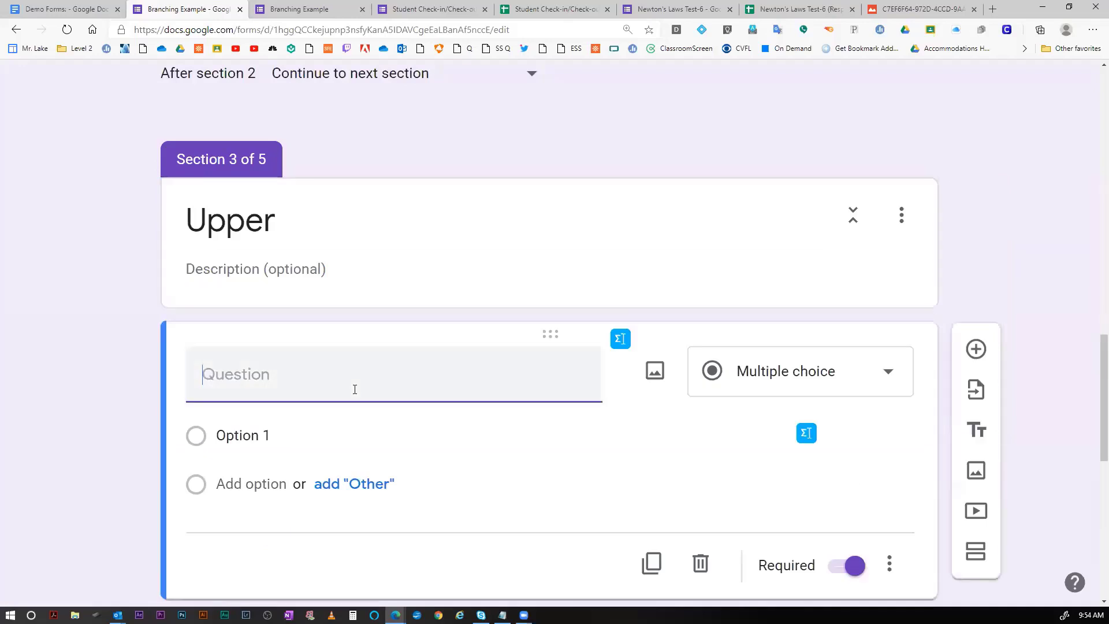
Enter "Do oyou enjoy it?" as the Upper section's question and add all the suggested answers Yes, No and Maybe.
type("Do oyou en")
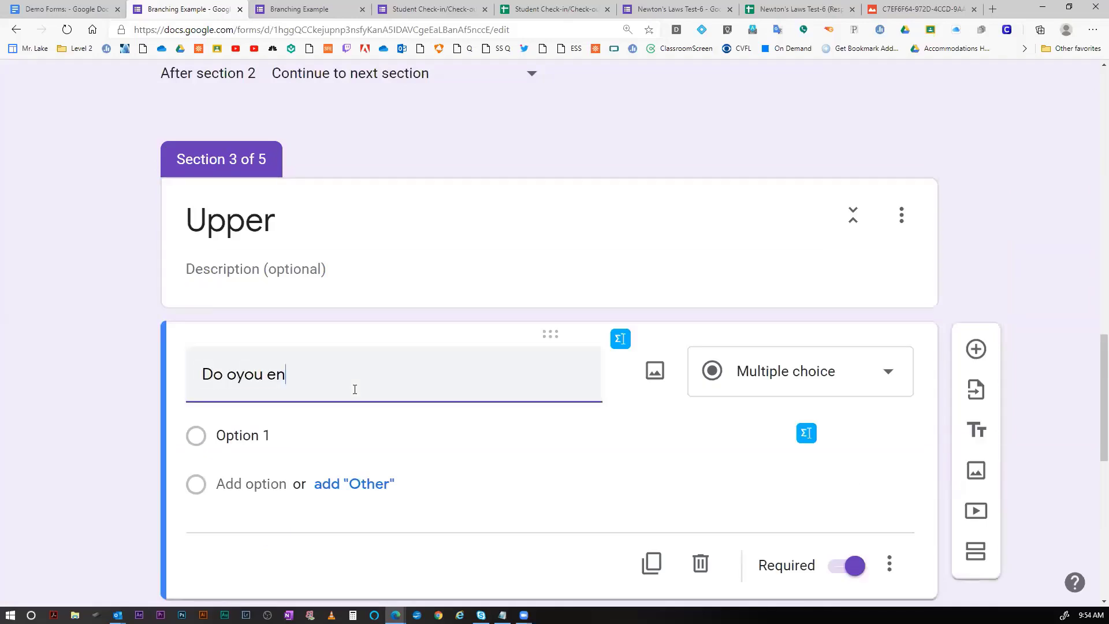
type("joy it?")
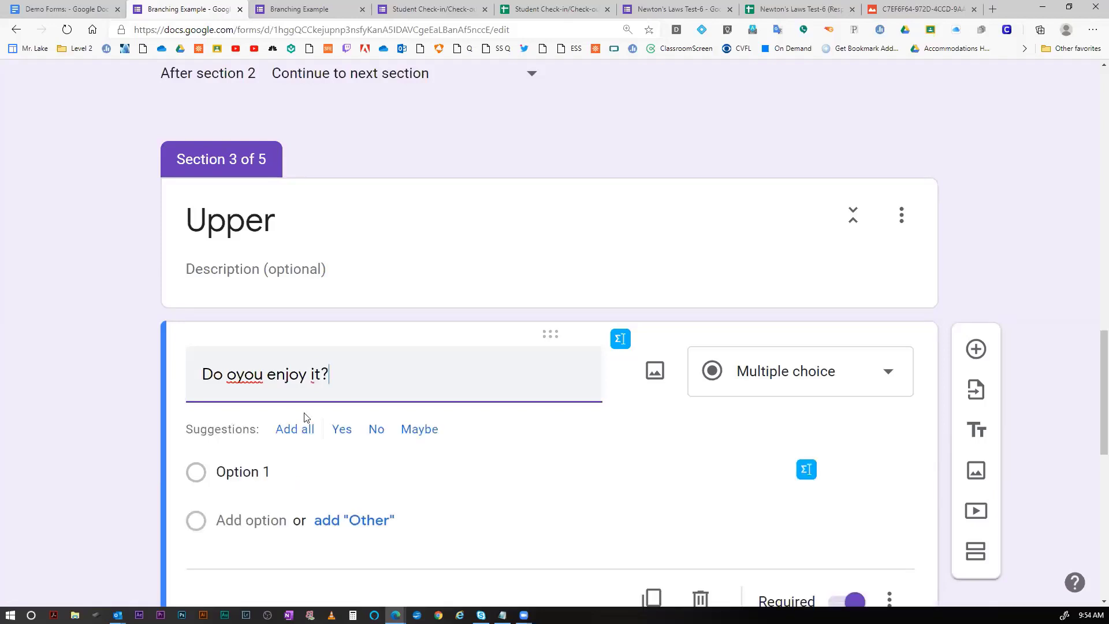
left_click(296, 431)
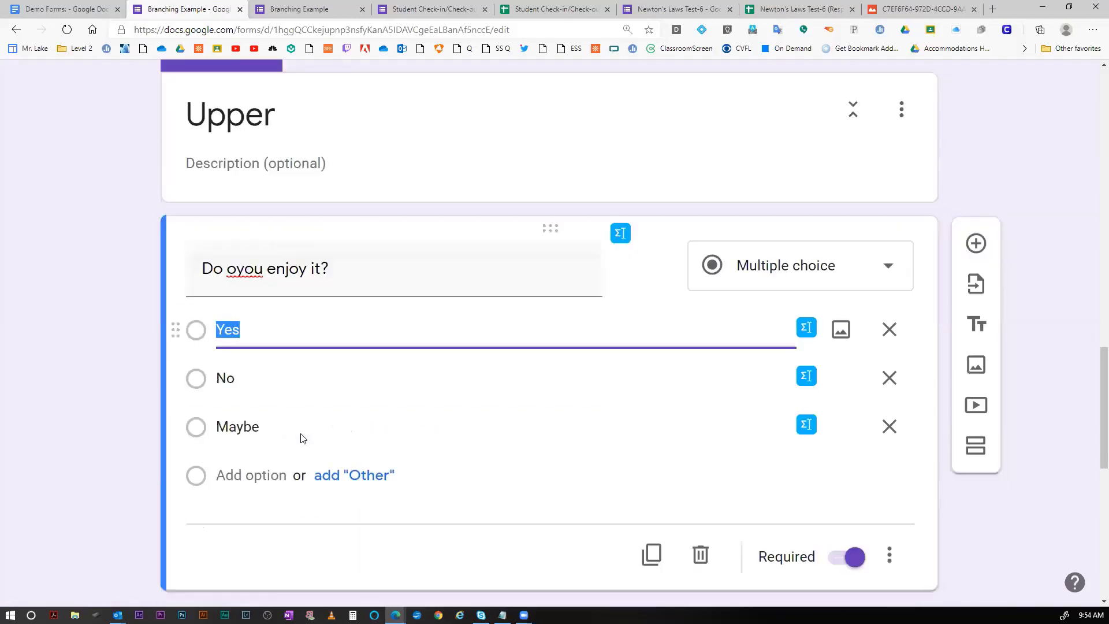
Preview the form, answer the grade level question with Upper (4-6) and continue to the Upper section.
scroll(976, 357, "up", 7)
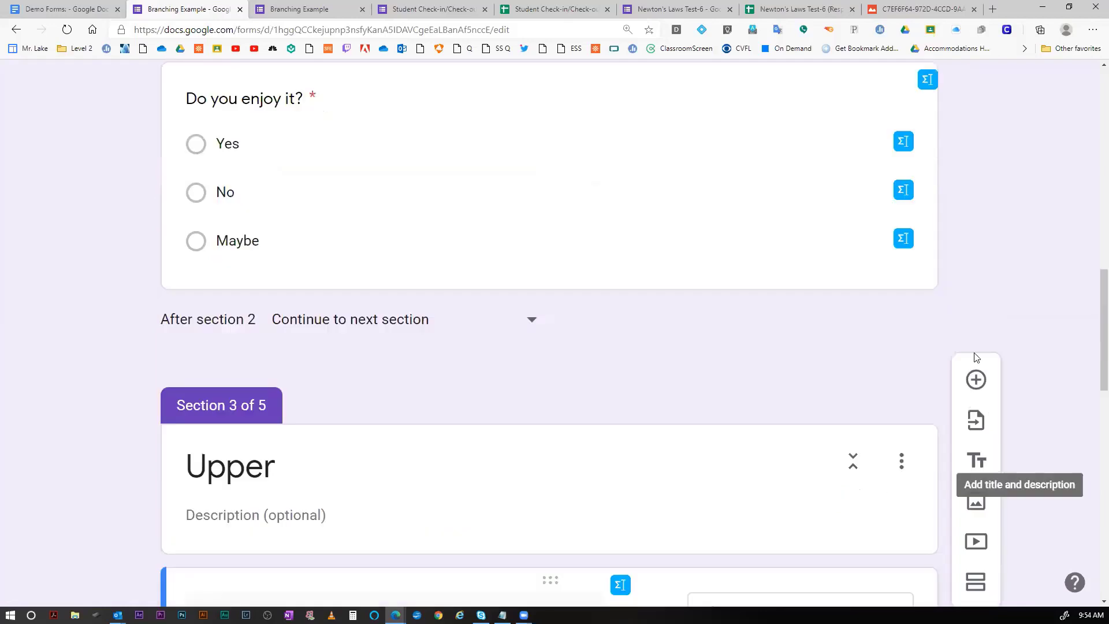
scroll(974, 269, "up", 7)
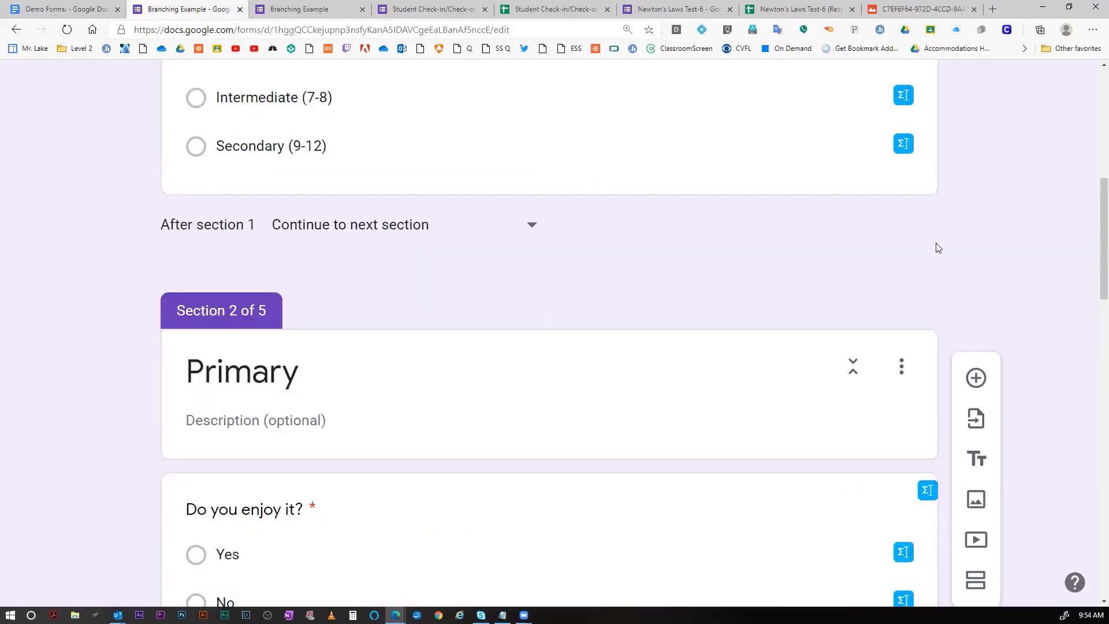
scroll(942, 246, "up", 8)
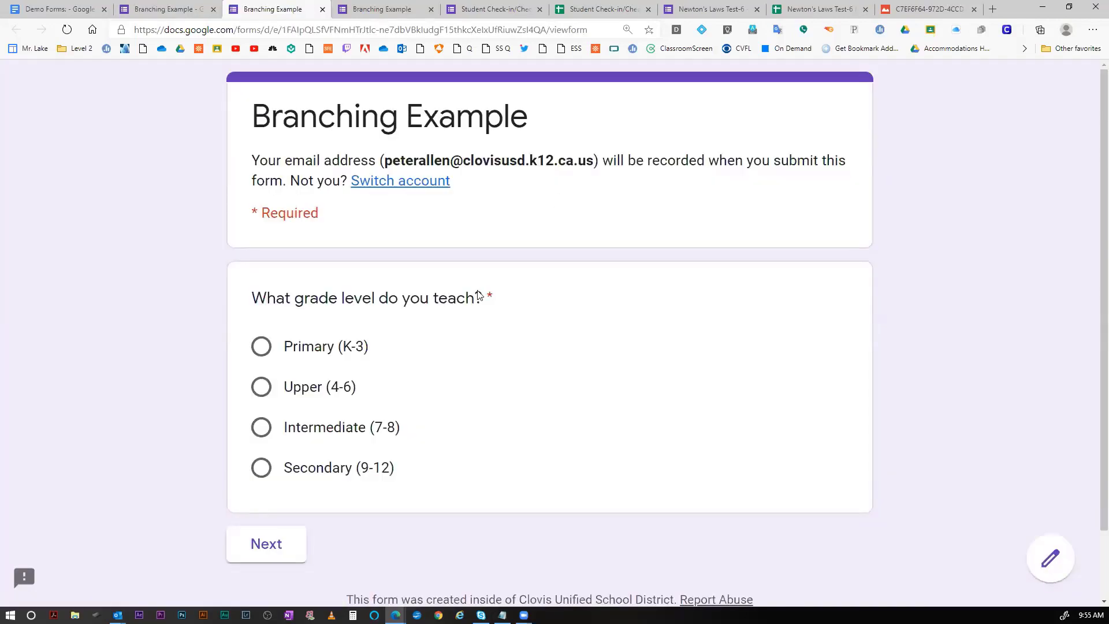
left_click(259, 388)
left_click(277, 542)
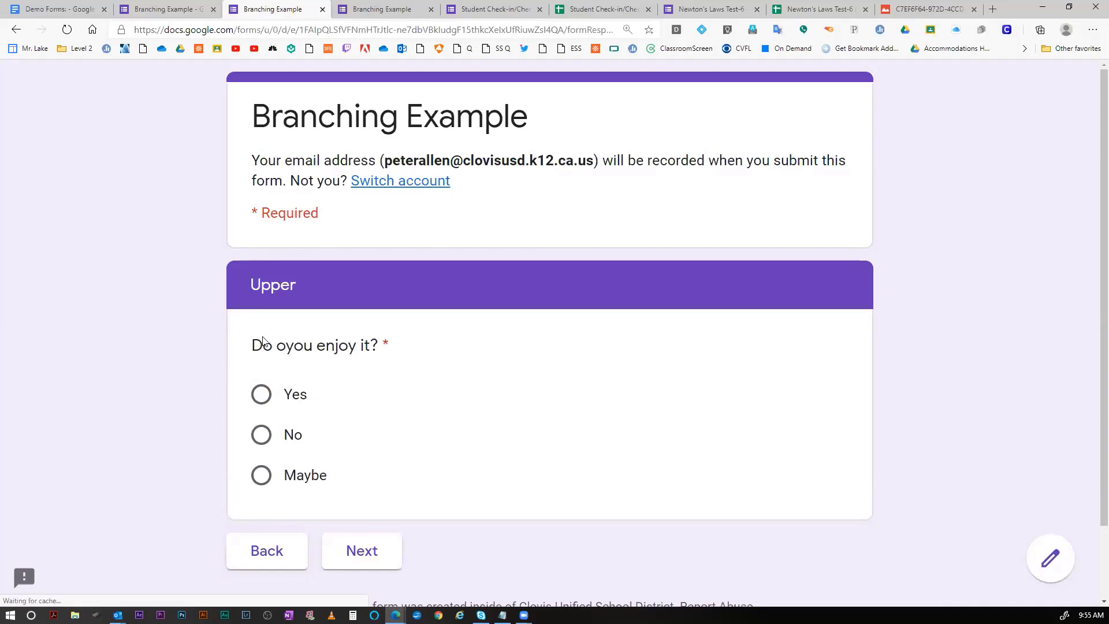
Answer the Upper section's question with Yes and continue through the remaining sections to submit the response.
scroll(371, 449, "down", 2)
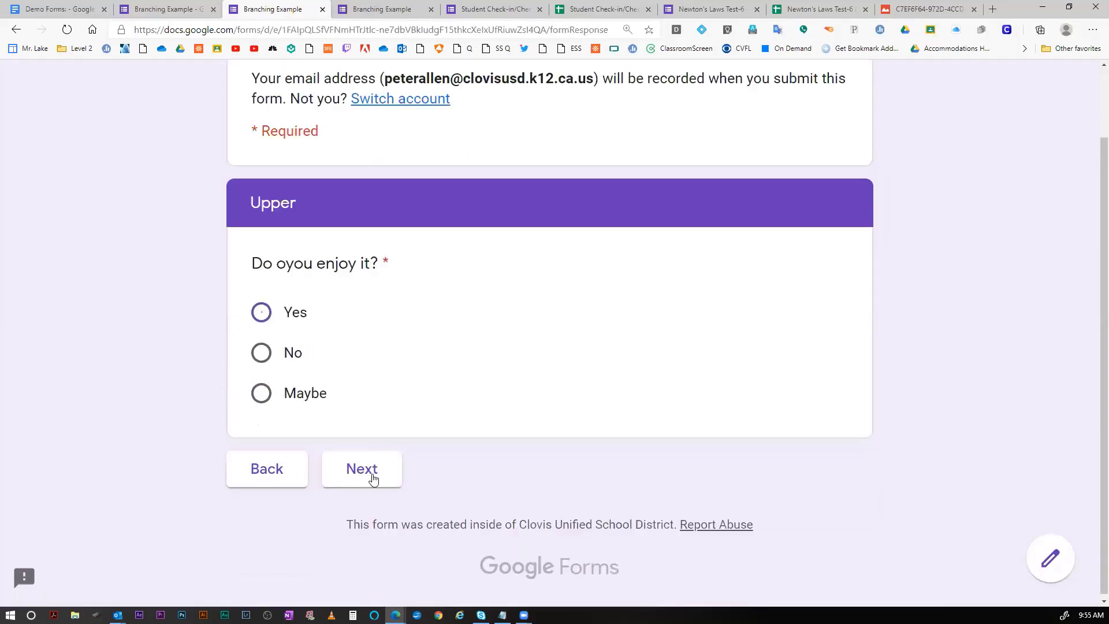
left_click(262, 312)
left_click(370, 473)
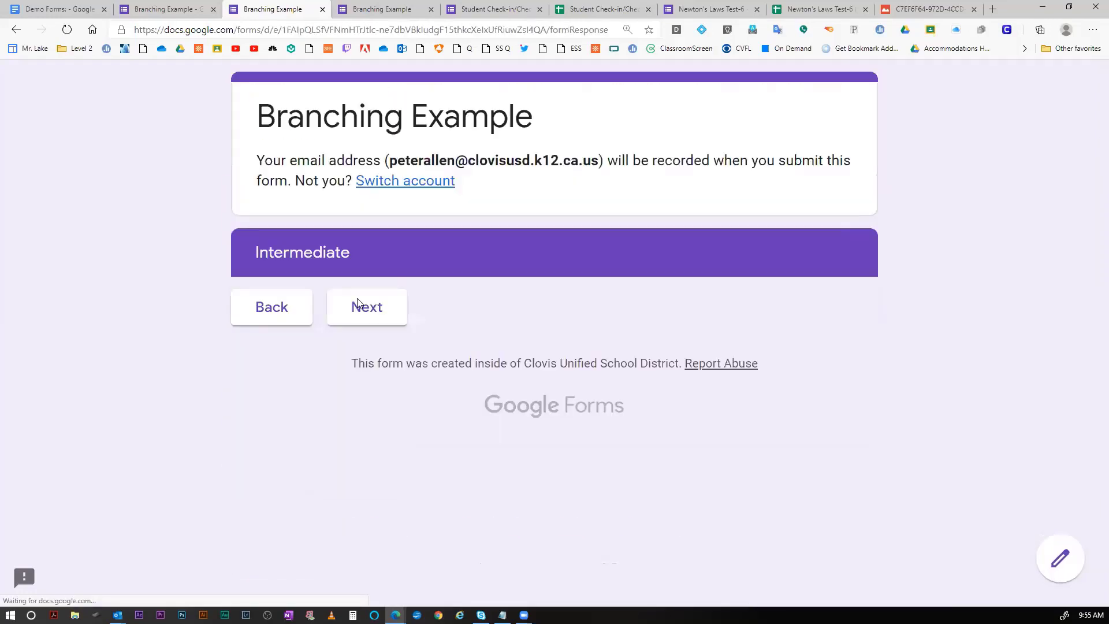
left_click(366, 311)
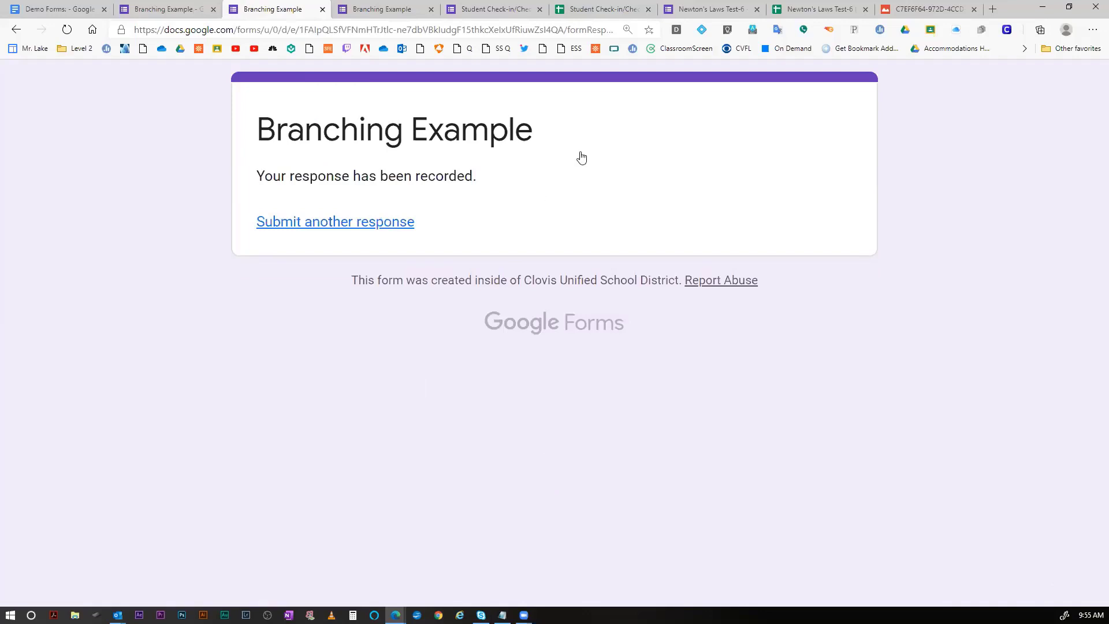
Return to the form editor and review the response summary for the grade level question and the Primary and Upper sections.
left_click(167, 10)
left_click(581, 157)
scroll(594, 286, "down", 10)
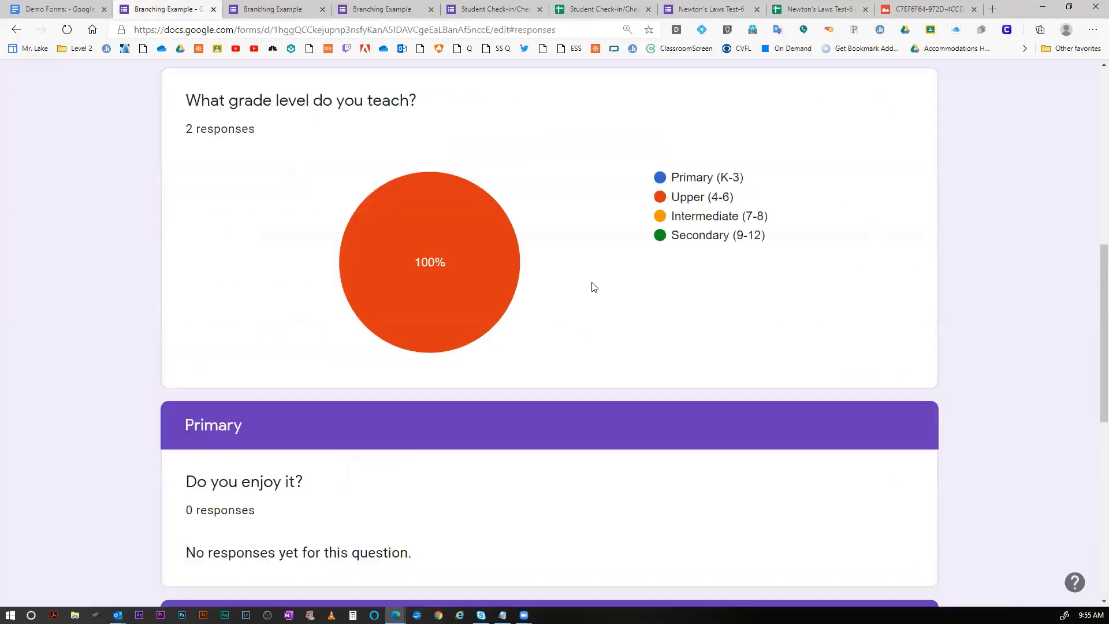
scroll(594, 287, "down", 9)
scroll(594, 287, "down", 1)
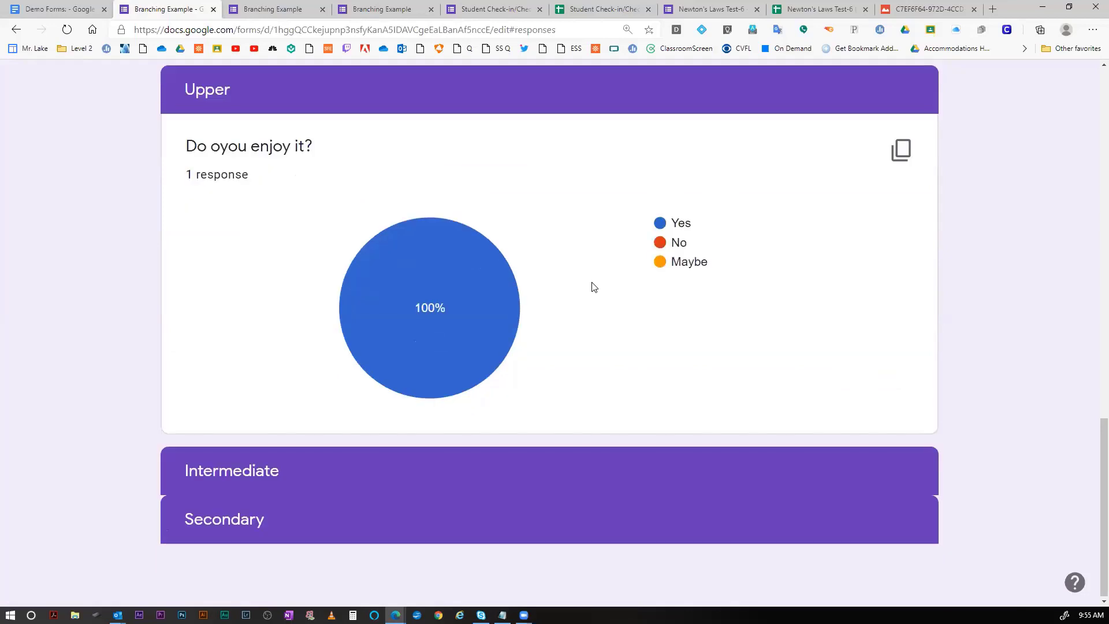
scroll(594, 287, "up", 7)
scroll(591, 283, "up", 5)
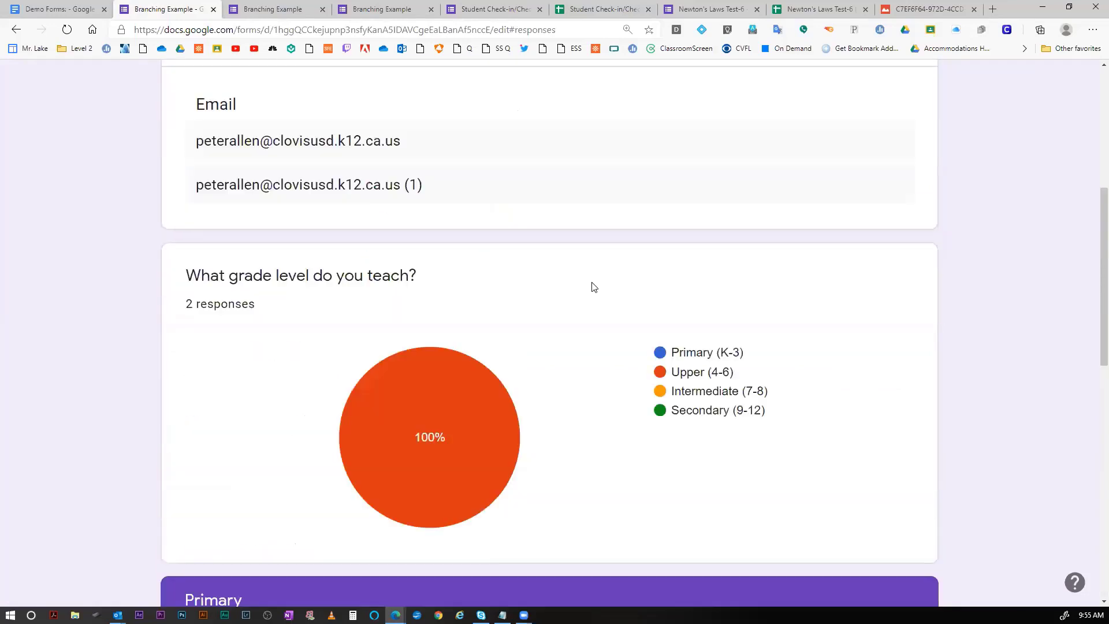
scroll(594, 287, "up", 6)
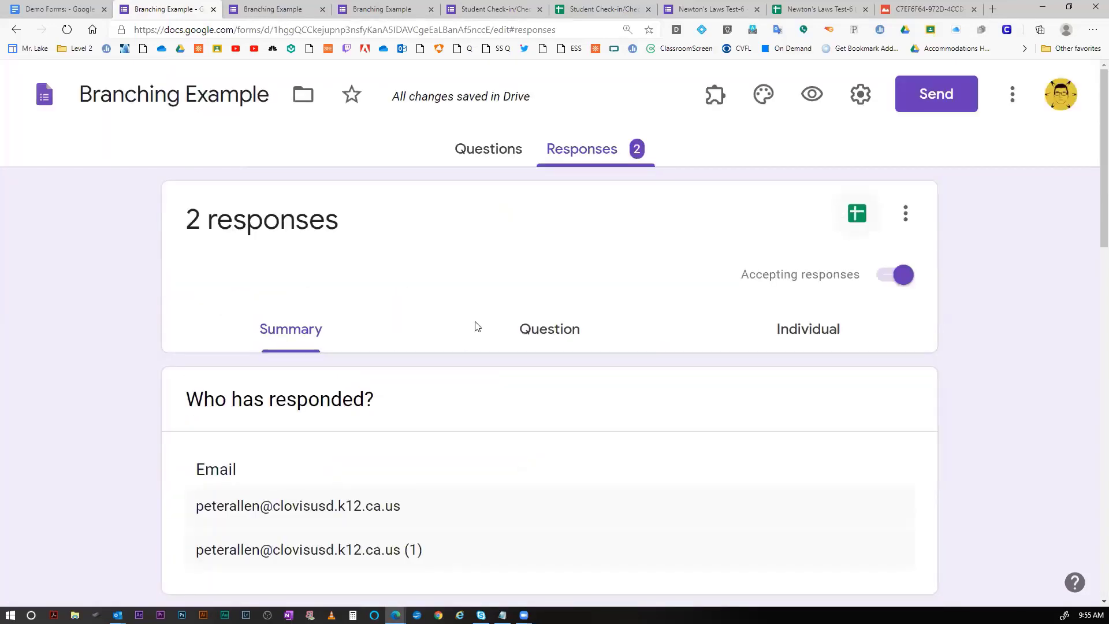
Send the form's responses to a linked Google Sheets spreadsheet and return to the form editor.
left_click(857, 213)
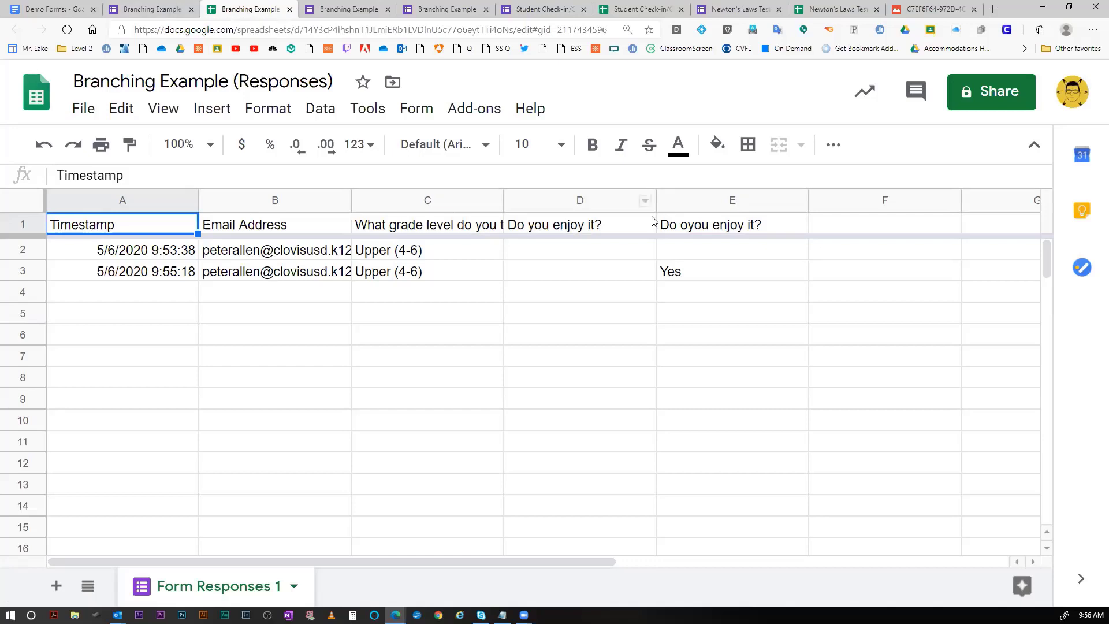
left_click(152, 9)
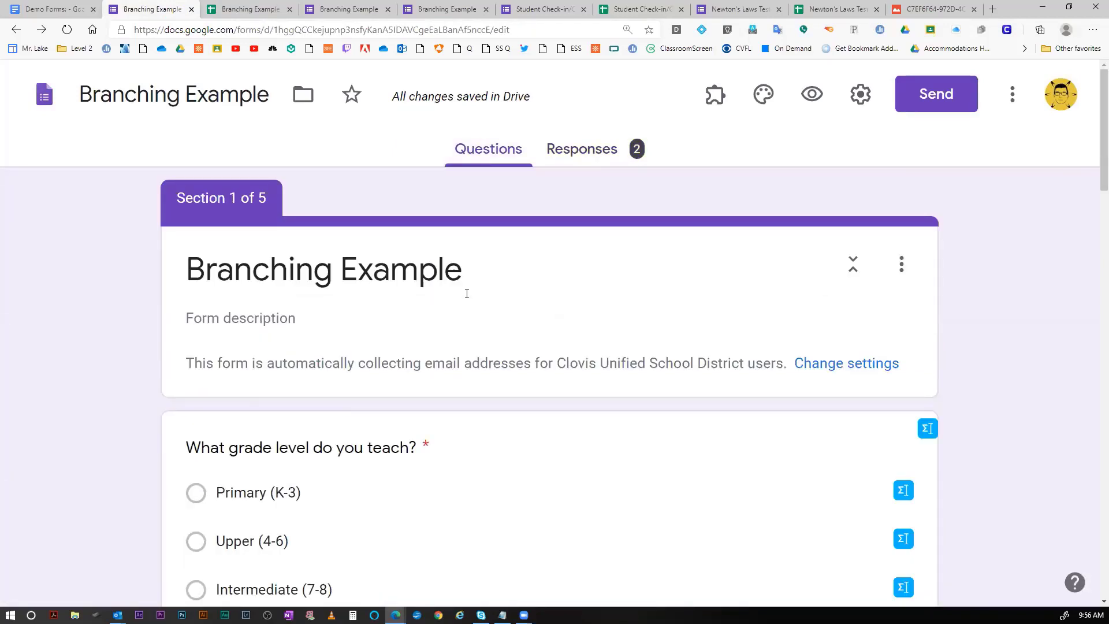
Open the form's responses again and go through the summary charts section by section.
left_click(572, 163)
scroll(555, 278, "down", 1)
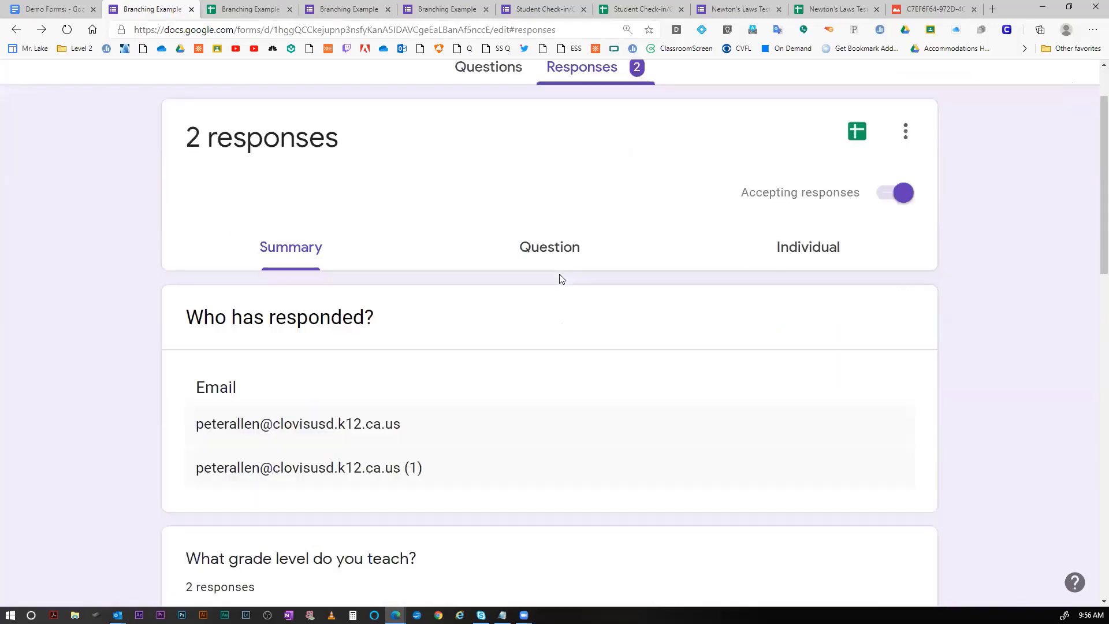
scroll(239, 254, "up", 1)
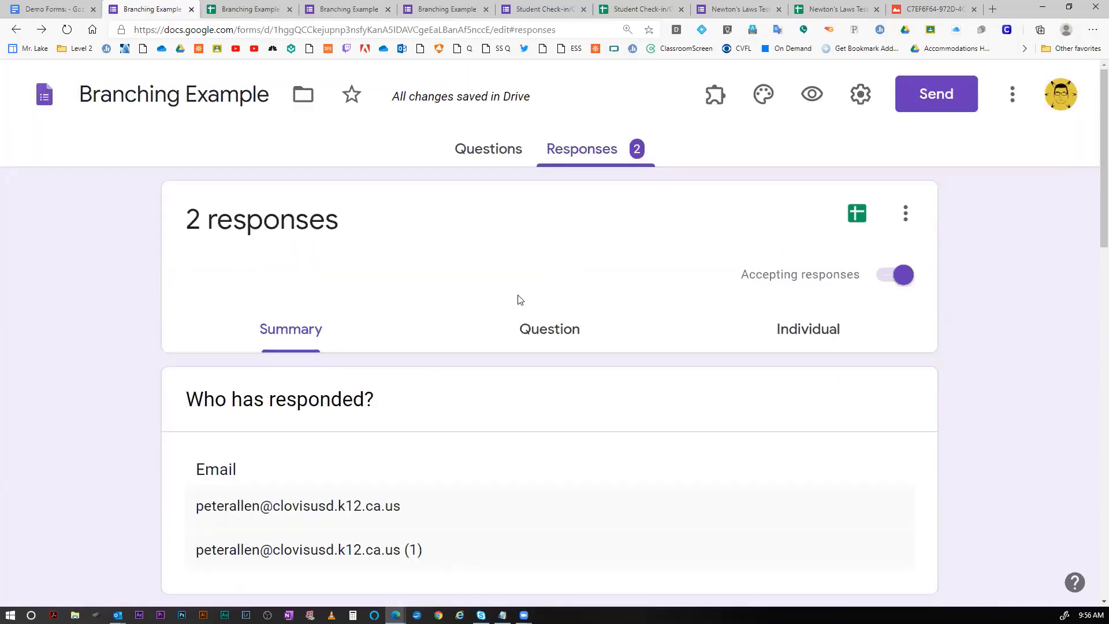
scroll(519, 299, "down", 6)
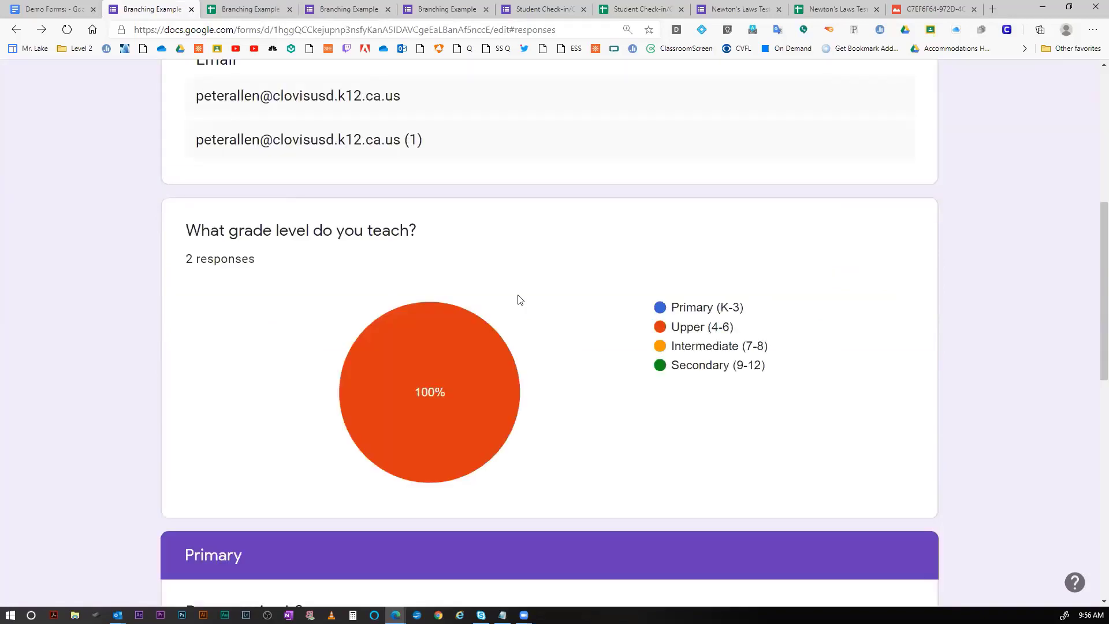
scroll(431, 281, "down", 3)
scroll(597, 355, "down", 6)
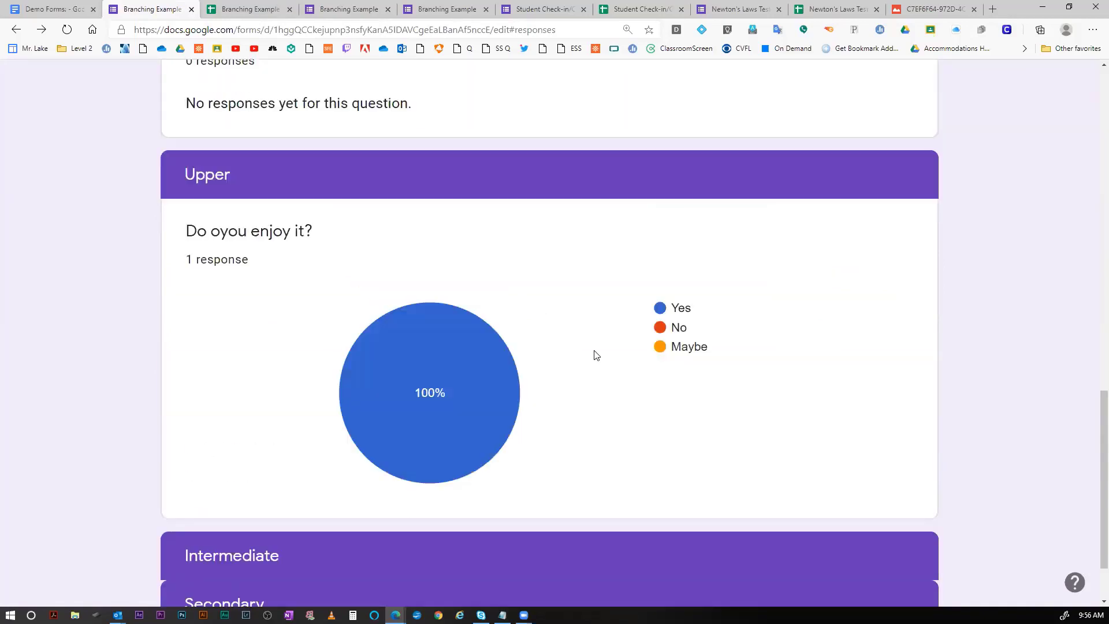
scroll(605, 335, "down", 2)
scroll(604, 338, "up", 10)
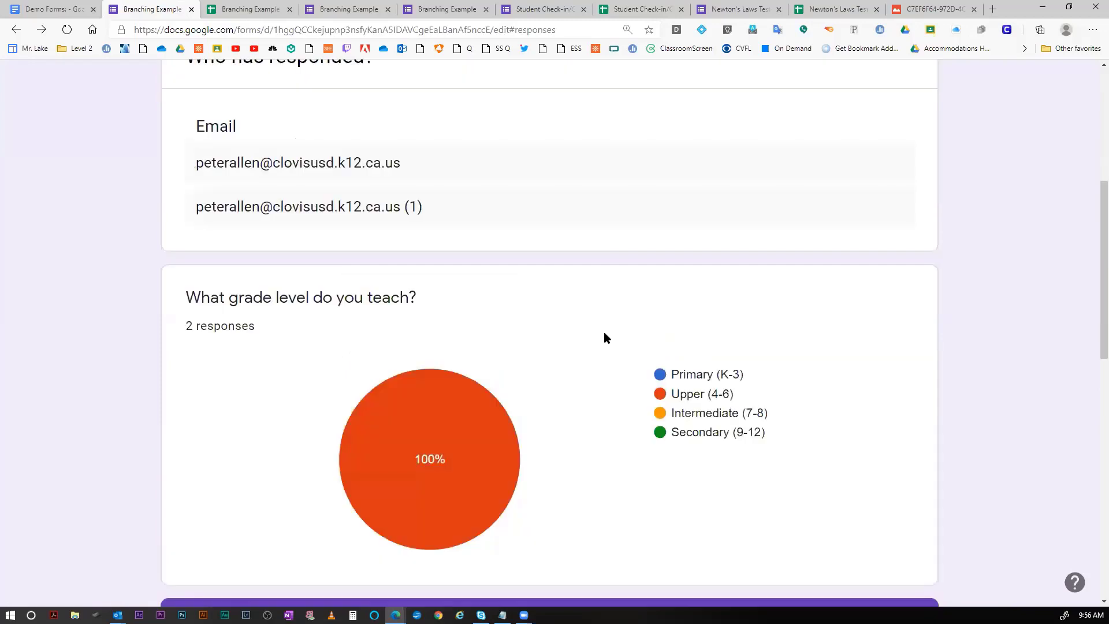
scroll(605, 339, "up", 3)
scroll(605, 337, "up", 3)
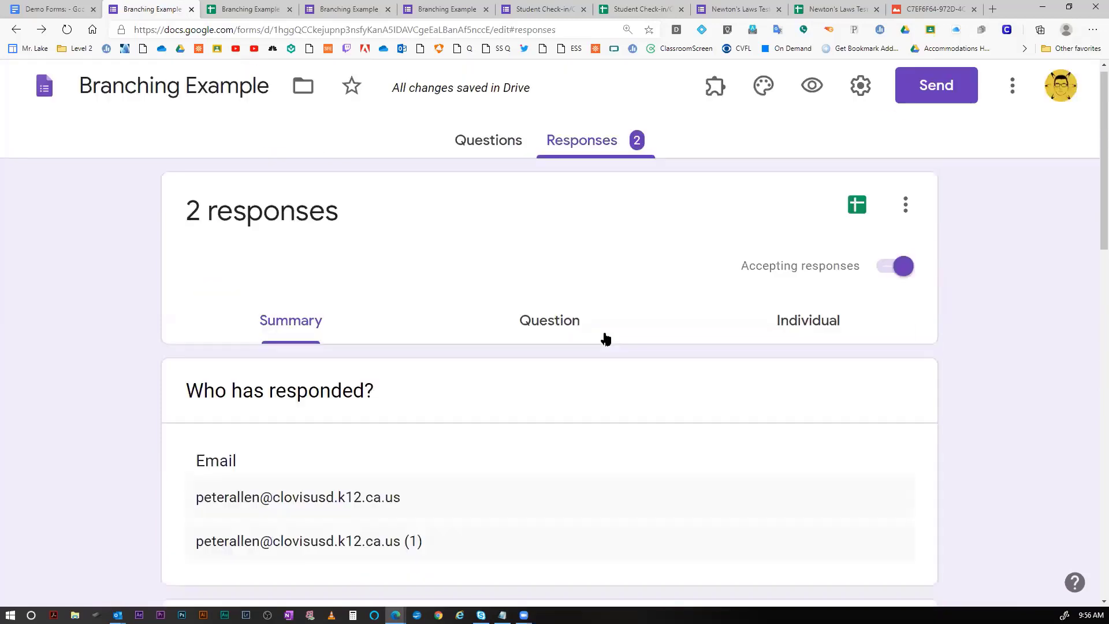
scroll(577, 339, "up", 1)
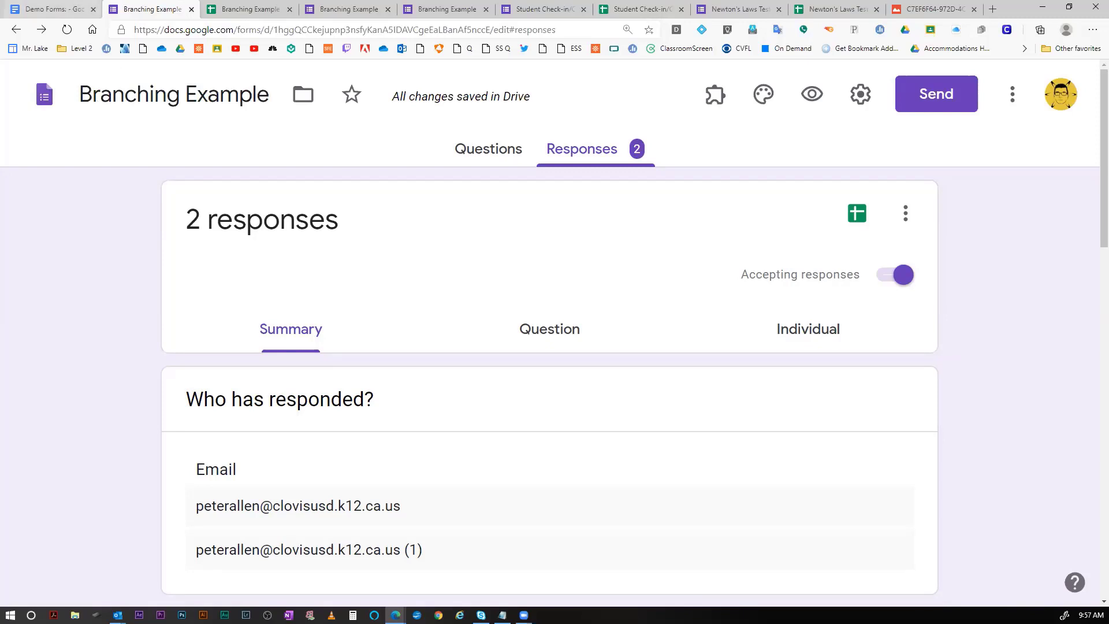
Switch to the Demo Forms document in Google Docs and look over its File Upload, Student Checkout and Branching Forms links.
left_click(52, 10)
scroll(428, 298, "up", 3)
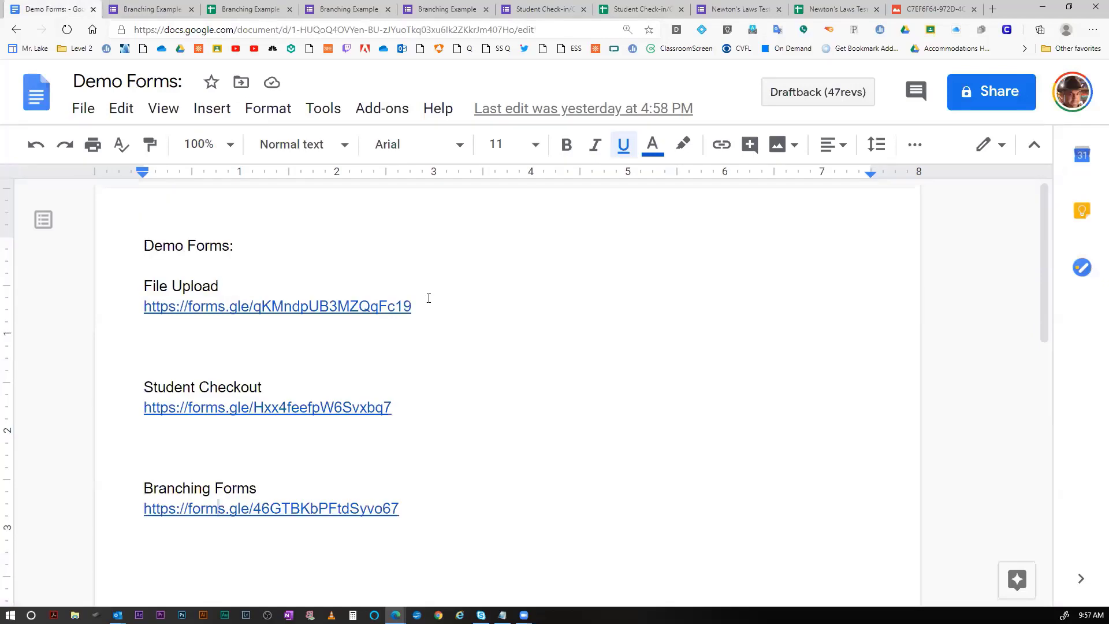
scroll(444, 296, "down", 1)
scroll(498, 307, "up", 1)
left_click(497, 281)
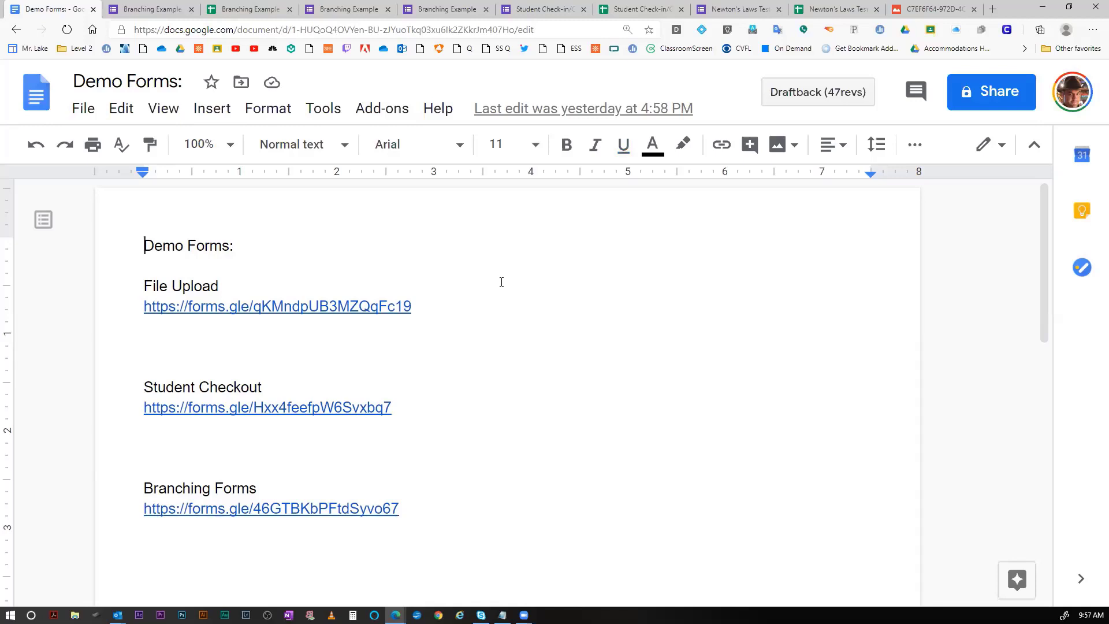
scroll(537, 266, "down", 1)
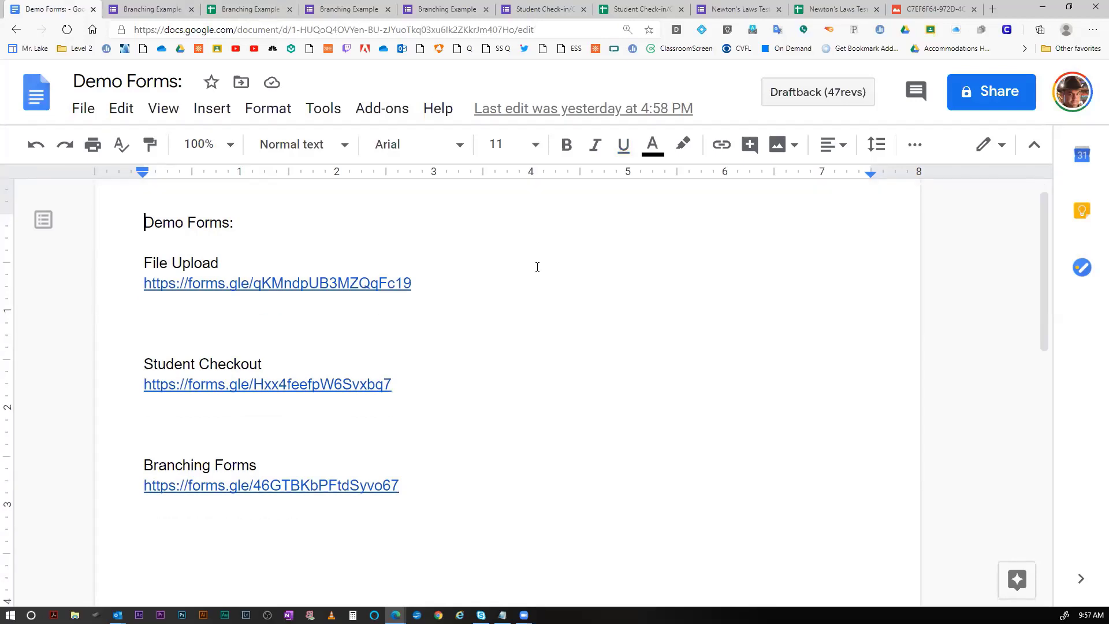
scroll(510, 259, "up", 1)
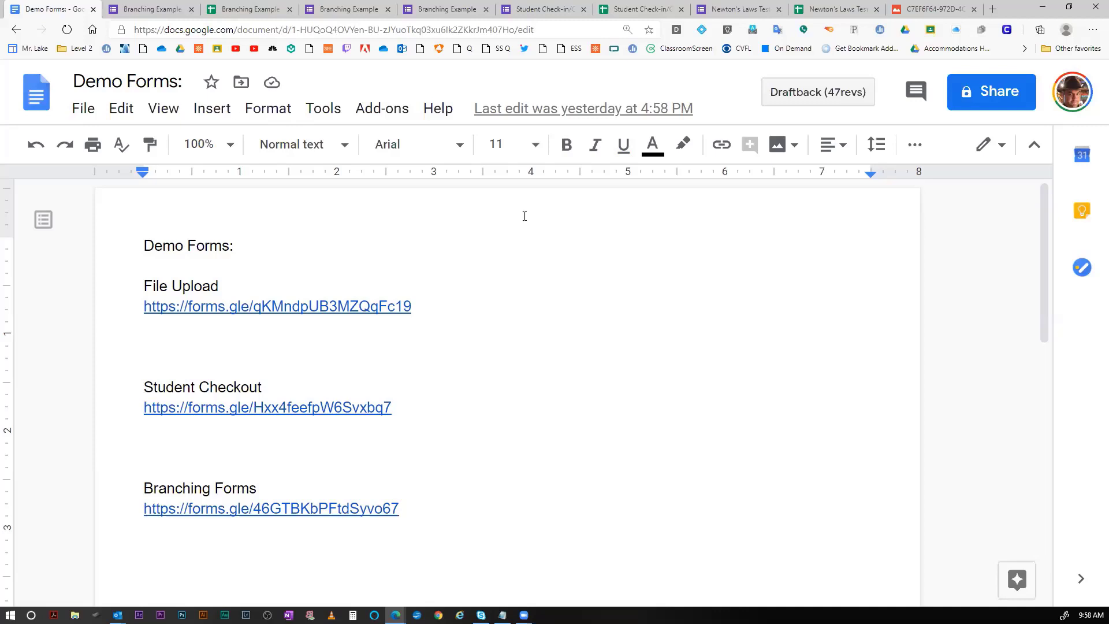
Show the Grad Grid spreadsheet and close the open comment thread by selecting an empty cell in row 5.
left_click(286, 6)
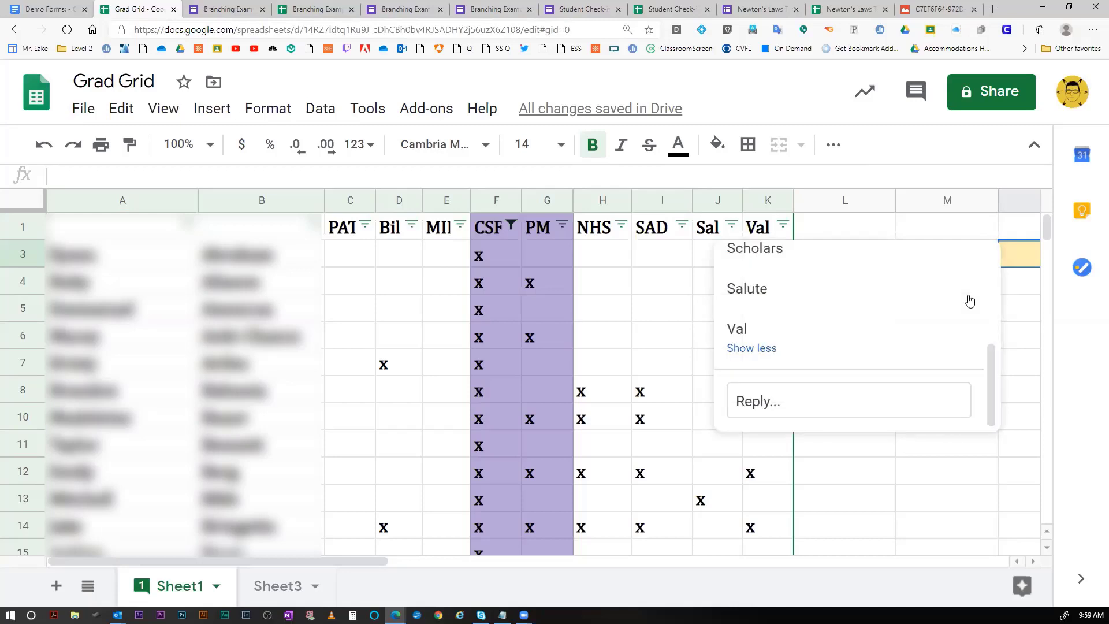
left_click(1024, 311)
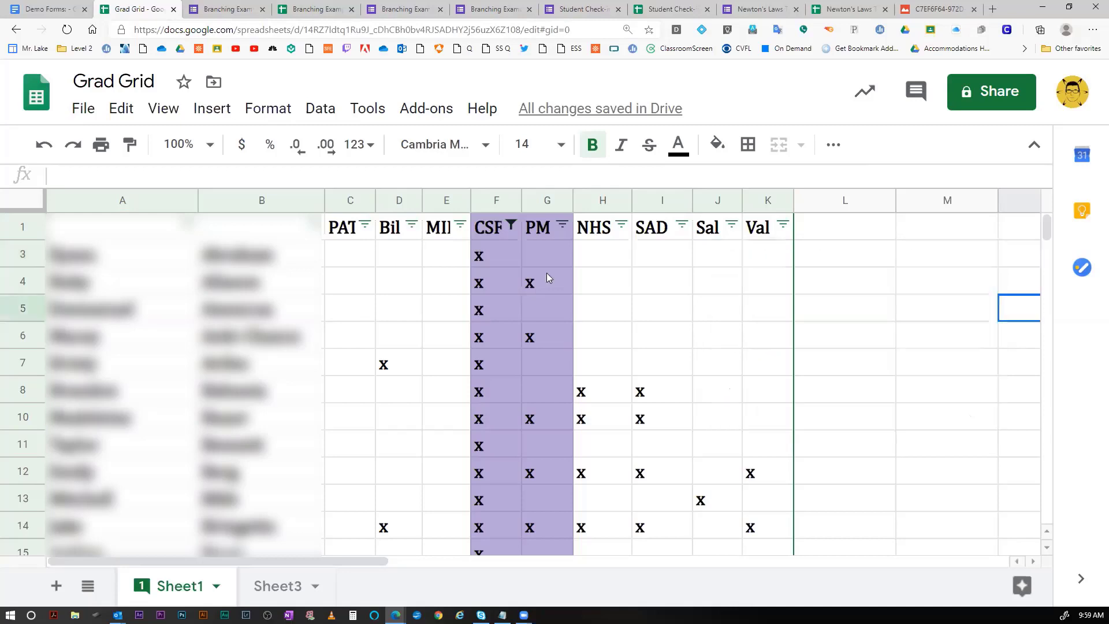
Look through the CSF-filtered rows of the Grad Grid sheet and the x marks in the other columns.
scroll(583, 362, "down", 1)
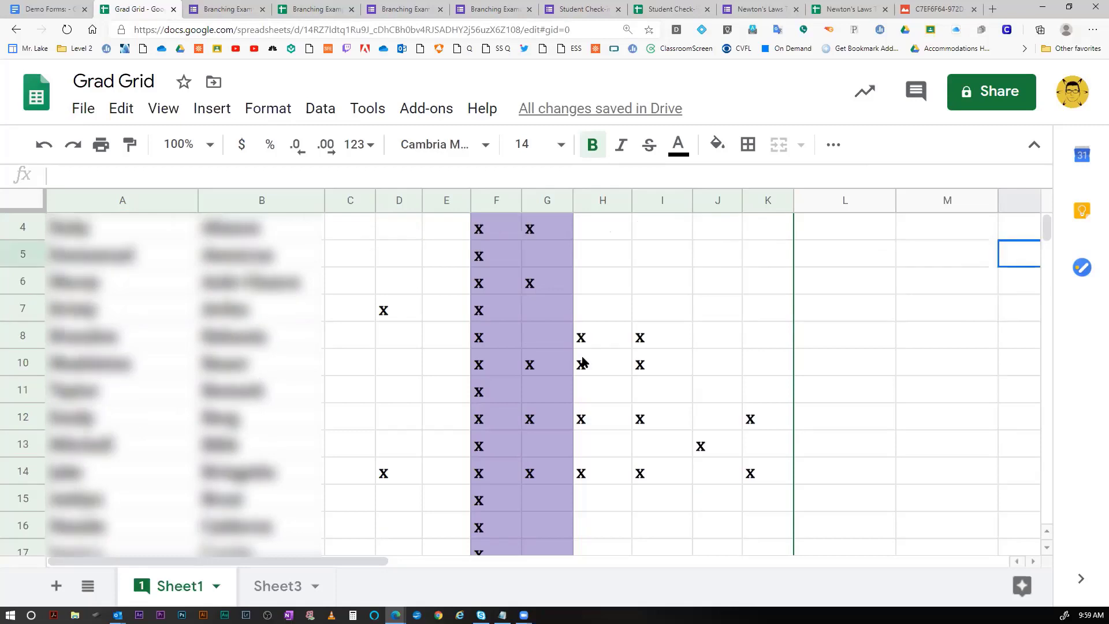
scroll(583, 362, "down", 1)
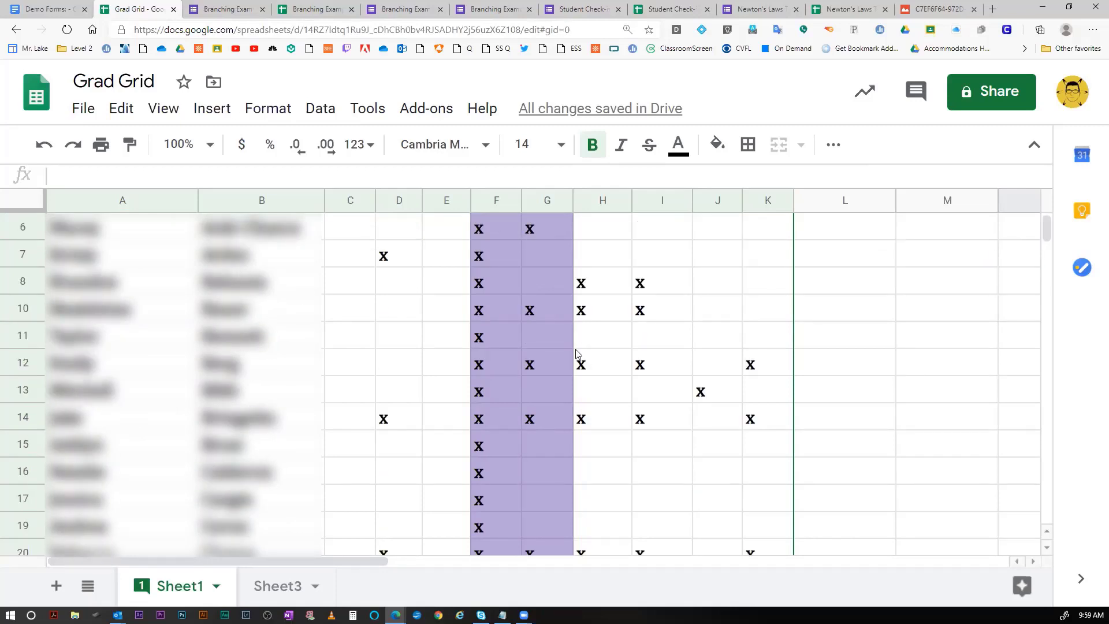
scroll(568, 347, "up", 2)
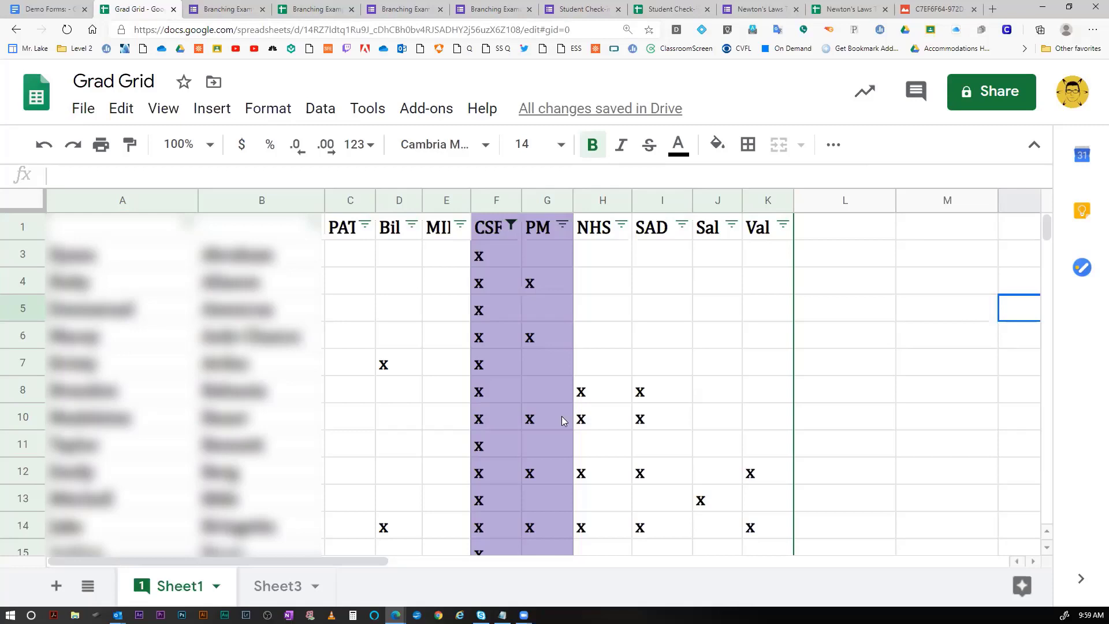
scroll(554, 412, "down", 8)
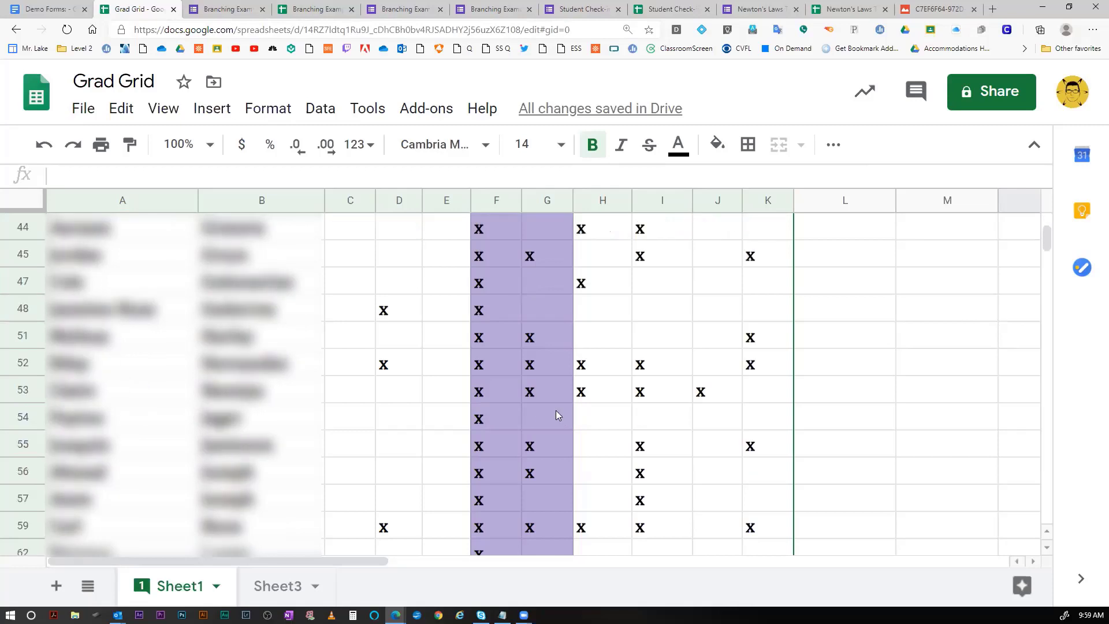
scroll(618, 316, "down", 5)
scroll(673, 369, "up", 12)
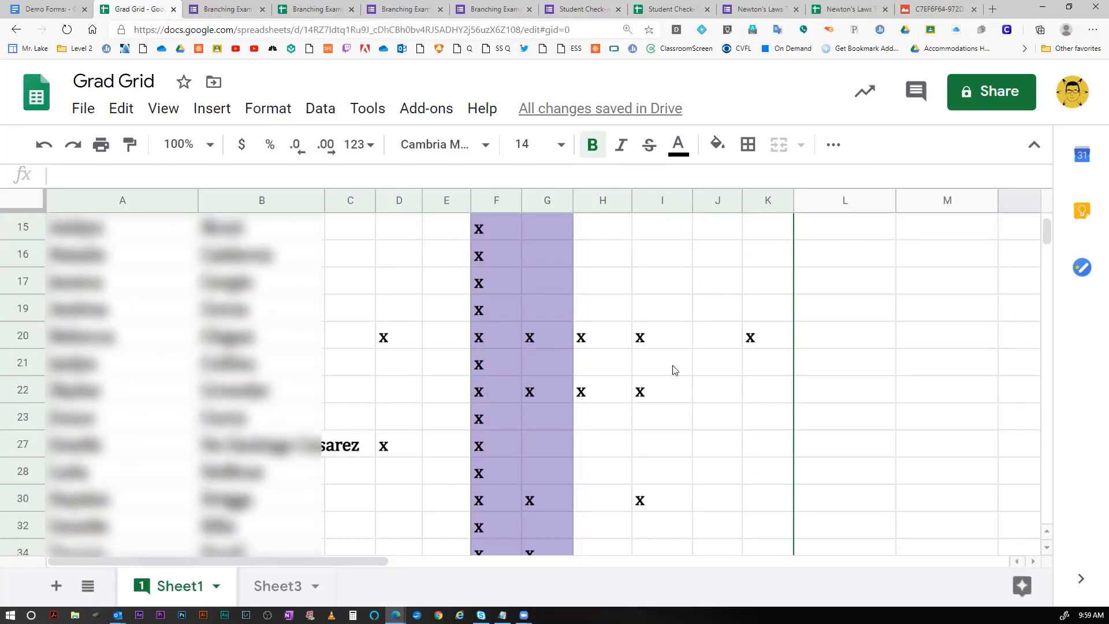
scroll(583, 244, "up", 5)
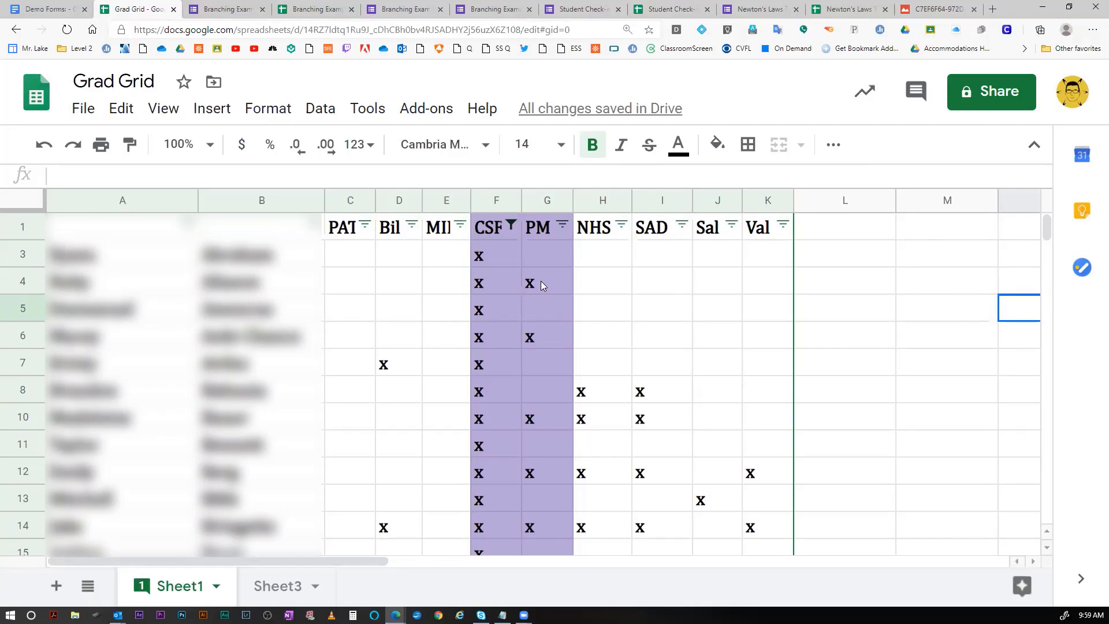
left_click(452, 263)
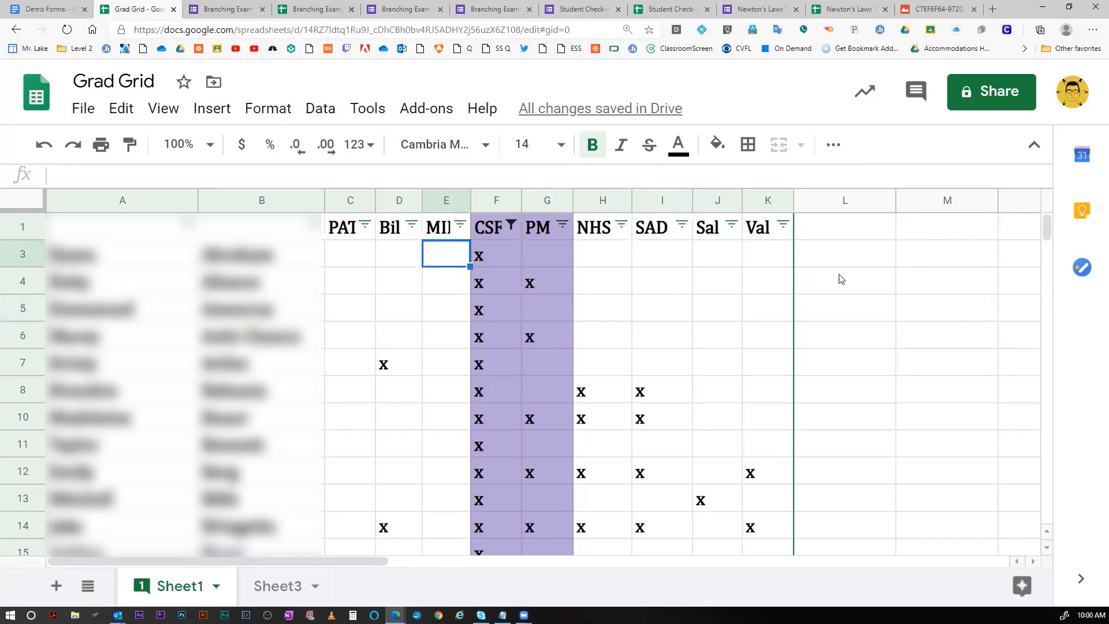
left_click(847, 311)
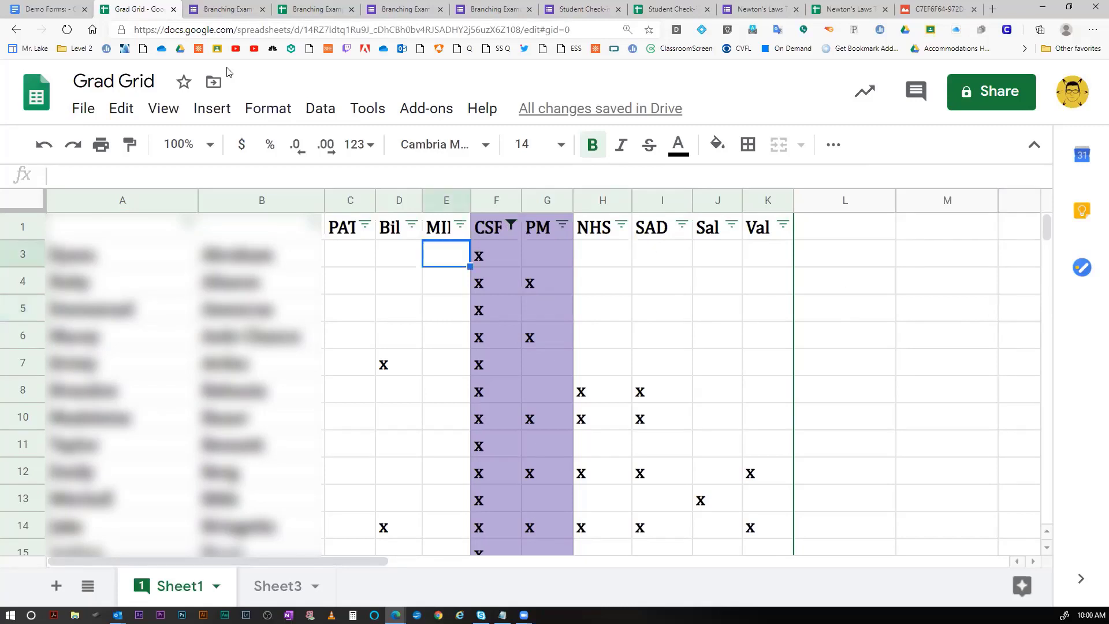
Include blanks in the CSF column's filter values so that all rows are shown again.
left_click(512, 228)
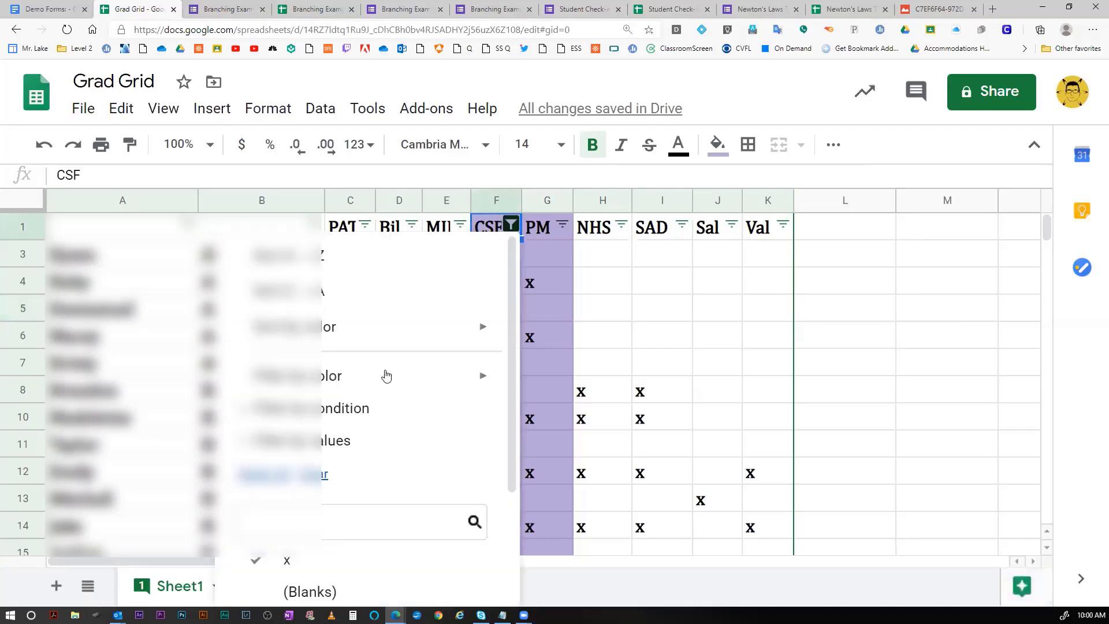
scroll(250, 448, "down", 3)
left_click(253, 443)
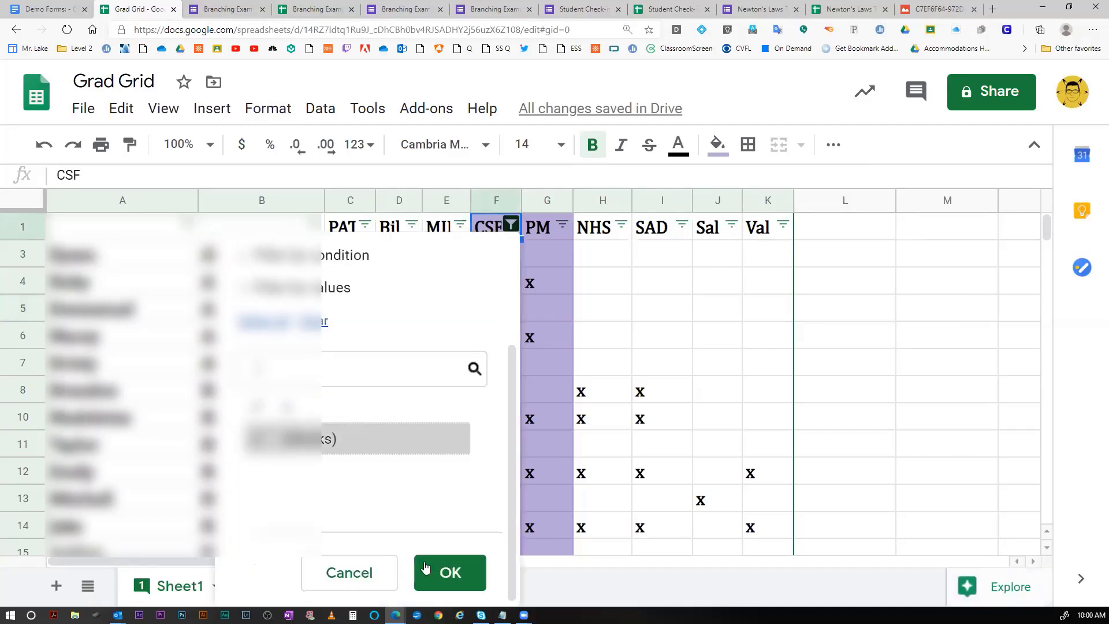
left_click(424, 567)
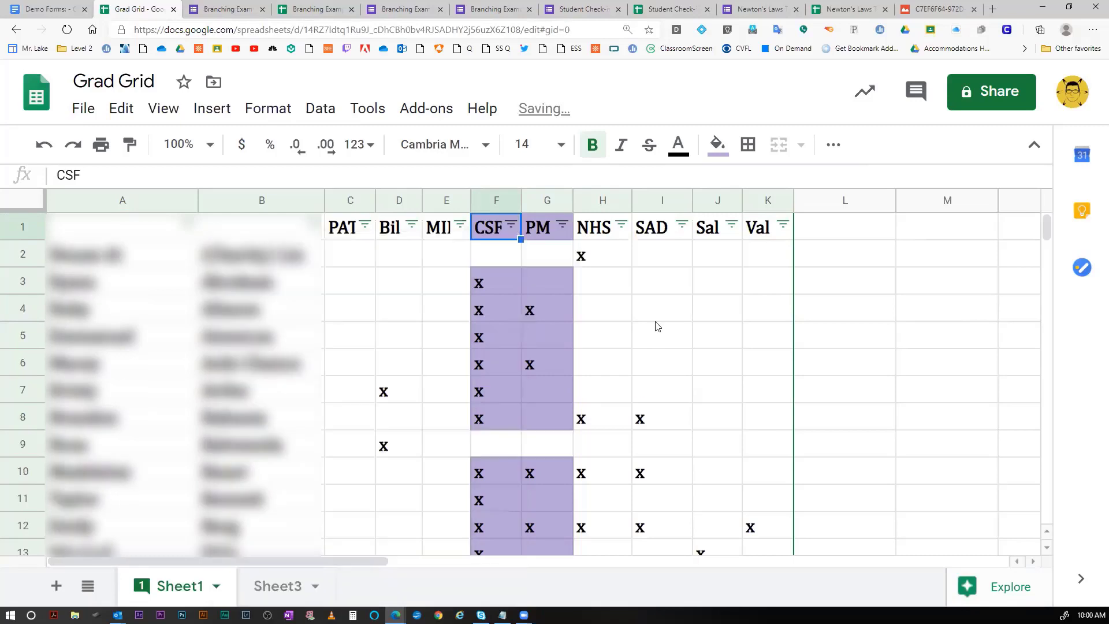
Select an empty cell in the SAD column and turn off the sheet's filter.
left_click(661, 317)
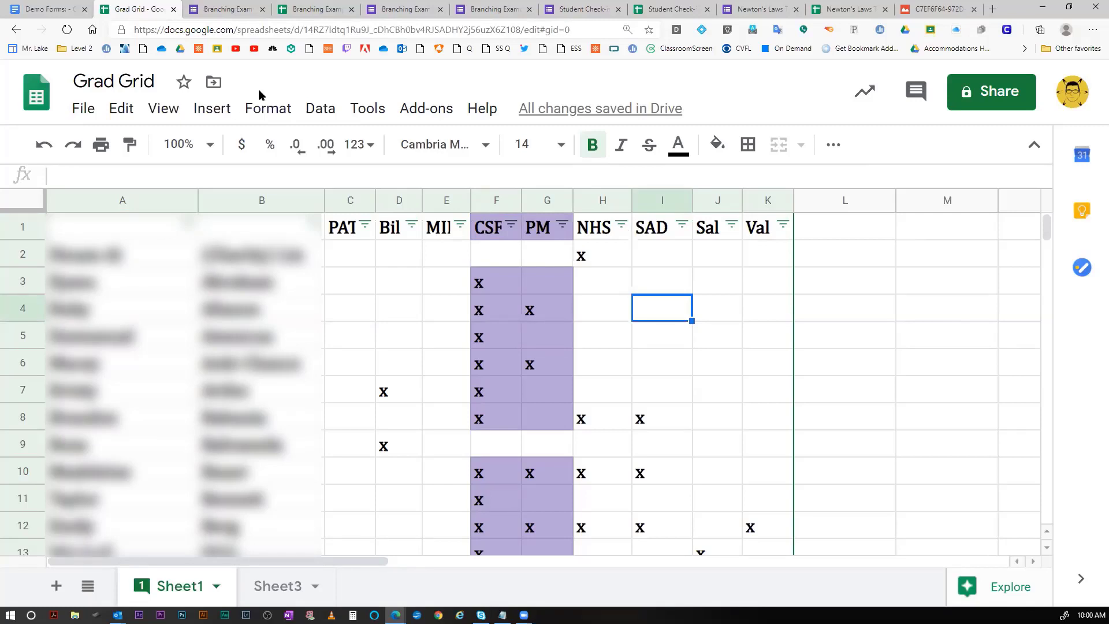
left_click(317, 110)
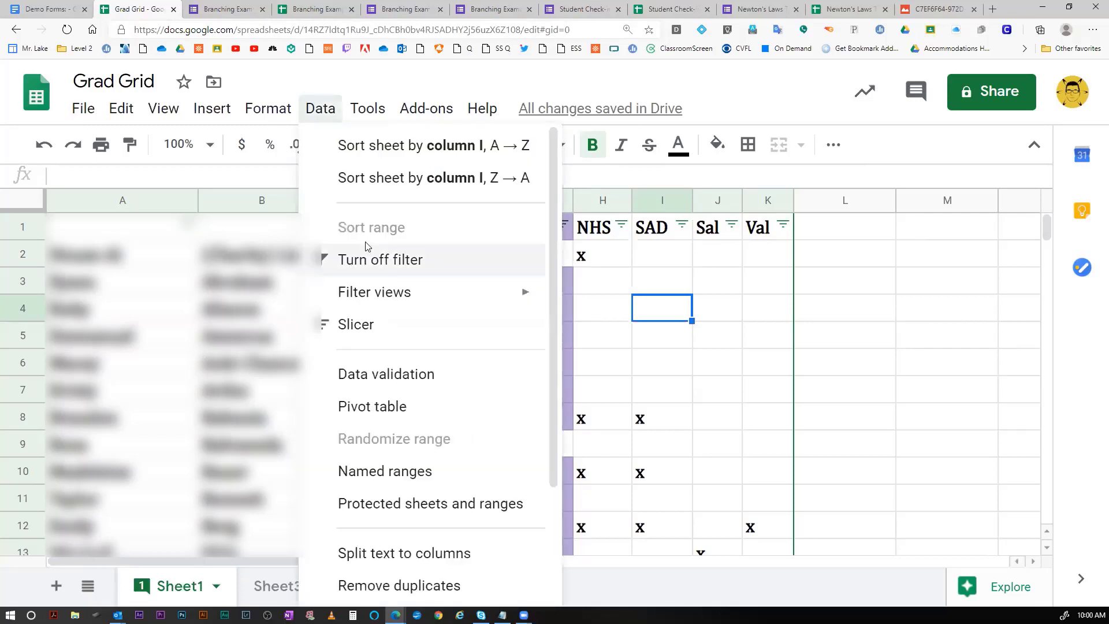
left_click(376, 262)
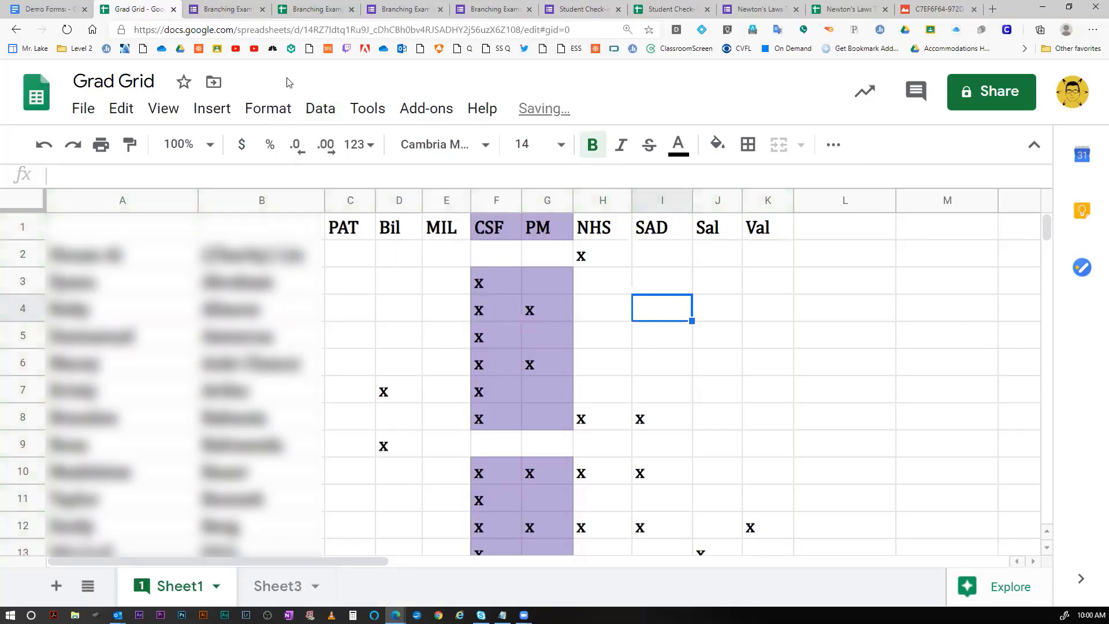
left_click(325, 115)
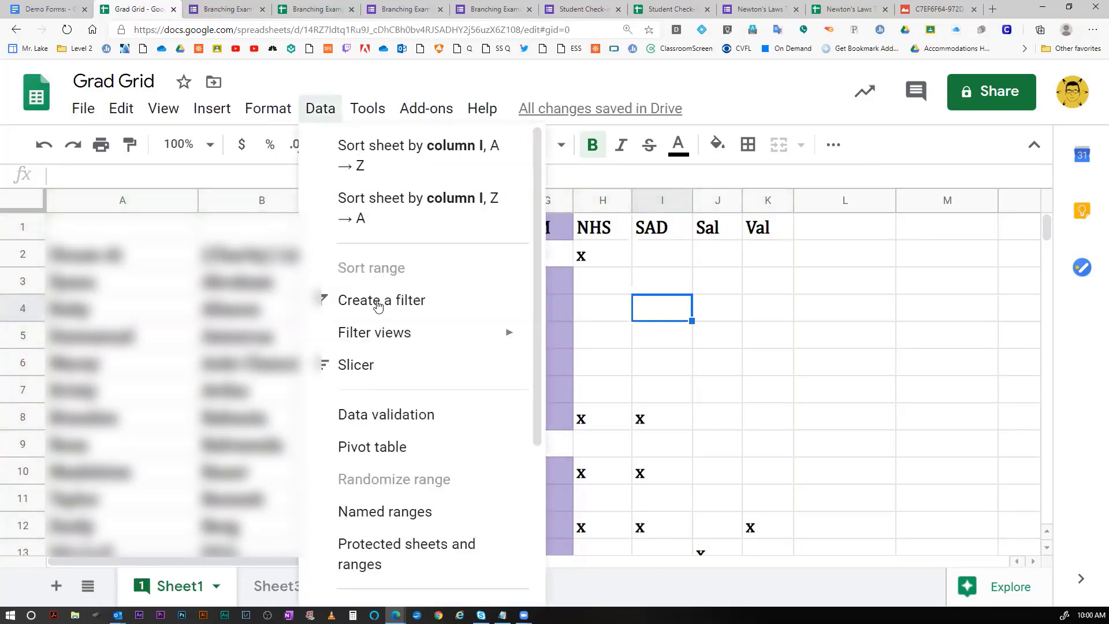
key("Return")
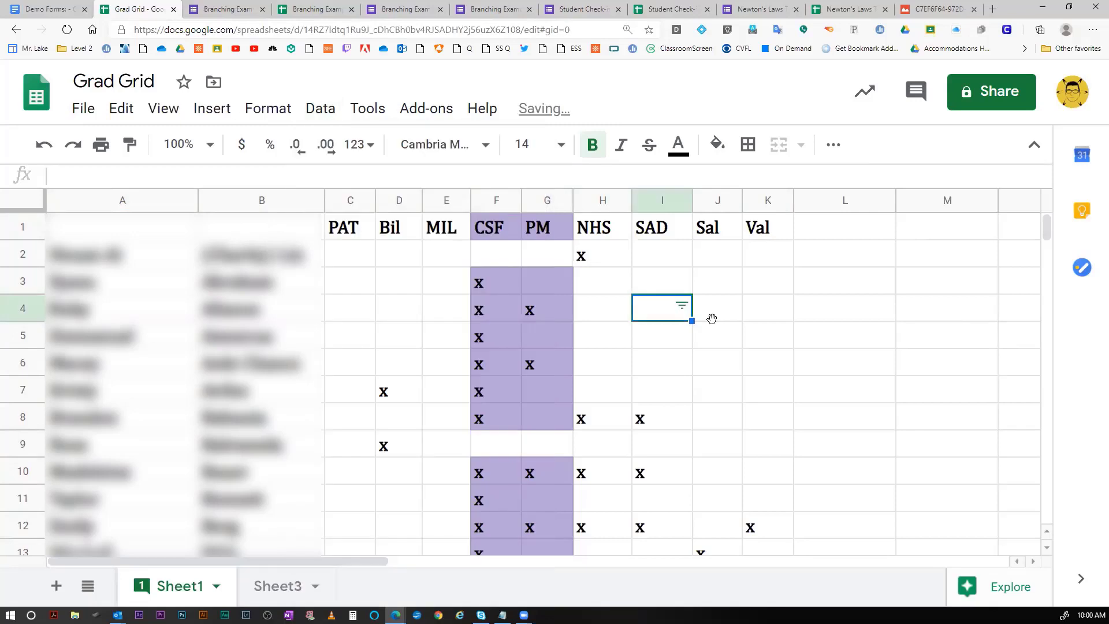
key("ctrl+z")
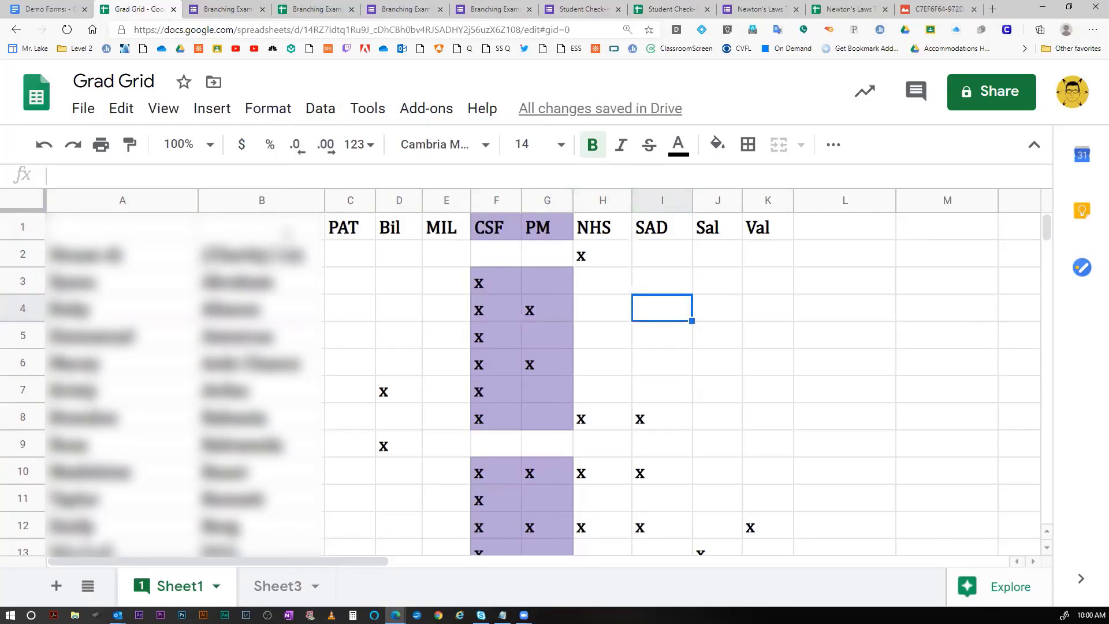
Select the whole data range from the header row in column A through column K and create a filter on it.
mouse_move(92, 230)
left_mouse_down()
mouse_move(636, 604)
mouse_move(716, 615)
mouse_move(716, 376)
left_mouse_up()
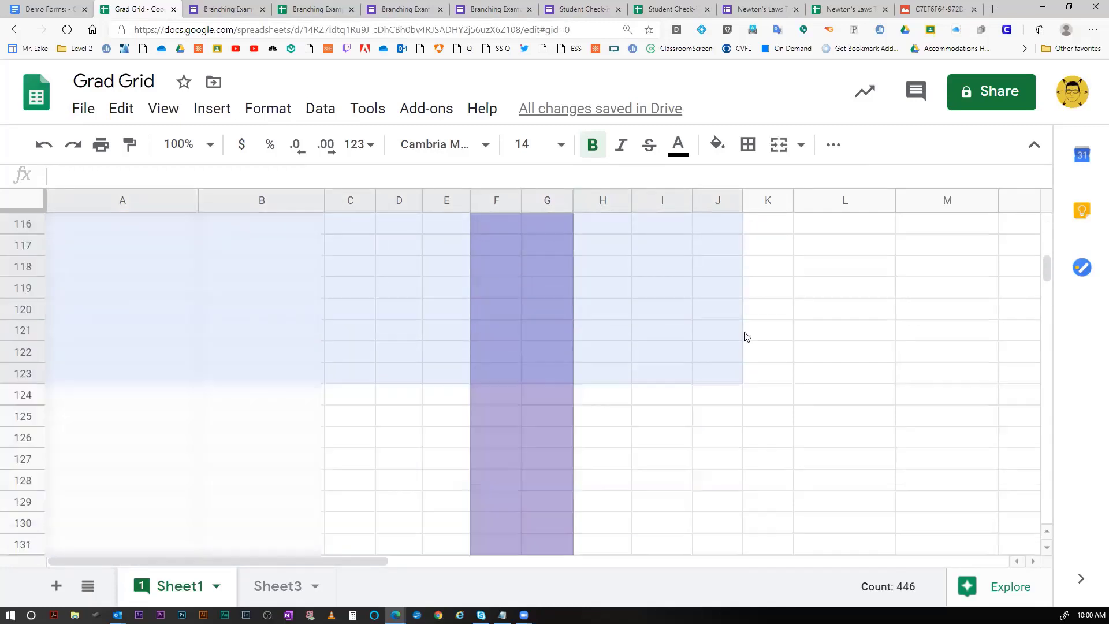
mouse_move(740, 488)
left_mouse_down()
mouse_move(777, 501)
mouse_move(764, 499)
left_mouse_up()
scroll(764, 499, "up", 2)
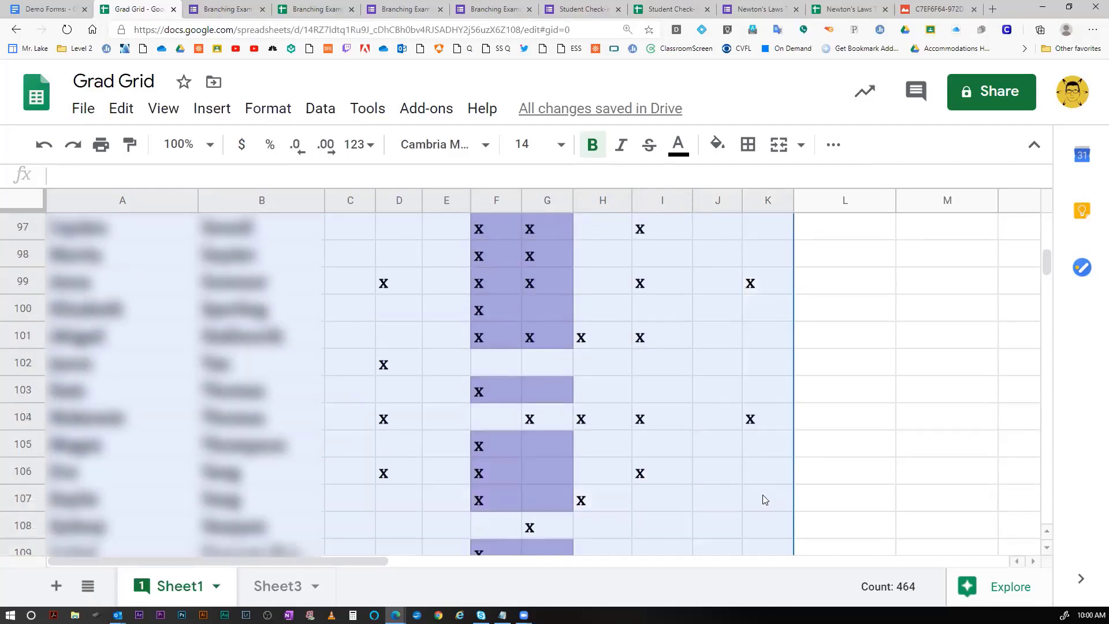
scroll(761, 491, "up", 16)
scroll(1017, 287, "up", 15)
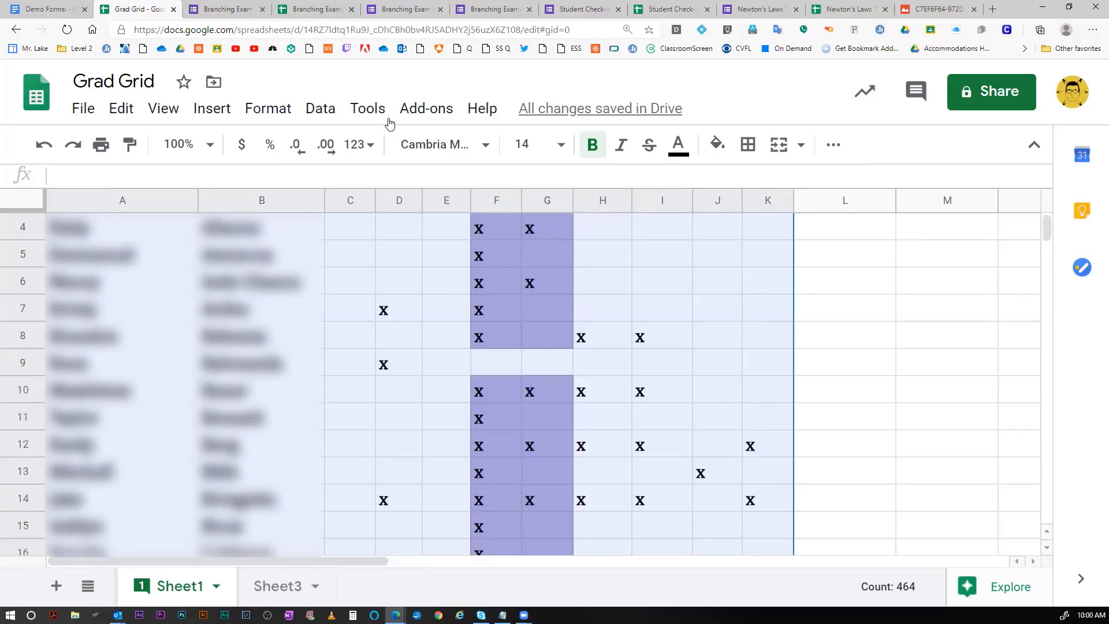
left_click(268, 109)
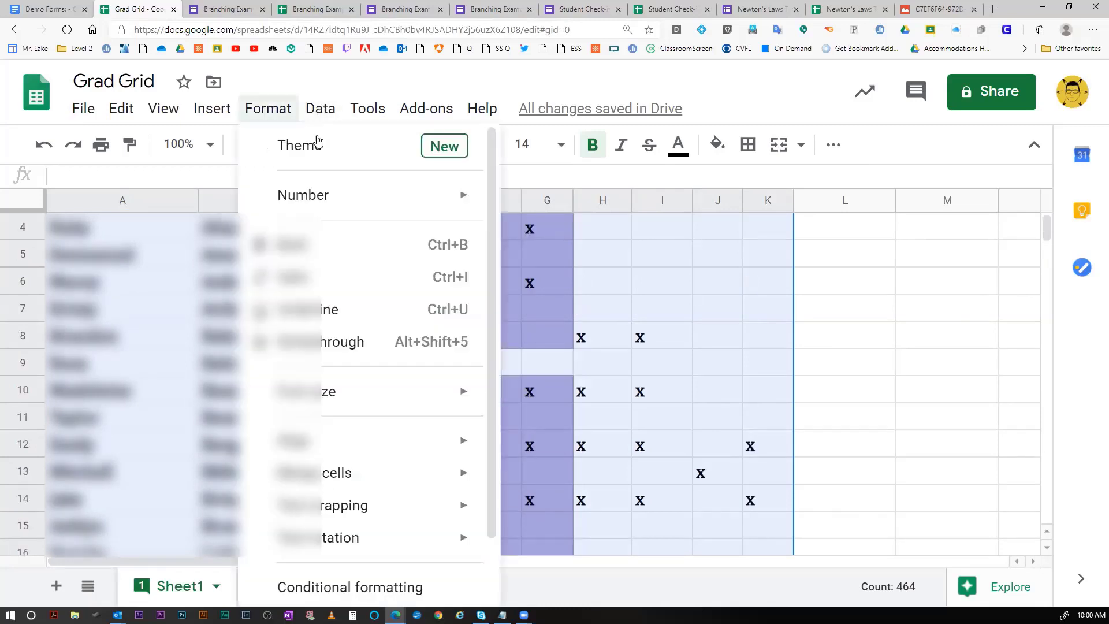
left_click(374, 425)
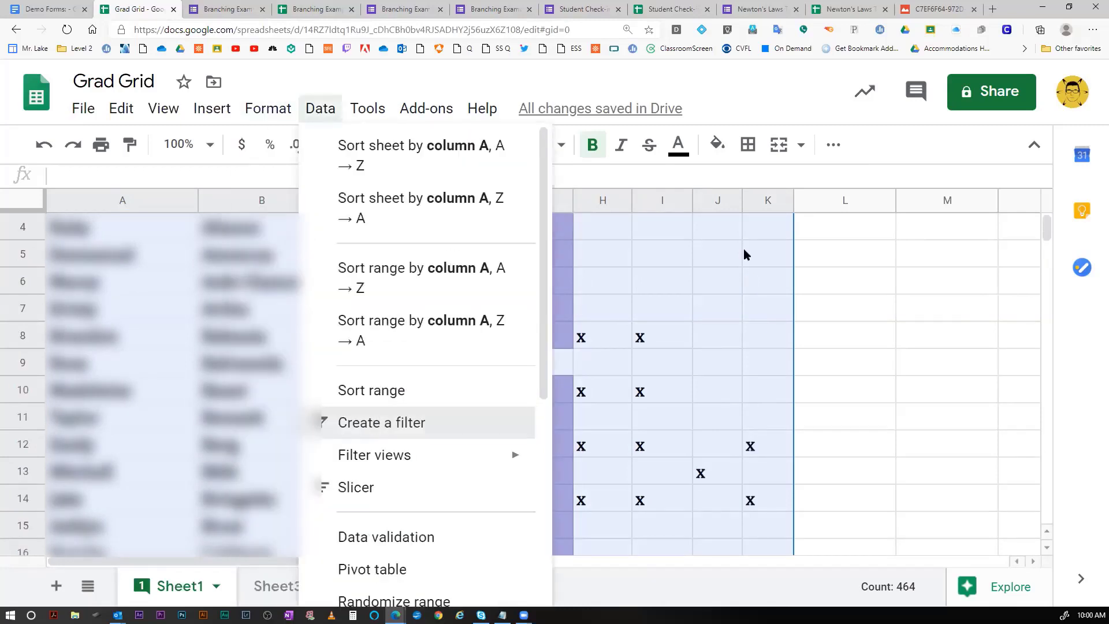
scroll(990, 240, "up", 2)
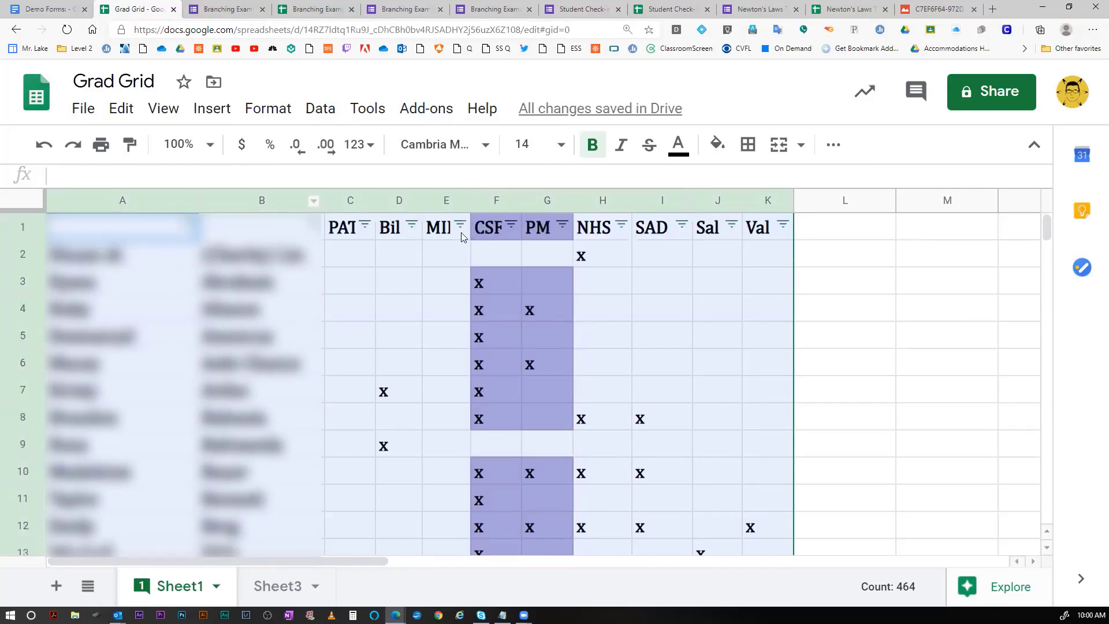
Filter the NHS column by values to exclude blanks, and look through the rows marked x.
left_click(621, 227)
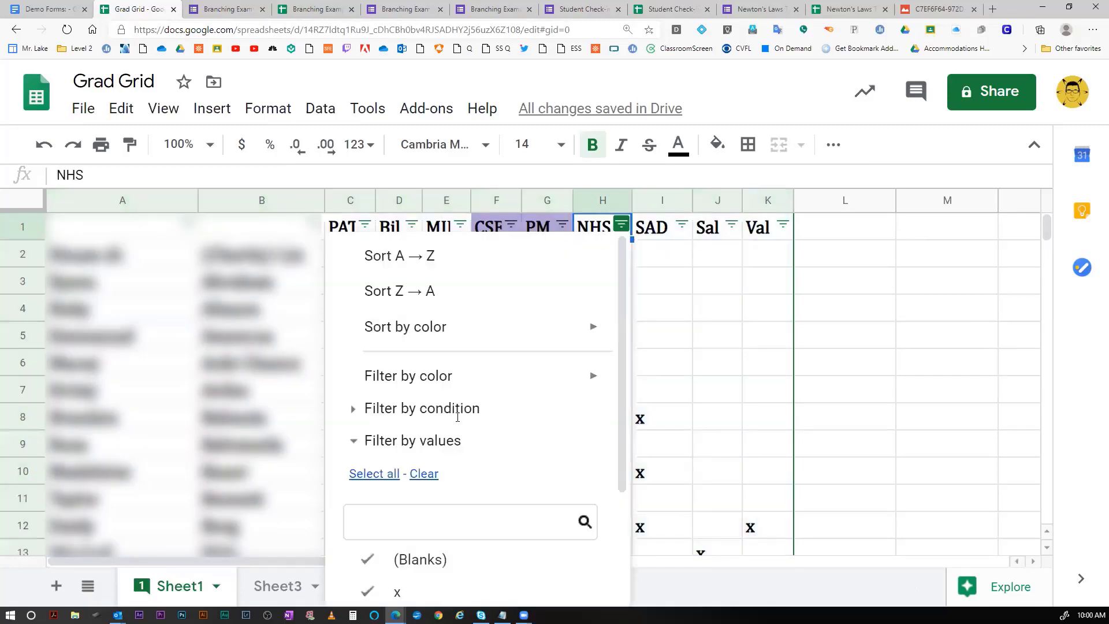
scroll(465, 419, "down", 2)
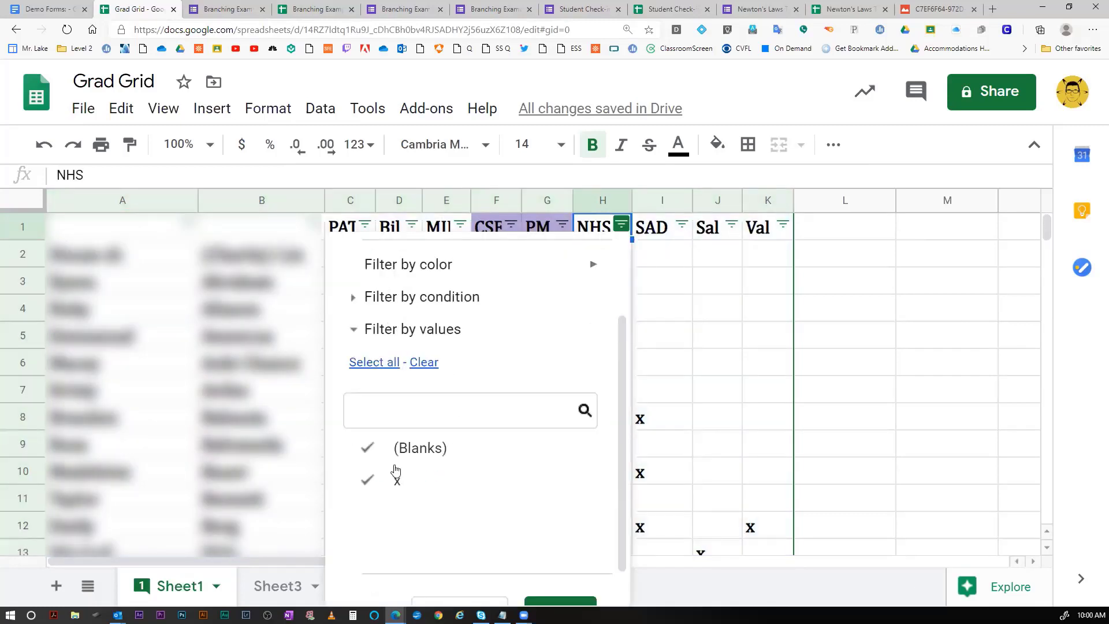
left_click(436, 448)
scroll(563, 563, "down", 1)
left_click(561, 574)
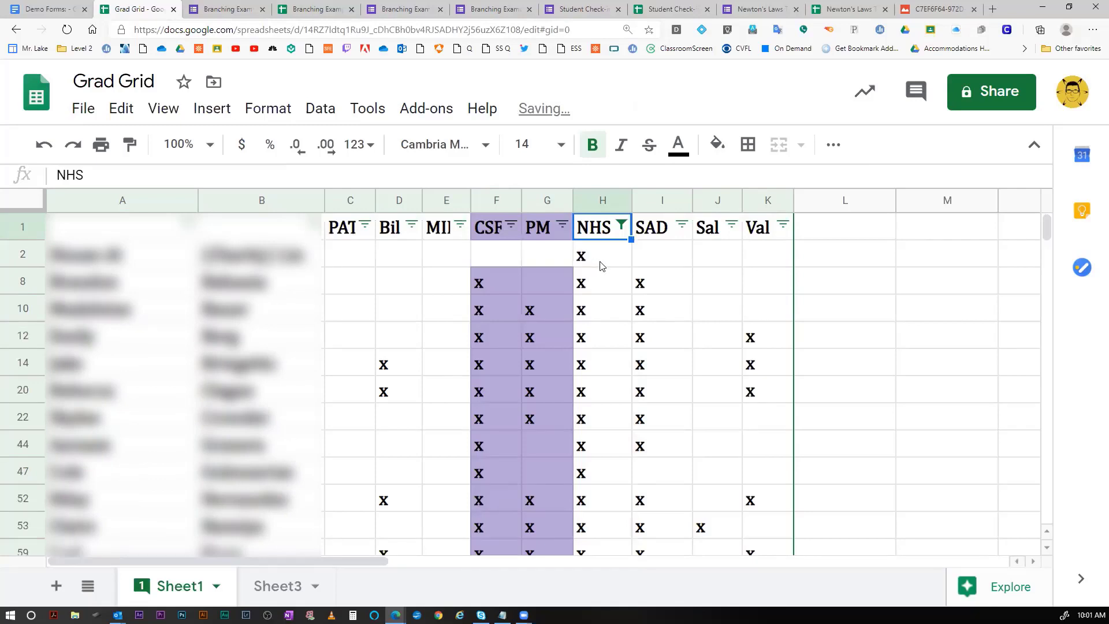
scroll(604, 289, "down", 5)
scroll(608, 295, "down", 5)
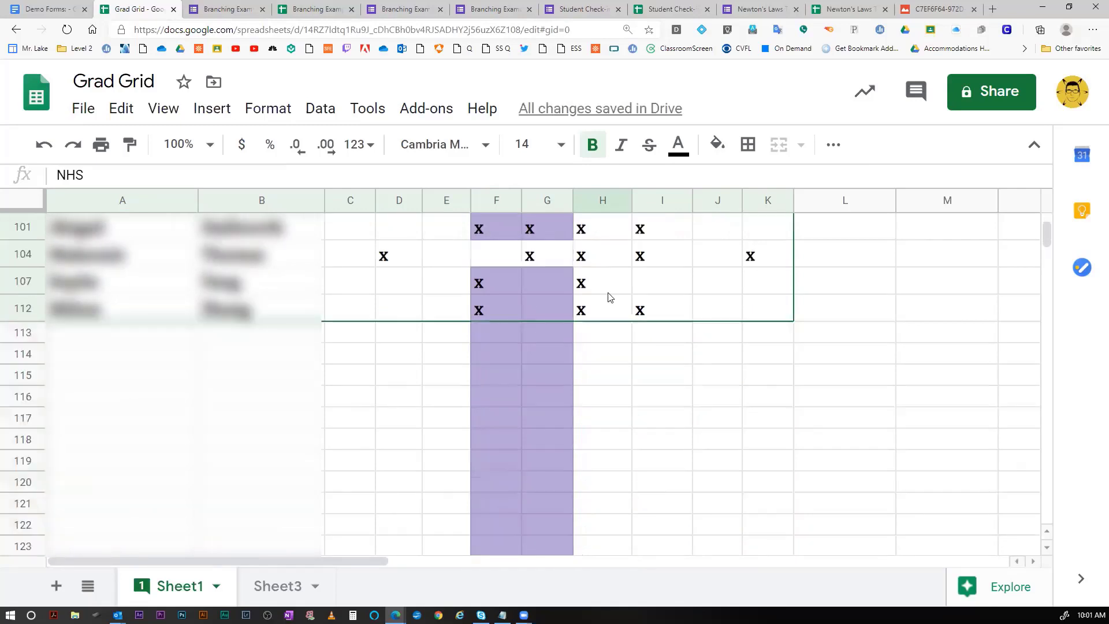
scroll(603, 271, "up", 10)
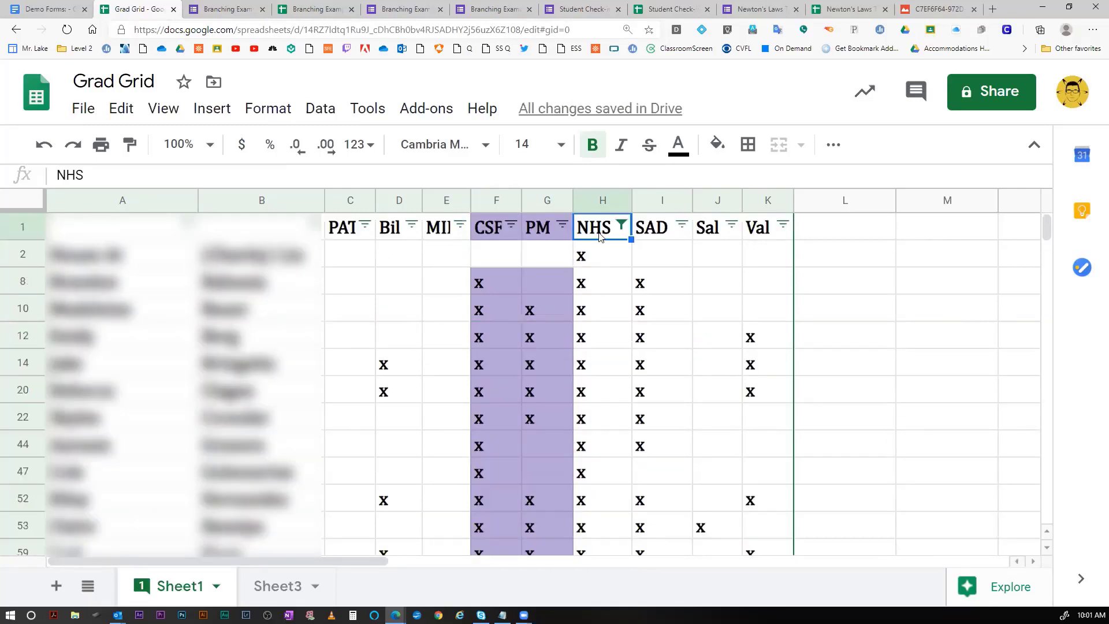
scroll(606, 294, "down", 5)
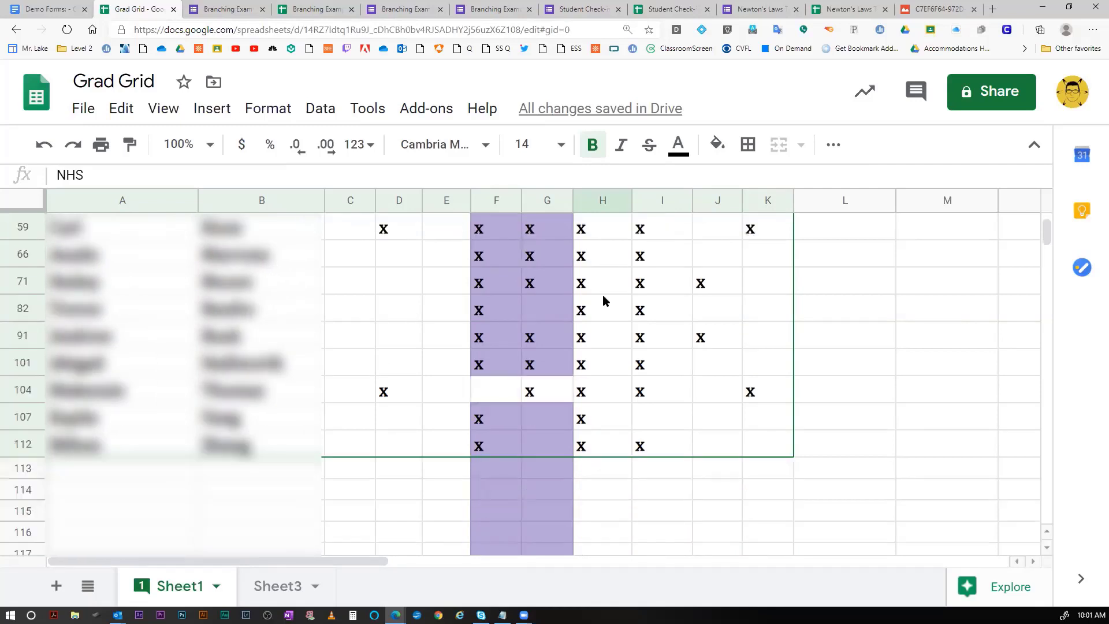
scroll(601, 317, "down", 1)
scroll(601, 307, "up", 5)
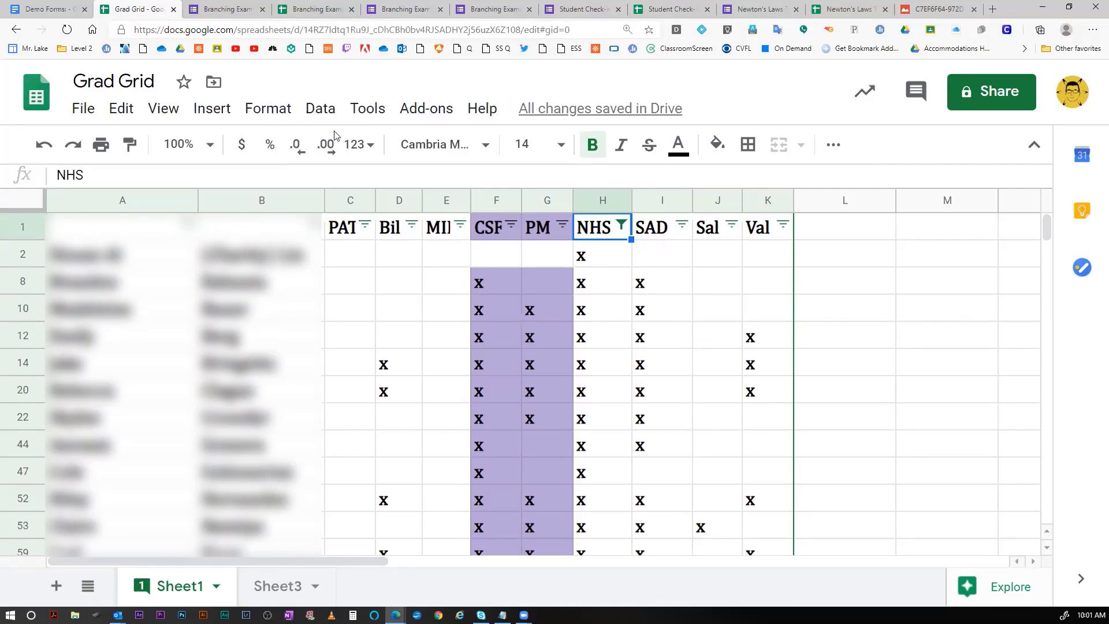
Include blanks again in the NHS column's filter values to show every row.
left_click(622, 226)
scroll(420, 438, "down", 3)
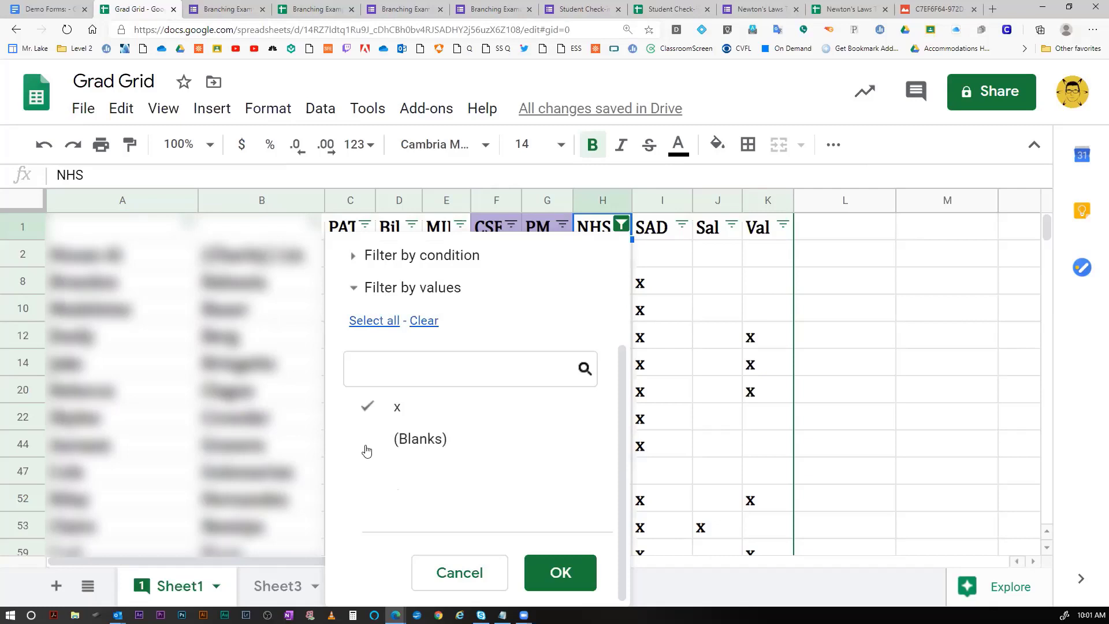
left_click(361, 522)
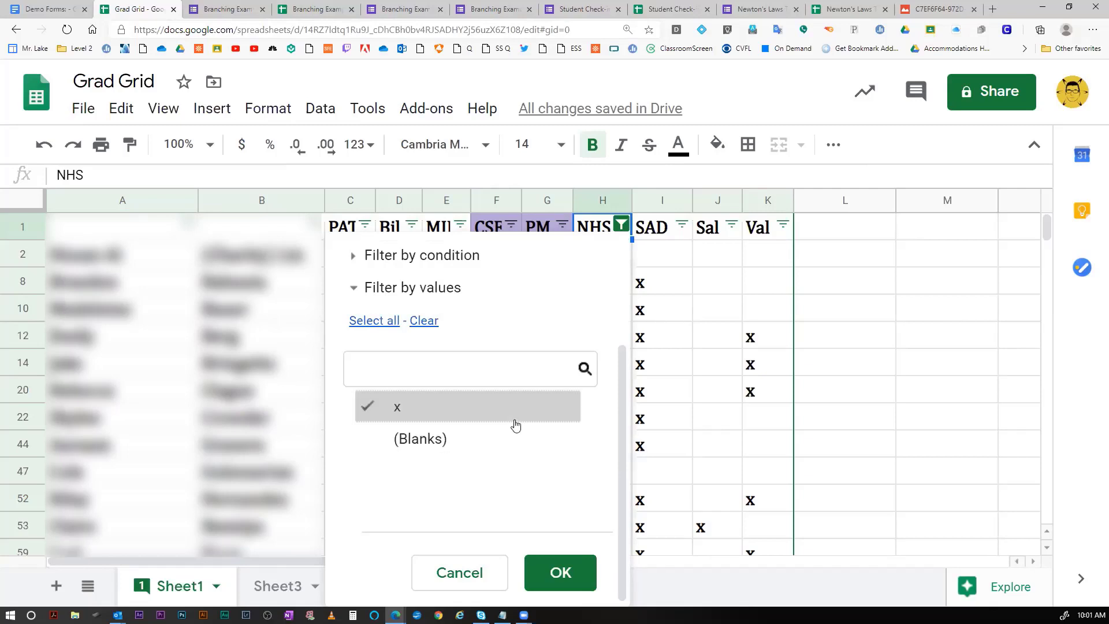
scroll(516, 425, "up", 3)
scroll(532, 530, "down", 3)
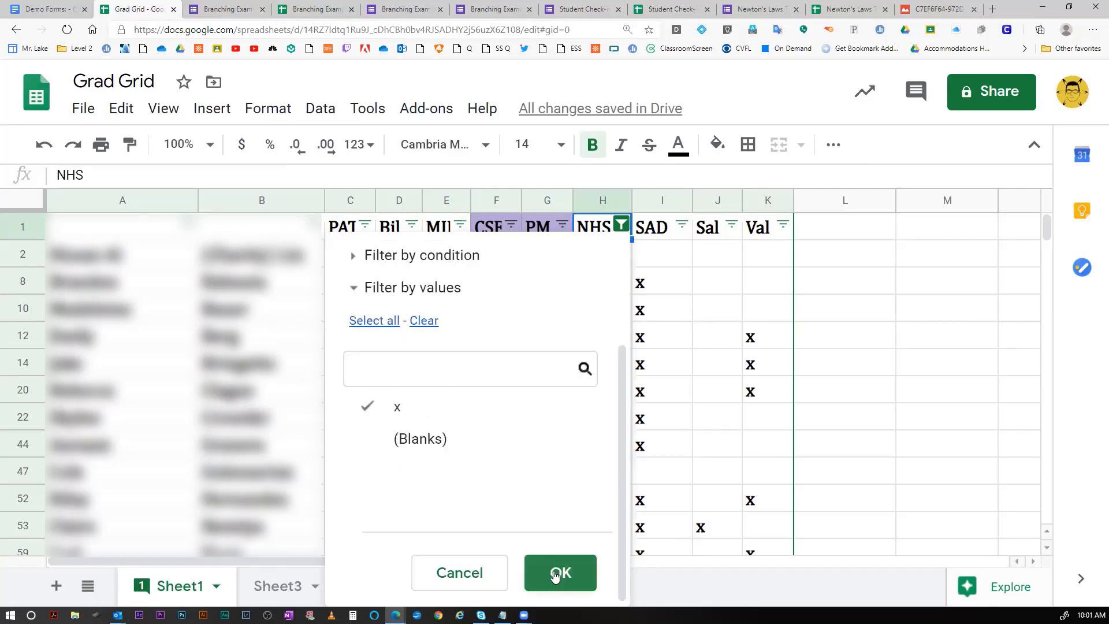
left_click(372, 442)
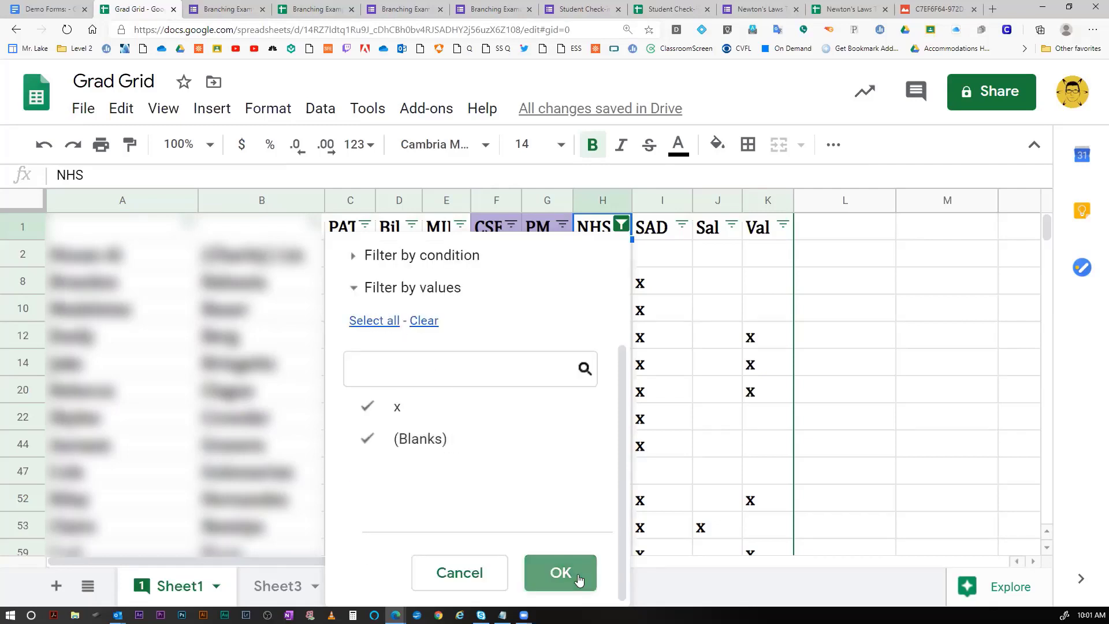
left_click(577, 574)
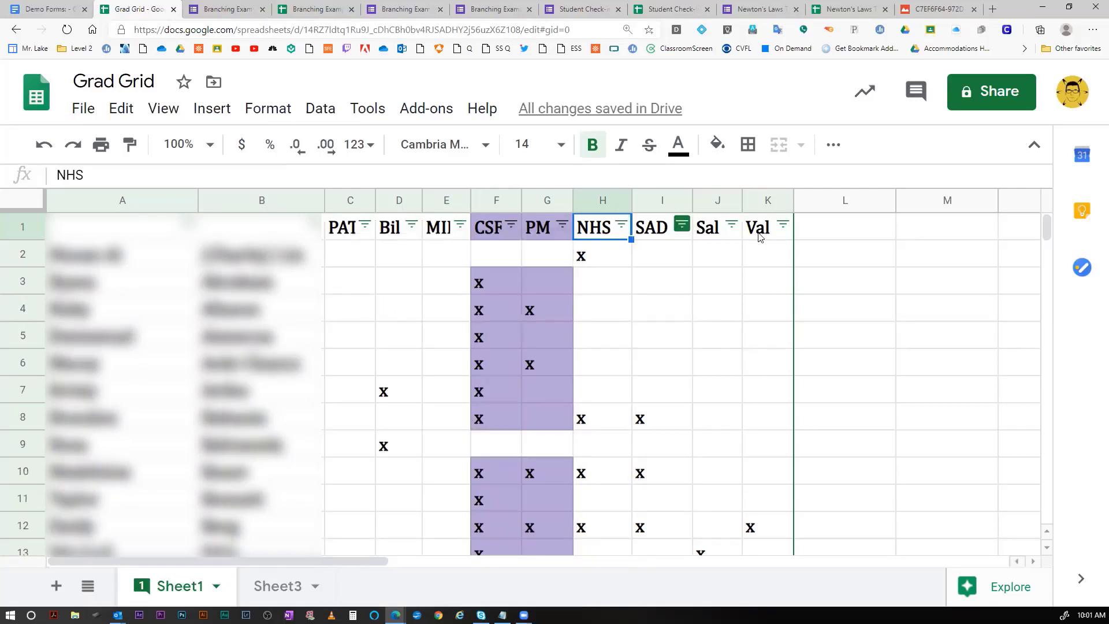
Filter the Val column by values to exclude blanks, and look through the rows marked x.
left_click(783, 227)
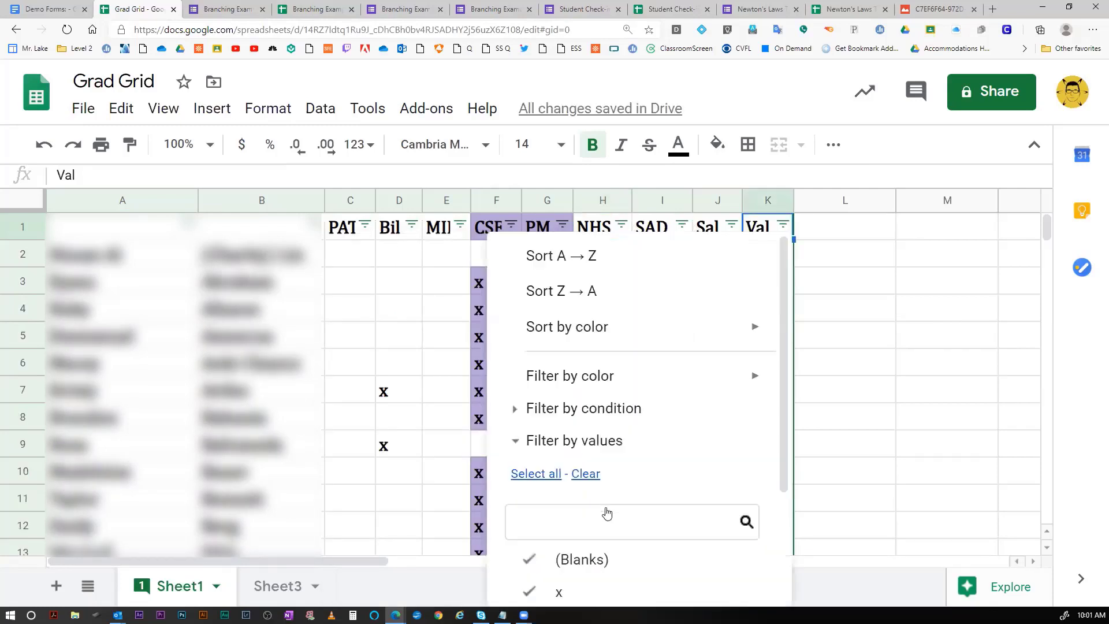
scroll(638, 502, "down", 3)
left_click(529, 408)
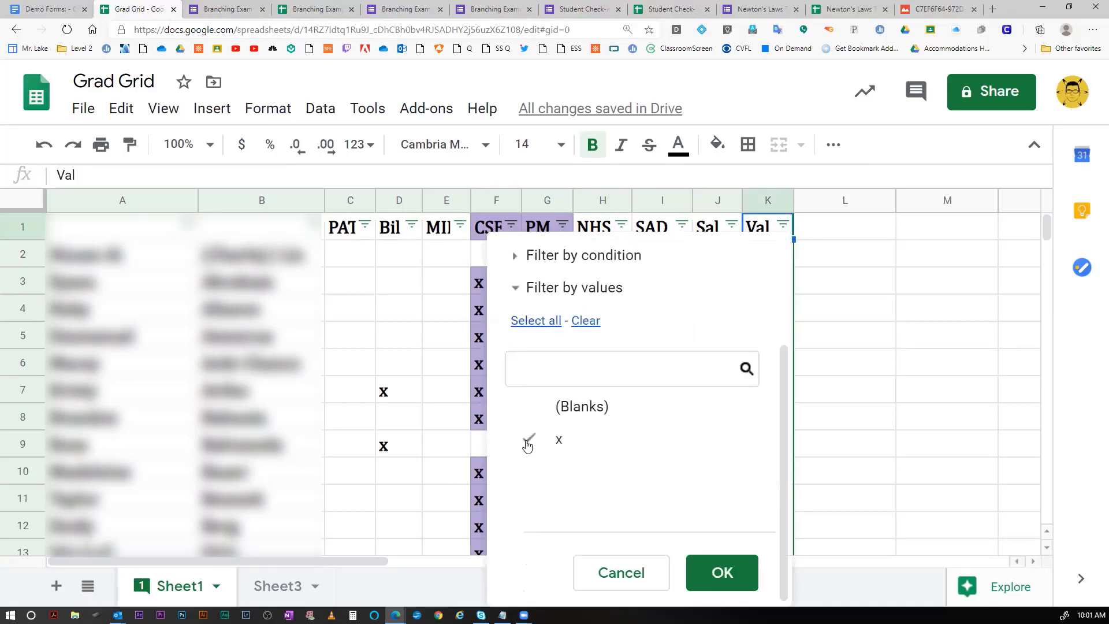
left_click(710, 573)
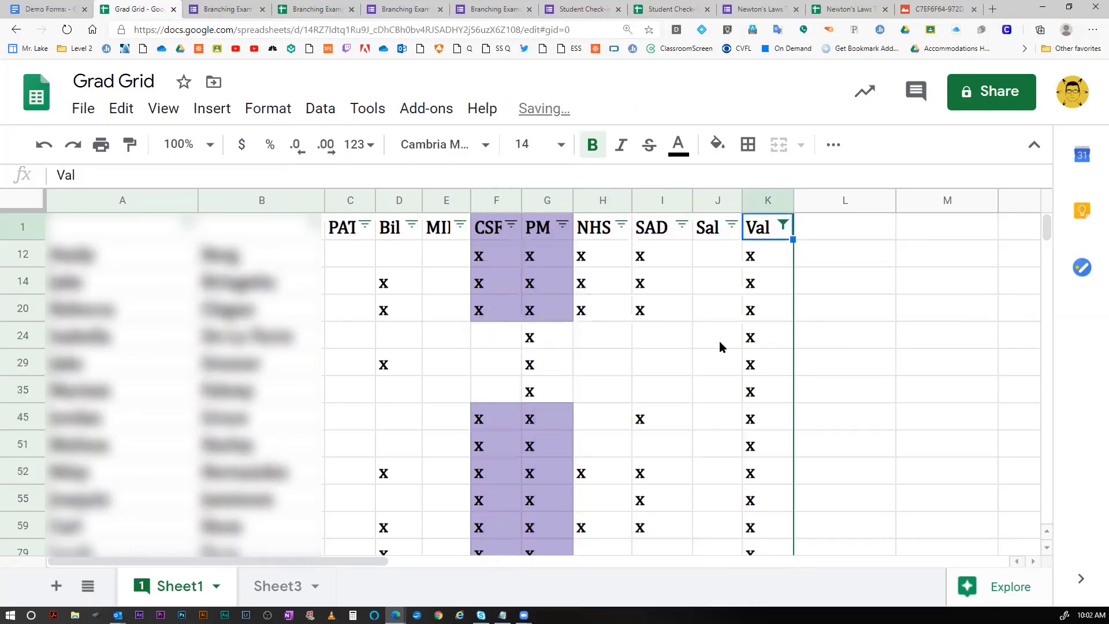
scroll(751, 364, "down", 5)
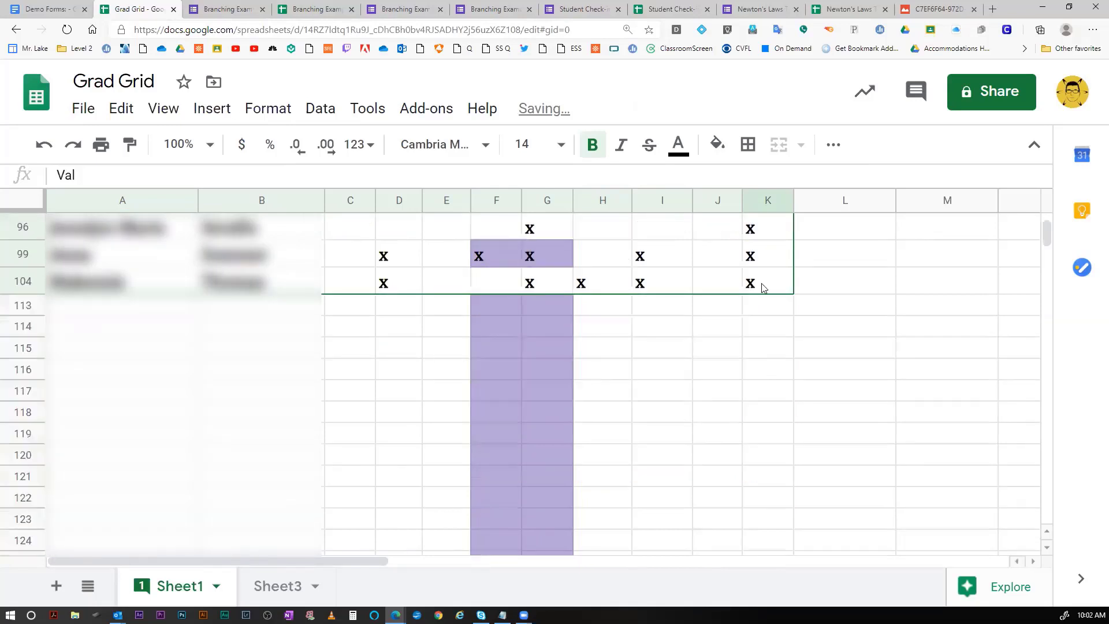
scroll(771, 413, "up", 5)
scroll(768, 410, "down", 4)
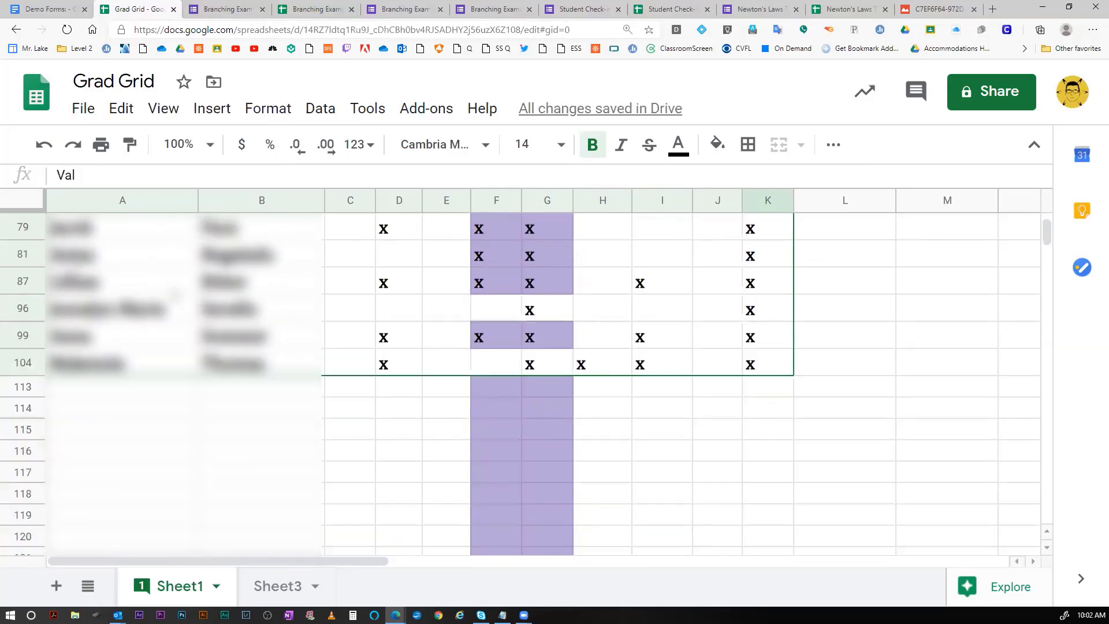
scroll(270, 381, "up", 5)
scroll(270, 381, "down", 4)
scroll(270, 380, "up", 3)
scroll(279, 376, "up", 2)
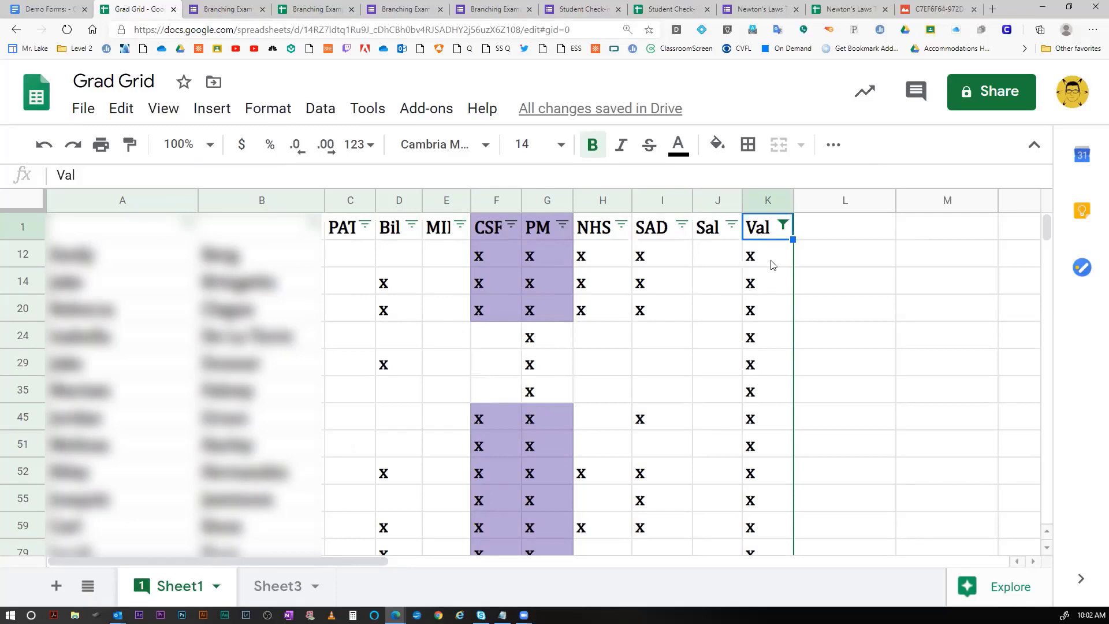
Include blanks again in the Val column's filter values to show every row.
left_click(784, 225)
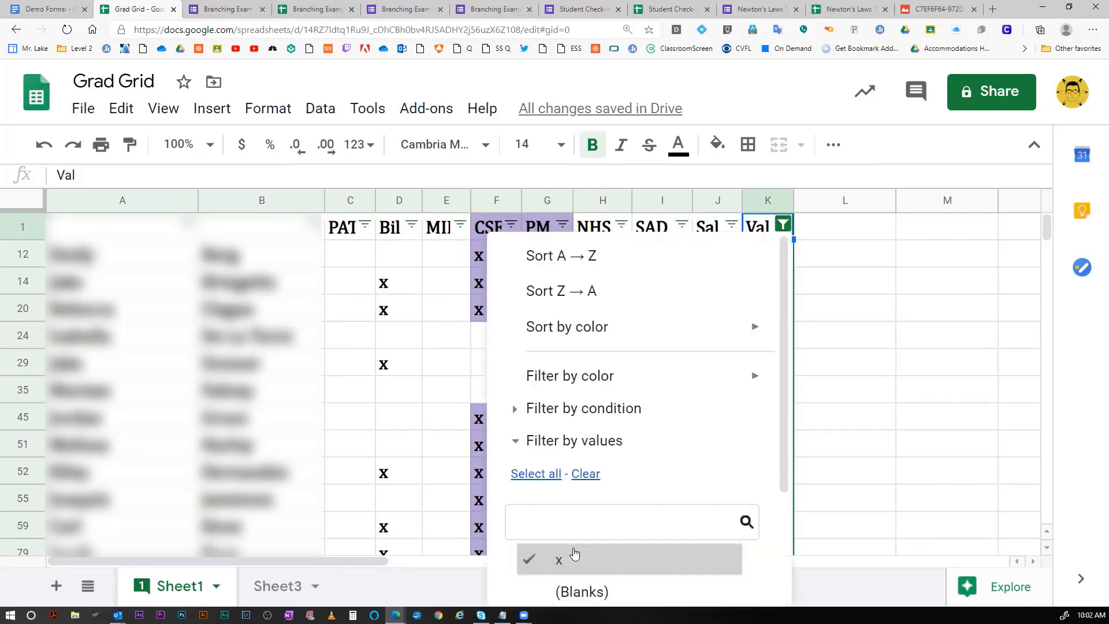
left_click(578, 591)
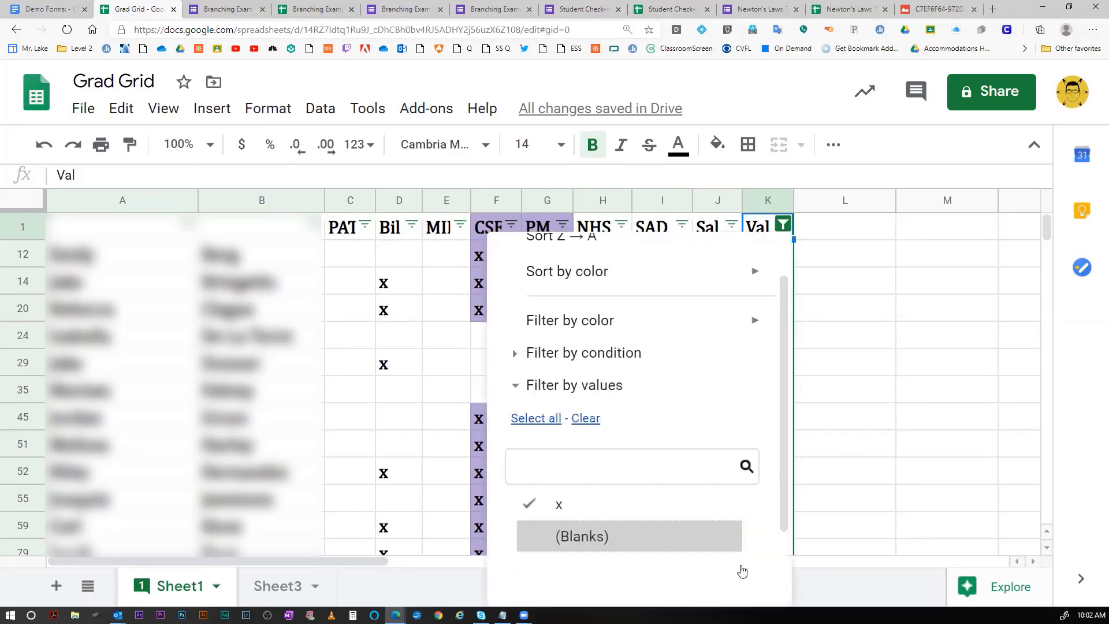
scroll(736, 577, "down", 2)
left_click(735, 576)
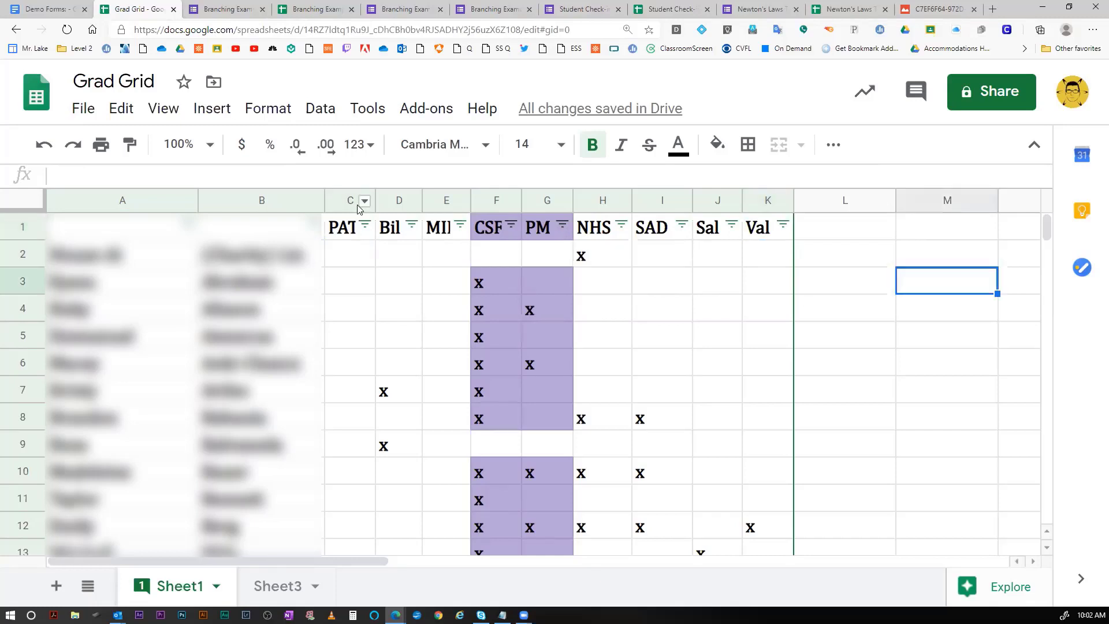
Hide columns C through H and look through the rows beside the SAD, Sal and Val columns.
left_click_drag(357, 204, 446, 205)
left_click_drag(512, 208, 619, 221)
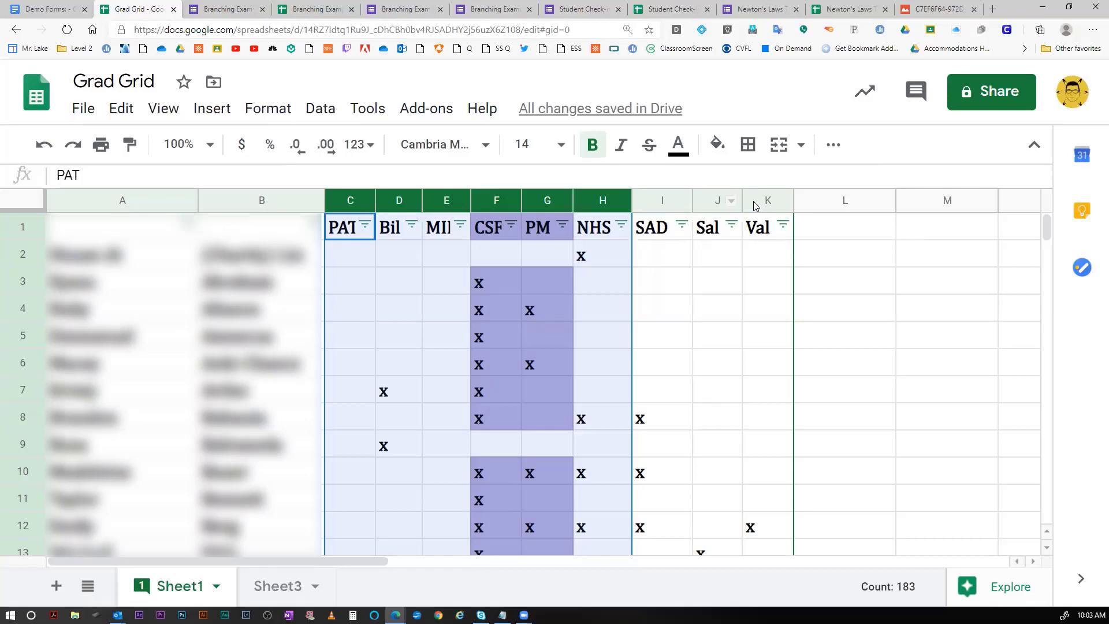
right_click(400, 201)
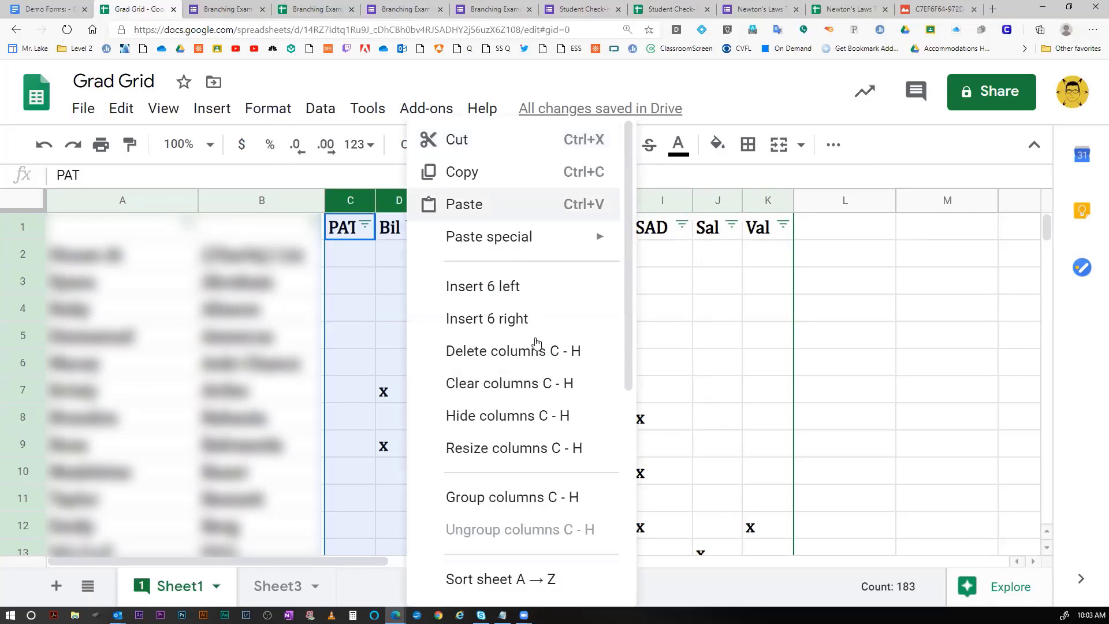
left_click(500, 416)
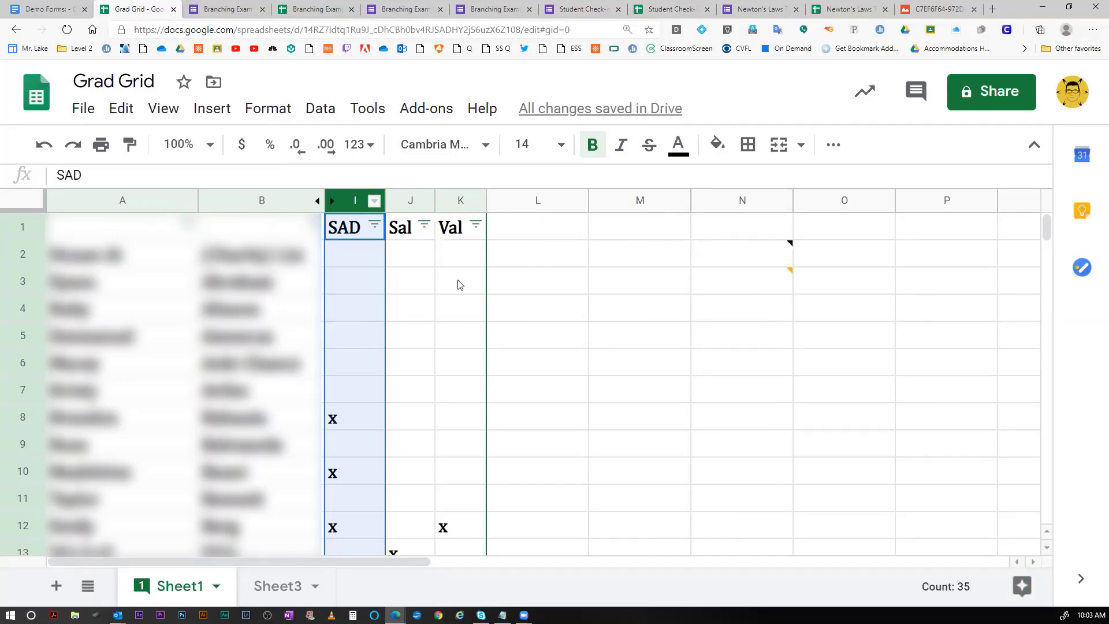
scroll(458, 284, "down", 6)
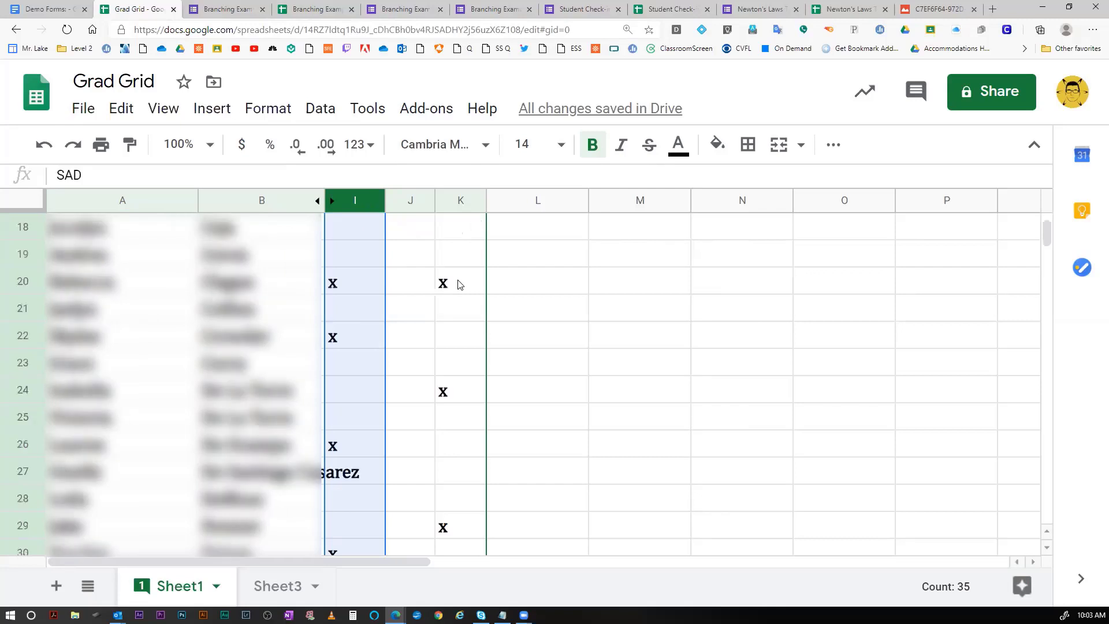
scroll(459, 284, "down", 12)
scroll(458, 286, "down", 9)
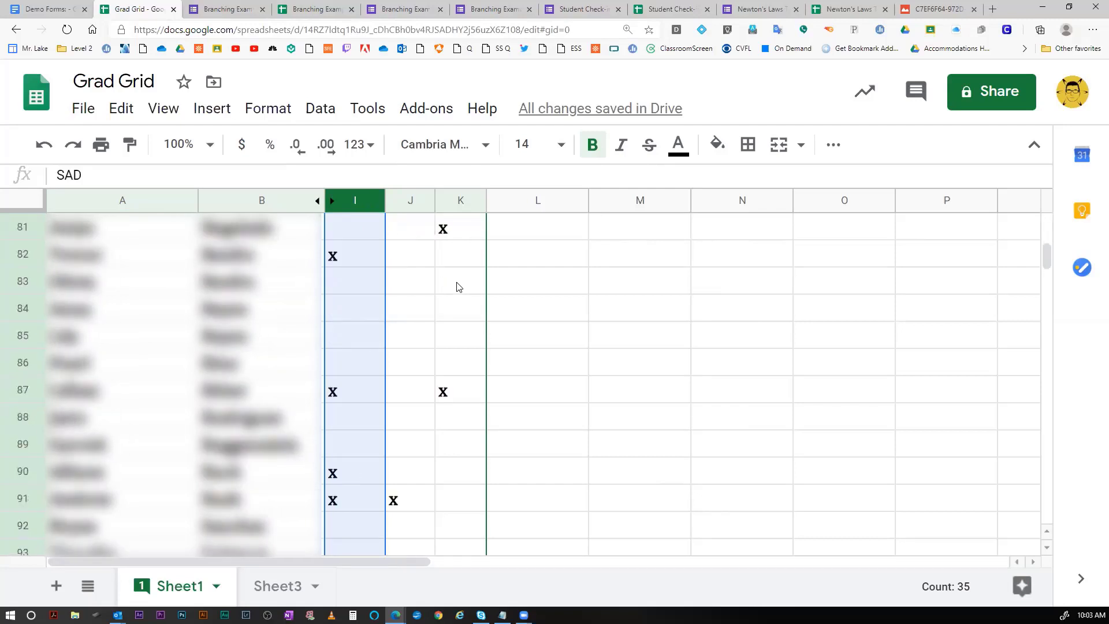
scroll(458, 287, "down", 9)
scroll(458, 283, "up", 15)
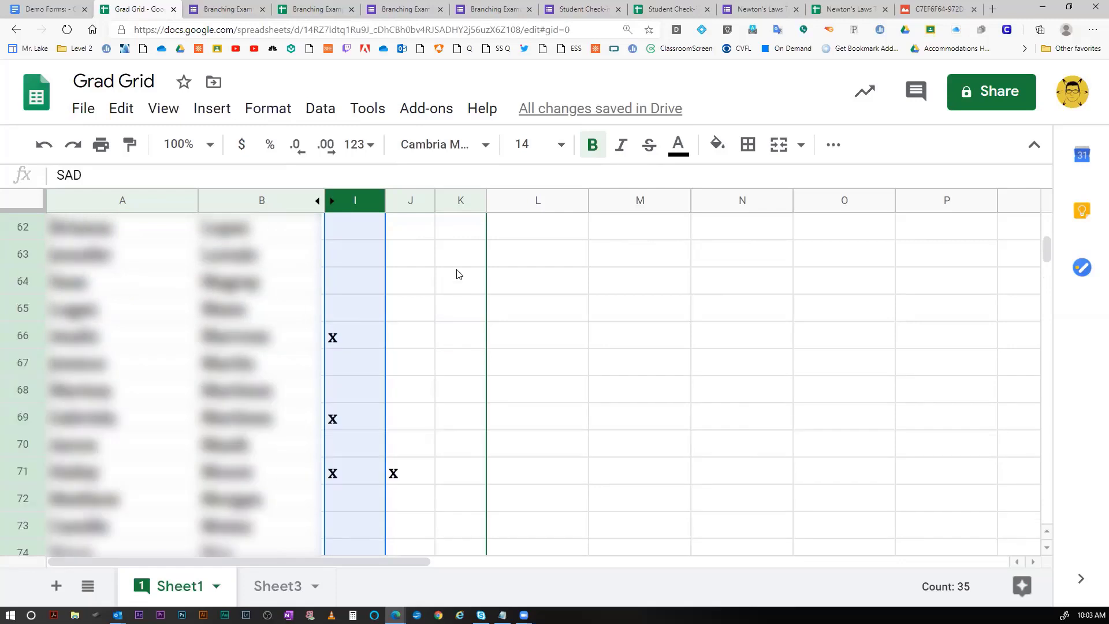
scroll(459, 269, "up", 14)
scroll(459, 263, "up", 6)
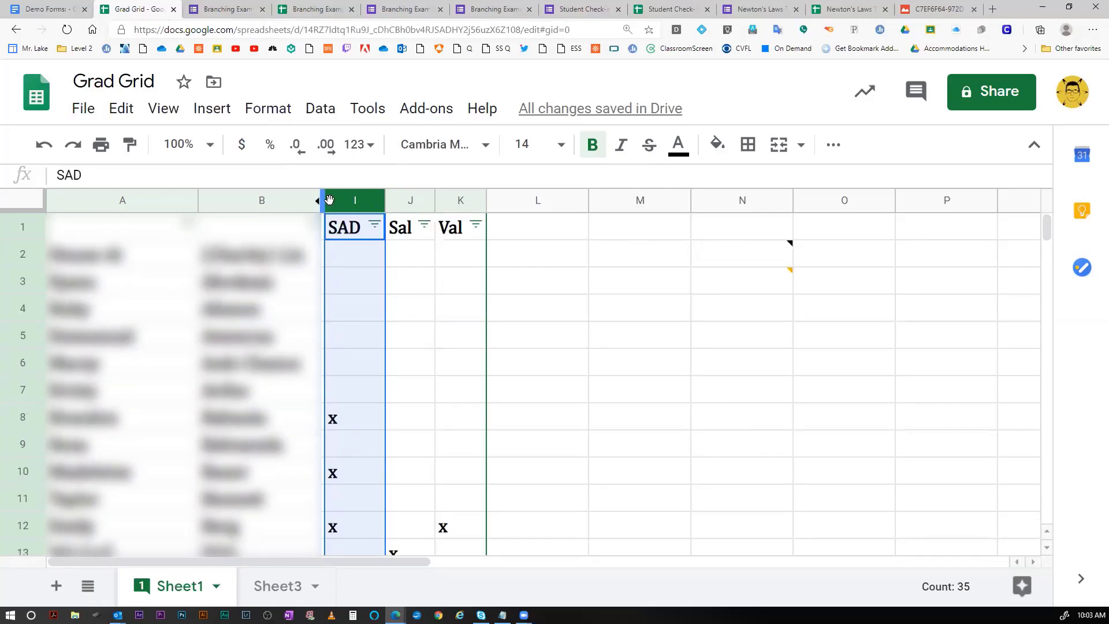
Unhide columns C through H and select an empty cell in the NHS column.
right_click(327, 200)
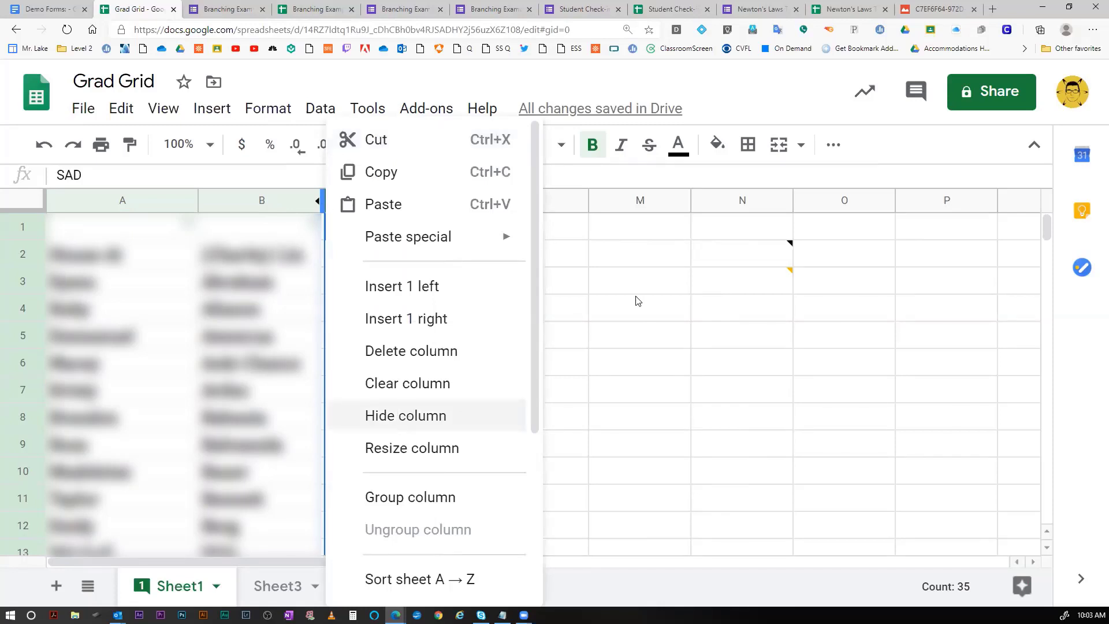
key("Escape")
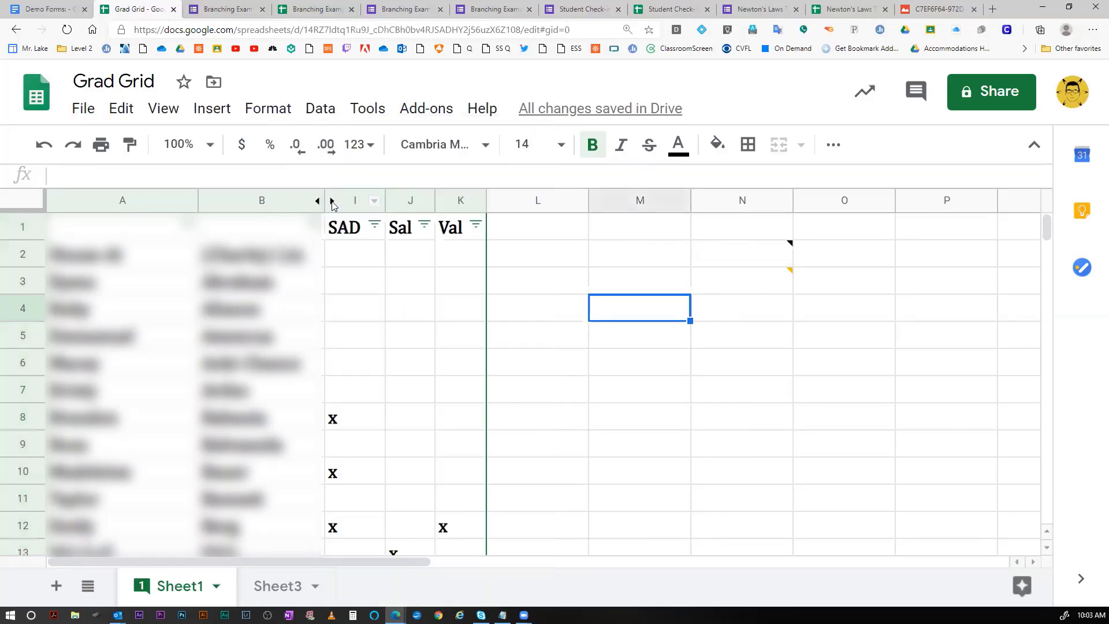
left_click(330, 200)
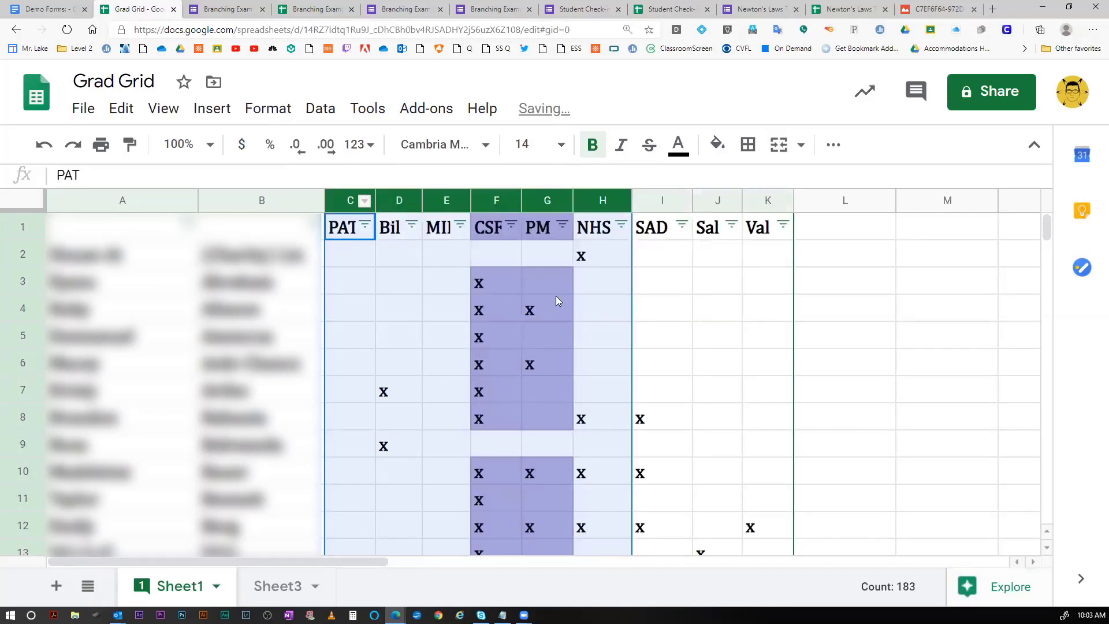
left_click(630, 316)
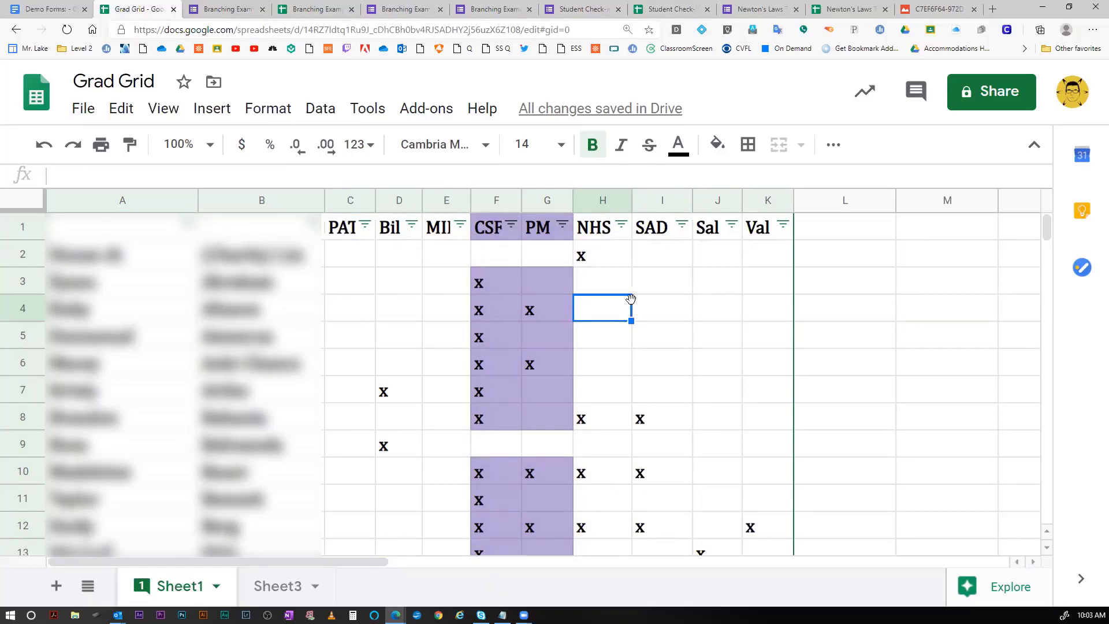
Select the header cells of columns A and B in turn, ending on cell A1.
left_click(153, 223)
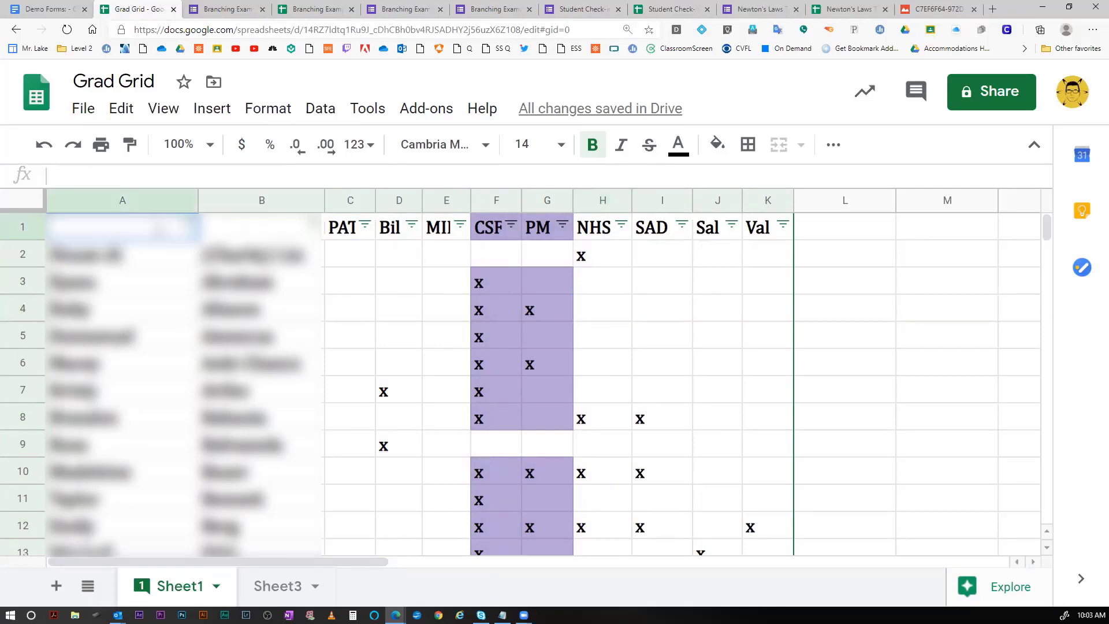
left_click(242, 233)
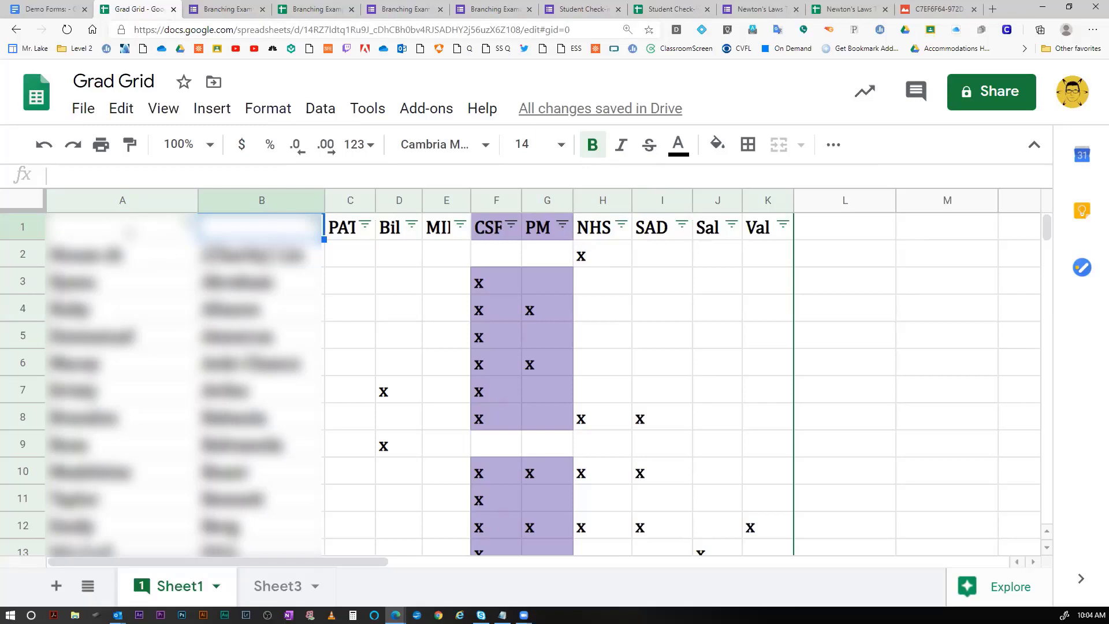
left_click(139, 228)
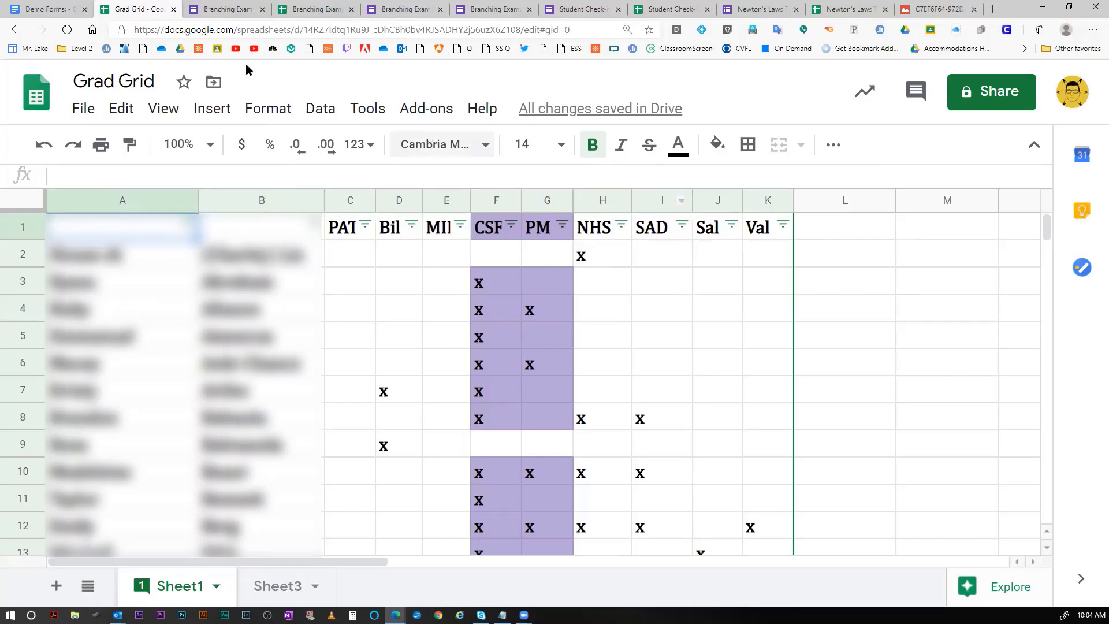
View the Demo Forms document and switch to the Branching Example form's responses.
left_click(79, 12)
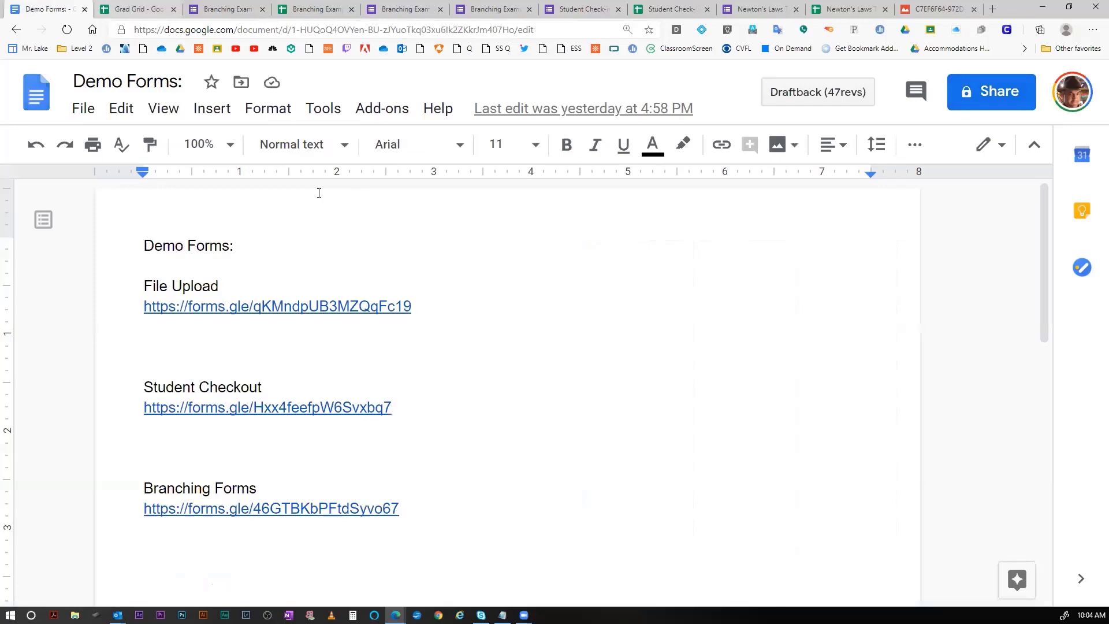
left_click(144, 9)
left_click(225, 11)
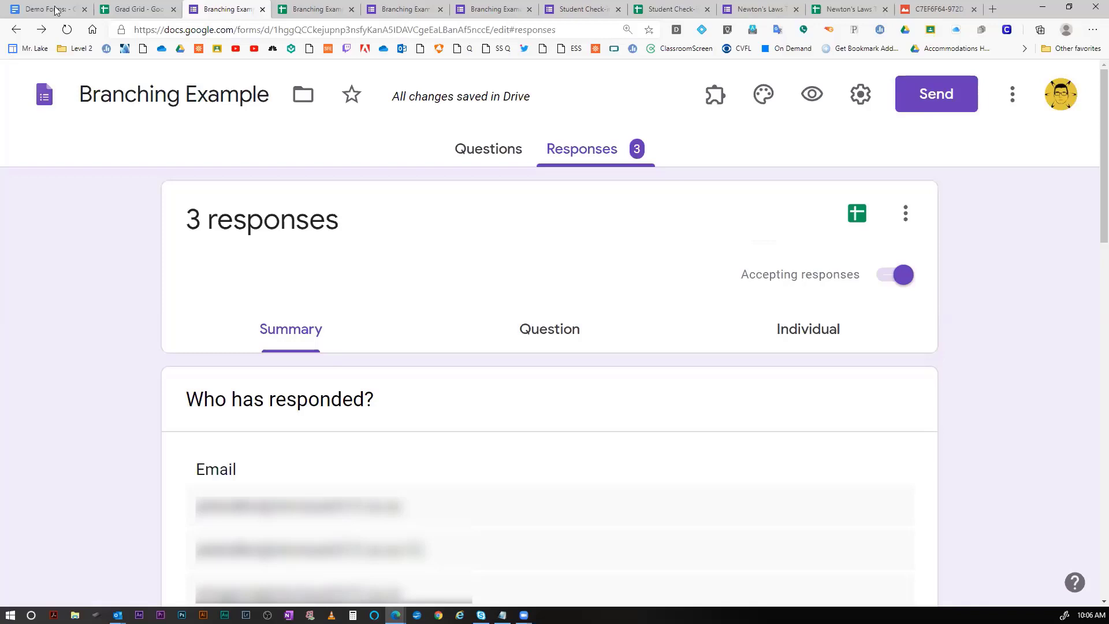
Search the web for ditchthattextbook in a new browser tab and open the Ditch That Textbook site.
left_click(993, 11)
type("d")
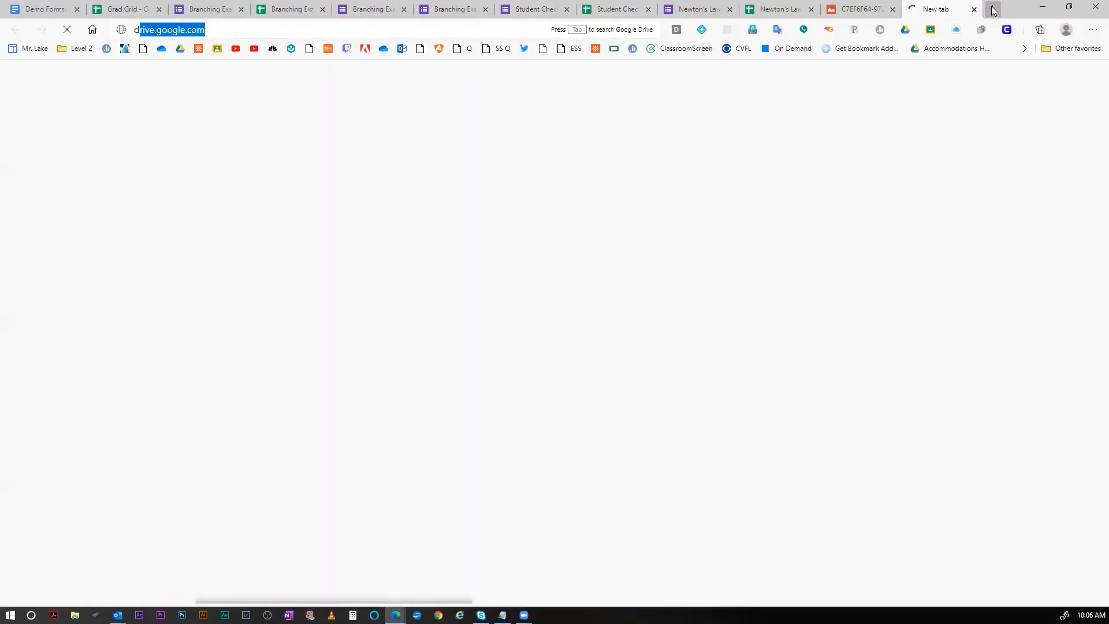
type("itchthat")
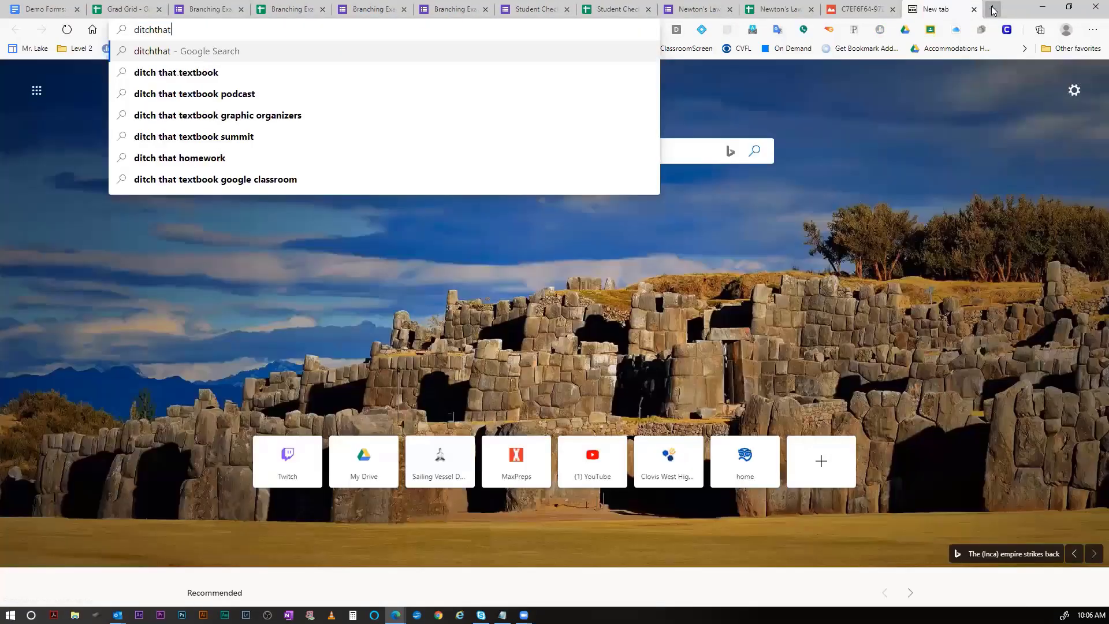
type("te")
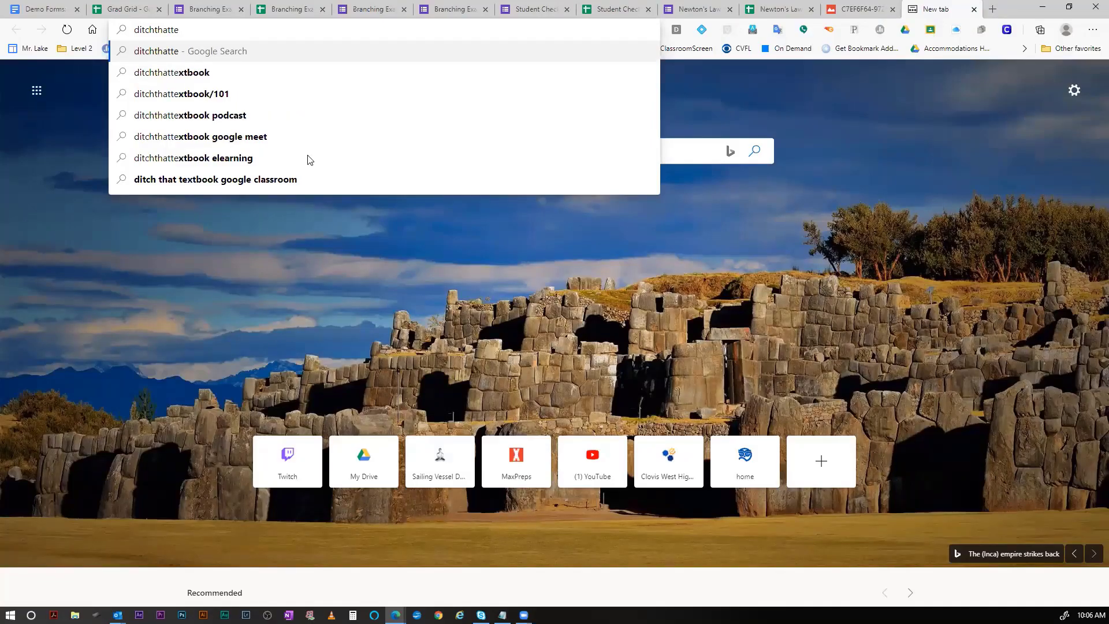
key("Down")
key("Return")
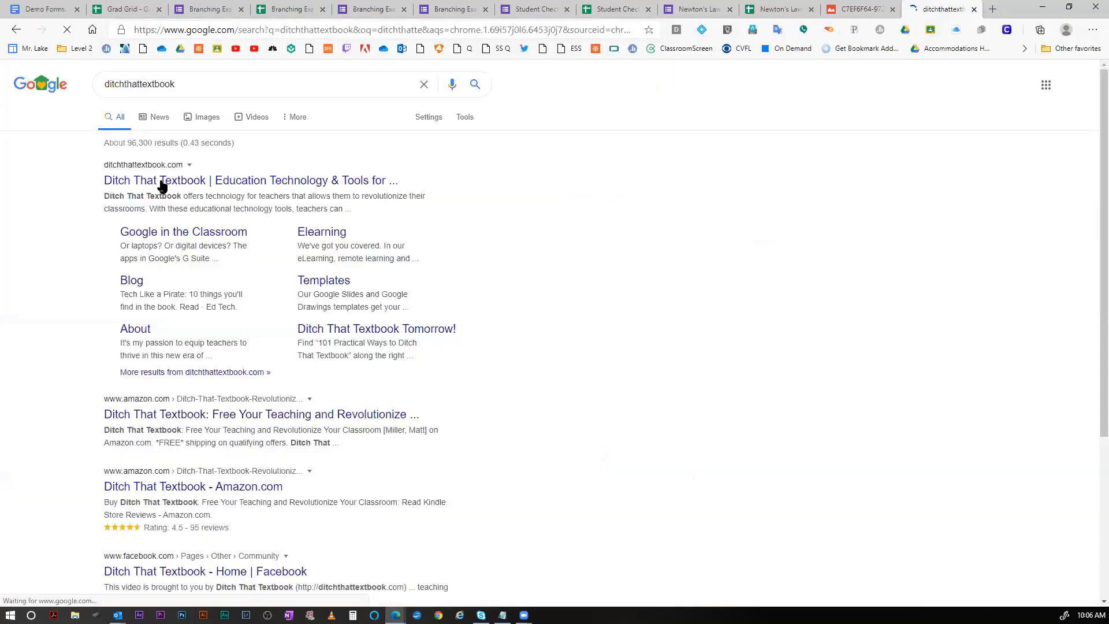
left_click(162, 184)
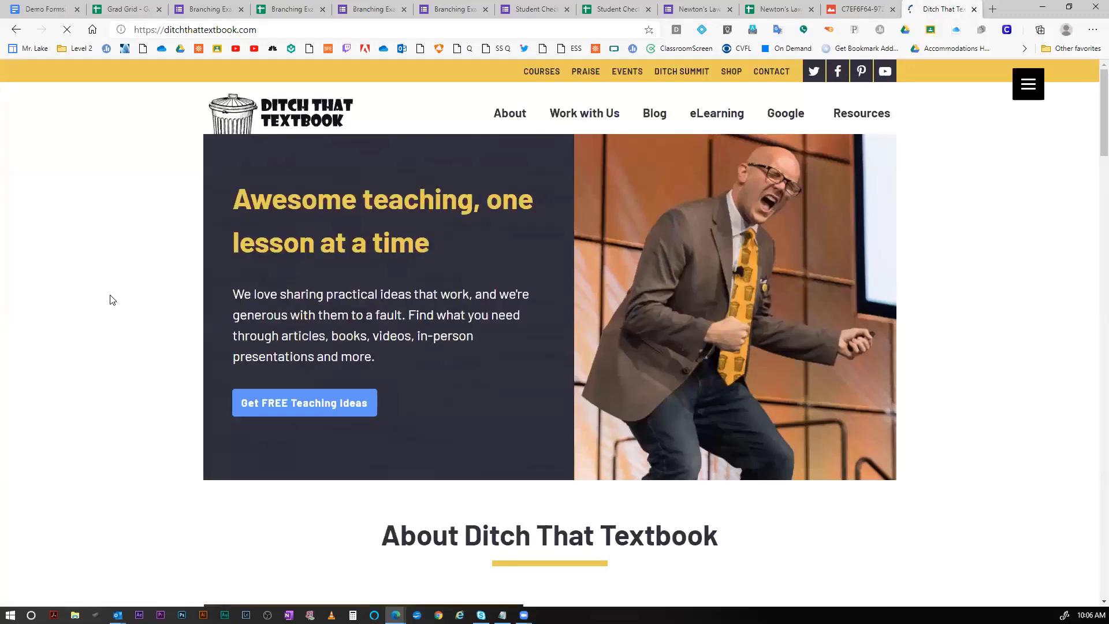
Look over the Ditch That Textbook home page and open the site's Google resources page.
scroll(130, 320, "down", 3)
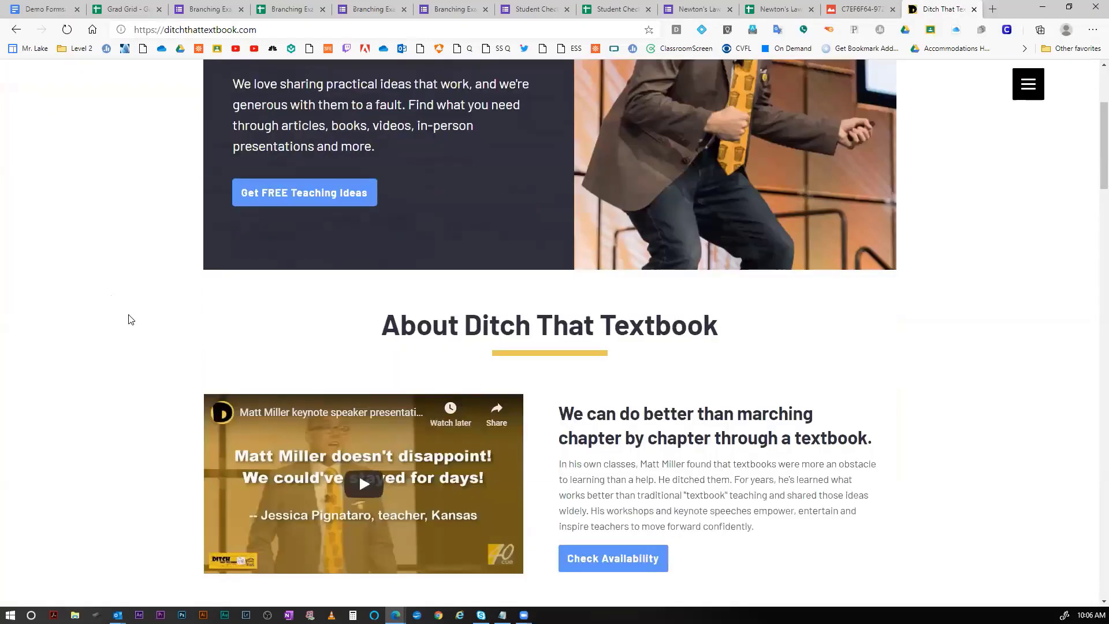
scroll(131, 320, "down", 1)
scroll(129, 318, "down", 9)
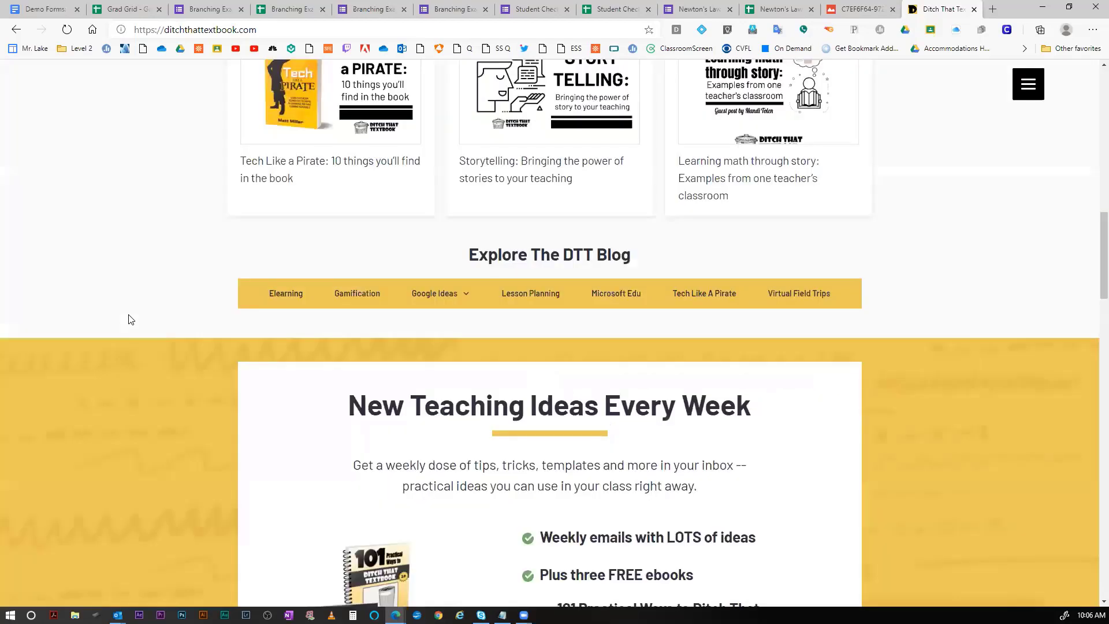
scroll(135, 322, "up", 2)
scroll(299, 241, "down", 1)
scroll(299, 245, "up", 10)
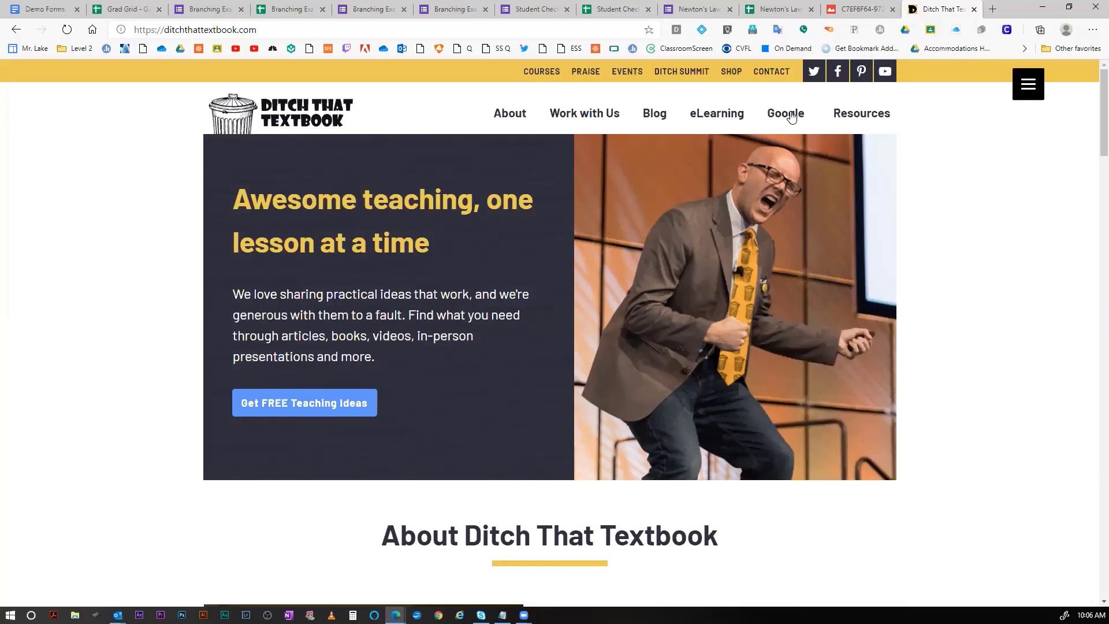
left_click(791, 116)
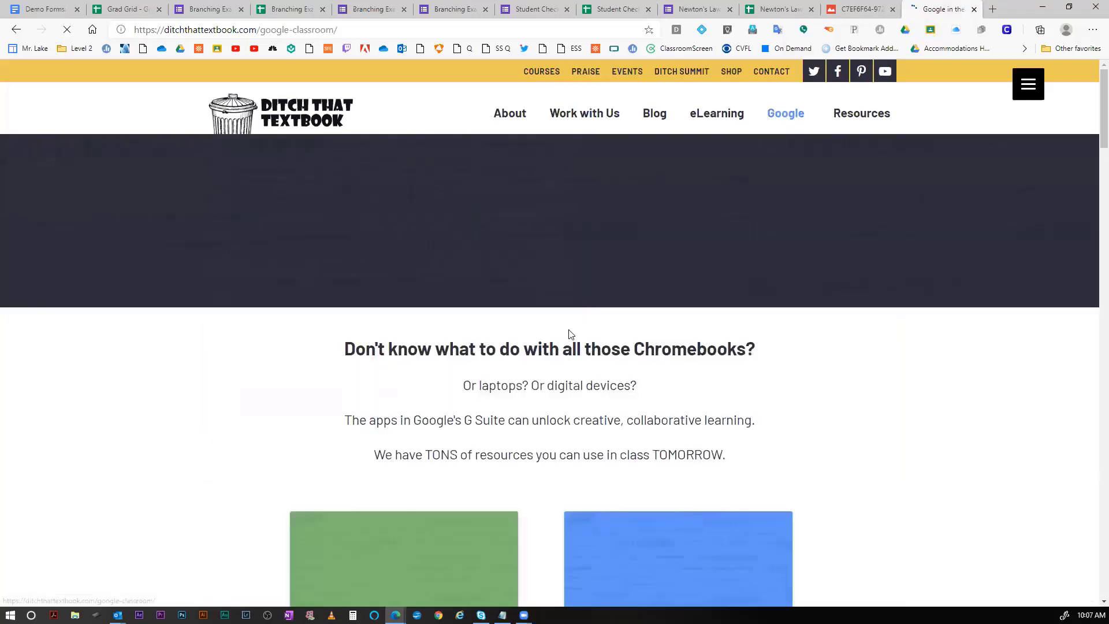
scroll(571, 333, "down", 4)
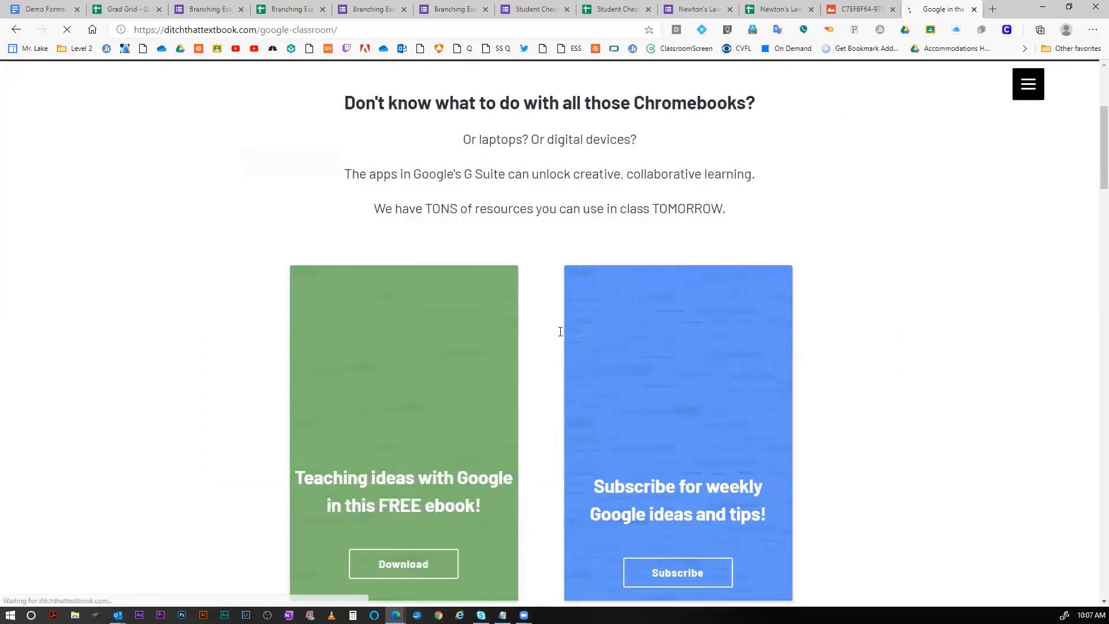
Look through the Google in the Classroom page and open the post "25 practical ways to use Google Forms in class, school".
scroll(560, 335, "down", 7)
scroll(559, 334, "down", 7)
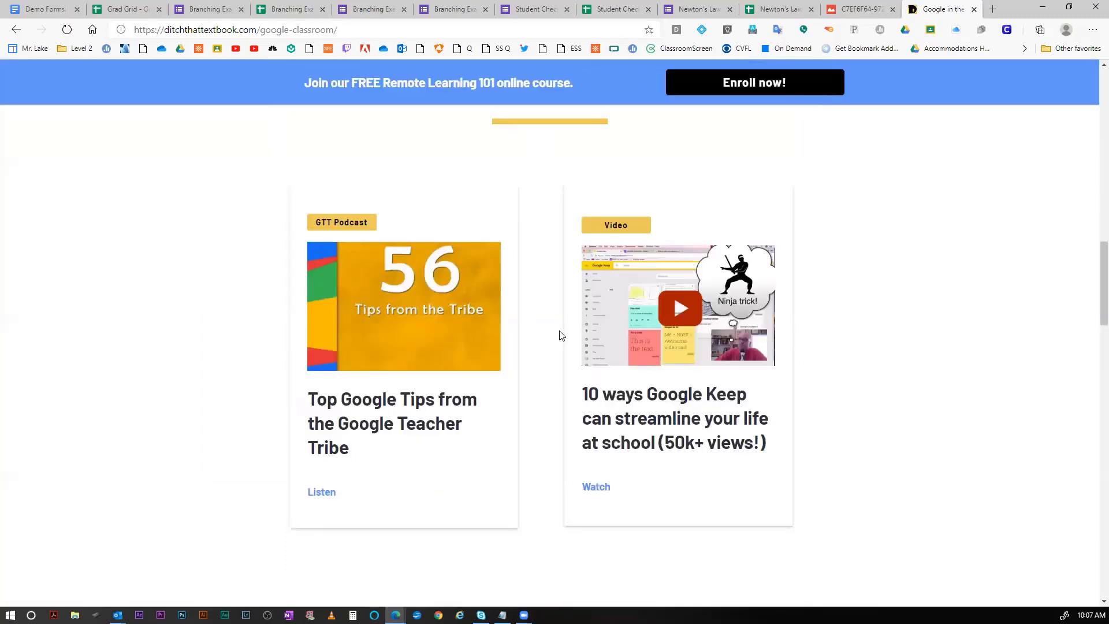
scroll(550, 330, "down", 3)
scroll(548, 332, "down", 4)
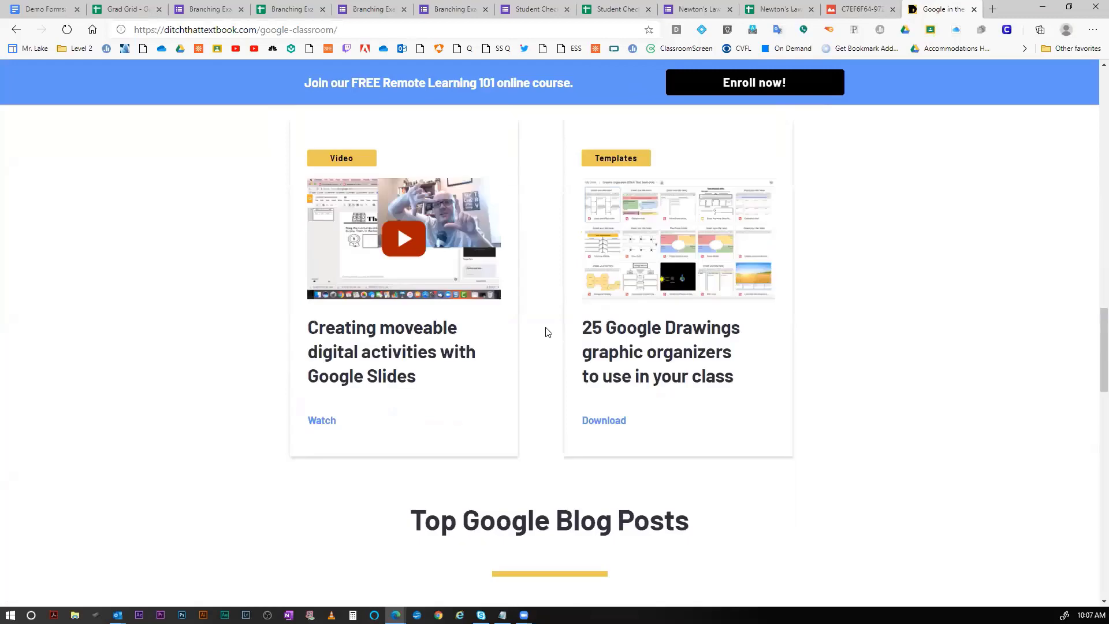
scroll(548, 332, "down", 8)
scroll(546, 330, "down", 2)
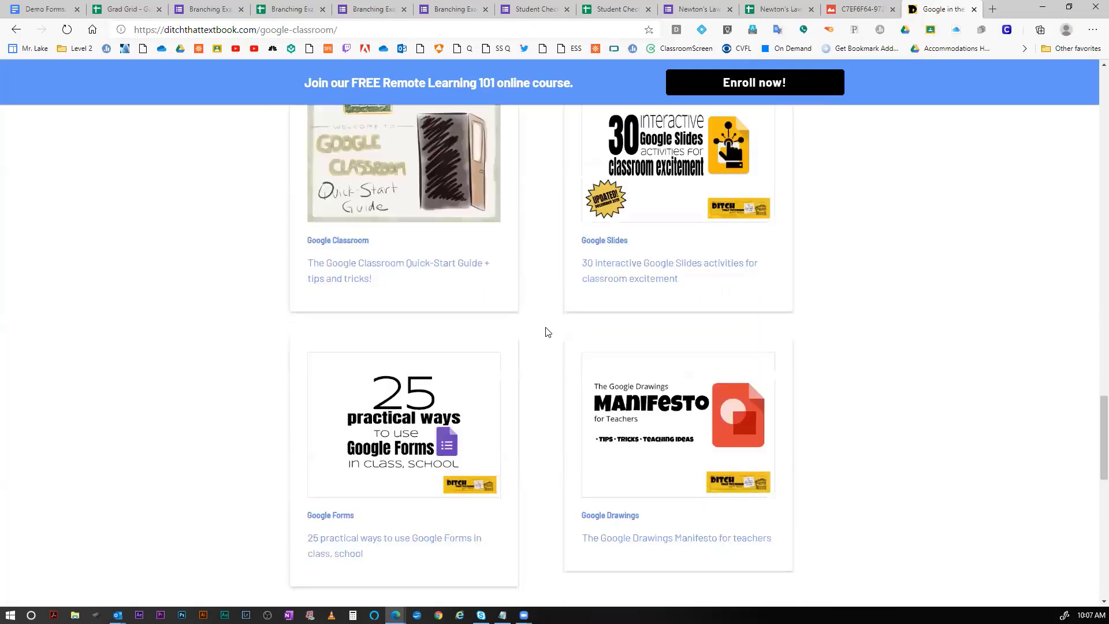
scroll(405, 280, "down", 3)
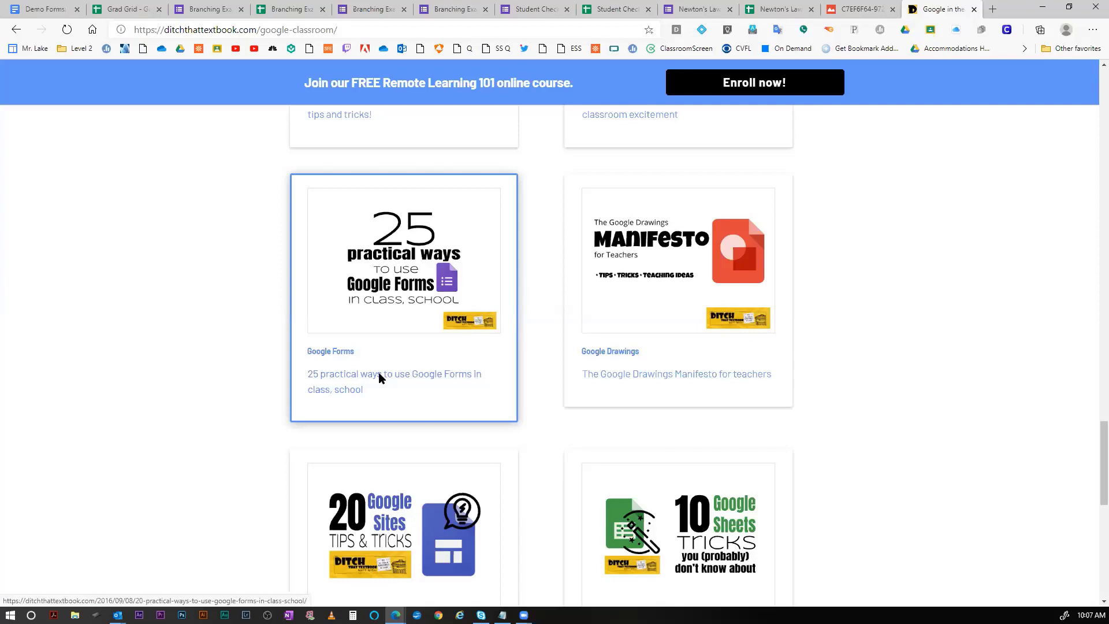
left_click(451, 290)
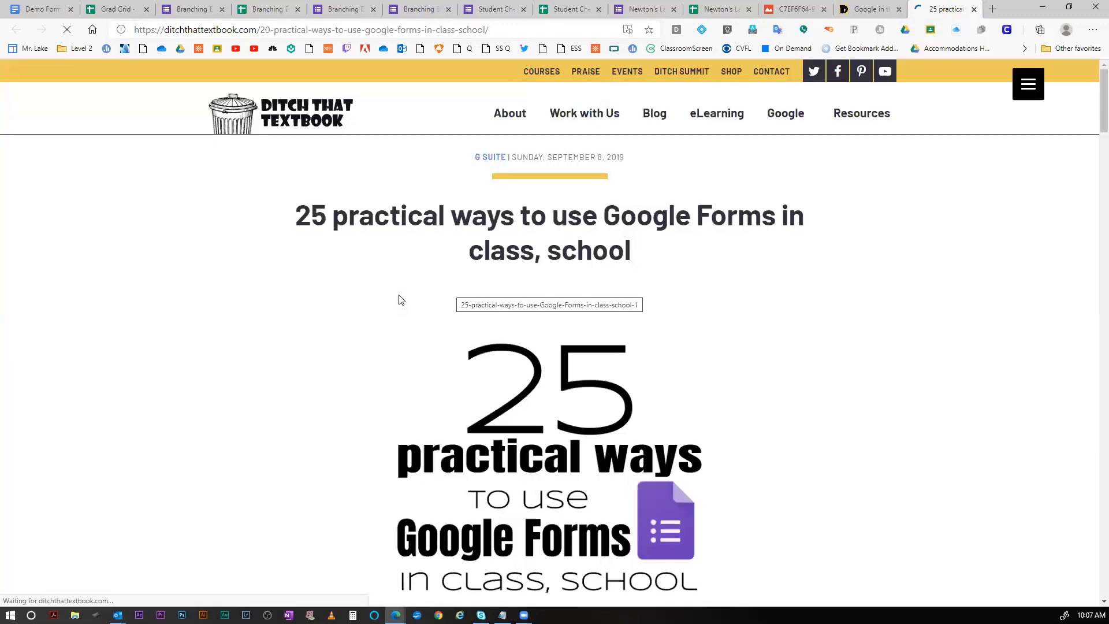
Read the article's introduction and its Procedural stuff ideas for using Google Forms.
scroll(399, 294, "down", 6)
scroll(471, 292, "down", 3)
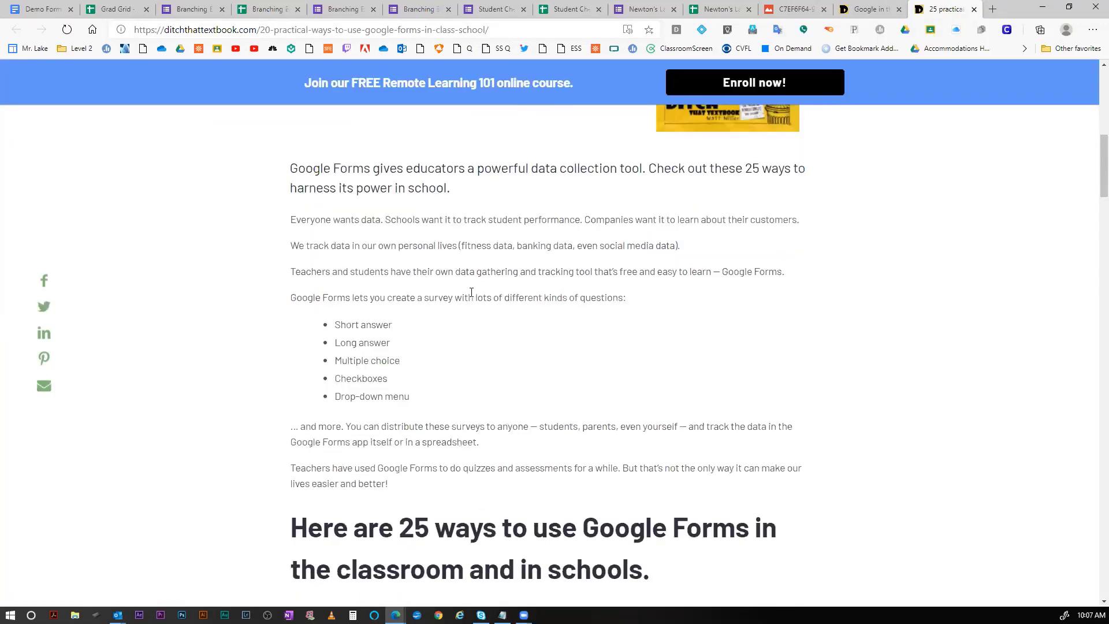
scroll(472, 295, "down", 5)
scroll(471, 297, "down", 3)
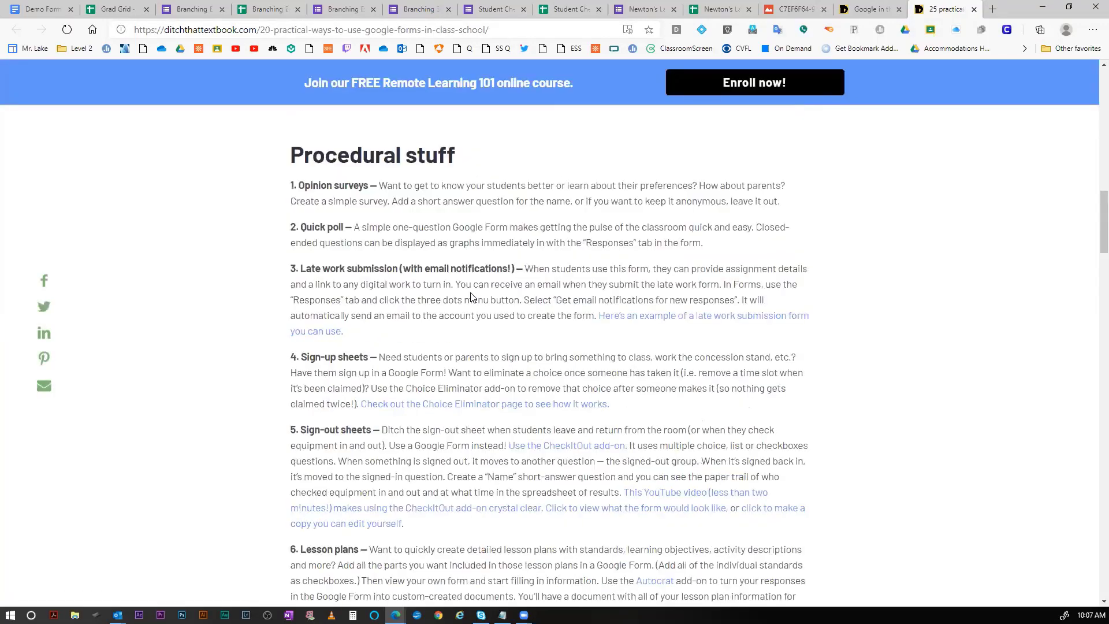
scroll(472, 292, "down", 2)
scroll(471, 292, "down", 3)
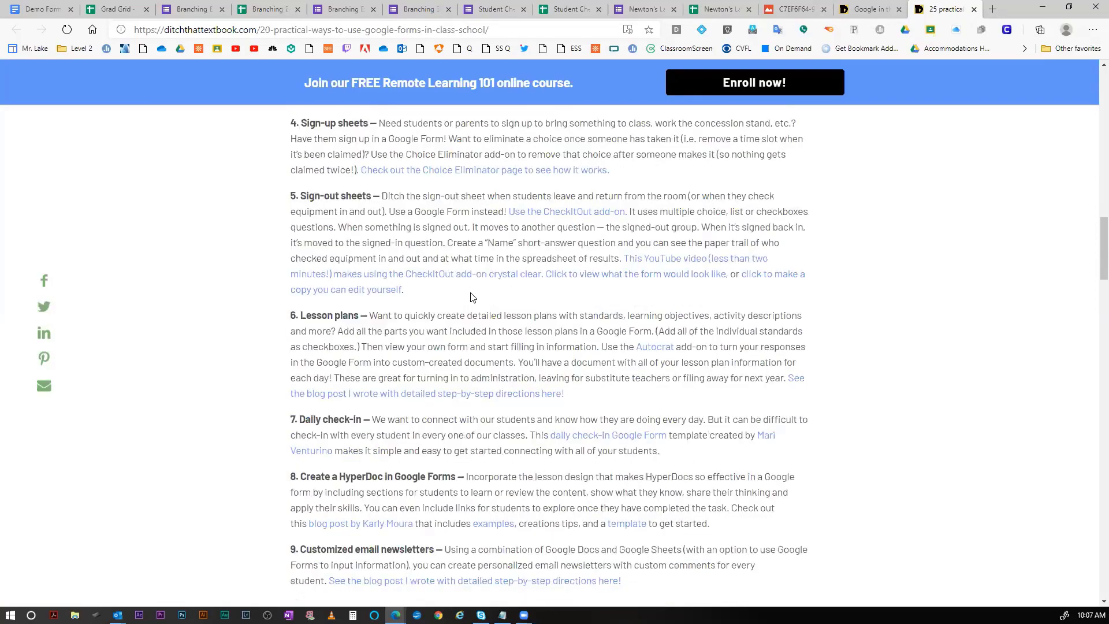
scroll(471, 294, "down", 3)
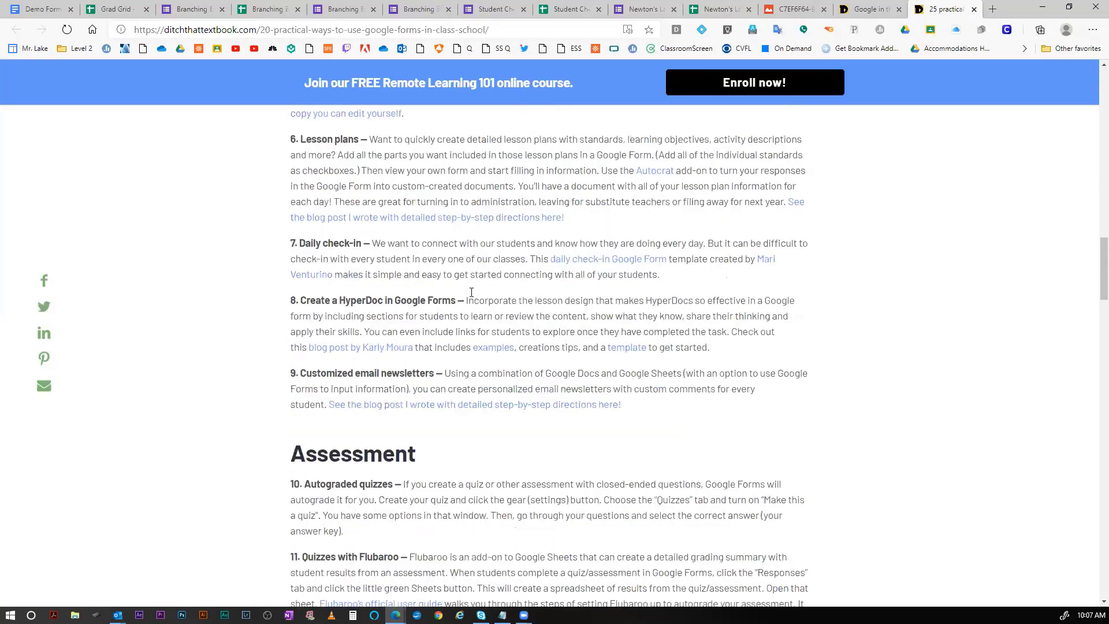
scroll(439, 287, "up", 4)
scroll(438, 281, "down", 1)
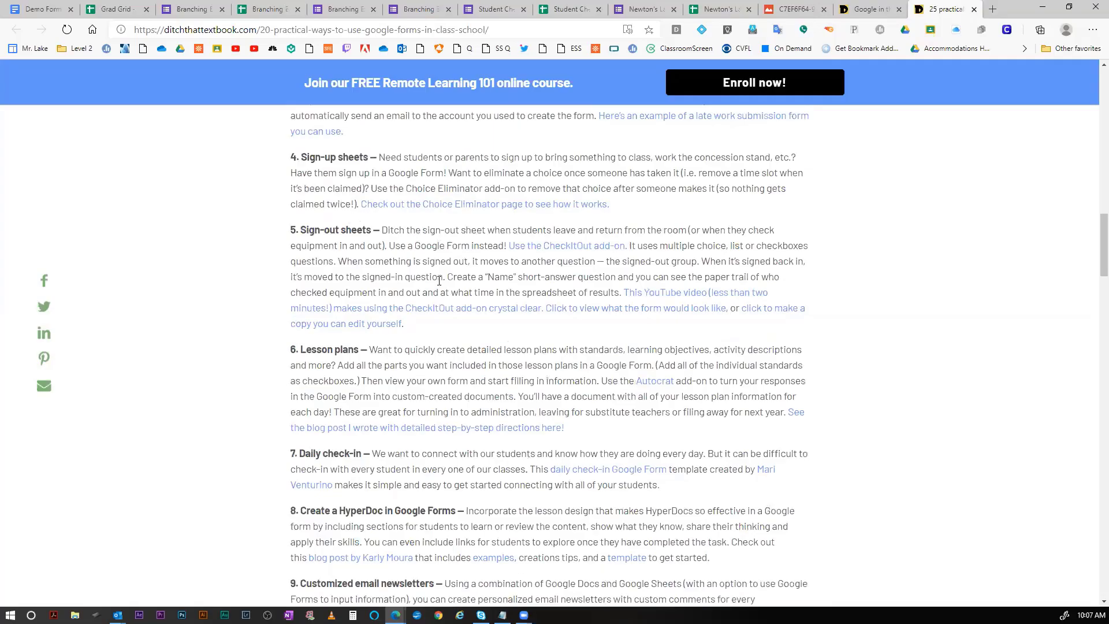
scroll(439, 280, "down", 2)
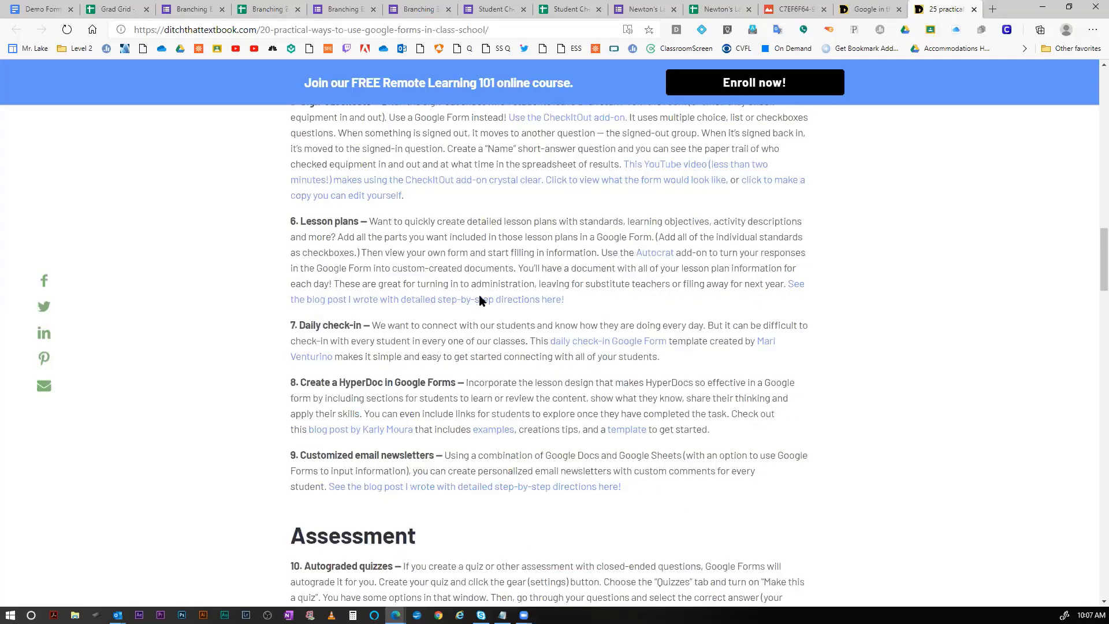
Review the article's Assessment ideas, from autograded quizzes to adding math equations with EquatIO.
scroll(479, 299, "down", 4)
scroll(480, 296, "down", 3)
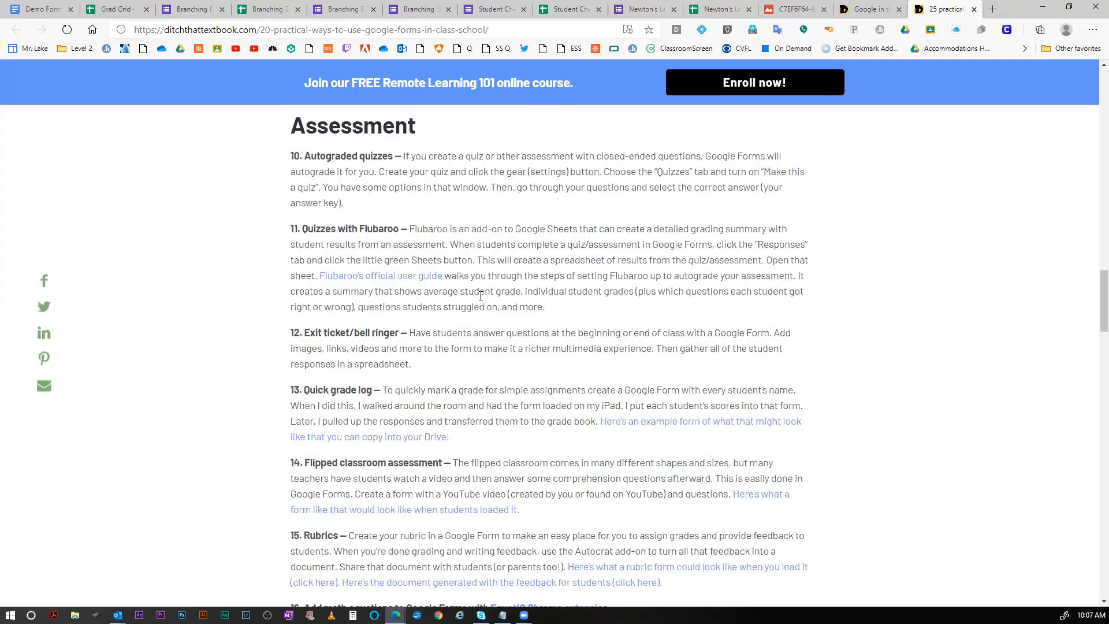
scroll(480, 296, "down", 1)
scroll(480, 295, "down", 1)
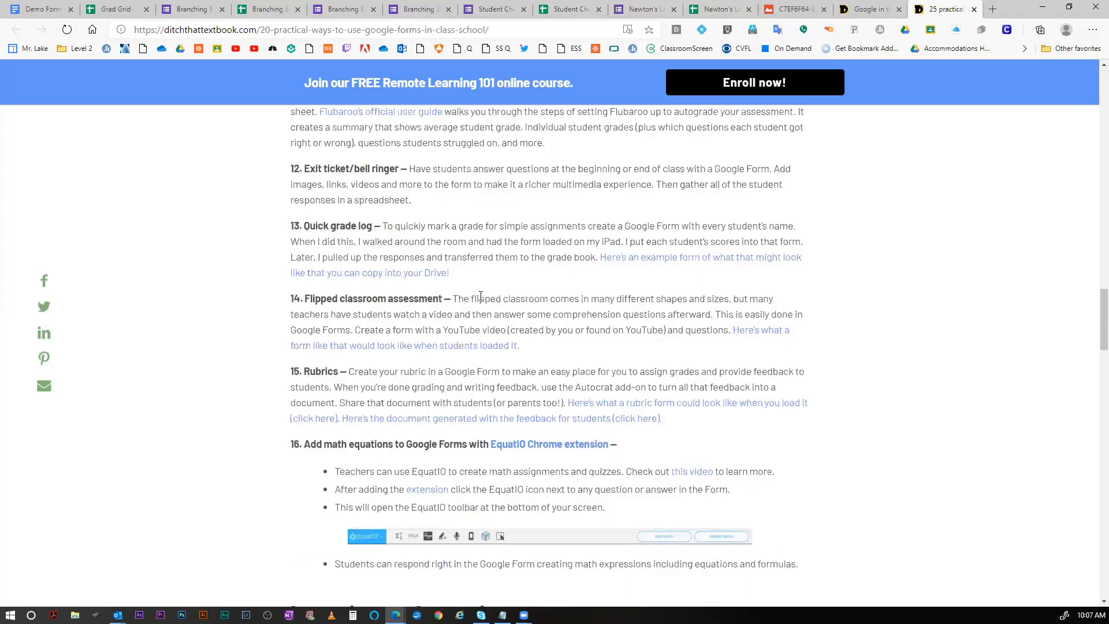
scroll(480, 295, "down", 1)
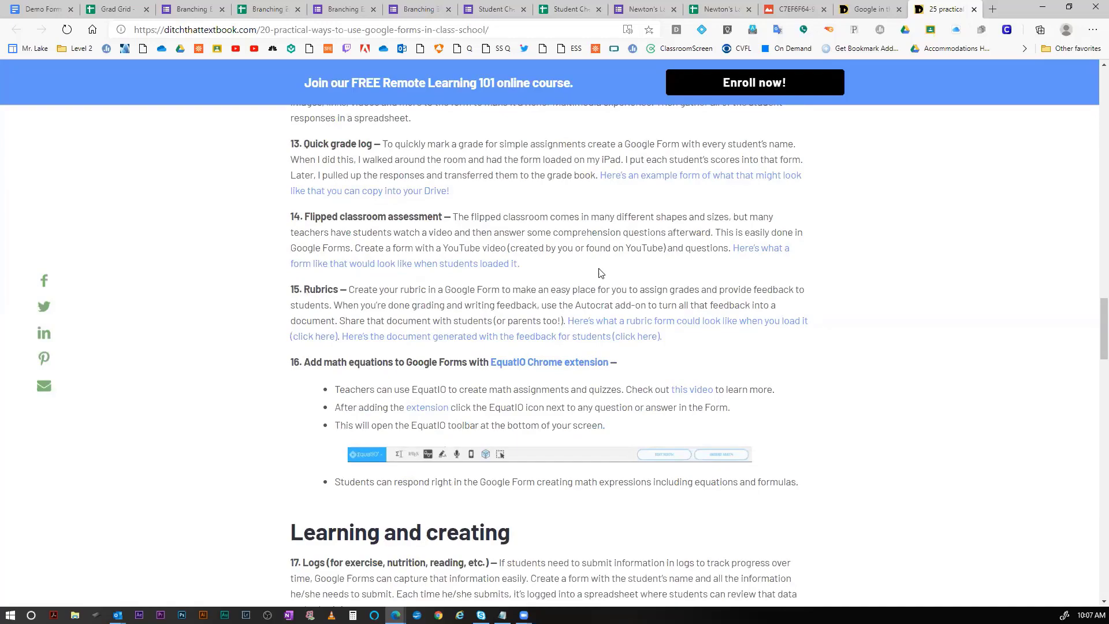
Skim the Learning and creating ideas and return to the start of the article.
scroll(601, 273, "down", 3)
scroll(600, 273, "down", 2)
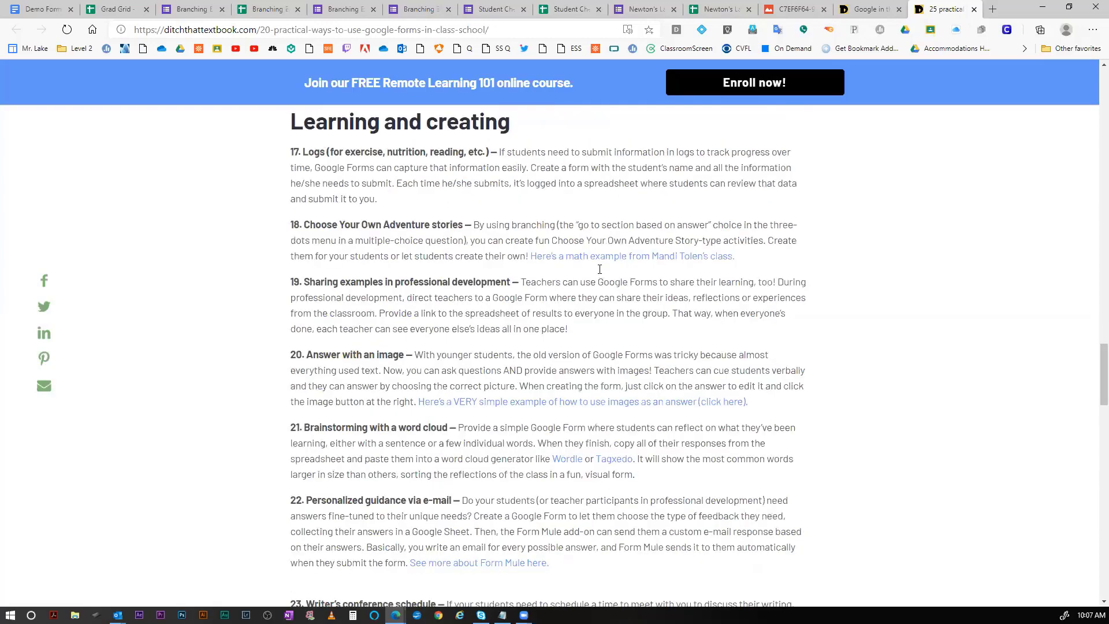
scroll(599, 270, "down", 1)
scroll(600, 273, "down", 3)
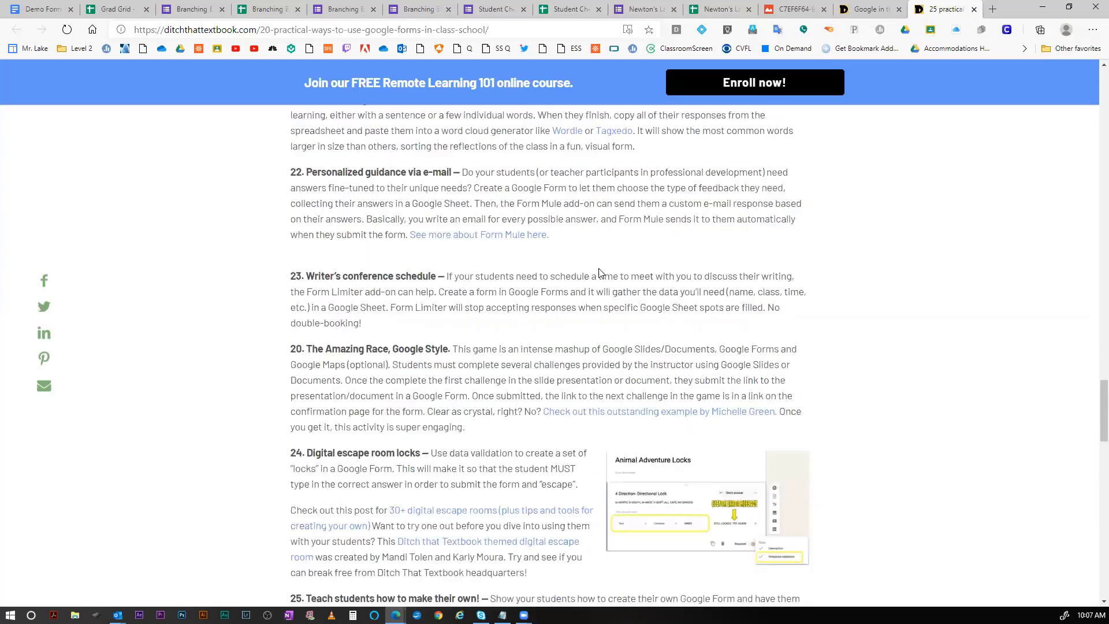
scroll(600, 272, "up", 7)
scroll(600, 274, "up", 20)
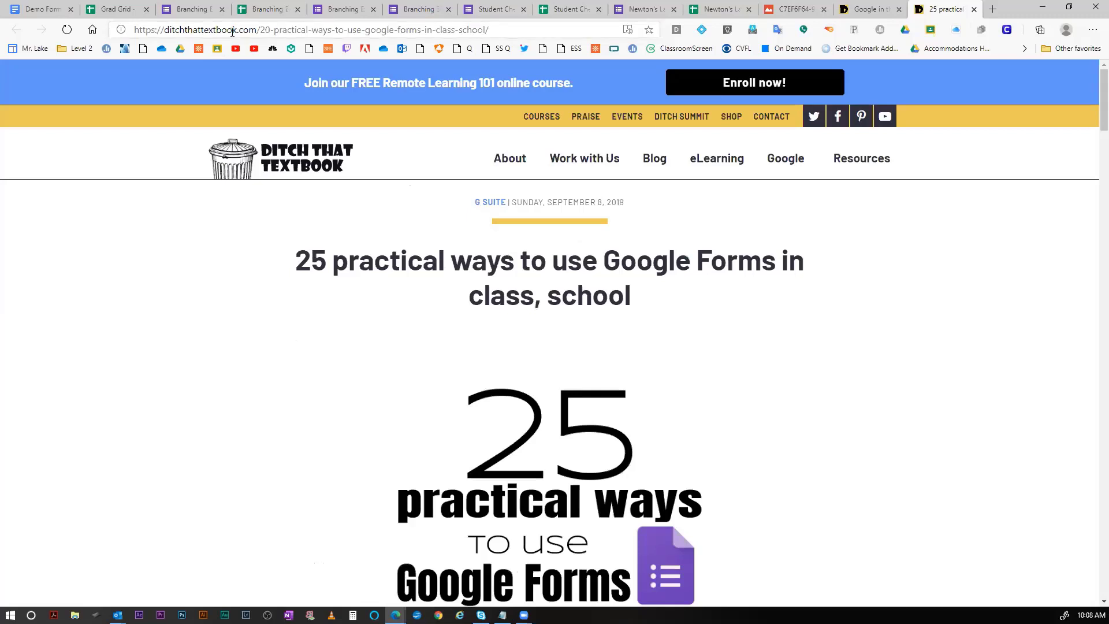
Switch back to the Google in the Classroom page and look over its heading and top Google blog posts.
left_click(874, 10)
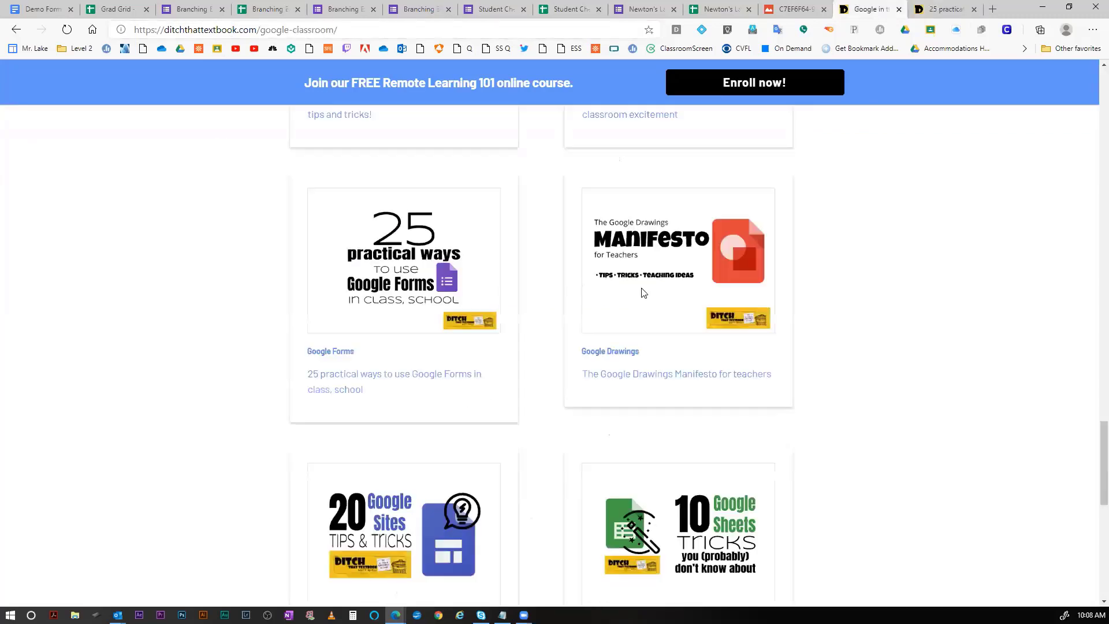
scroll(646, 286, "up", 5)
scroll(646, 289, "up", 15)
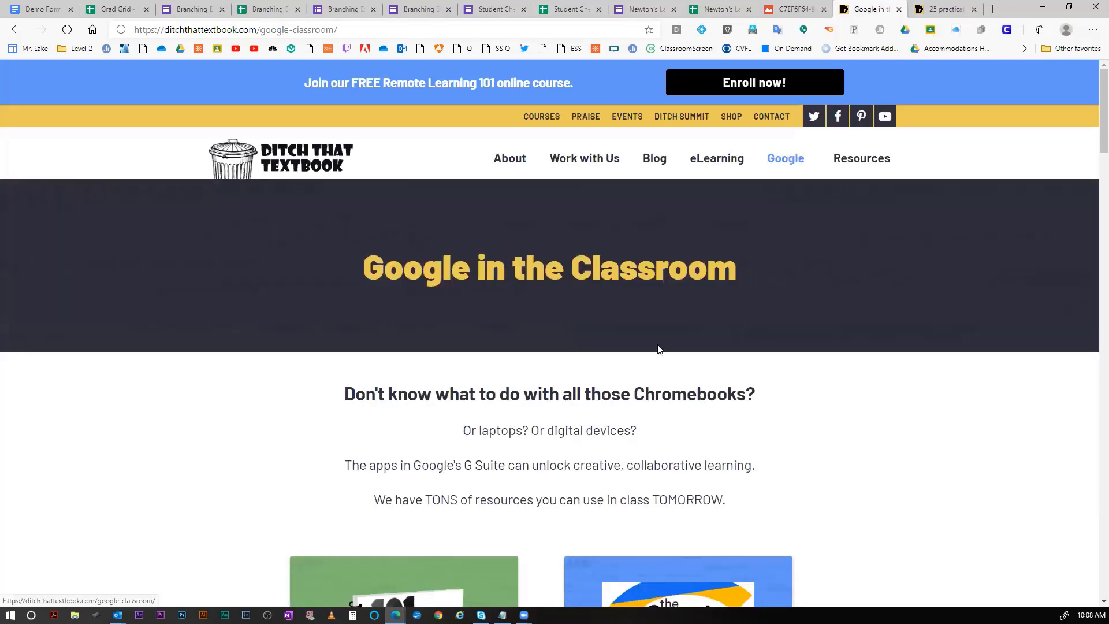
scroll(658, 348, "down", 10)
scroll(659, 349, "down", 8)
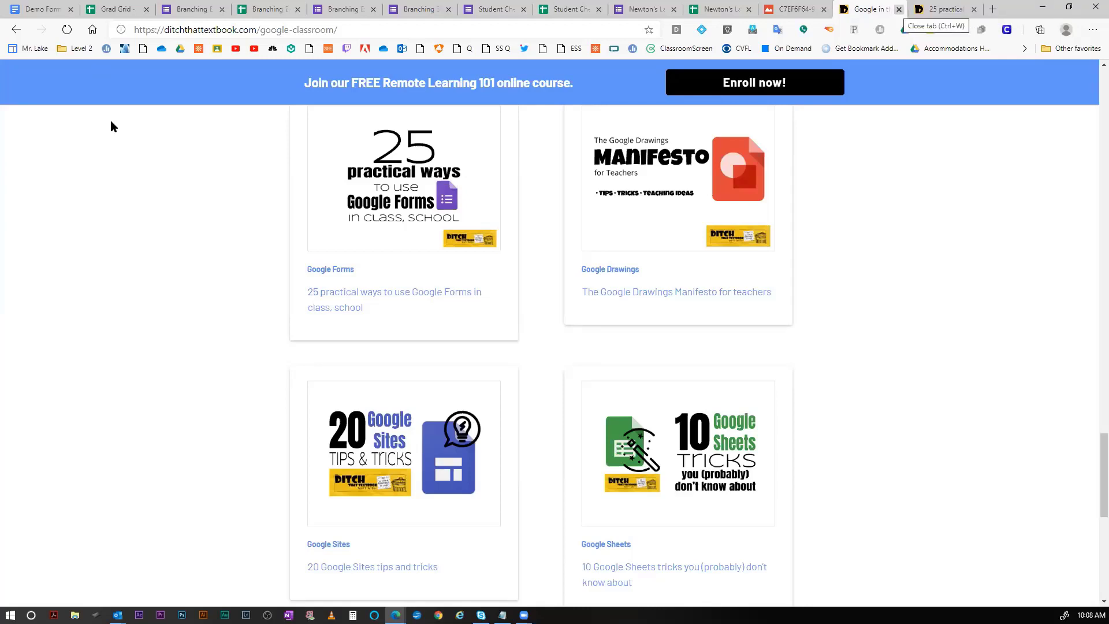
scroll(417, 212, "up", 10)
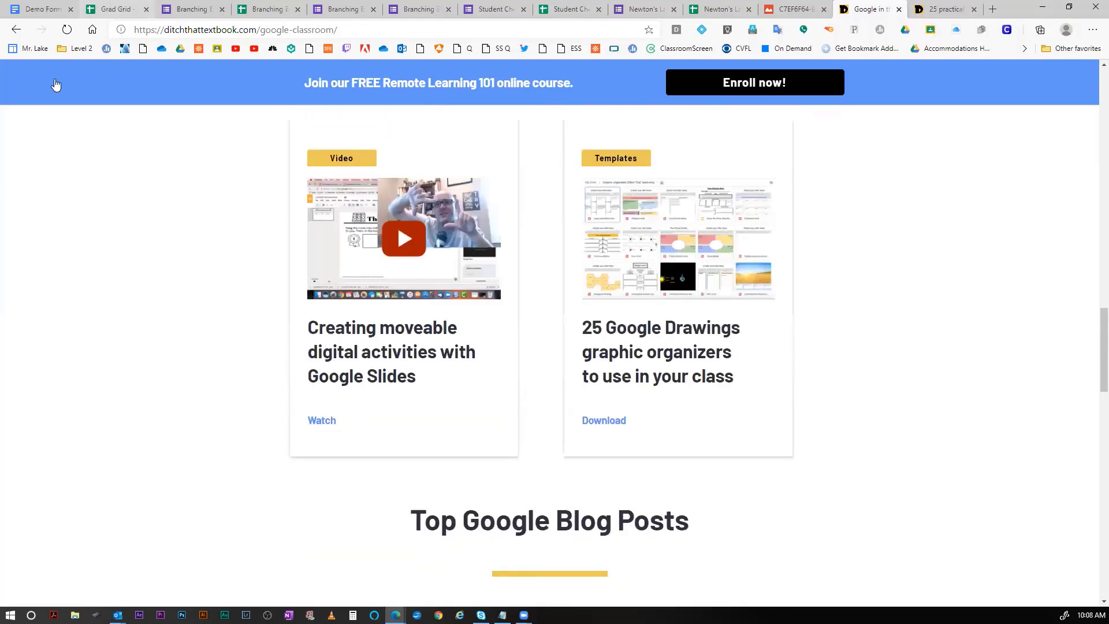
Switch from the Demo Forms document to the Branching Example form and review its response summary by section.
key("ctrl+2")
key("ctrl+1")
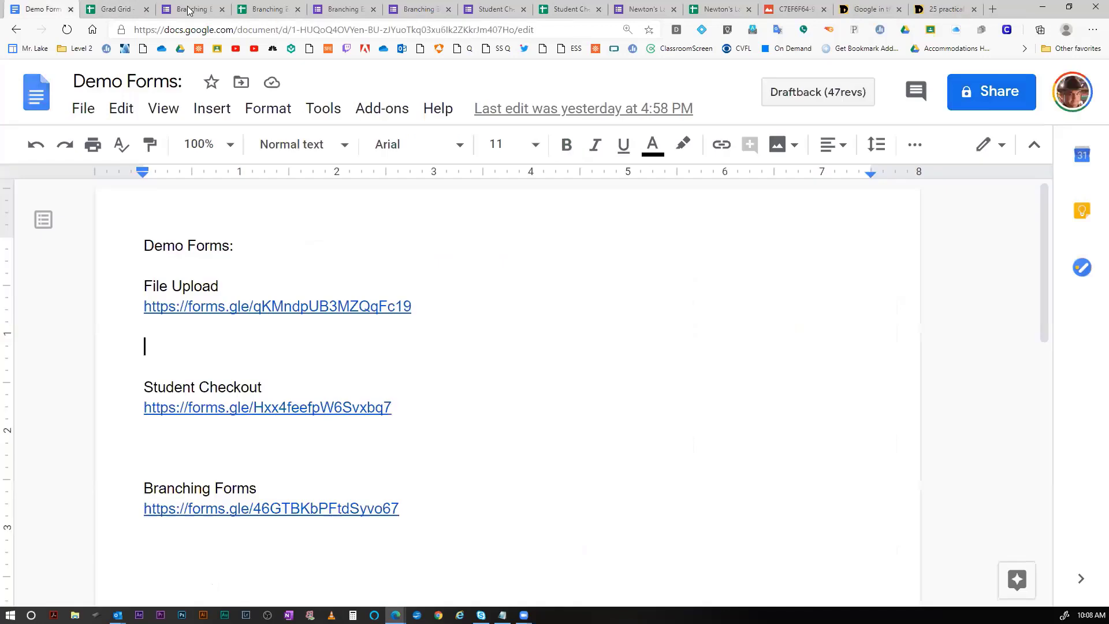
key("ctrl+3")
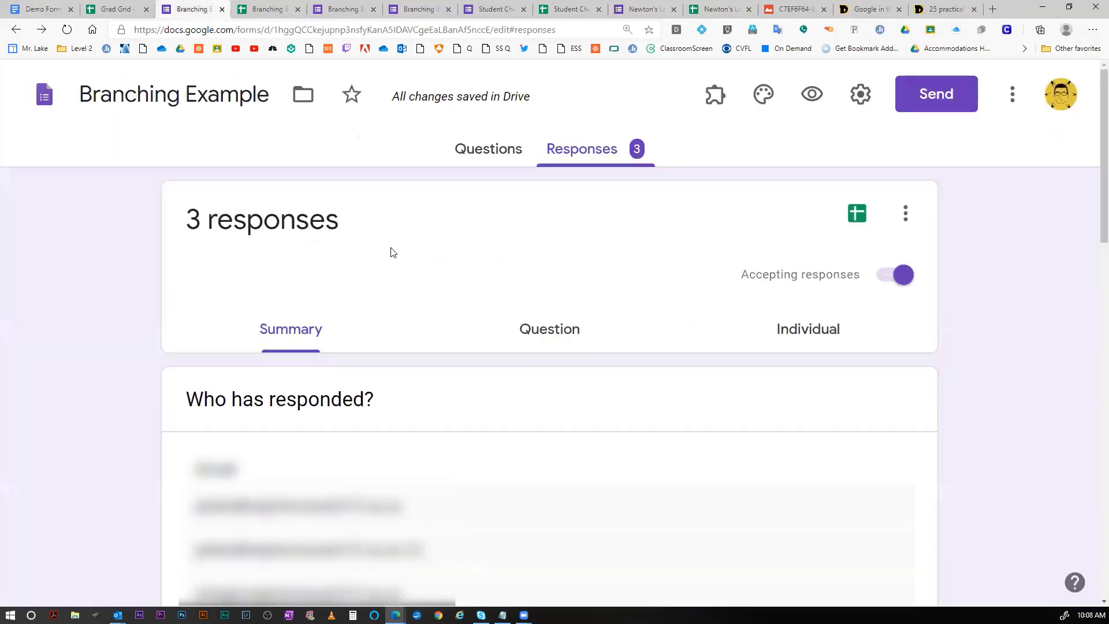
scroll(475, 325, "down", 6)
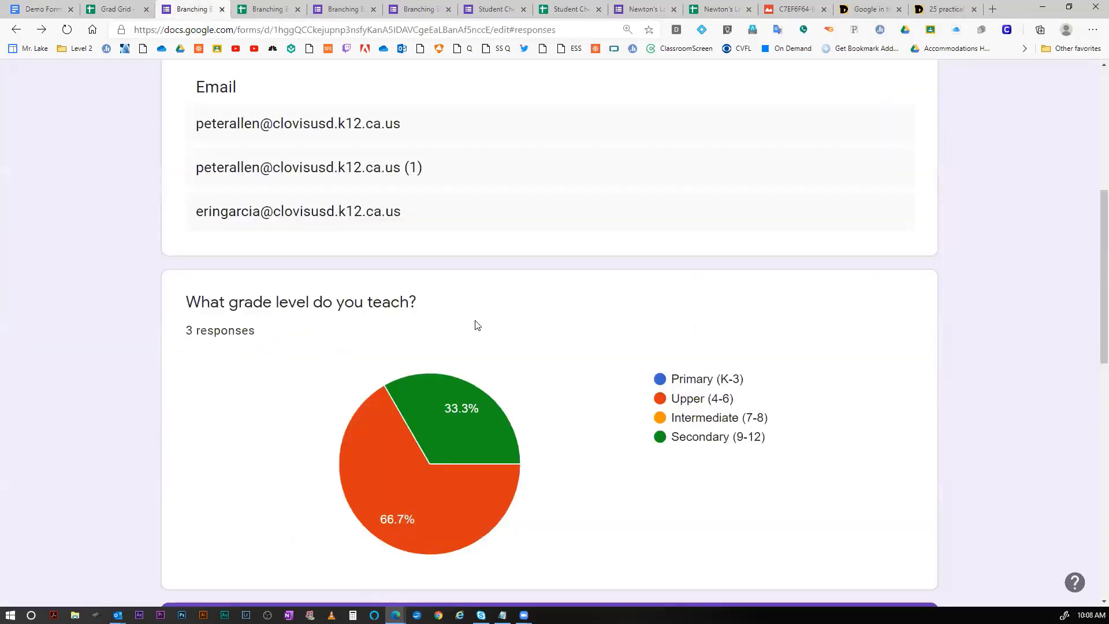
scroll(475, 325, "down", 5)
scroll(474, 323, "down", 6)
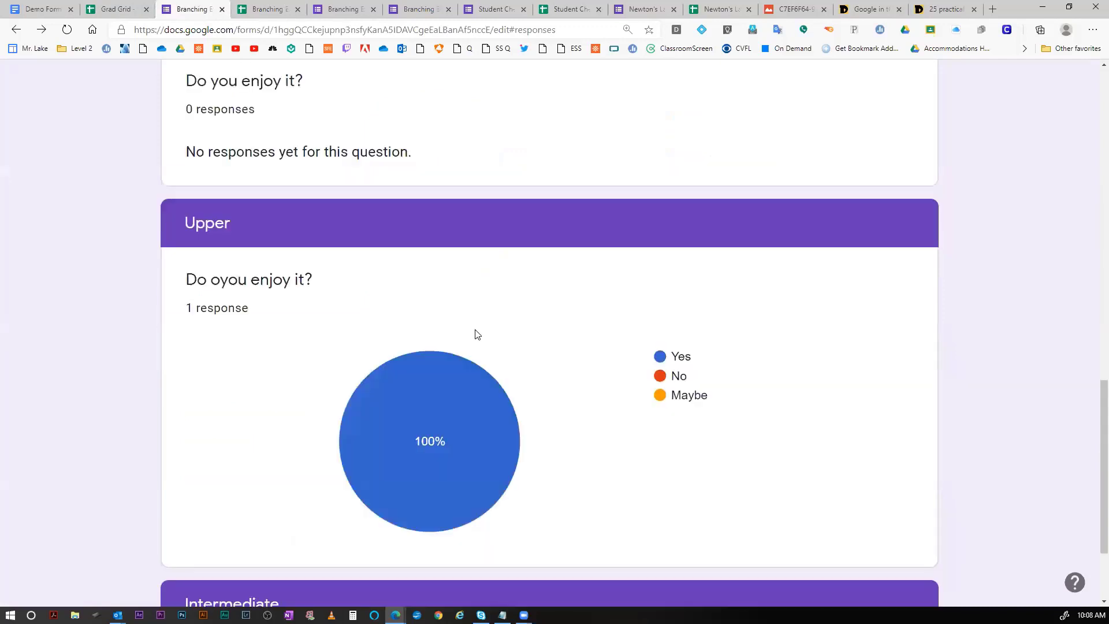
scroll(476, 334, "down", 2)
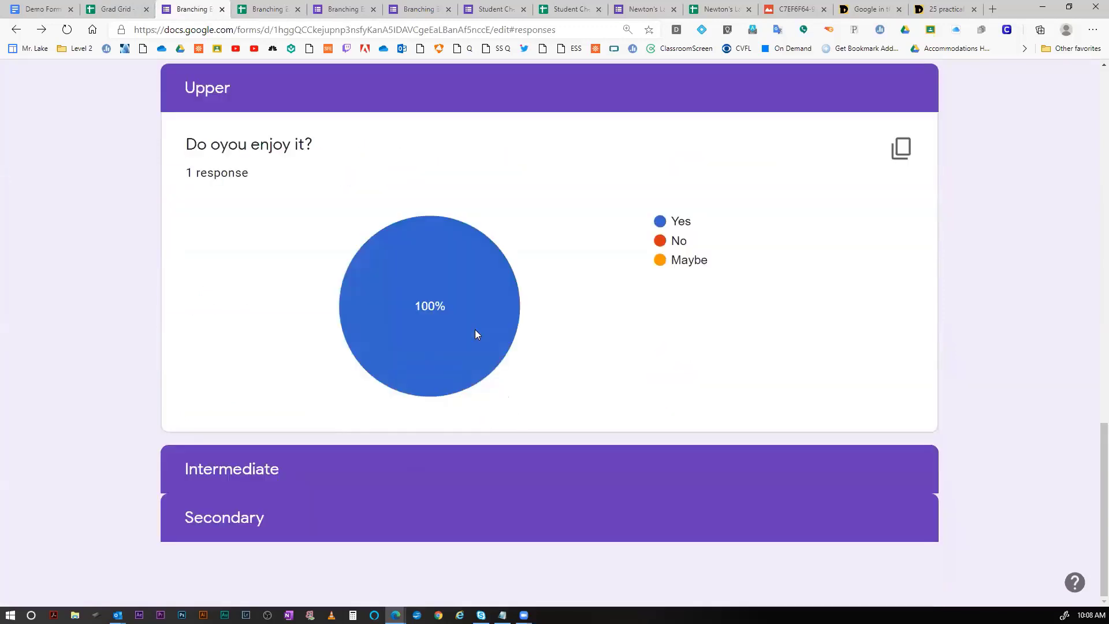
scroll(475, 334, "up", 7)
scroll(496, 165, "up", 10)
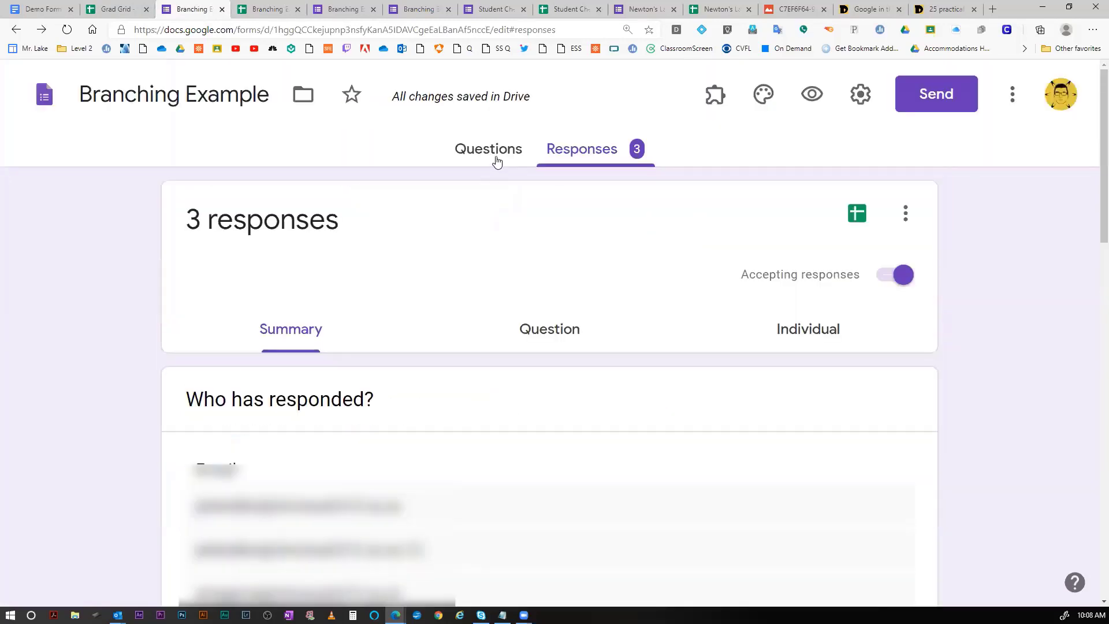
Show the Branching Example form's questions and view its theme options, closing them without changes.
left_click(496, 152)
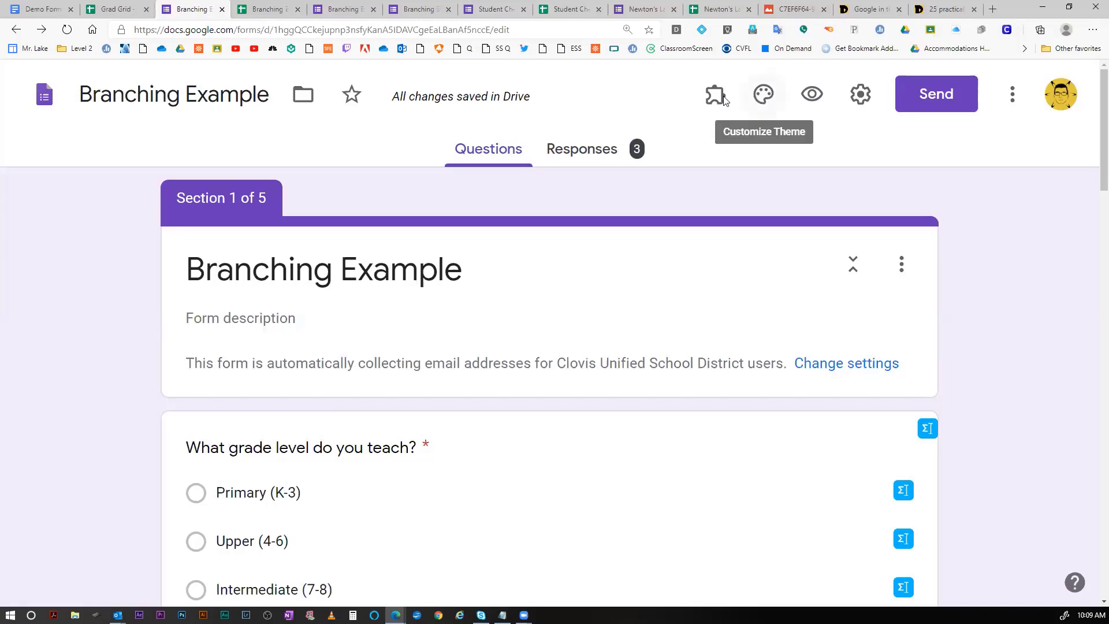
left_click(764, 97)
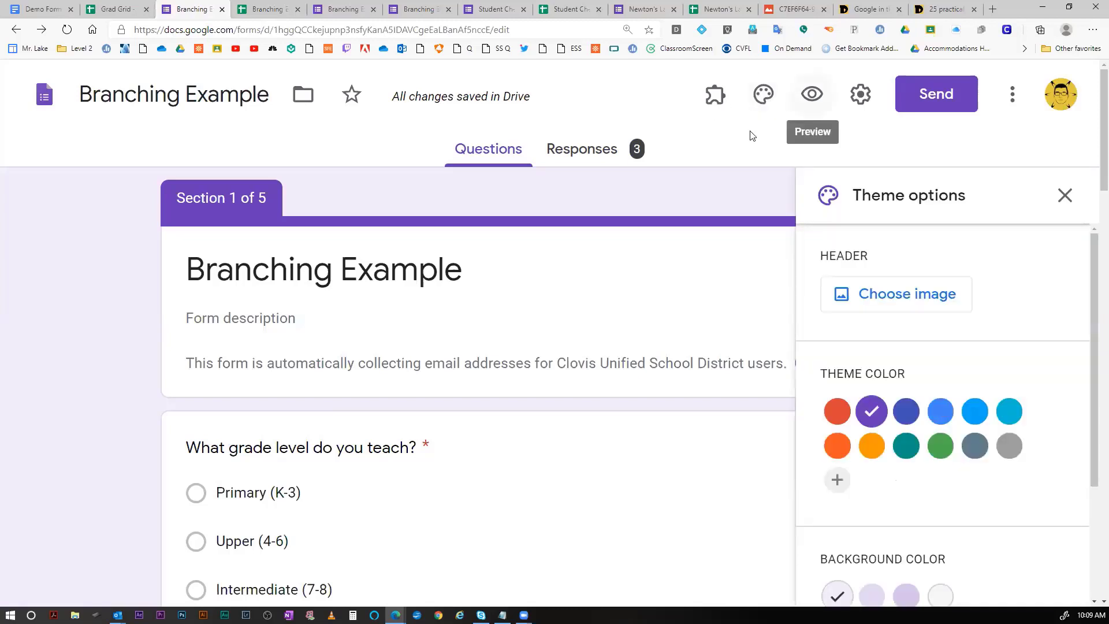
left_click(1062, 197)
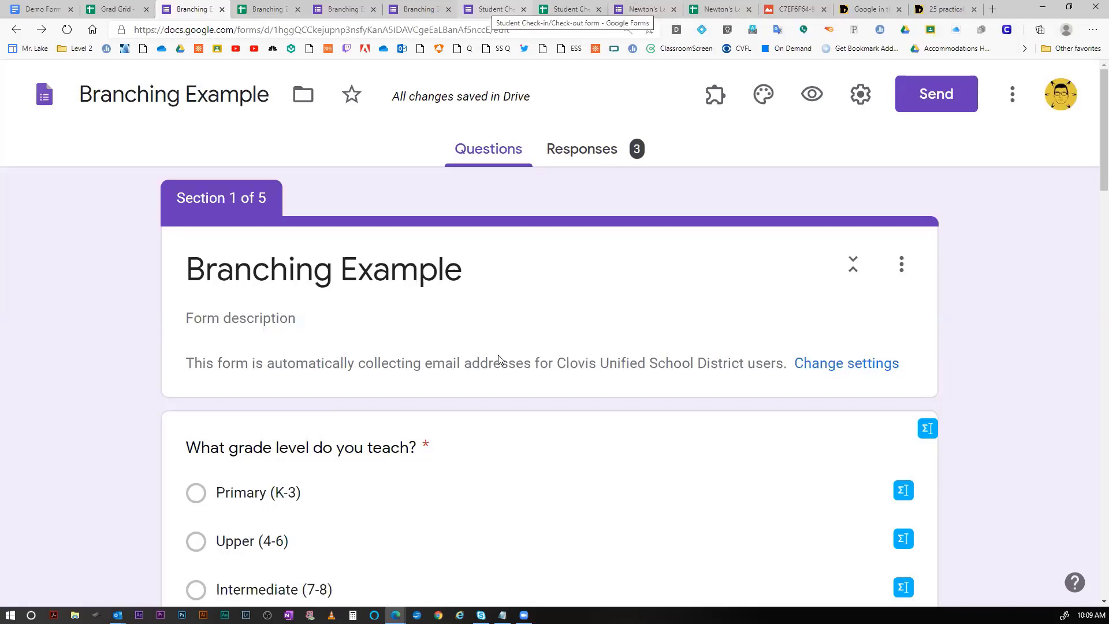
Switch to the Student Check-in/Check-out form and examine its custom header image, theme color and first questions.
left_click(495, 10)
scroll(49, 254, "down", 3)
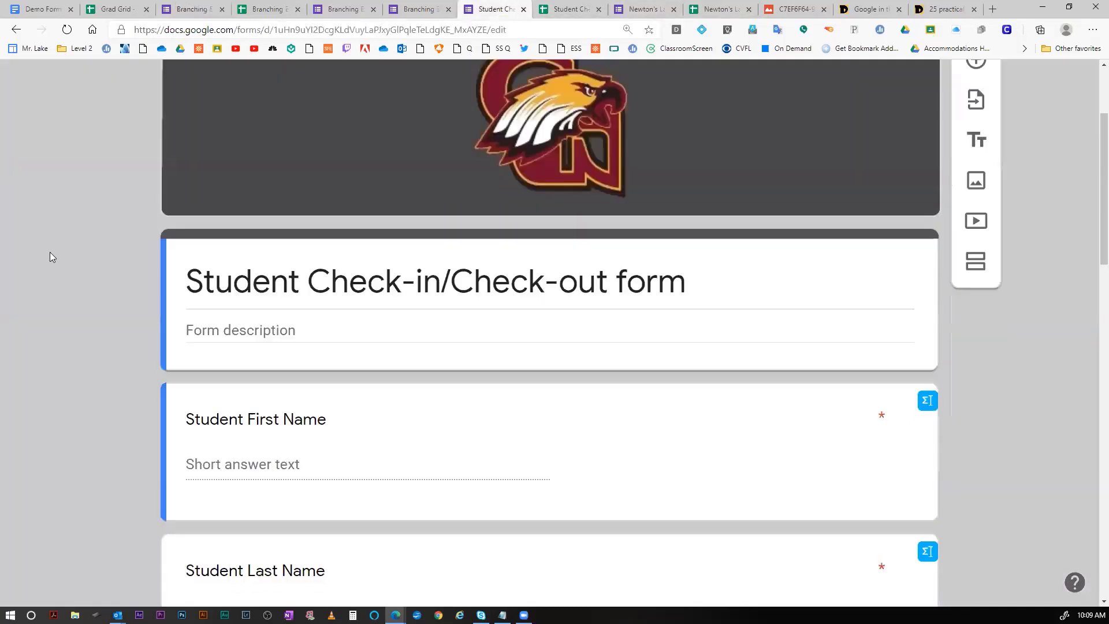
scroll(681, 303, "down", 1)
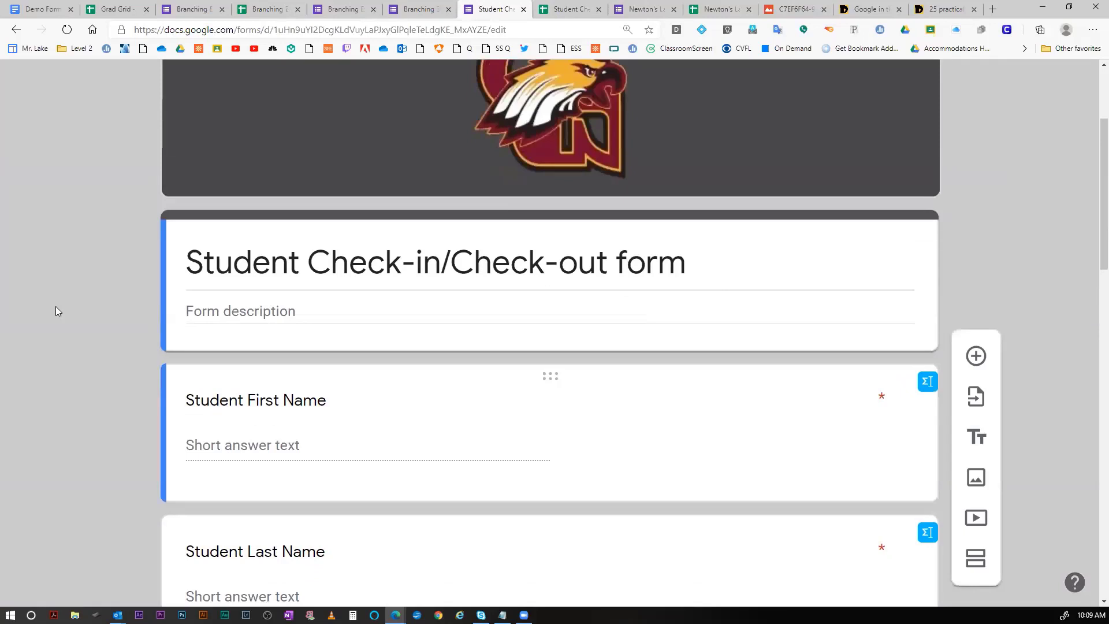
scroll(68, 269, "up", 3)
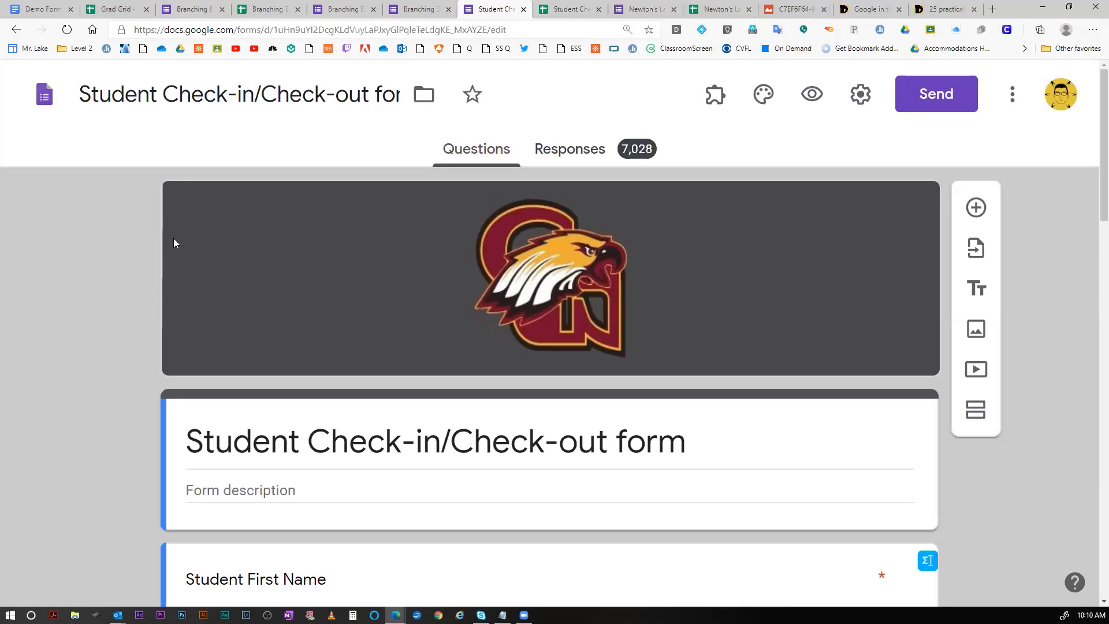
scroll(396, 329, "down", 4)
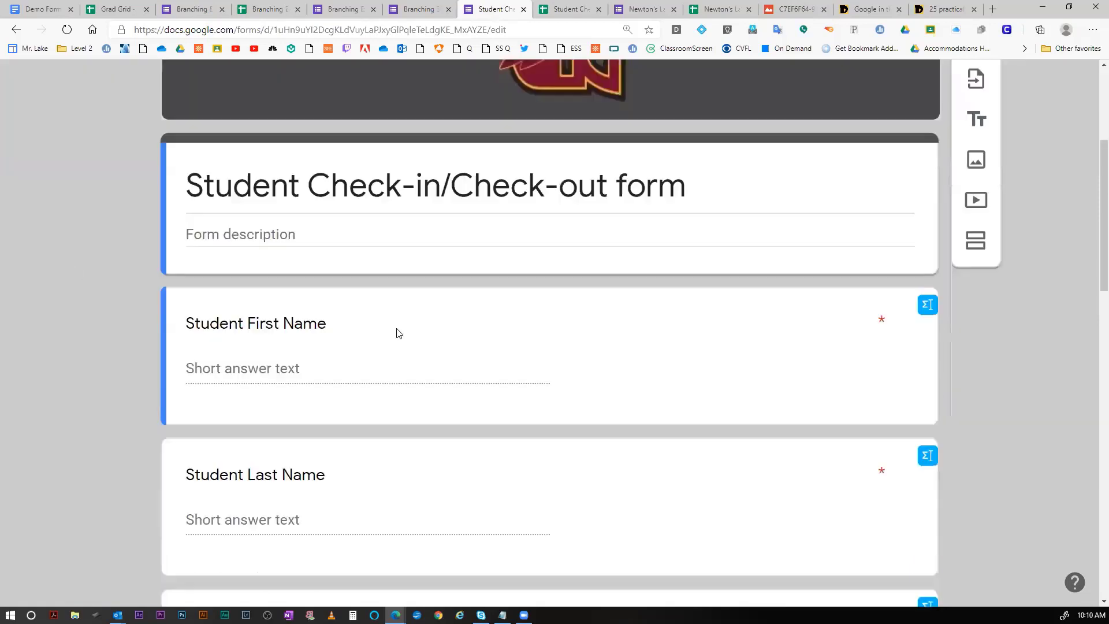
scroll(488, 225, "up", 4)
Switch to the Branching Example form and add a custom dark red theme color, hex #690101.
left_click(200, 10)
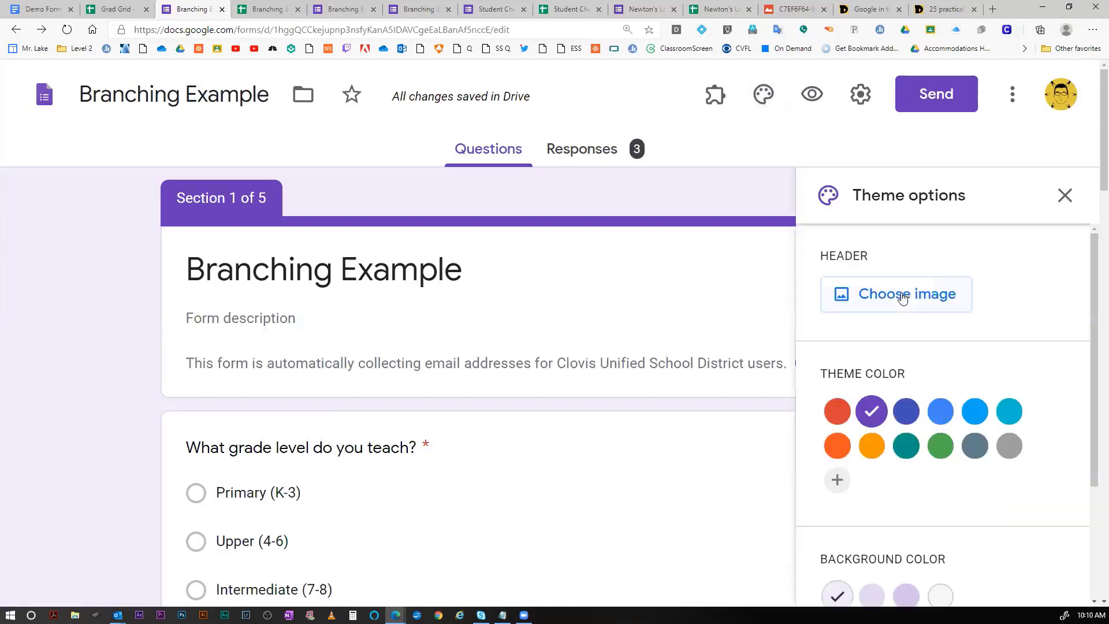
scroll(850, 300, "down", 2)
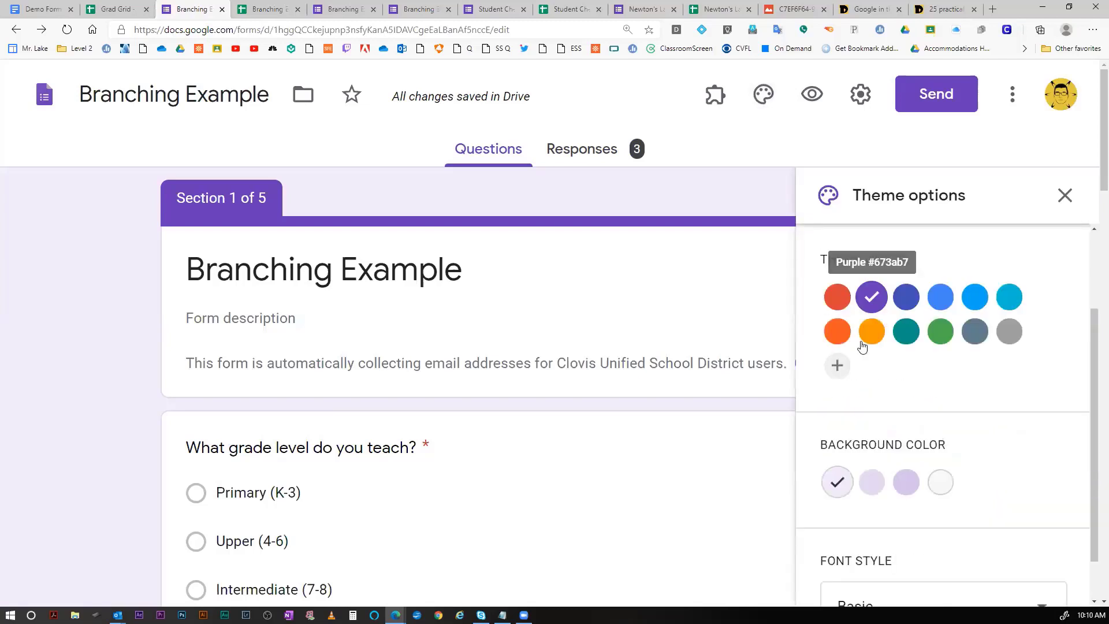
left_click(837, 367)
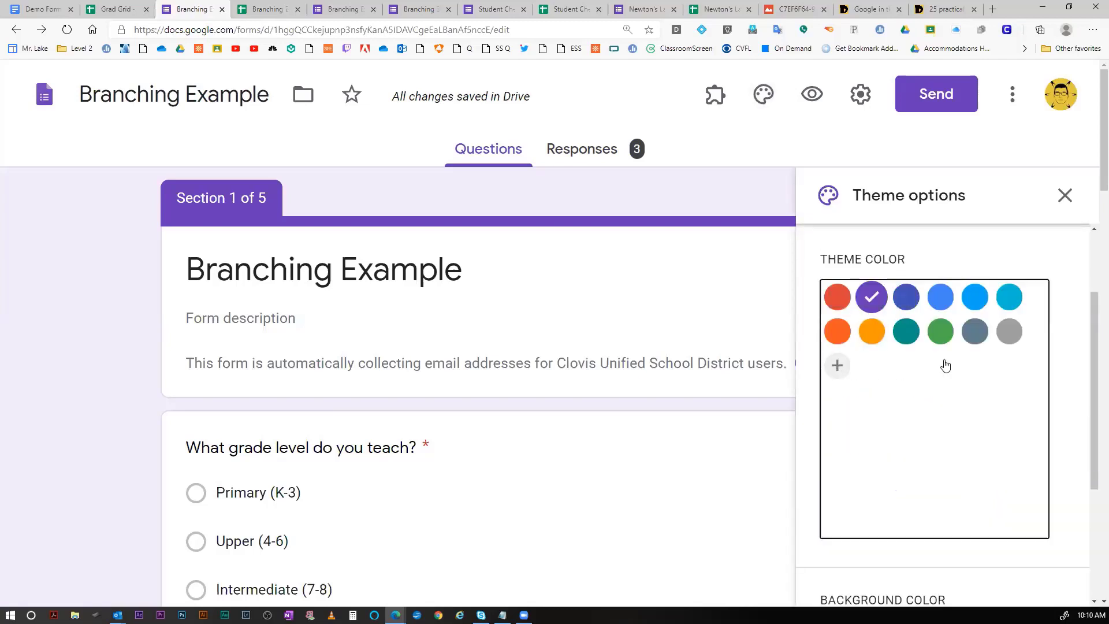
left_click_drag(1020, 358, 1022, 366)
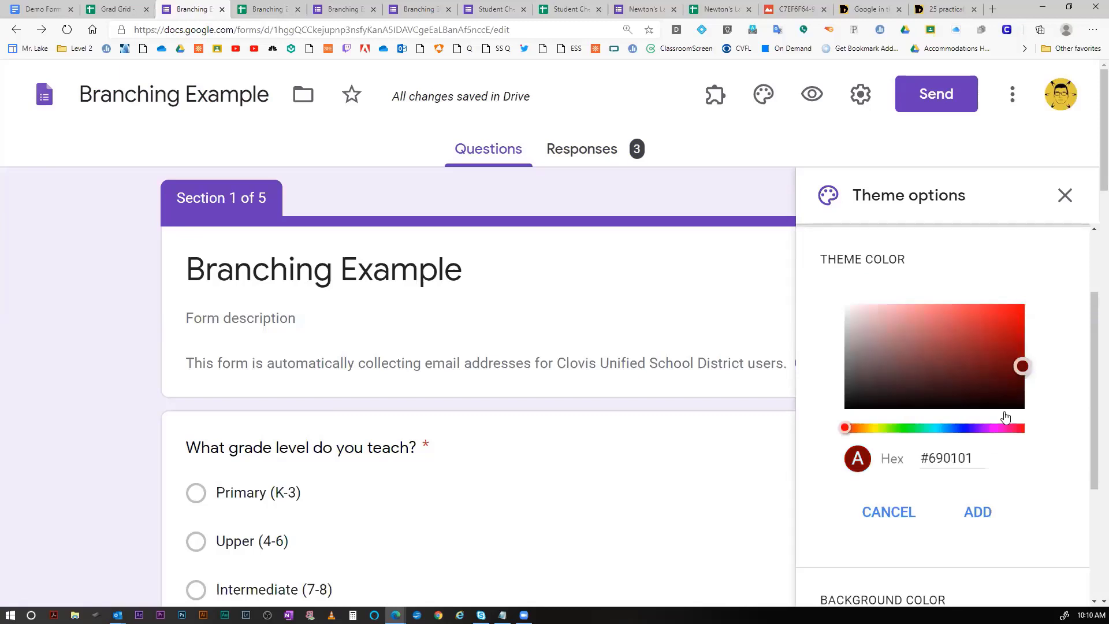
left_click(977, 512)
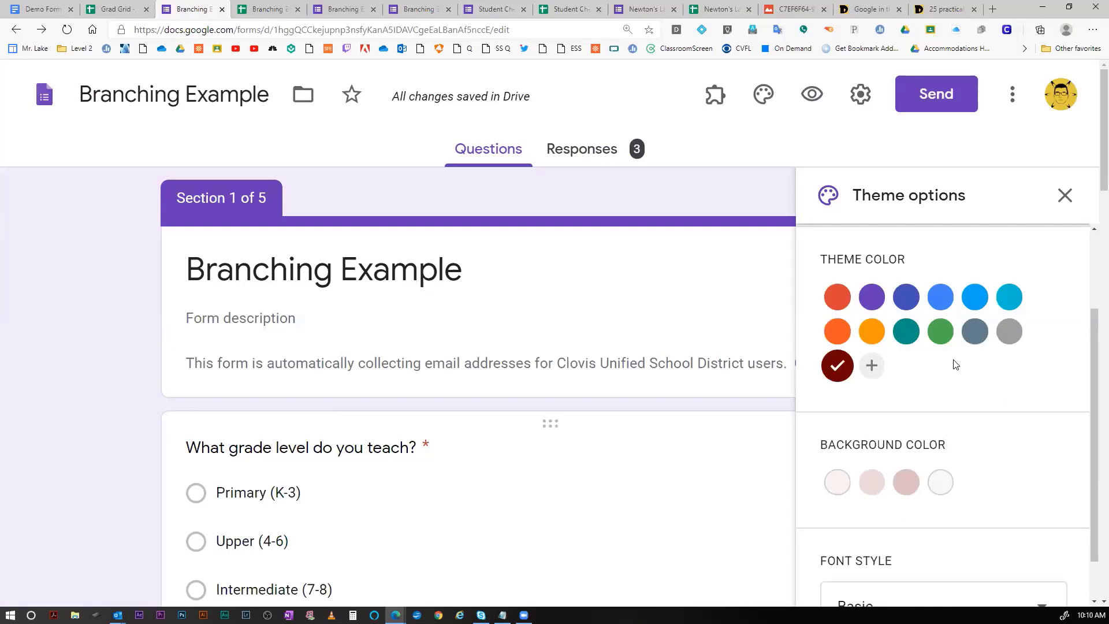
Set the form's background color to the darkest pink shade and check it against the first section's questions.
scroll(906, 441, "down", 1)
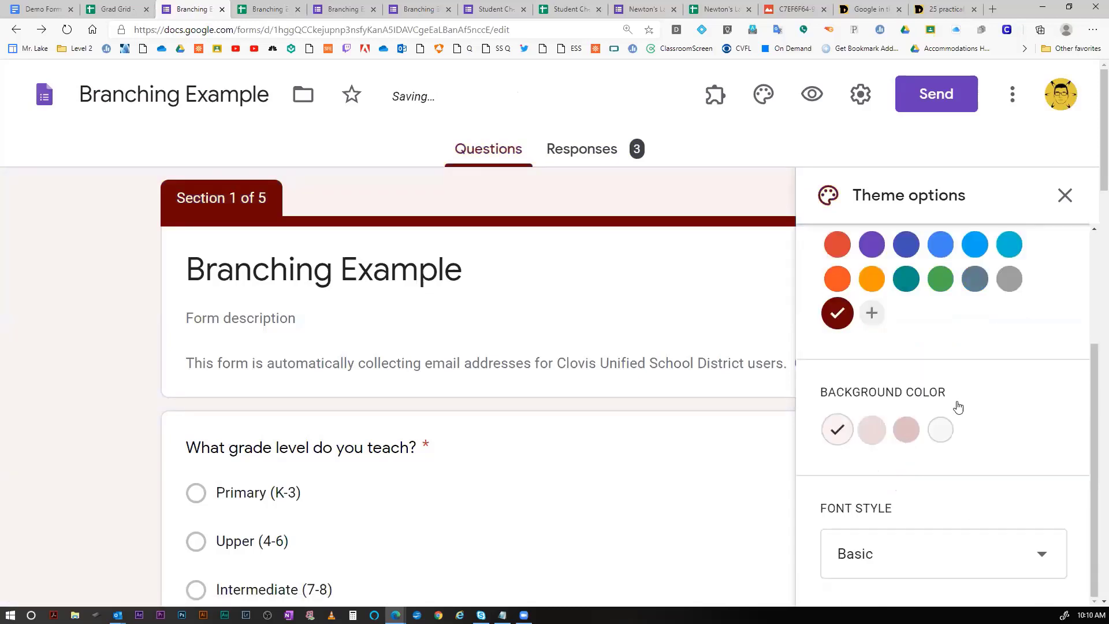
left_click(907, 434)
left_click(907, 434)
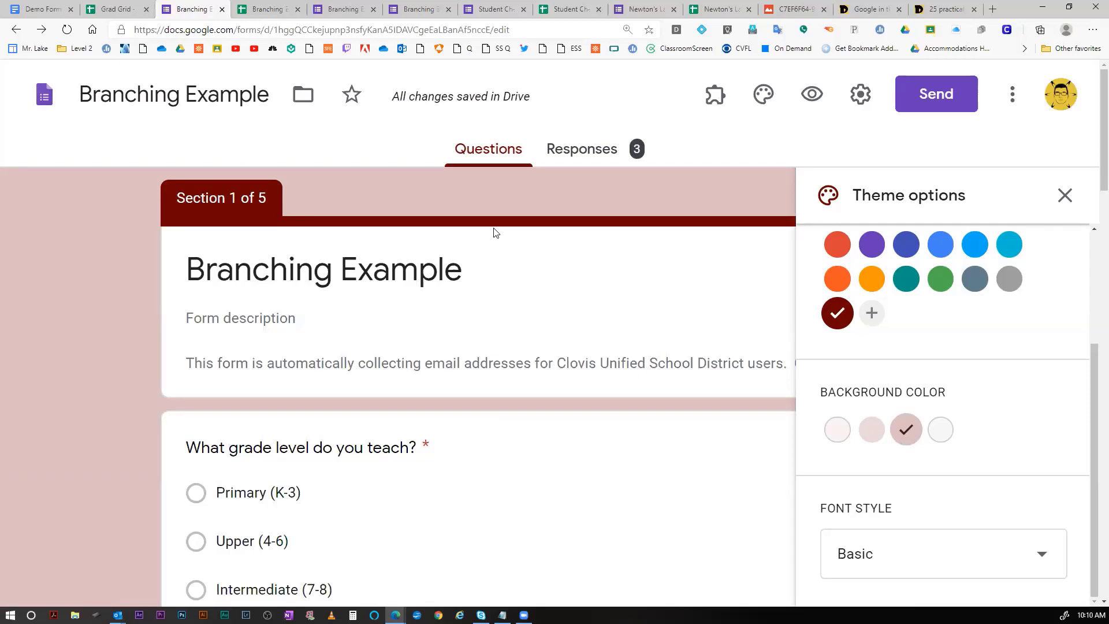
scroll(948, 551, "down", 4)
Try the Decorative, Playful and Formal font styles on the form, and return the font style to Basic.
left_click(947, 551)
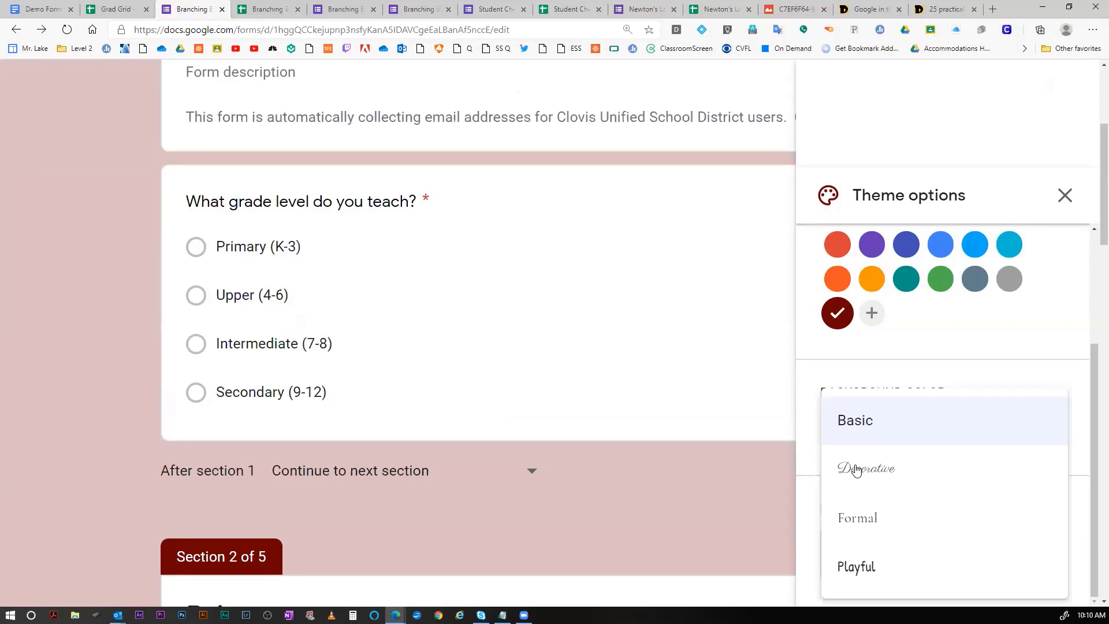
left_click(856, 469)
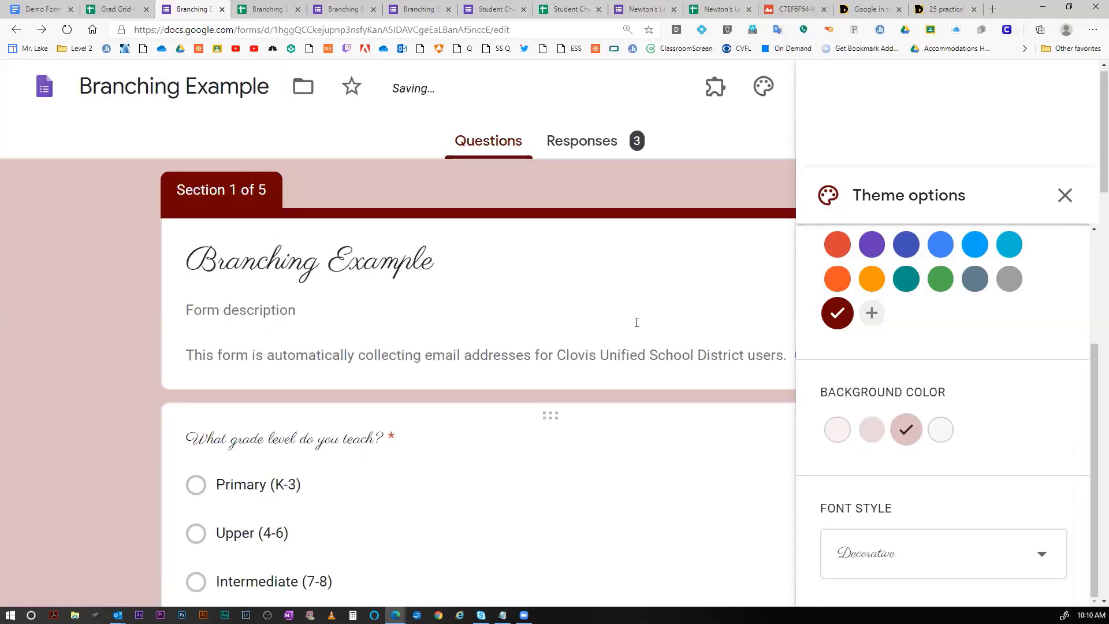
left_click(860, 570)
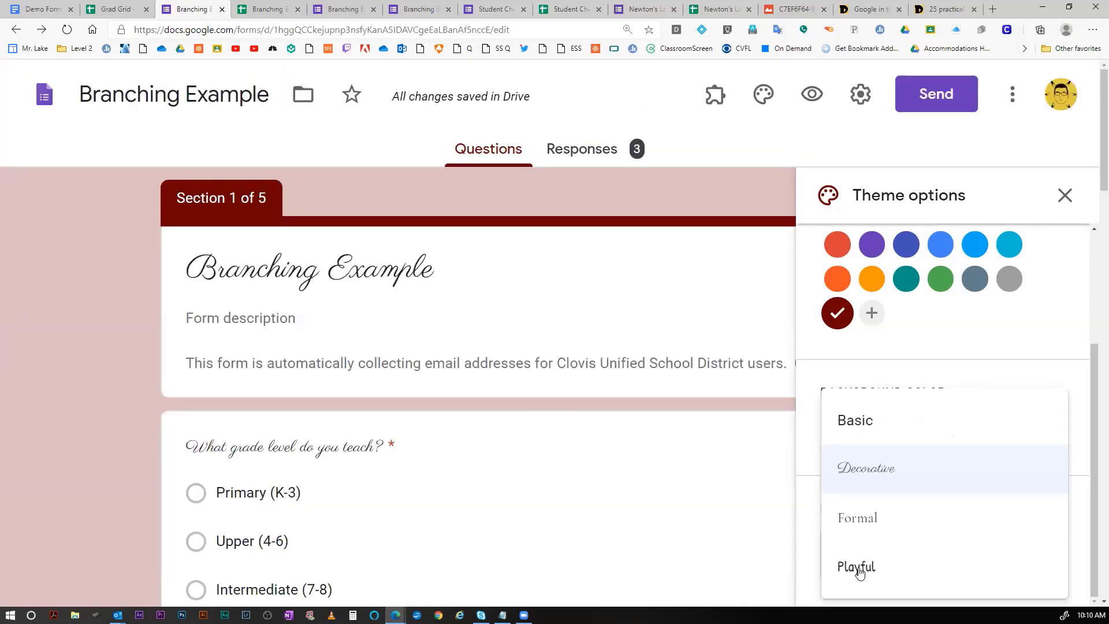
left_click(859, 568)
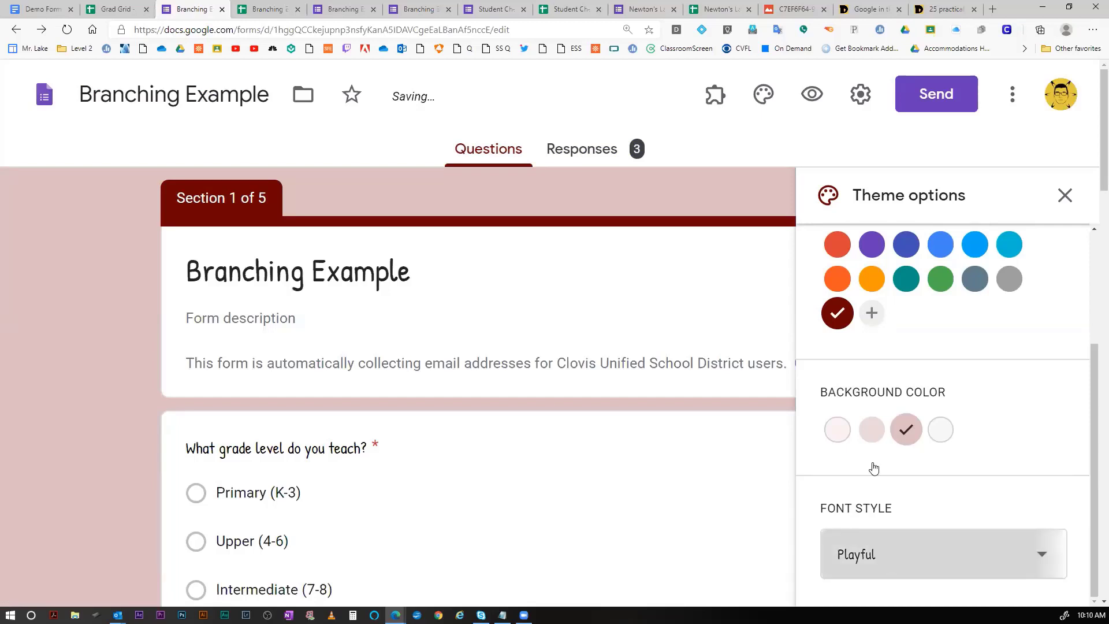
left_click(857, 520)
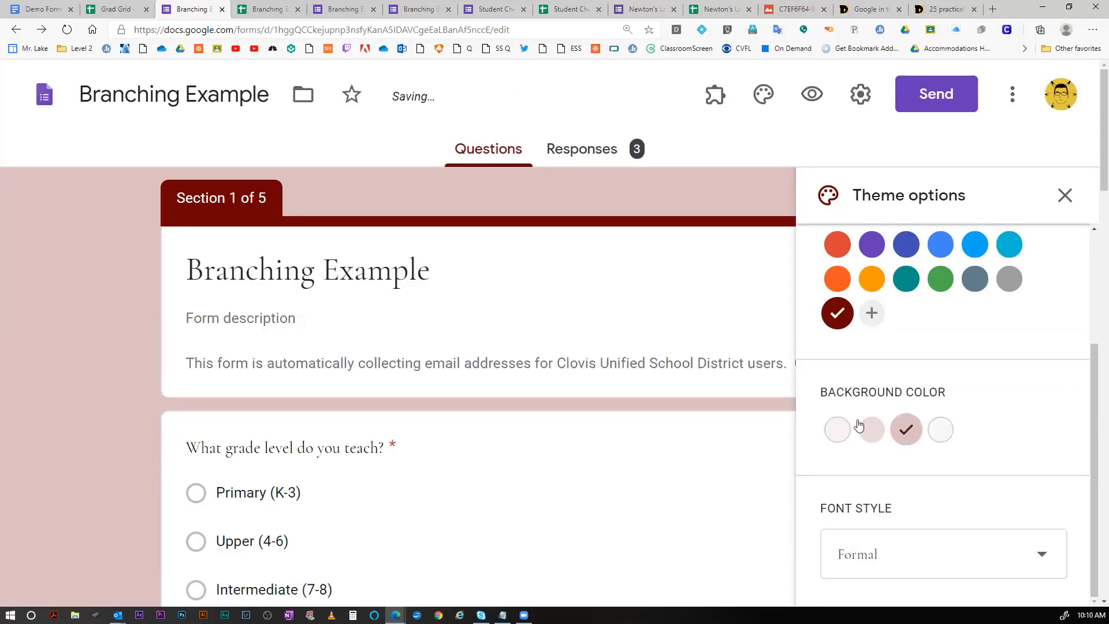
left_click(901, 554)
left_click(866, 420)
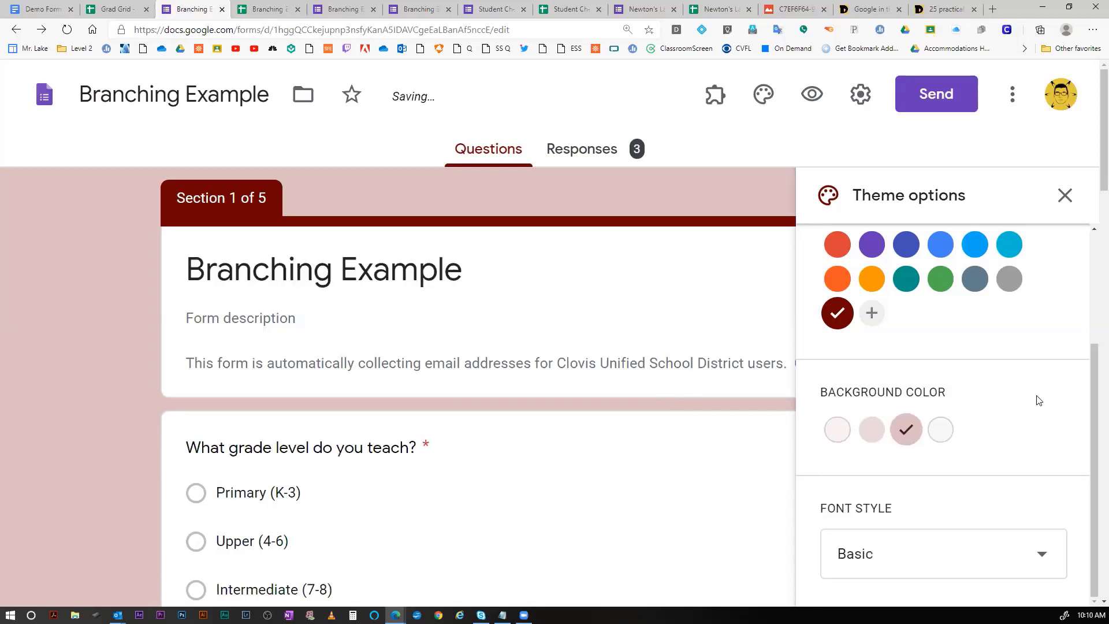
Open the header image selection and look through the Work and School theme images.
scroll(872, 303, "up", 3)
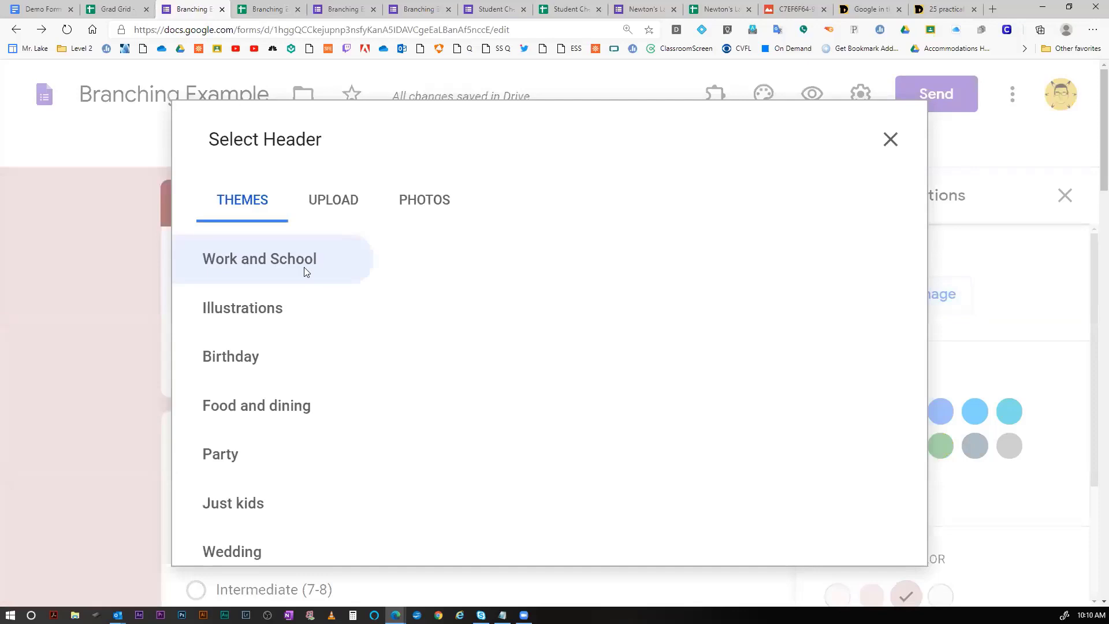
scroll(571, 352, "down", 1)
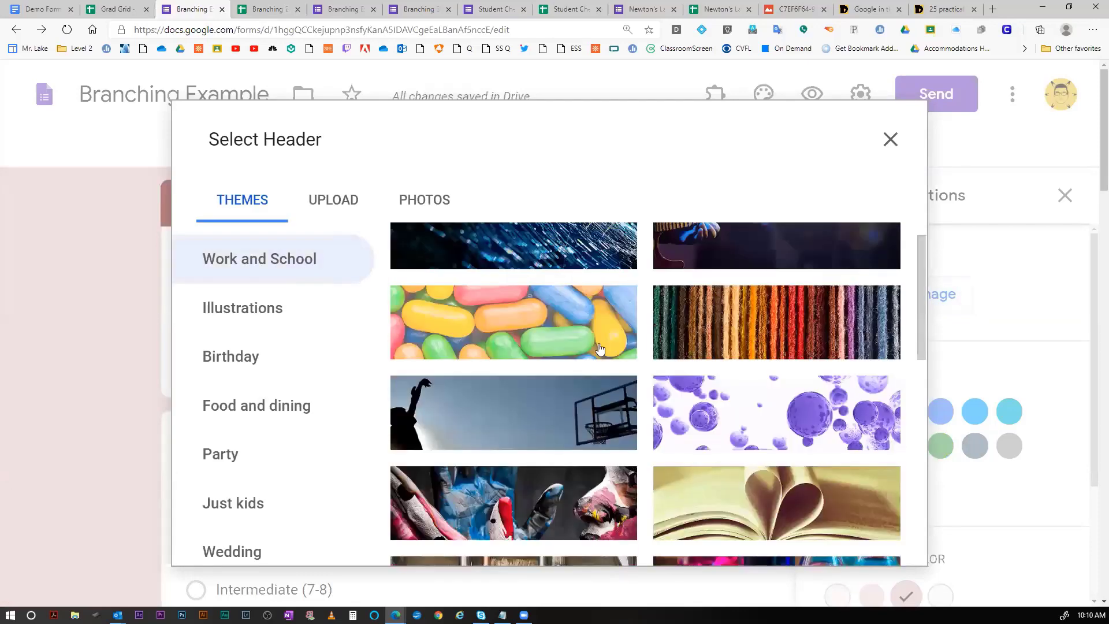
scroll(593, 363, "down", 5)
scroll(583, 350, "down", 5)
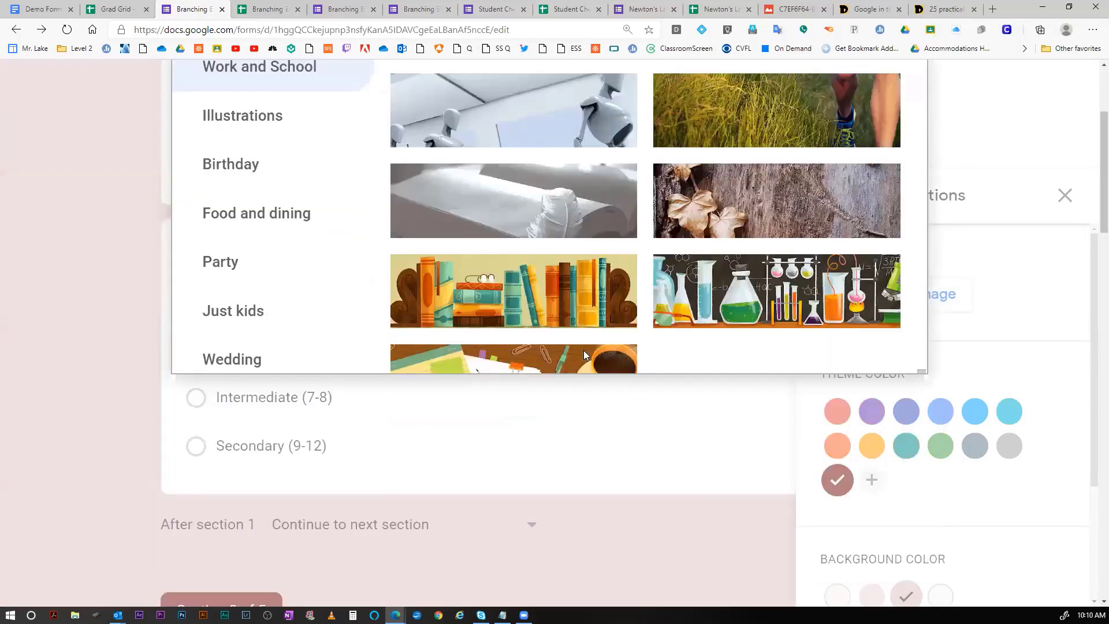
scroll(359, 215, "up", 3)
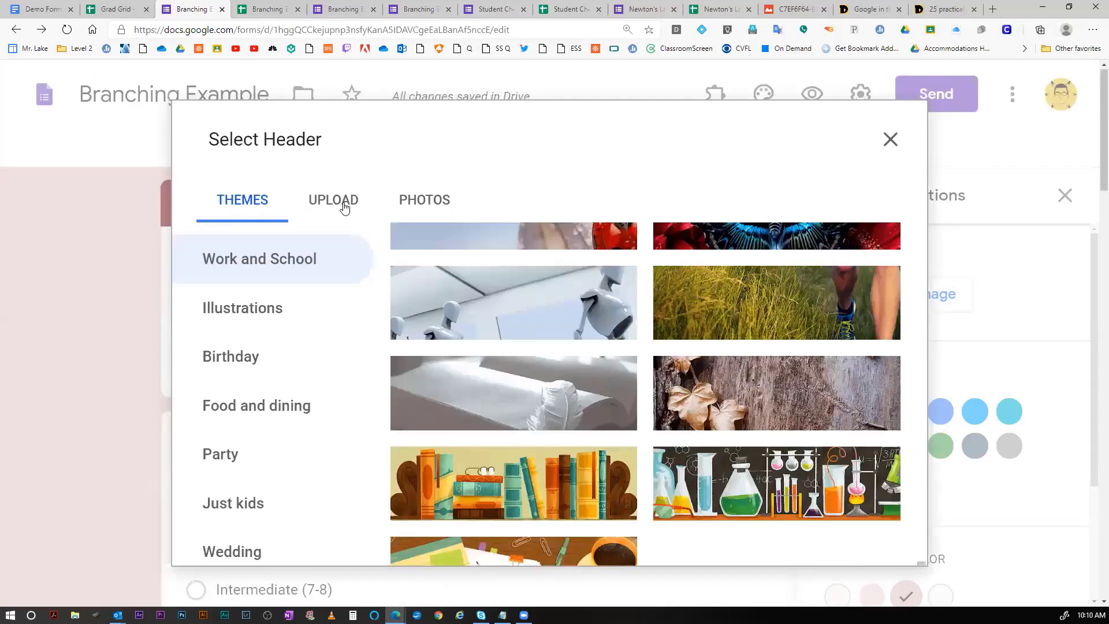
Check the upload option for header images and look through the account's own photos.
left_click(346, 202)
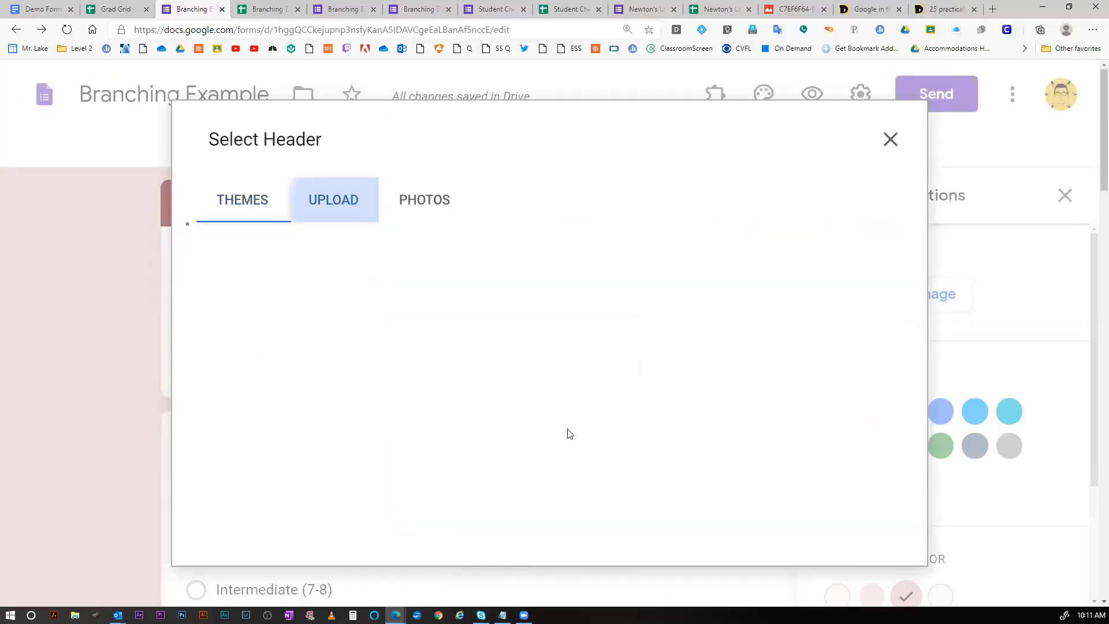
left_click(418, 203)
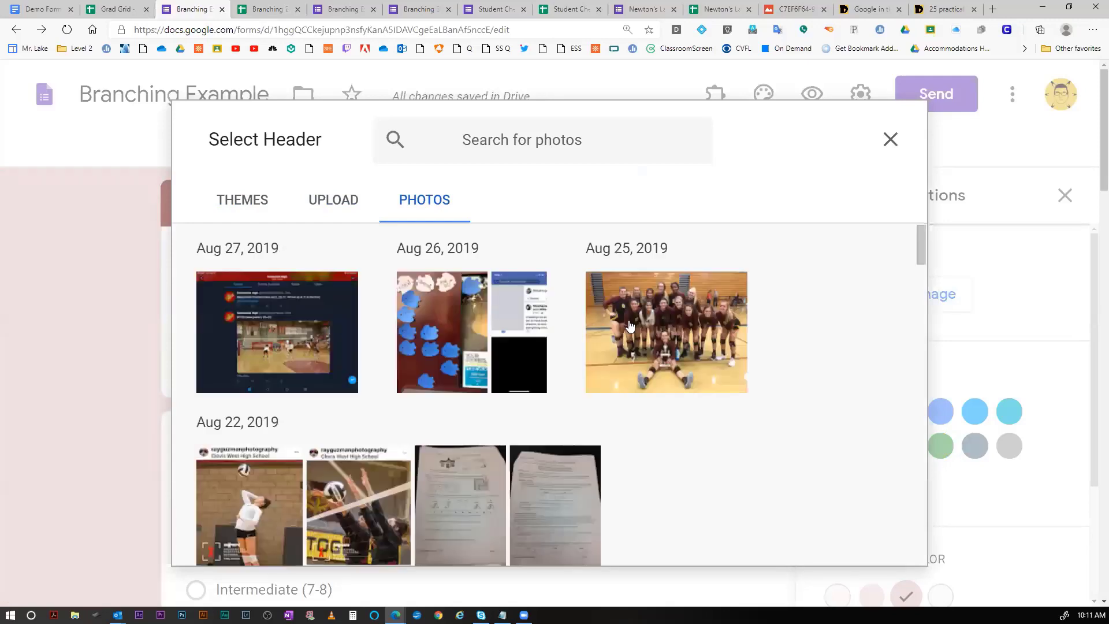
scroll(458, 347, "down", 1)
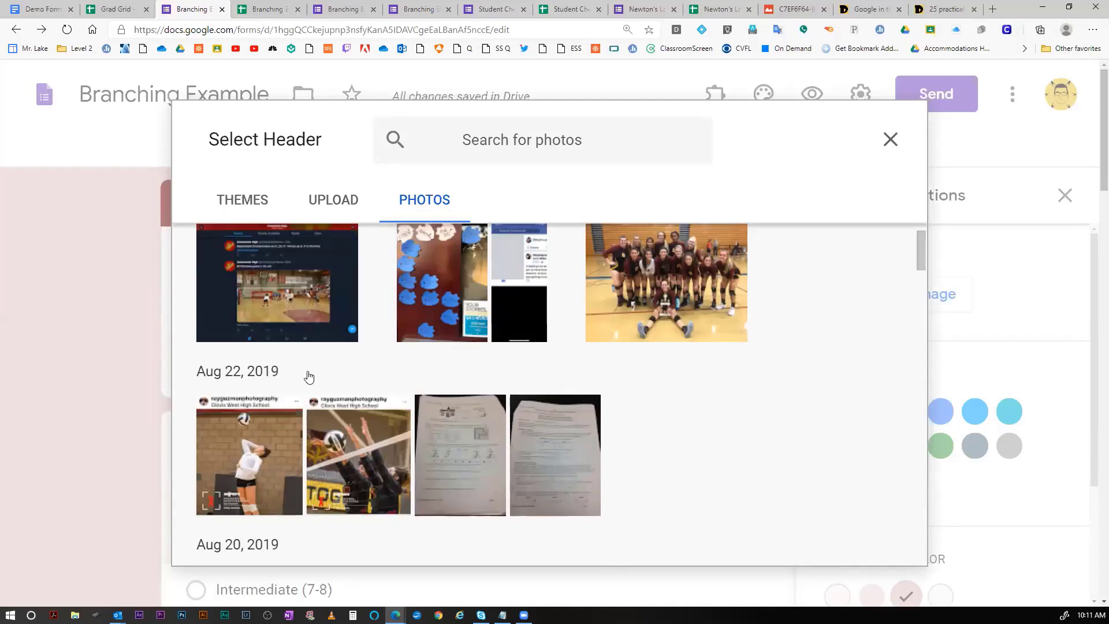
scroll(306, 376, "down", 3)
scroll(359, 480, "down", 6)
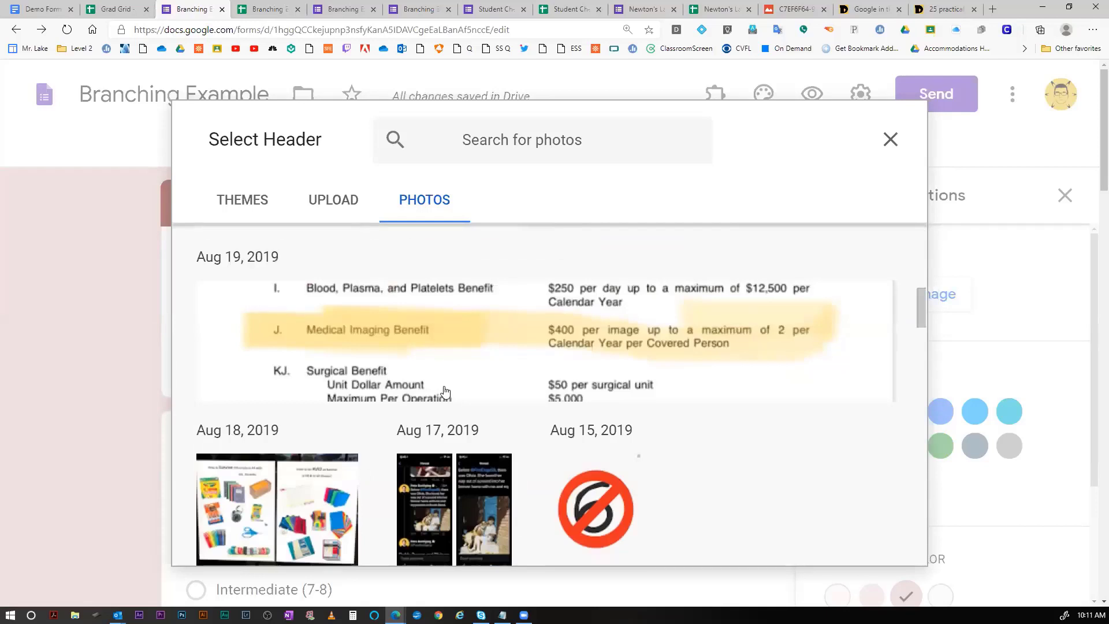
scroll(491, 358, "down", 5)
scroll(311, 203, "down", 1)
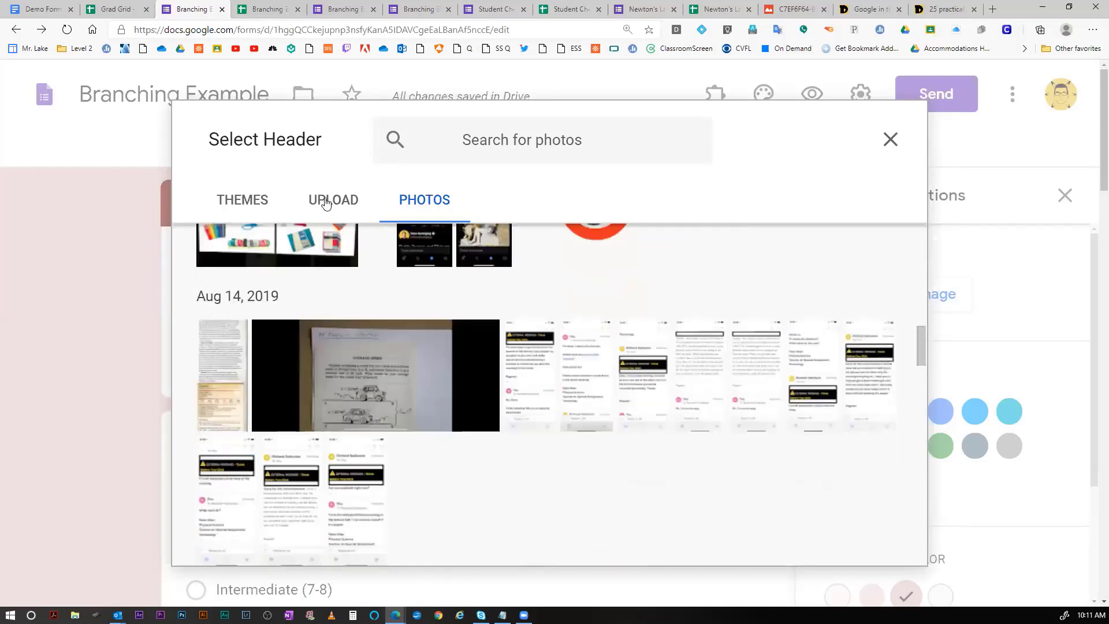
Return to the Work and School theme images and insert the colorful candy picture as the form's header.
left_click(262, 203)
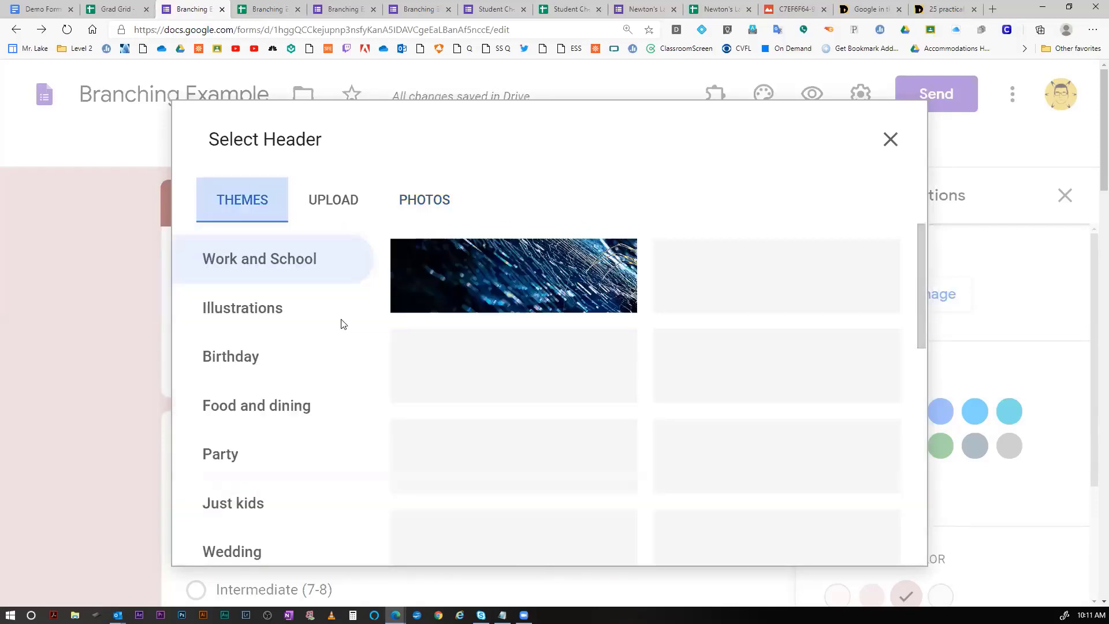
scroll(347, 322, "down", 5)
scroll(471, 286, "up", 4)
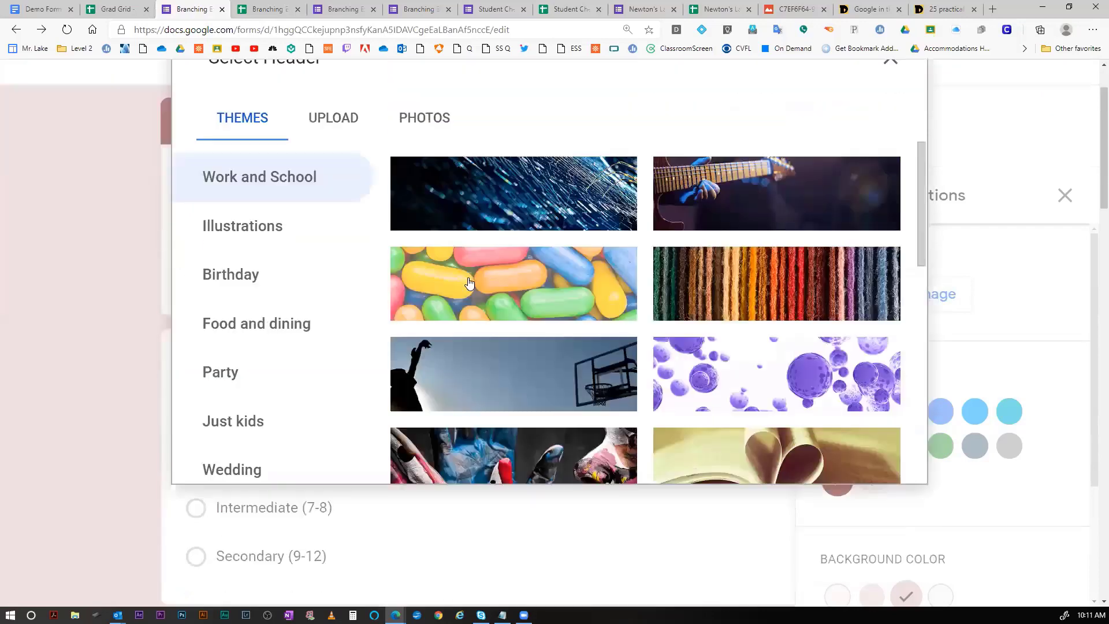
left_click(528, 261)
left_click(869, 456)
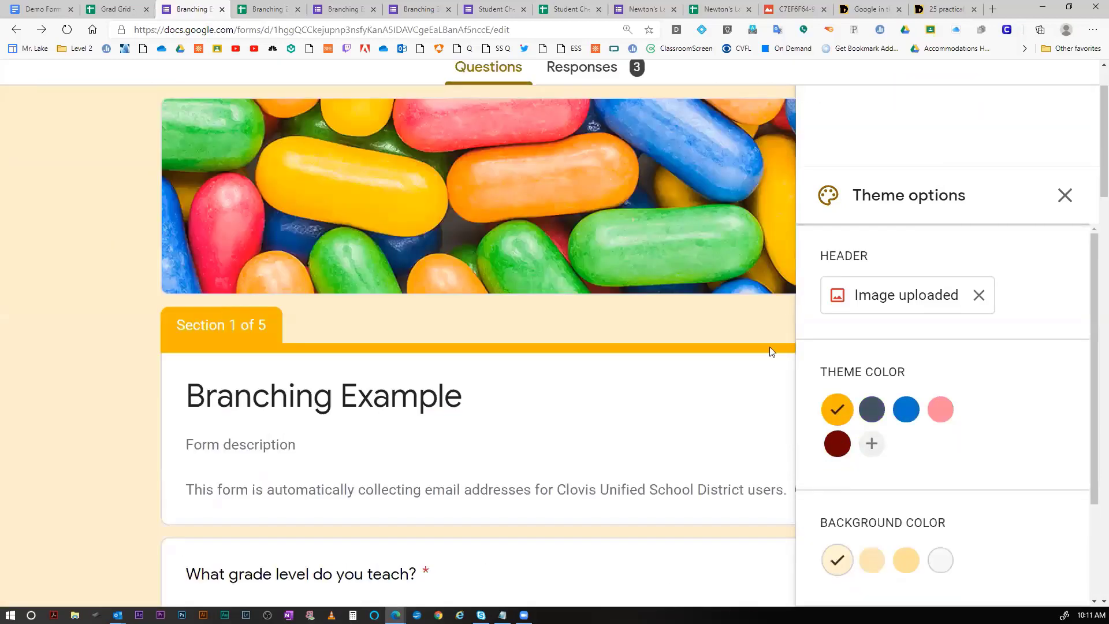
Set the theme color to the suggested pink and review the form's header with it.
left_click(941, 411)
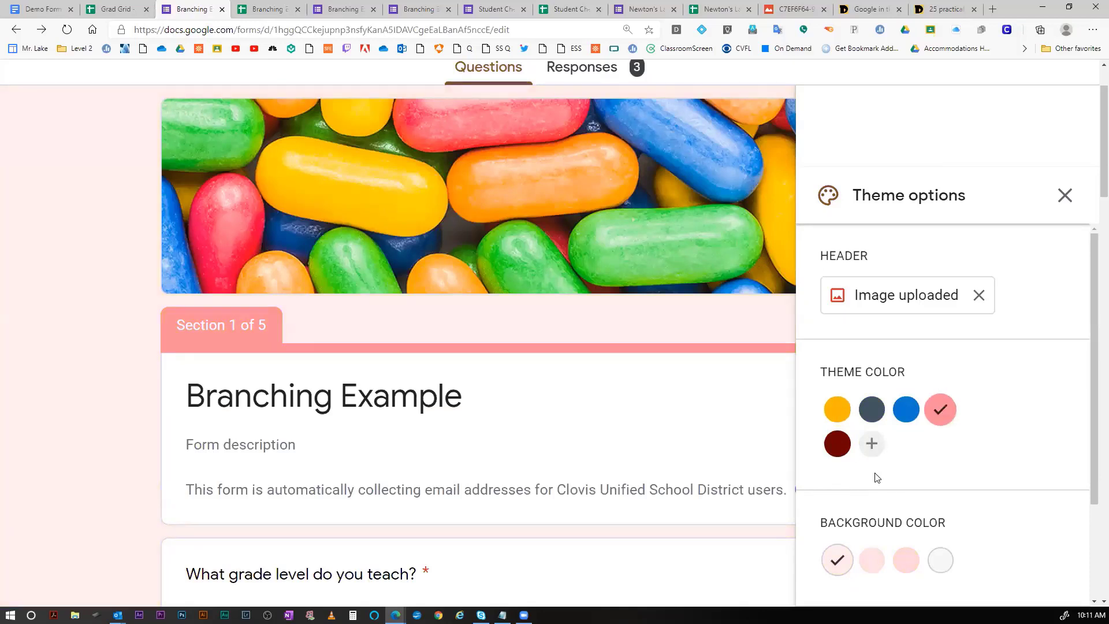
scroll(879, 480, "down", 1)
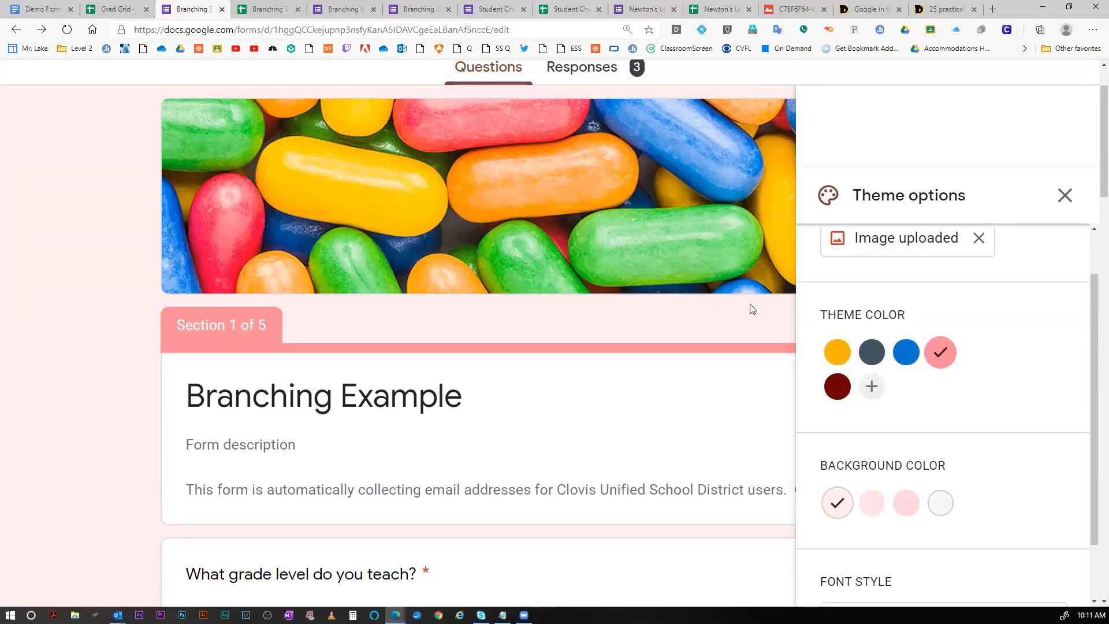
scroll(212, 249, "up", 2)
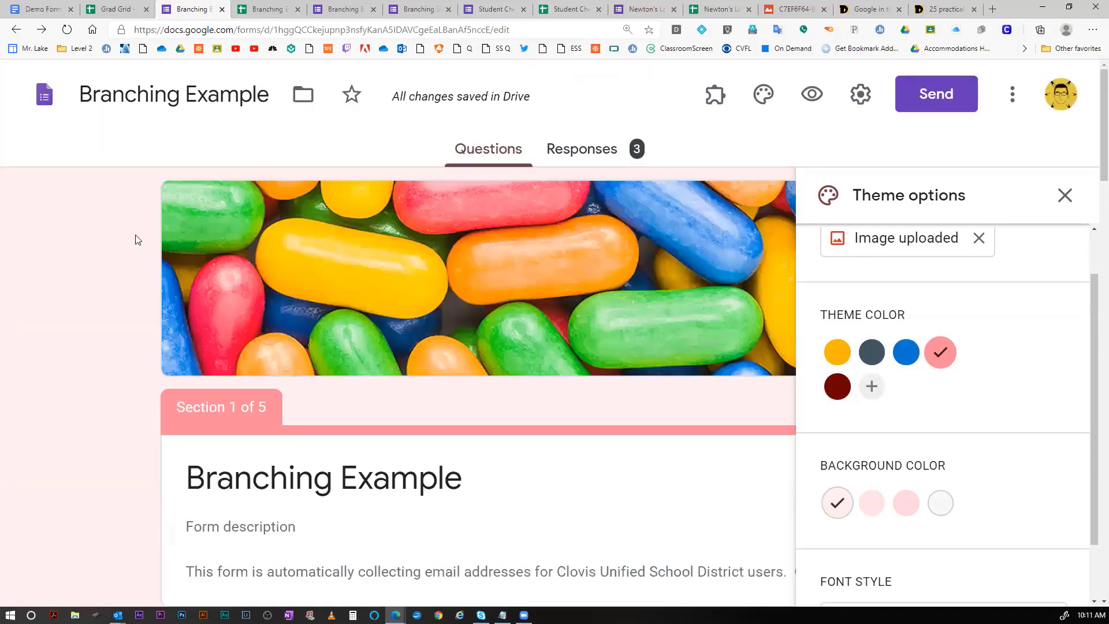